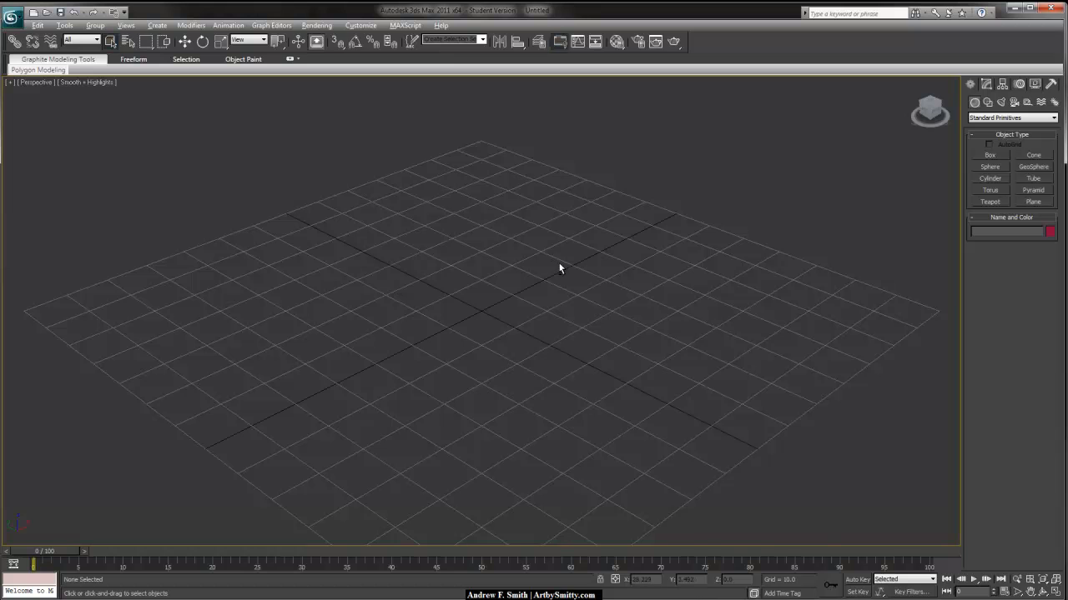
- Create a long flat box about 140 long, 11 wide and 3.2 high along the near edge of the grid
scroll(551, 304, down, 2)
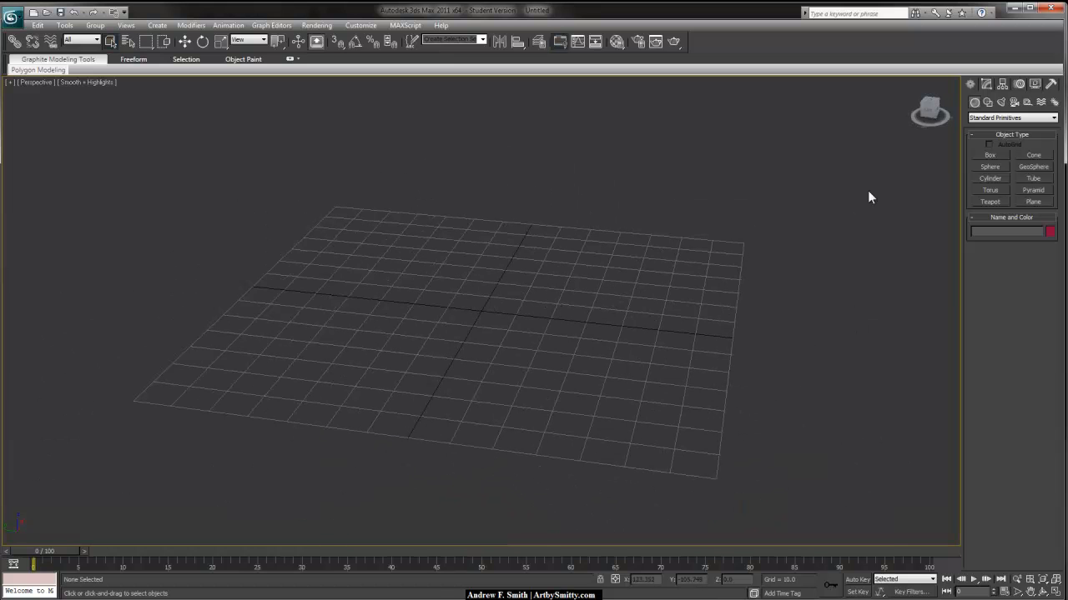
click(989, 156)
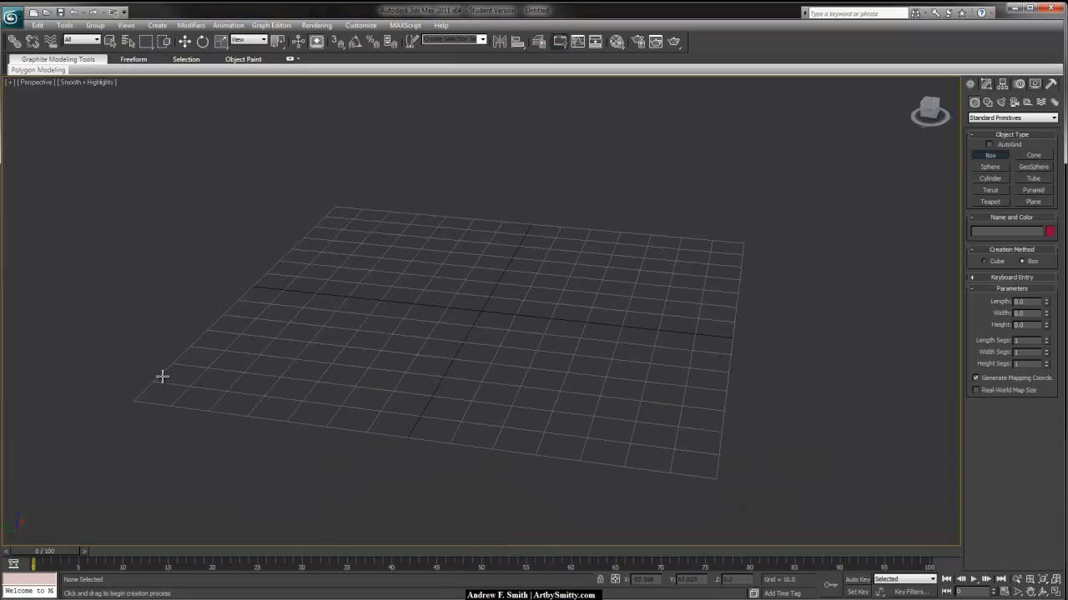
drag(157, 379, 718, 472)
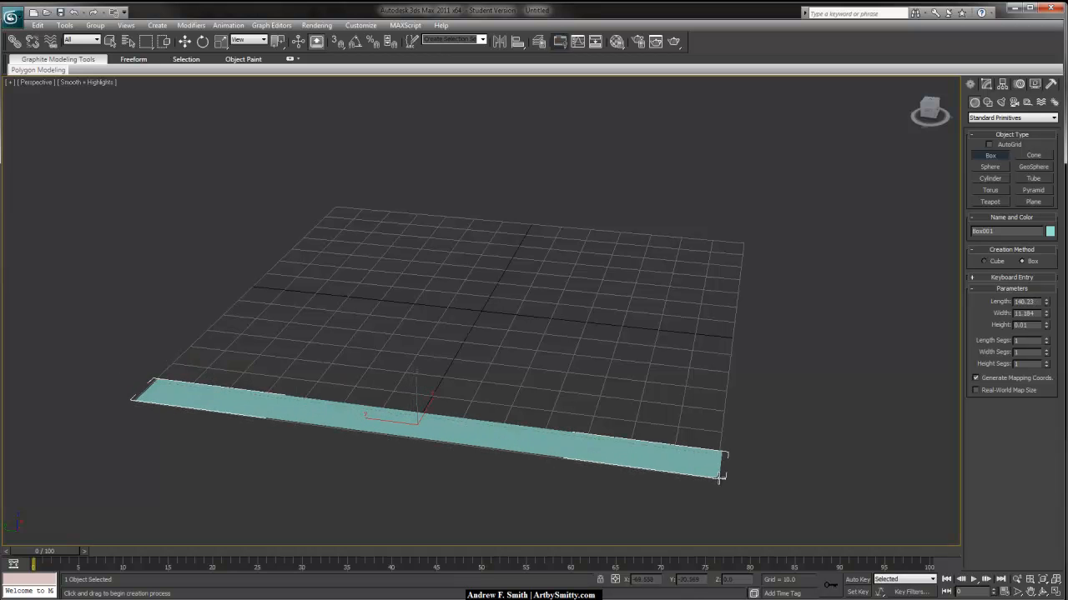
click(719, 465)
right_click(577, 380)
- Show edged faces on the shaded box in the perspective viewport
alt+middle_drag(583, 373, 539, 344)
alt+middle_drag(407, 407, 404, 404)
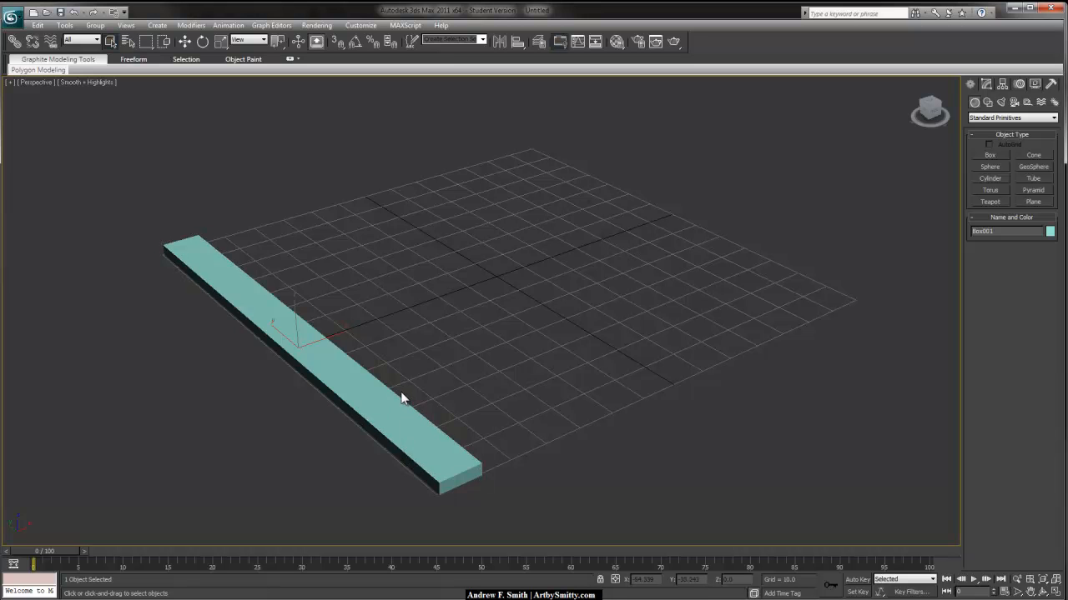
alt+middle_drag(444, 412, 386, 384)
key(F4)
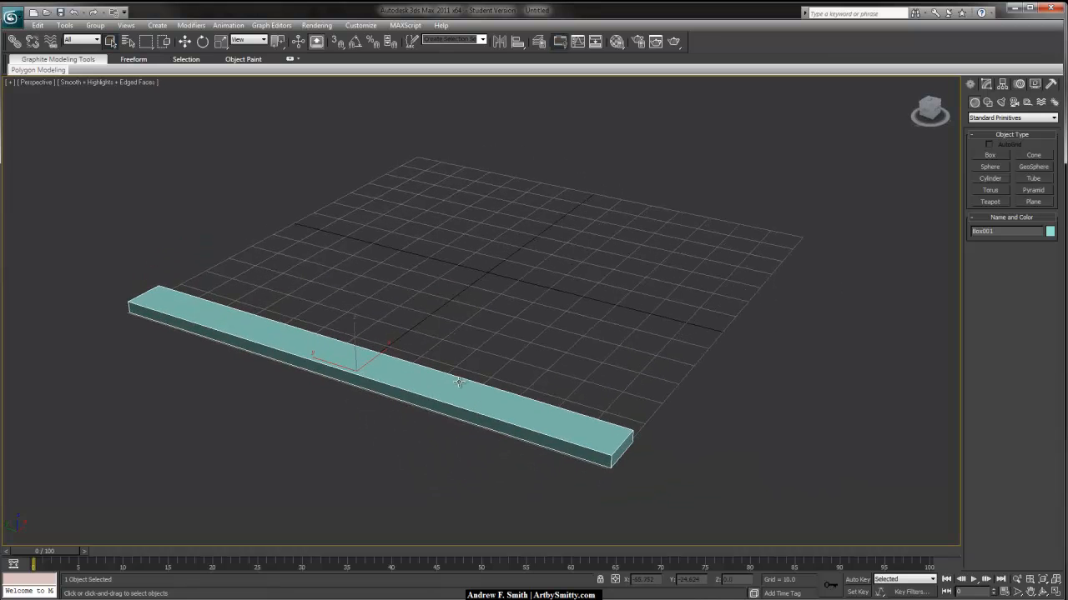
mouse_move(459, 391)
alt+middle_down()
mouse_move(467, 380)
mouse_move(451, 392)
alt+middle_up()
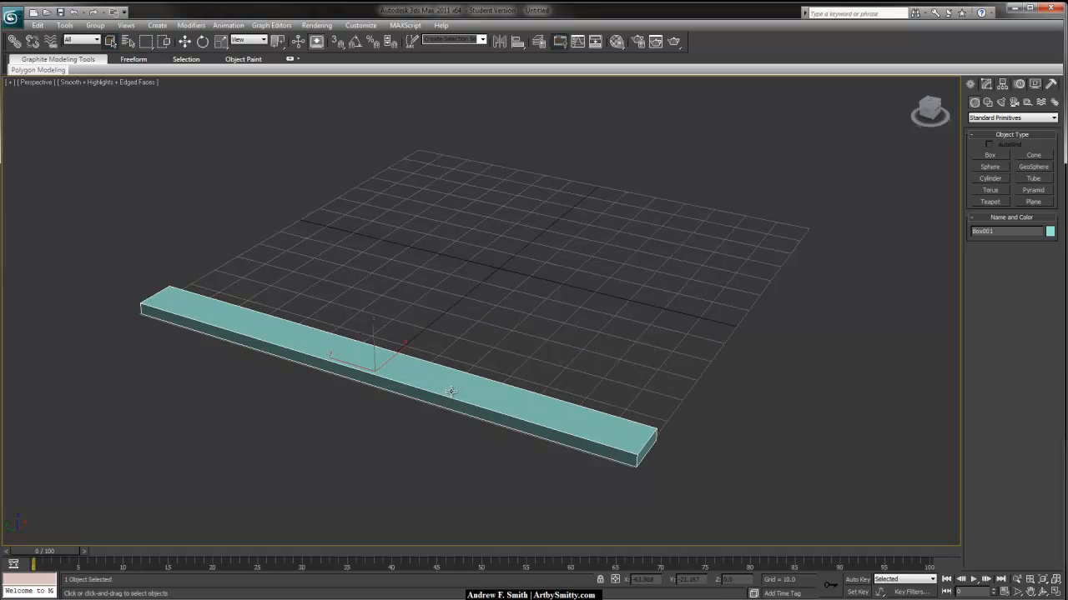
- Rename the first material Standard Grey and assign a plain grey material to the box
key(m)
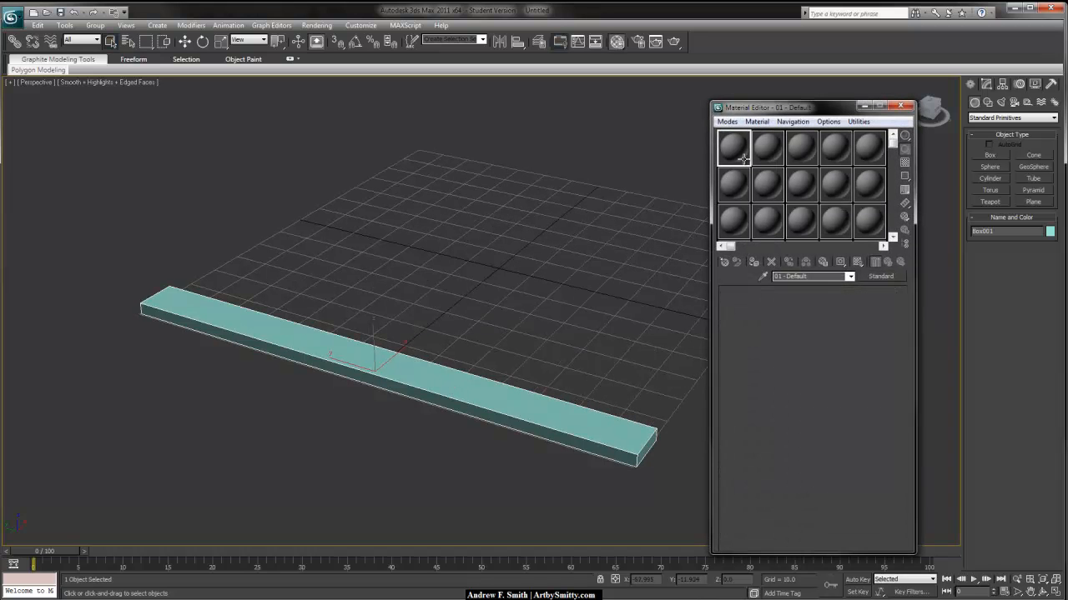
double_click(806, 277)
drag(809, 276, 676, 272)
text(Standar)
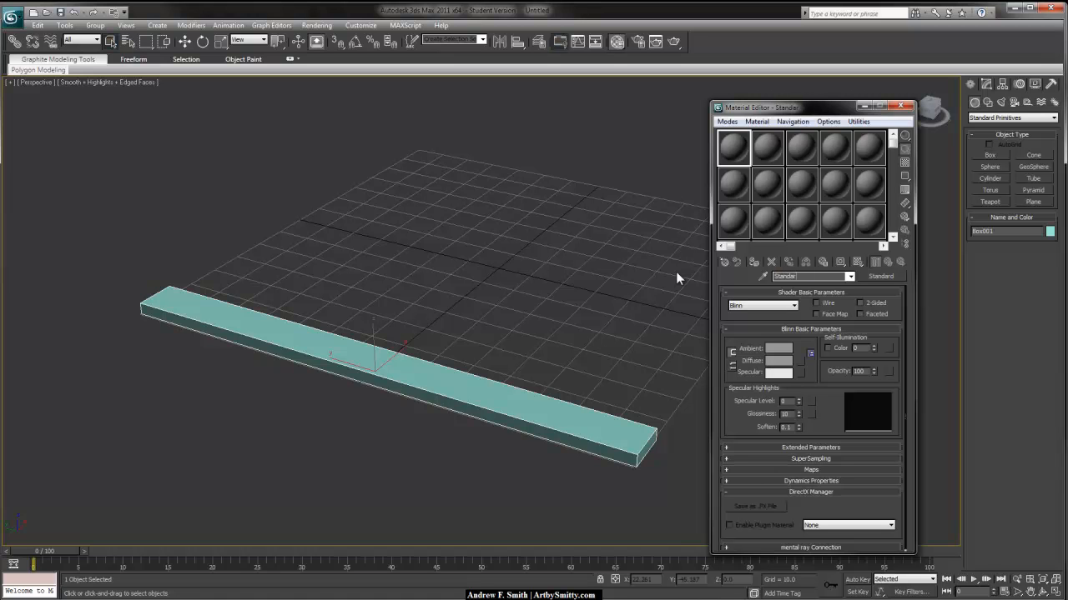
text(d Grey)
drag(774, 185, 507, 384)
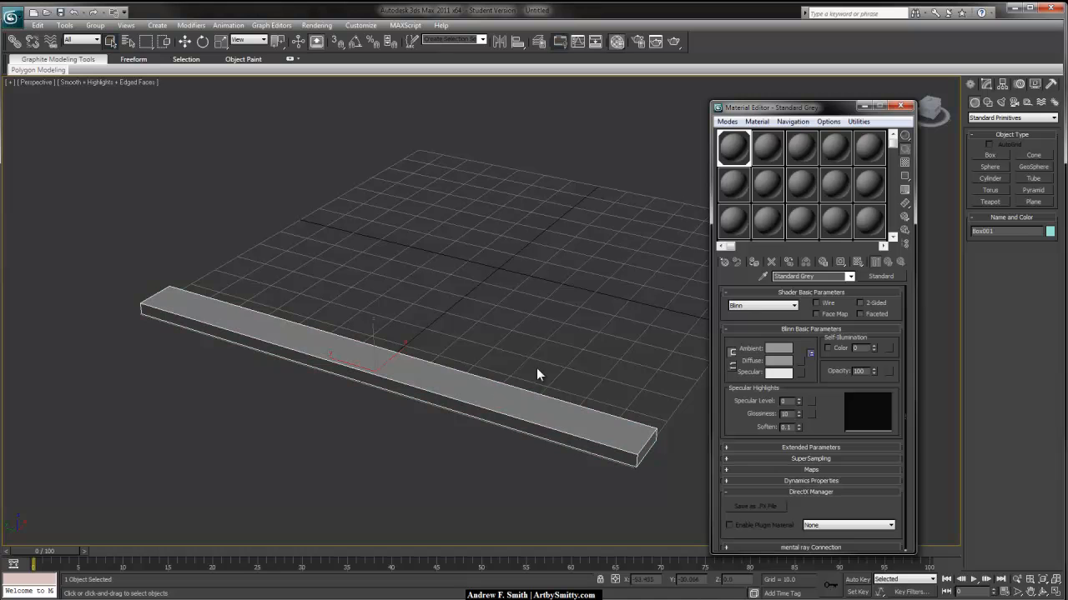
- Set the box's object colour to black and close the Material Editor
click(984, 85)
click(1053, 100)
click(618, 332)
click(588, 368)
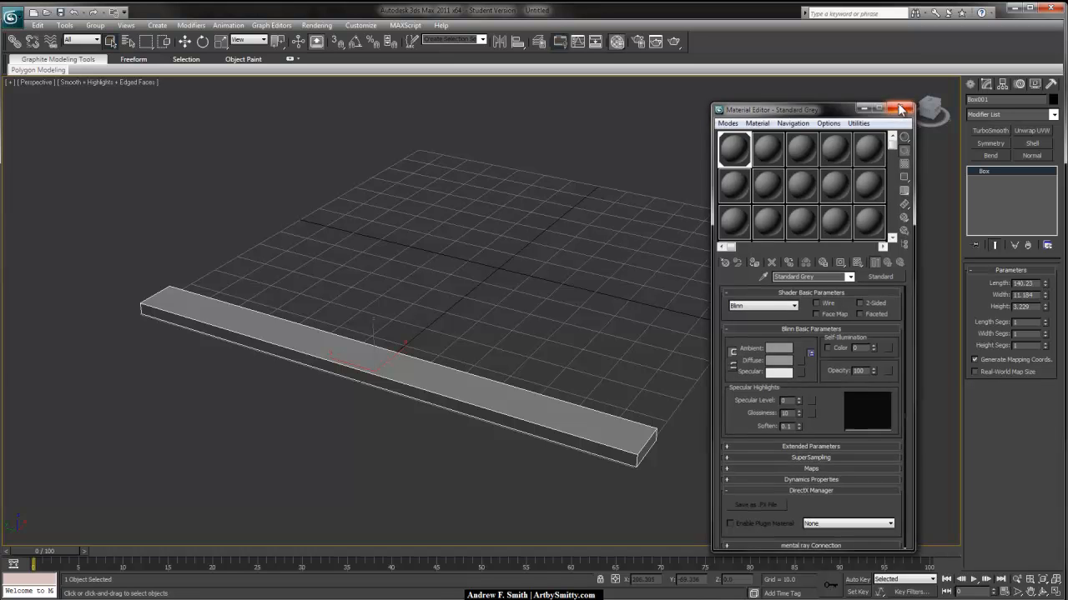
click(900, 106)
- Convert the box to an Editable Poly
alt+middle_drag(484, 444, 467, 388)
right_click(547, 384)
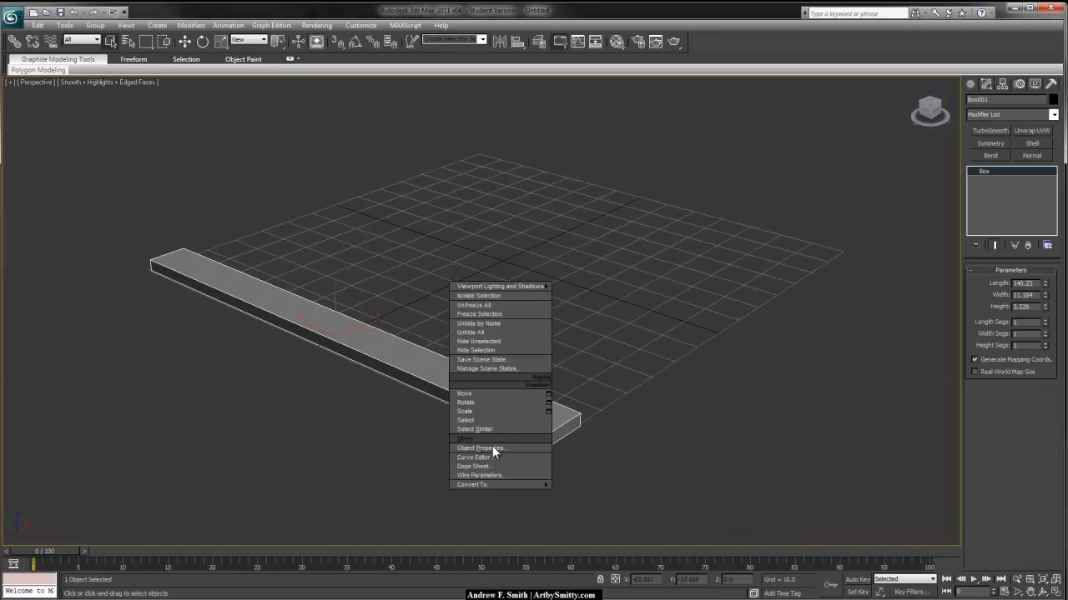
mouse_move(514, 484)
click(572, 493)
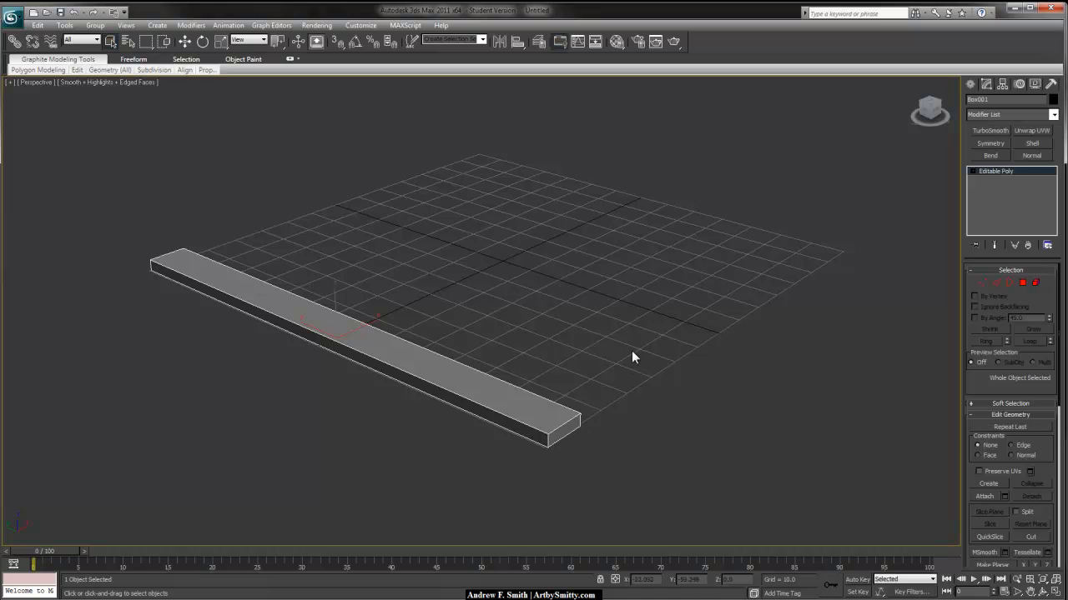
- Select all edges of the box and chamfer them by 0.35 with one segment
alt+middle_drag(568, 394, 572, 392)
key(2)
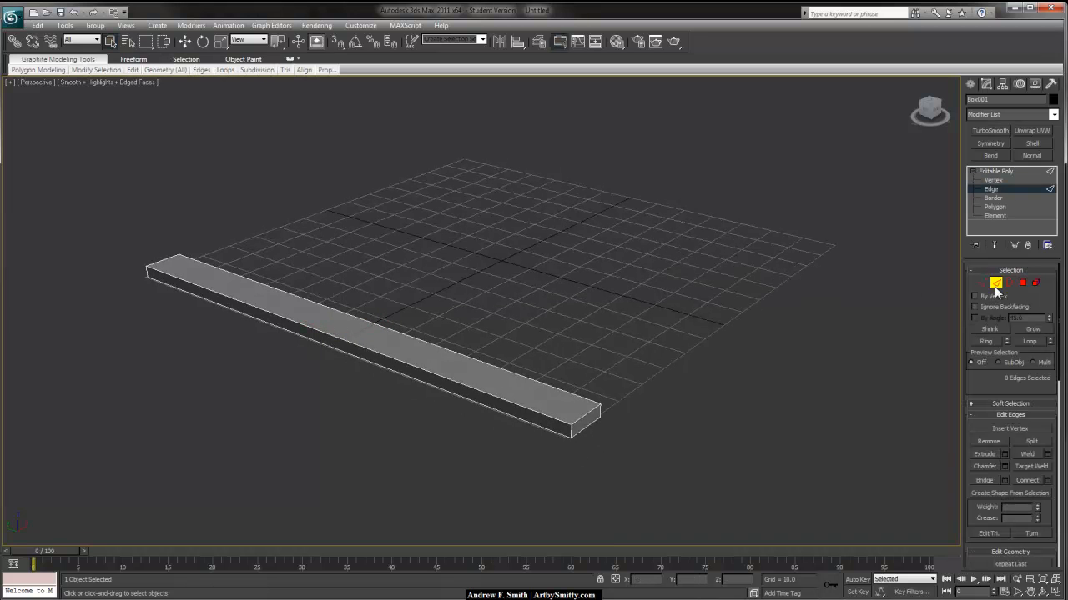
drag(856, 192, 88, 502)
middle_drag(400, 361, 422, 331)
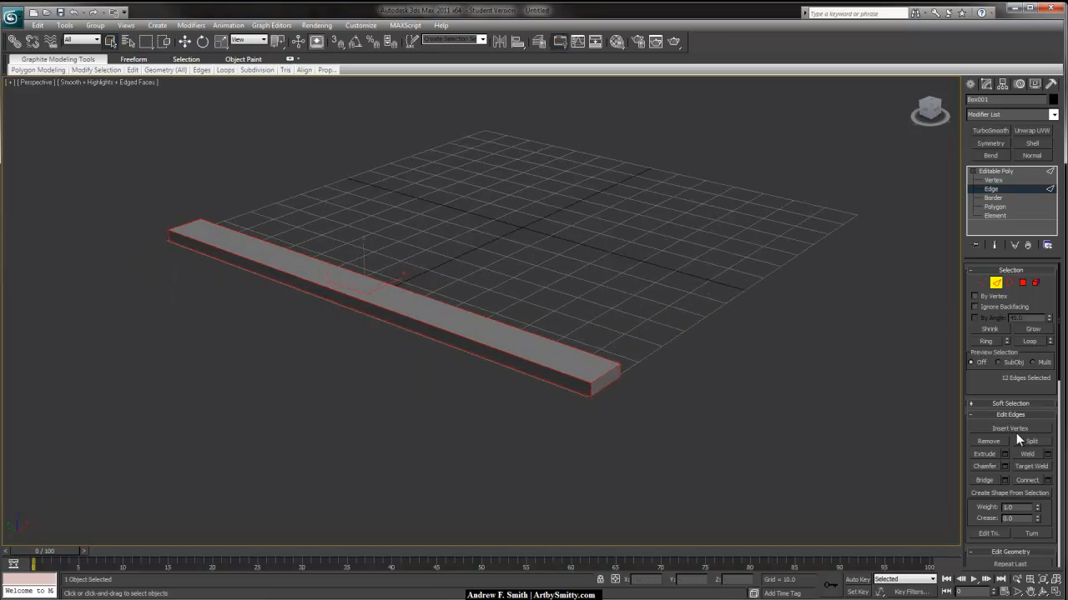
shift+click(979, 466)
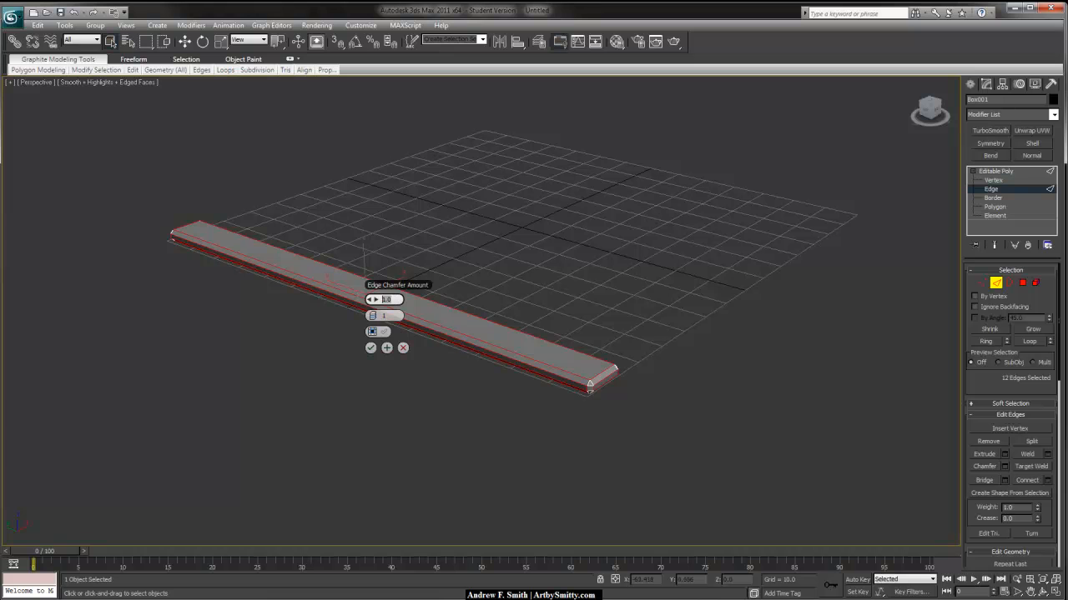
key(Return)
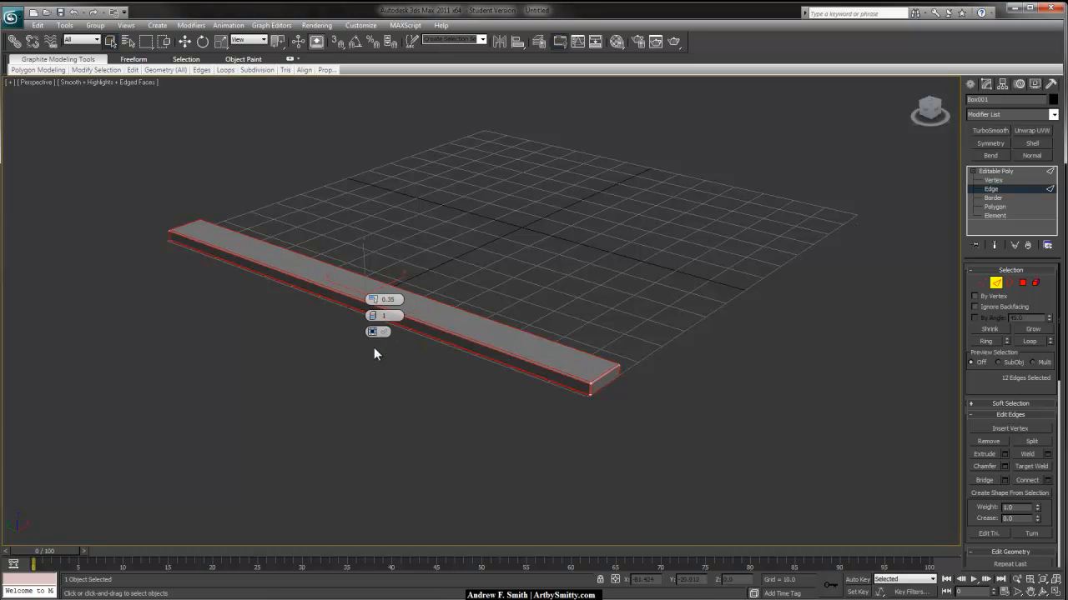
click(372, 348)
alt+middle_drag(872, 261, 869, 281)
- Select the ring of long edges running along the plank and connect them with 13 segments
click(510, 281)
click(423, 348)
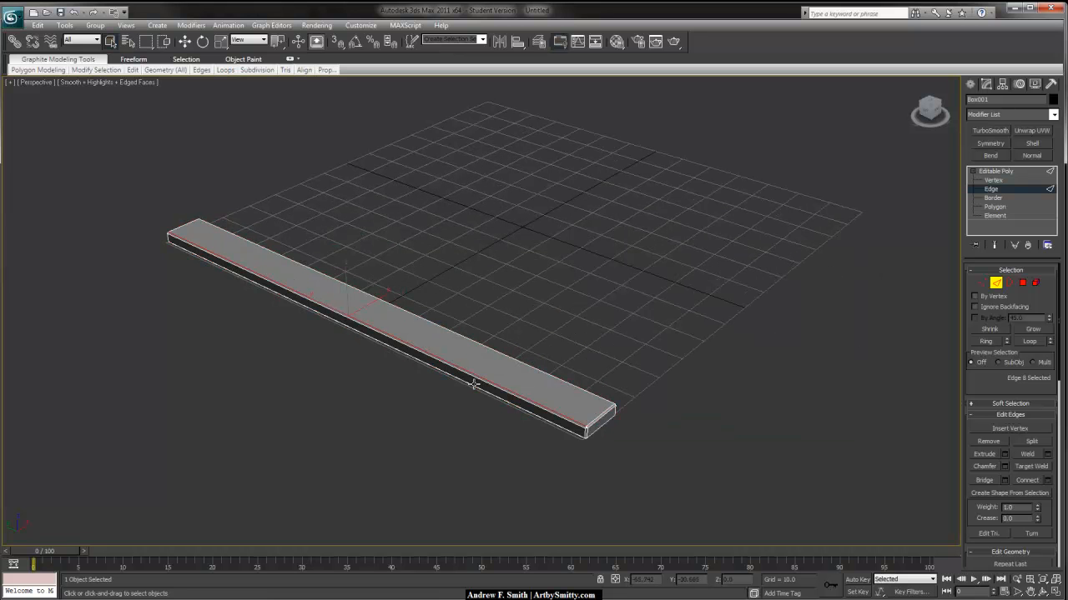
scroll(432, 367, up, 4)
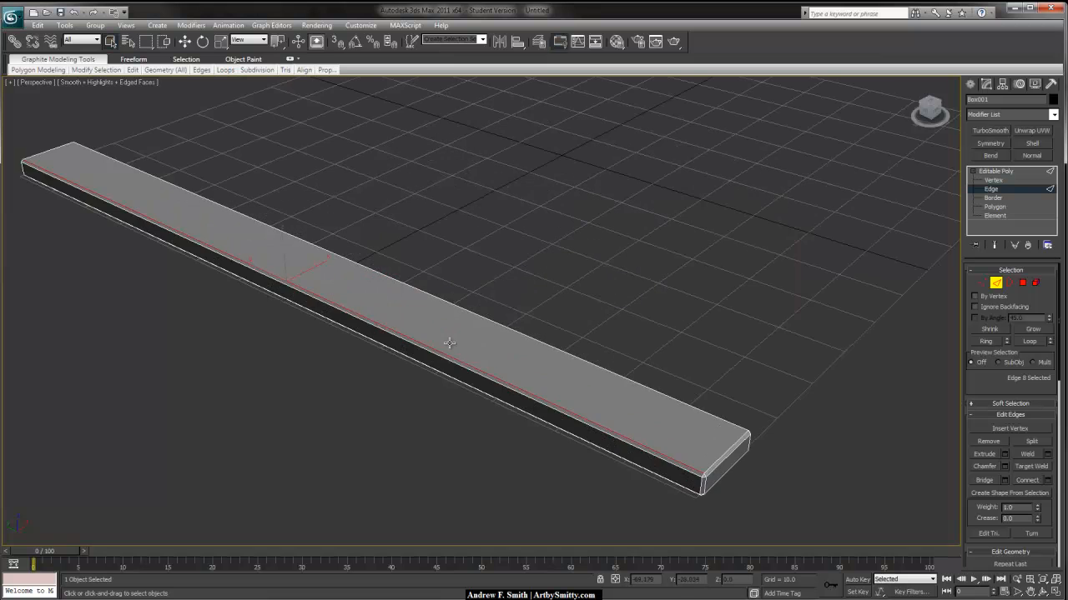
alt+middle_drag(474, 357, 522, 357)
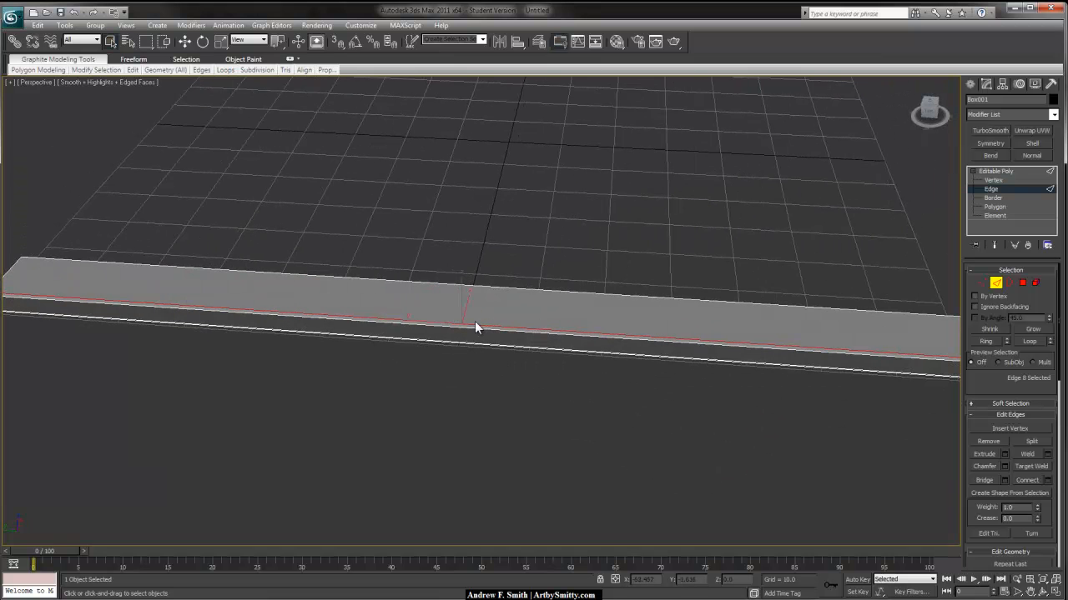
key(alt+r)
alt+middle_drag(553, 410, 505, 386)
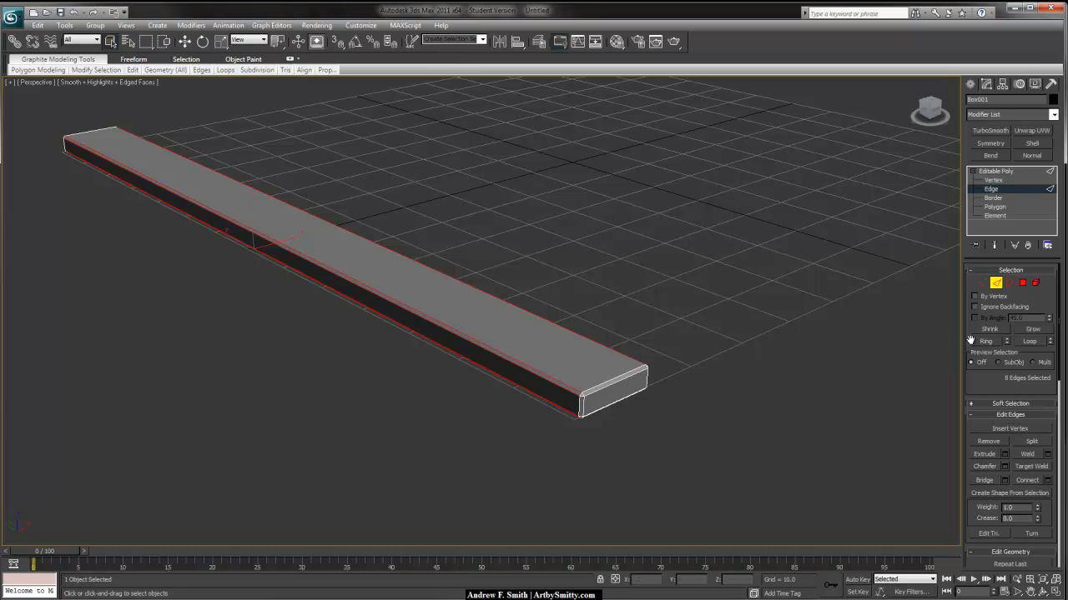
right_click(478, 328)
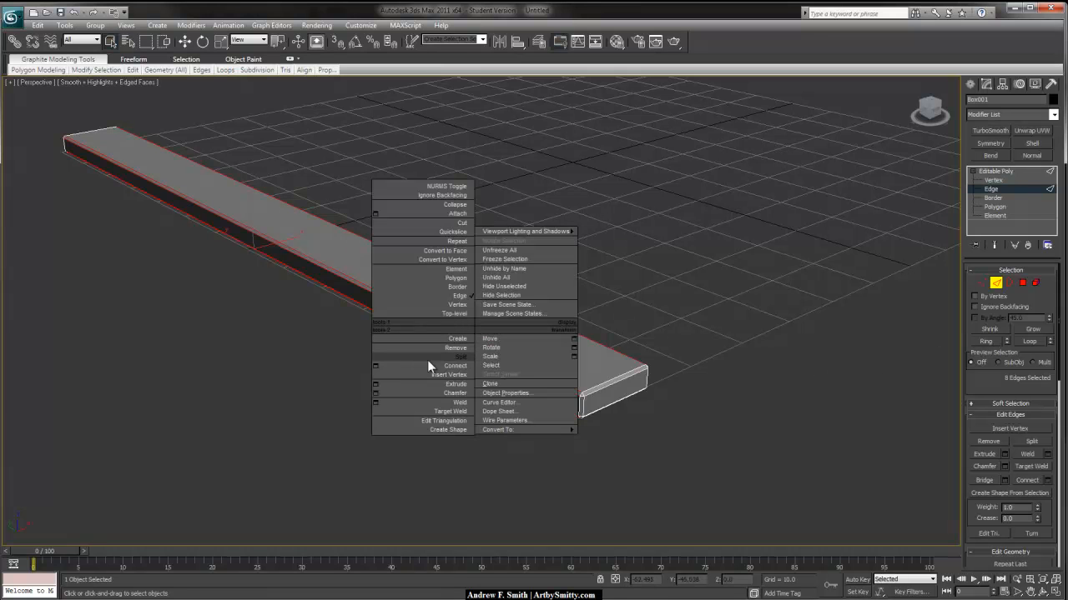
click(374, 365)
alt+middle_drag(407, 367, 460, 364)
drag(353, 293, 366, 294)
alt+middle_drag(549, 369, 615, 376)
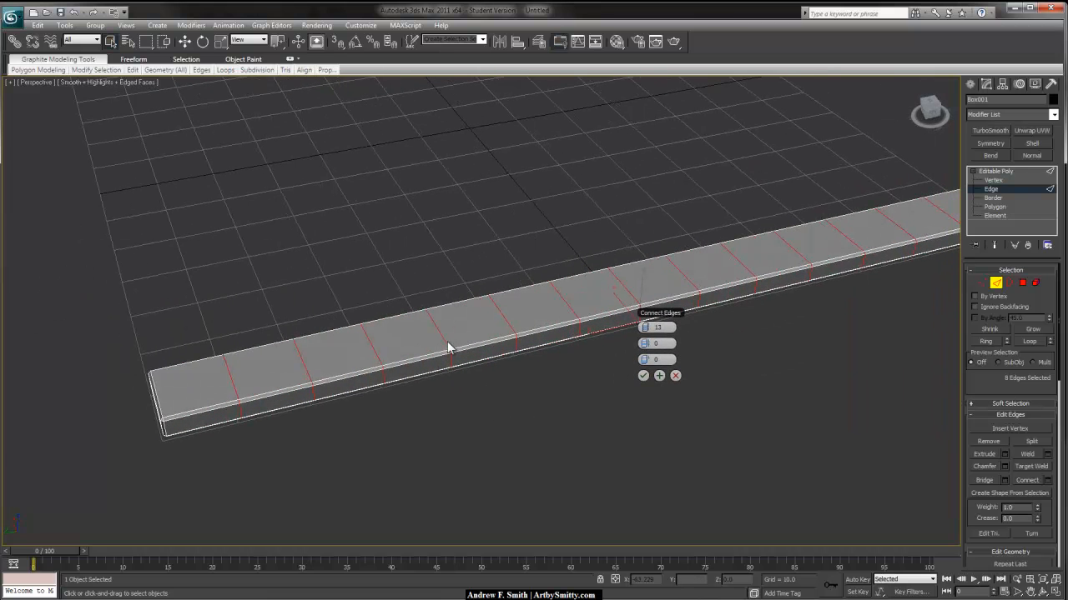
click(643, 375)
alt+middle_drag(722, 410, 637, 398)
click(649, 347)
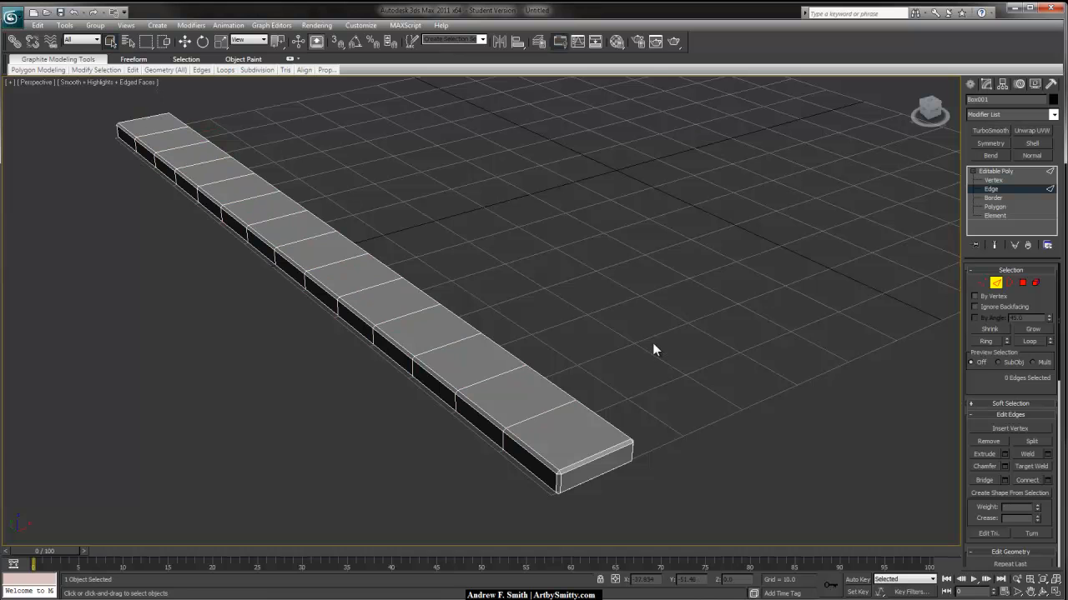
- Leave edge sub-object level and apply a TurboSmooth modifier to the whole plank
middle_drag(577, 334, 600, 327)
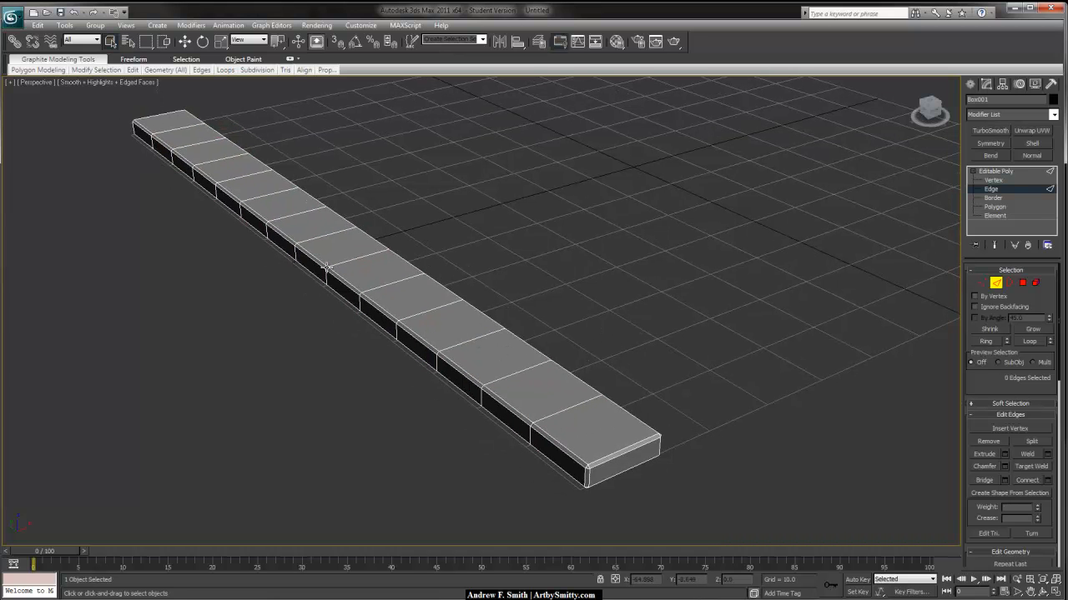
alt+middle_drag(494, 378, 541, 383)
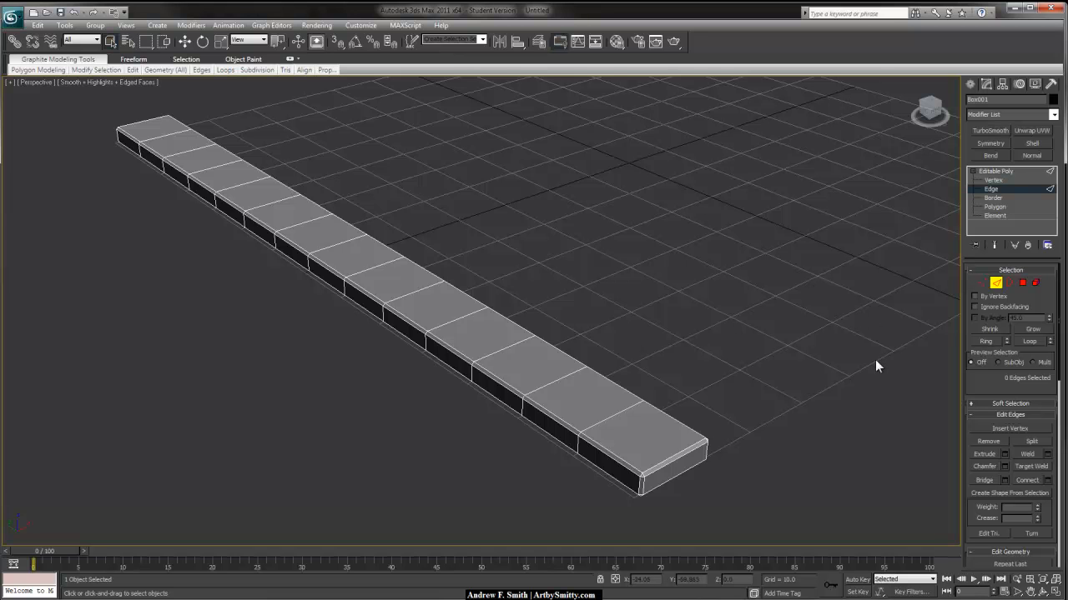
alt+middle_drag(875, 360, 873, 348)
click(993, 172)
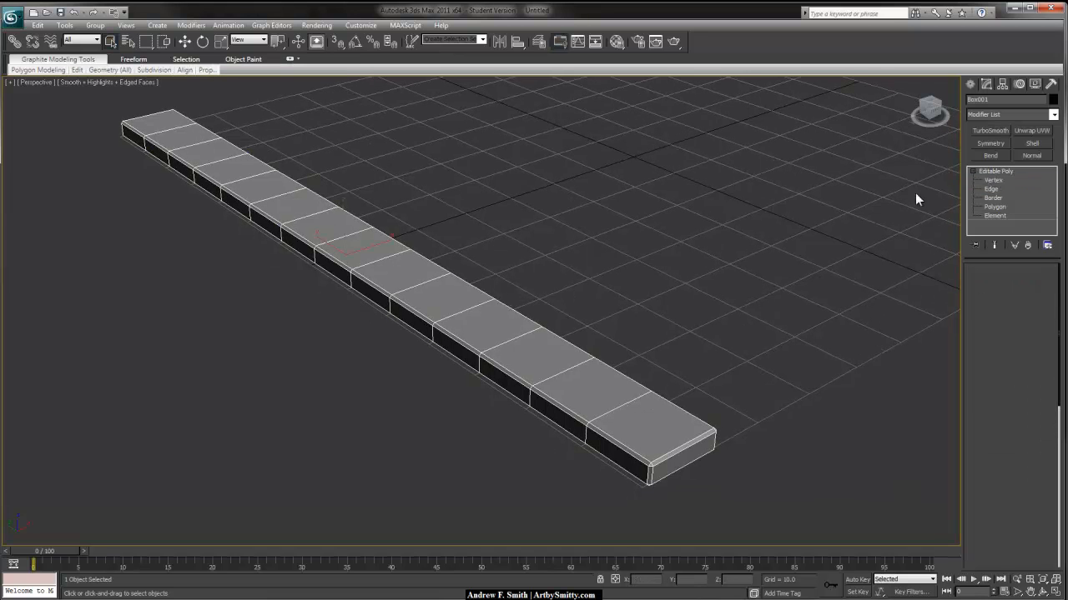
click(738, 223)
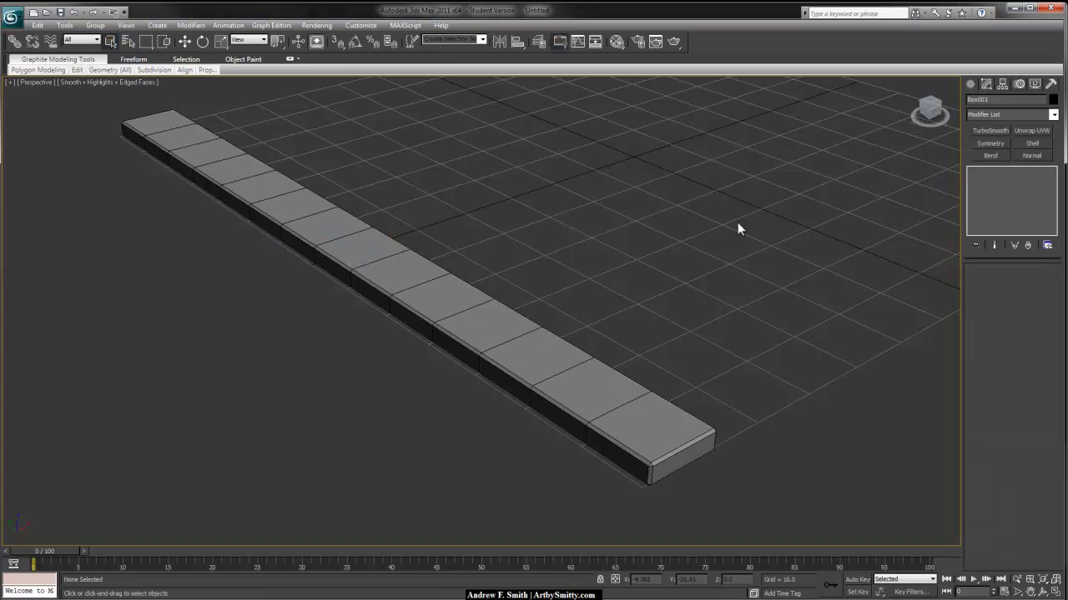
click(468, 312)
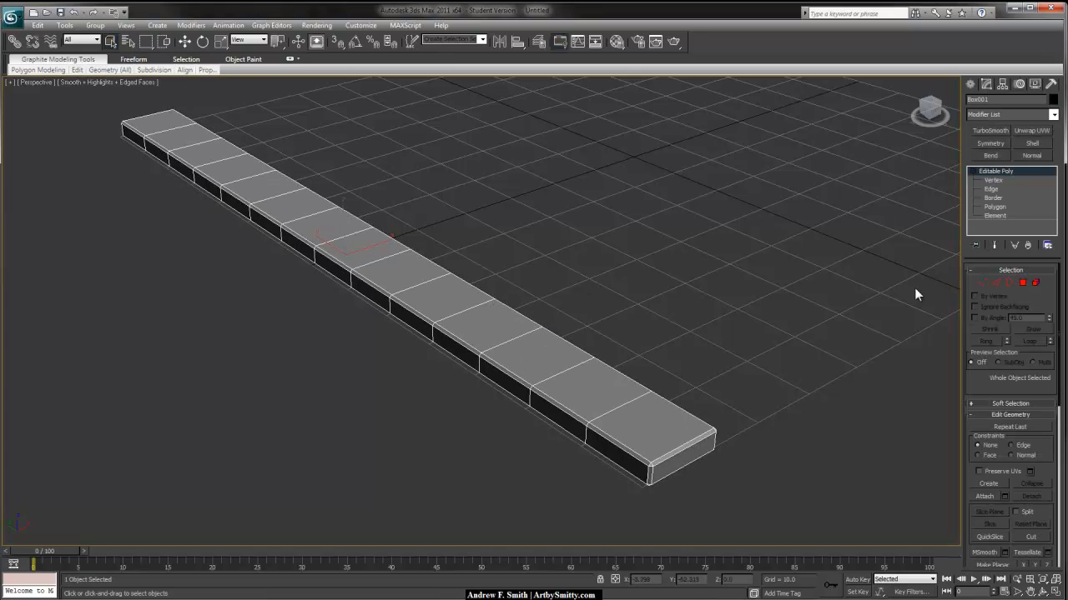
click(991, 131)
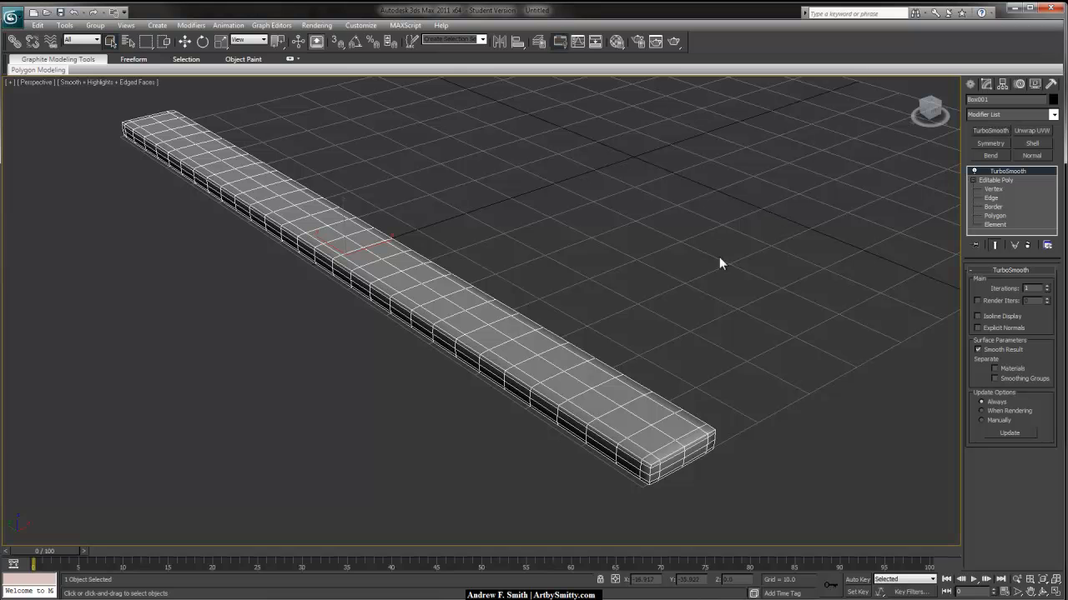
- Collapse the plank's whole modifier stack into an editable mesh and rename the object Plank_001
alt+middle_drag(719, 256, 702, 298)
right_click(1041, 174)
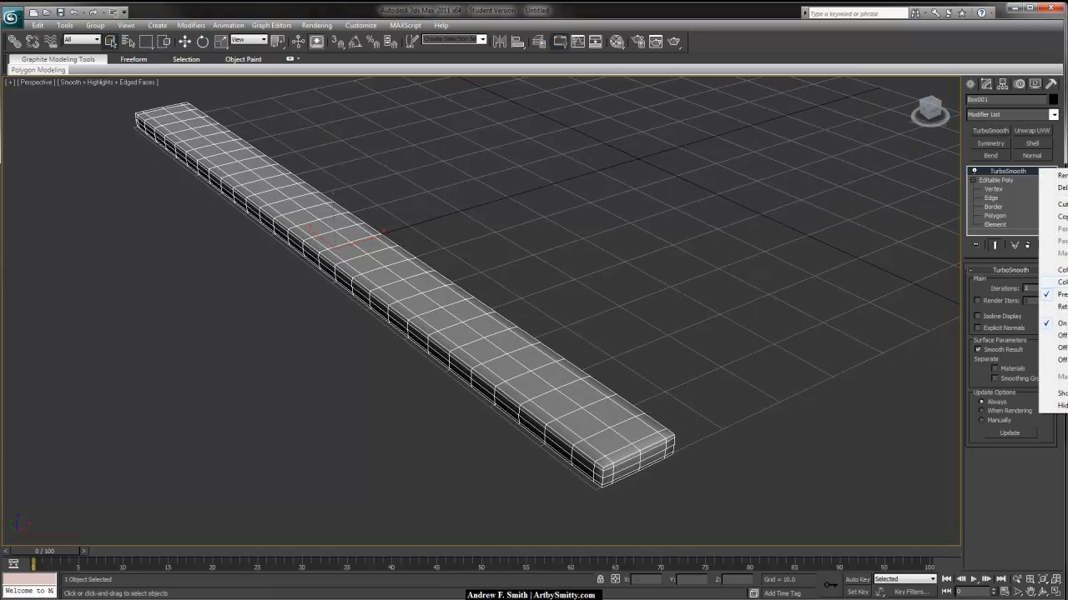
click(1053, 282)
click(582, 339)
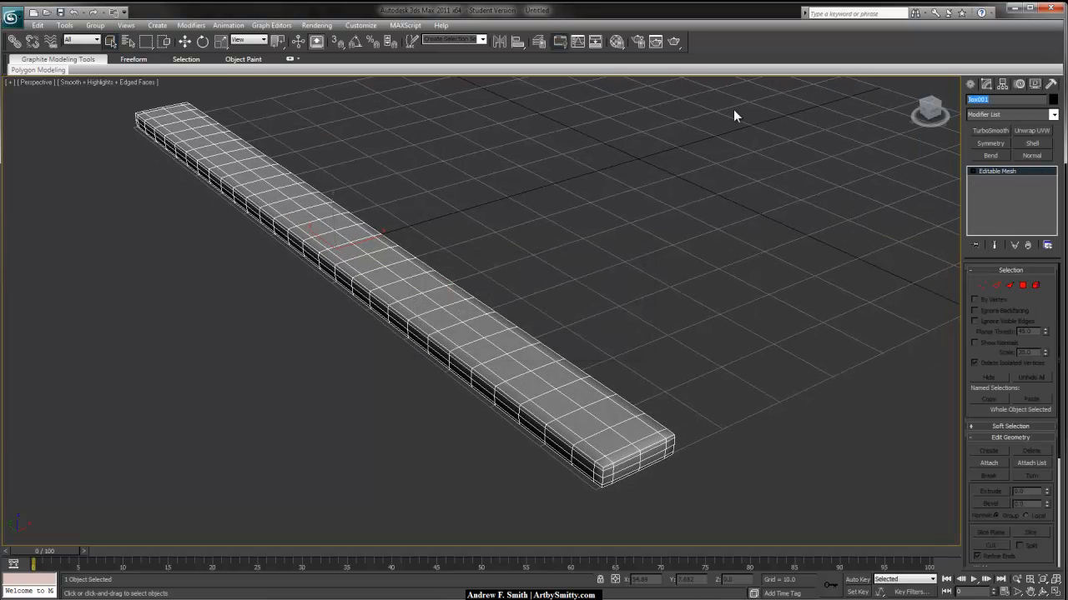
text(Pl)
click(850, 215)
- Clone the plank sideways along X as 17 copies spaced about 11.3 units apart, leaving narrow gaps, and deselect everything
alt+middle_drag(578, 234, 539, 272)
drag(574, 246, 389, 301)
alt+middle_drag(389, 300, 488, 310)
scroll(469, 295, up, 5)
scroll(488, 288, up, 4)
key(w)
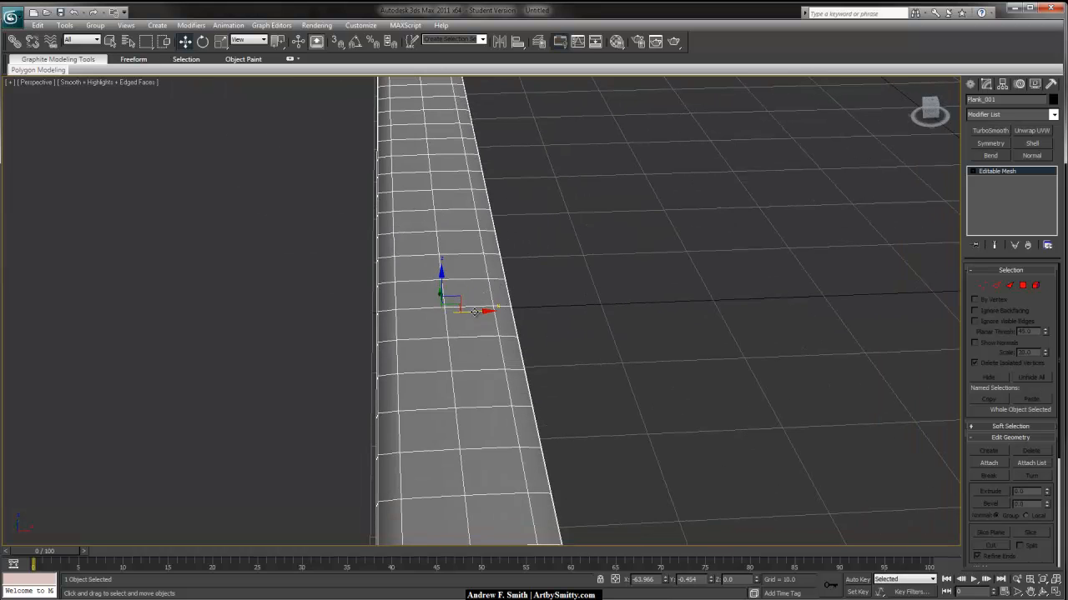
shift+drag(473, 312, 602, 295)
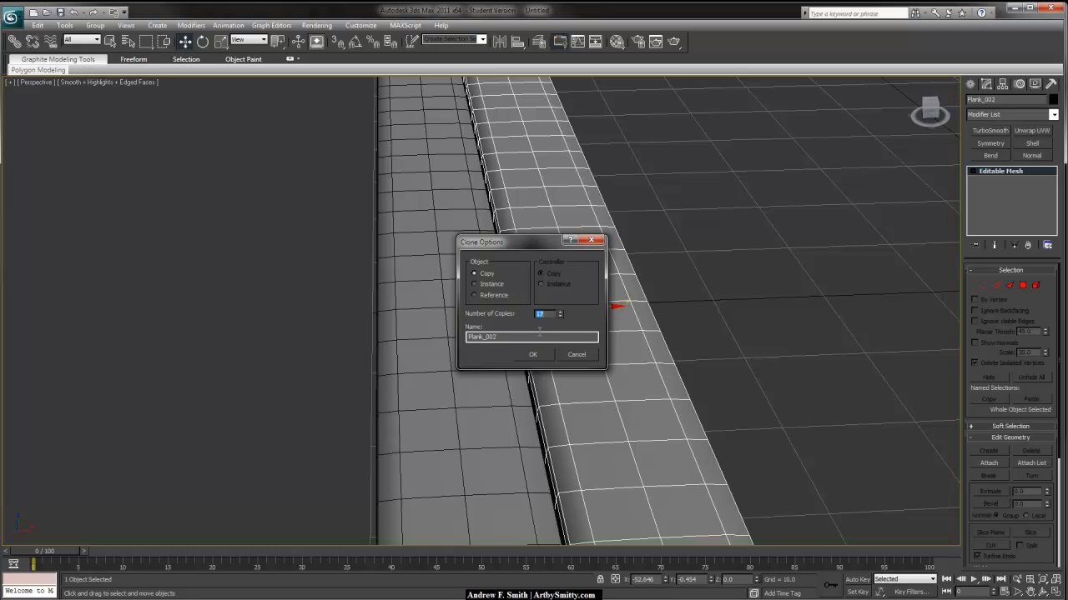
click(527, 355)
alt+middle_drag(612, 310, 575, 300)
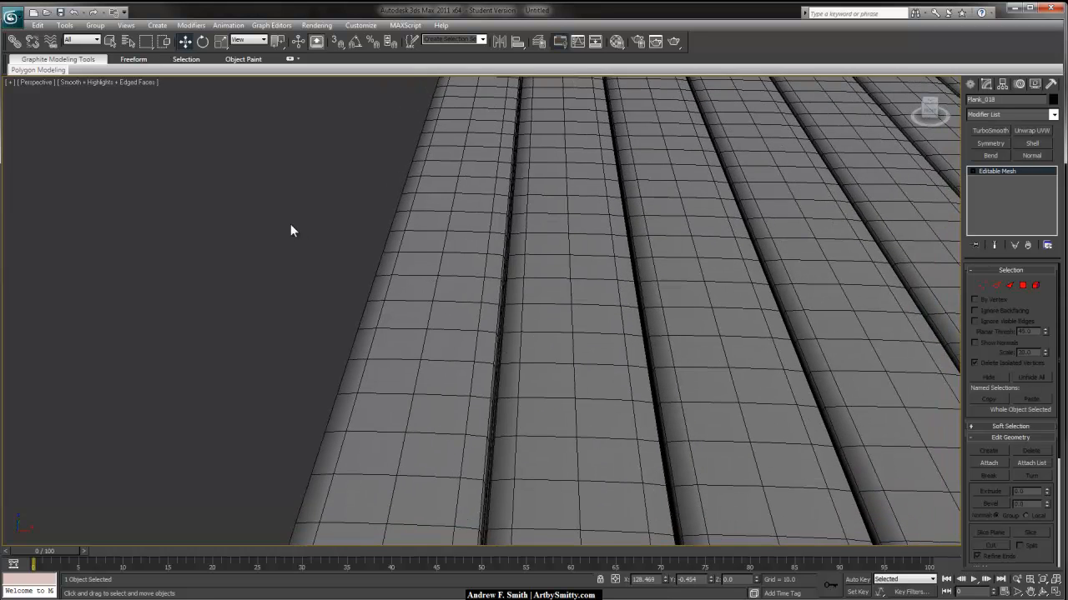
click(290, 231)
key(z)
alt+middle_drag(406, 304, 475, 323)
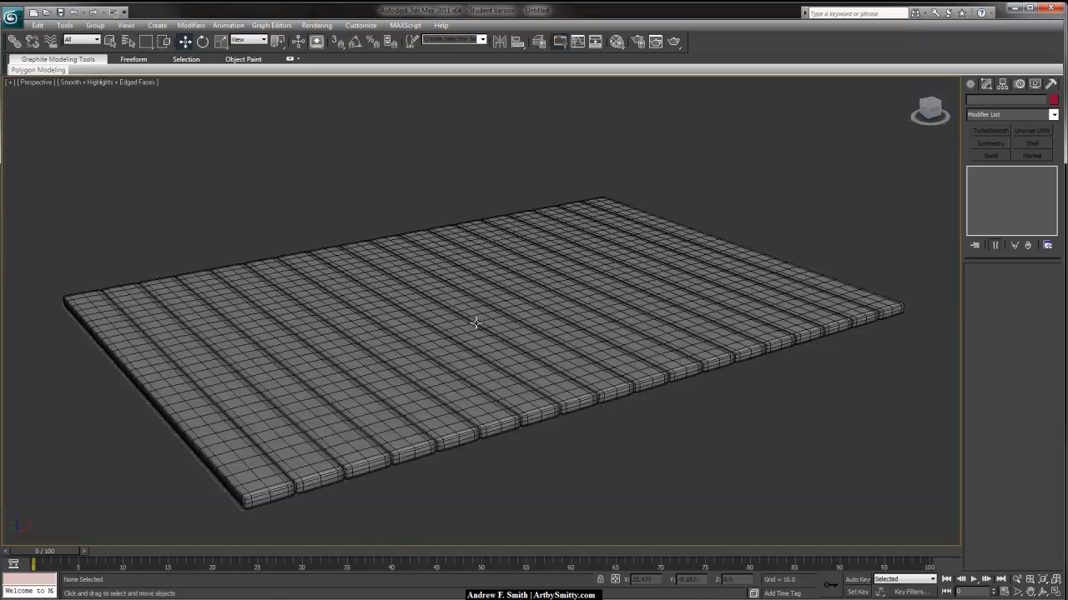
- Examine the plank floor and review the list of scene objects Plank_001 to Plank_018, leaving the selection unchanged
scroll(492, 328, up, 8)
scroll(658, 242, down, 10)
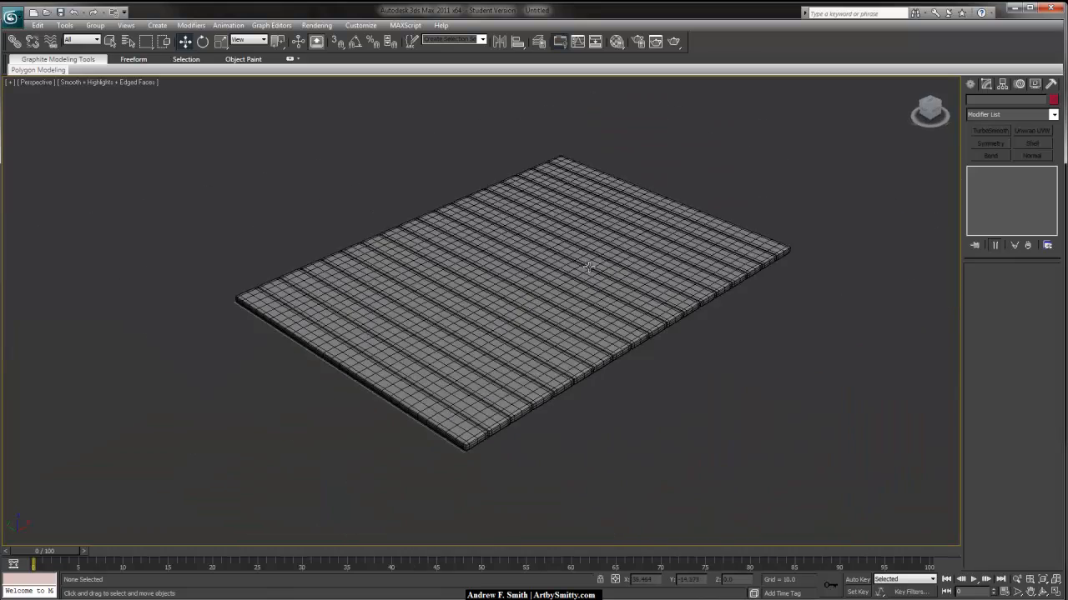
scroll(555, 265, up, 5)
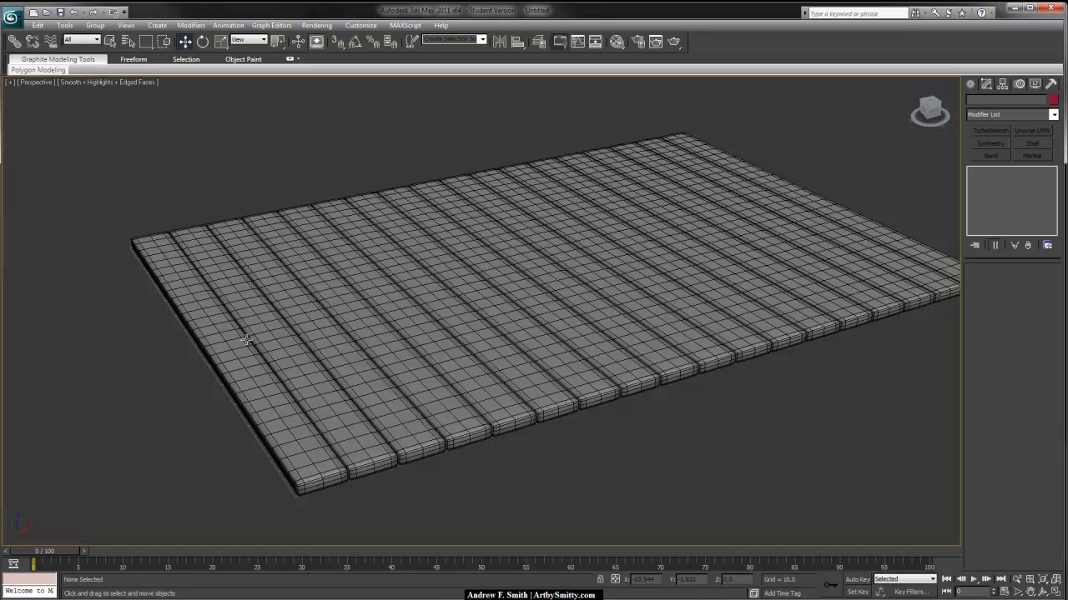
alt+middle_drag(561, 287, 585, 256)
scroll(591, 257, up, 3)
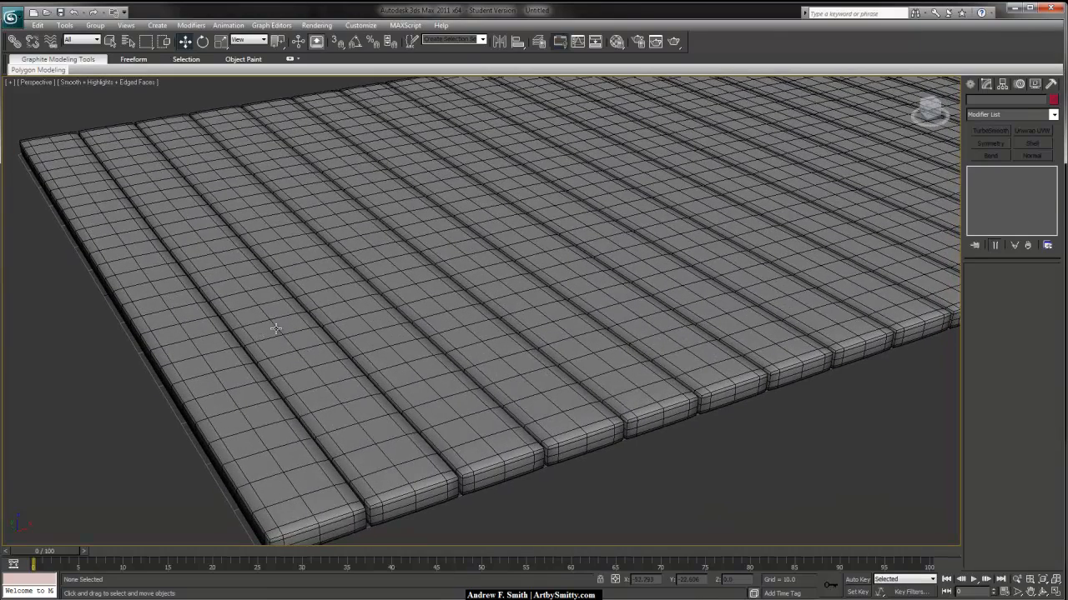
key(h)
drag(642, 212, 642, 390)
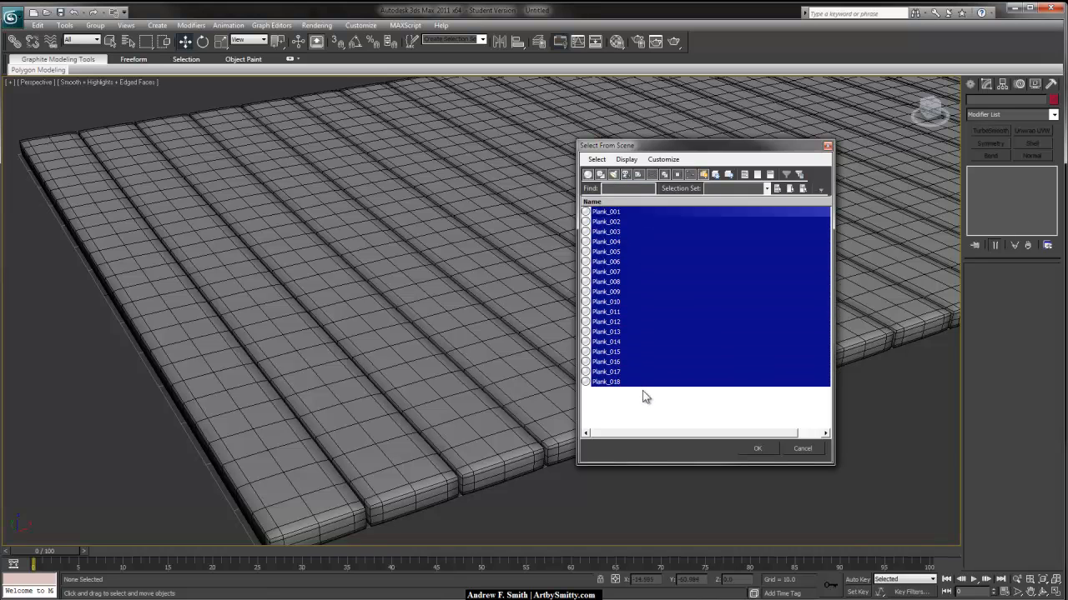
click(798, 448)
middle_drag(584, 345, 511, 325)
scroll(558, 292, down, 3)
- Lower the second plank slightly along Z, and lower the fifth plank to about Z -0.88
click(299, 380)
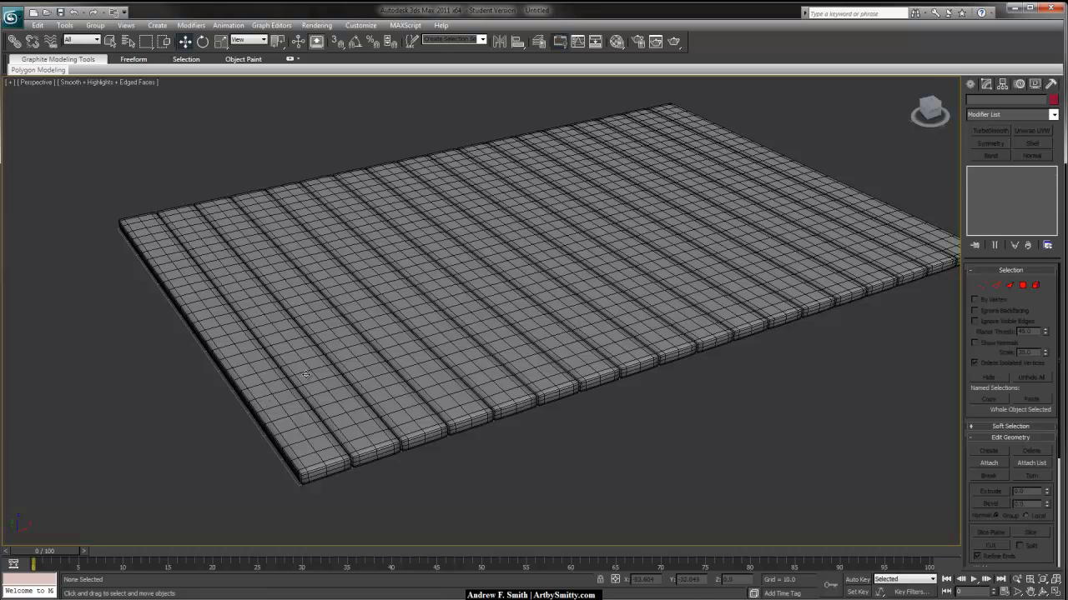
alt+middle_drag(422, 325, 319, 288)
key(z)
alt+middle_drag(458, 280, 426, 284)
drag(461, 274, 461, 282)
middle_drag(709, 279, 529, 267)
click(527, 267)
drag(491, 242, 491, 246)
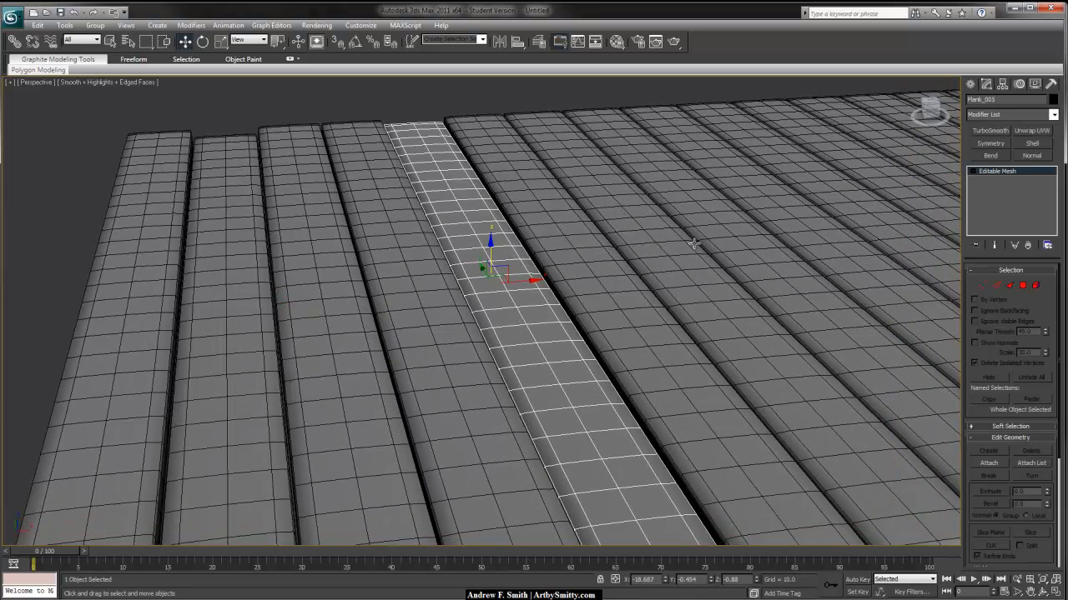
- Lower Plank_008 to about Z -0.858 and Plank_011 to about Z -0.698
click(748, 227)
drag(740, 219, 739, 229)
middle_drag(753, 231, 549, 232)
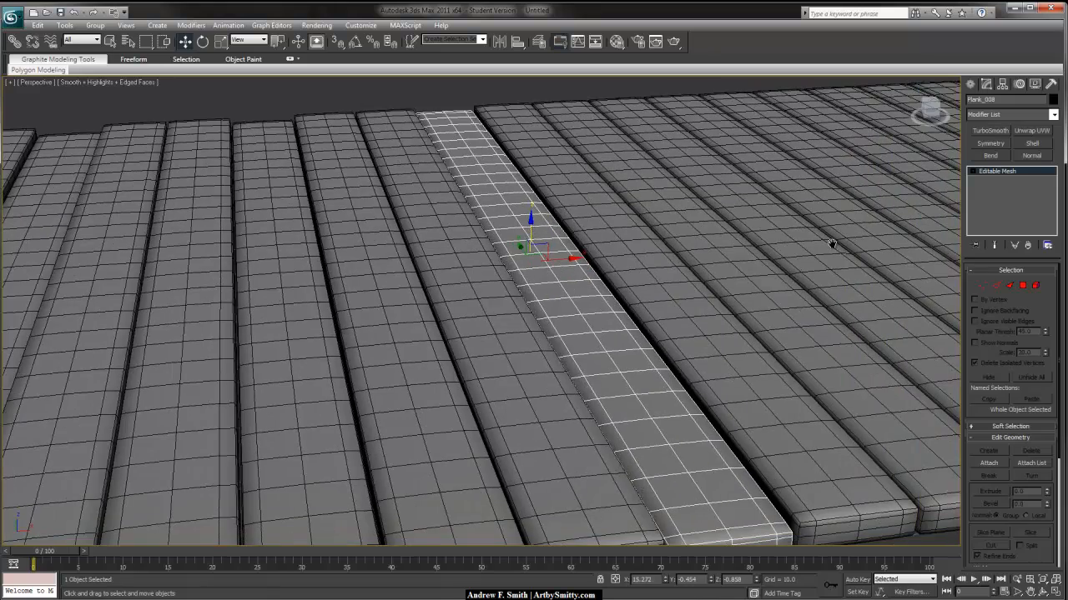
middle_drag(831, 241, 672, 253)
click(632, 226)
drag(608, 200, 608, 210)
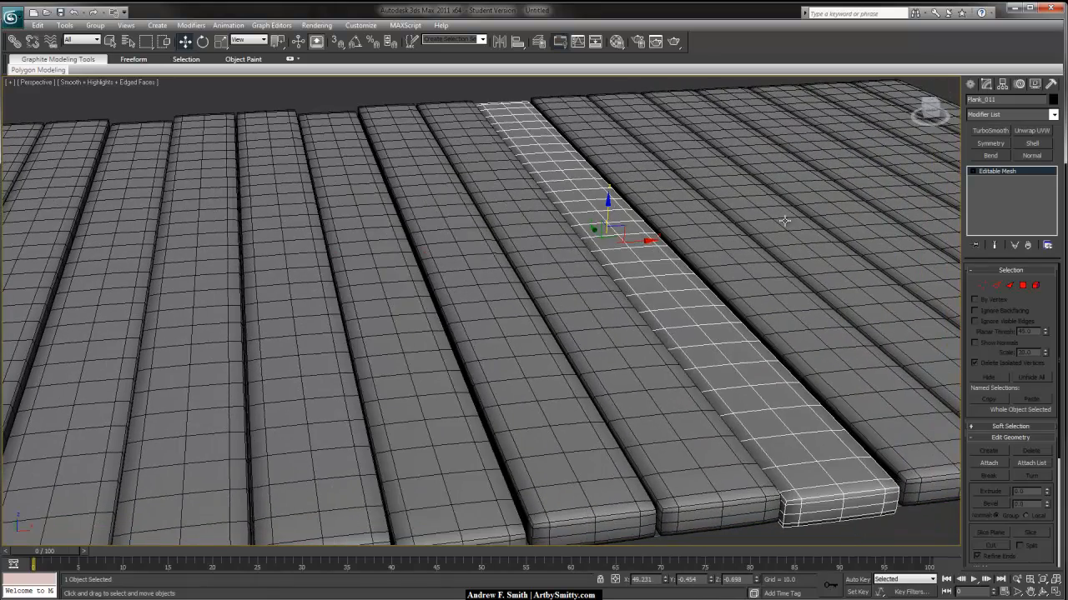
- Lower Plank_015 to about Z -0.818, and lower another plank nearer the far end of the floor slightly
middle_drag(804, 234, 647, 232)
click(757, 230)
drag(751, 190, 752, 200)
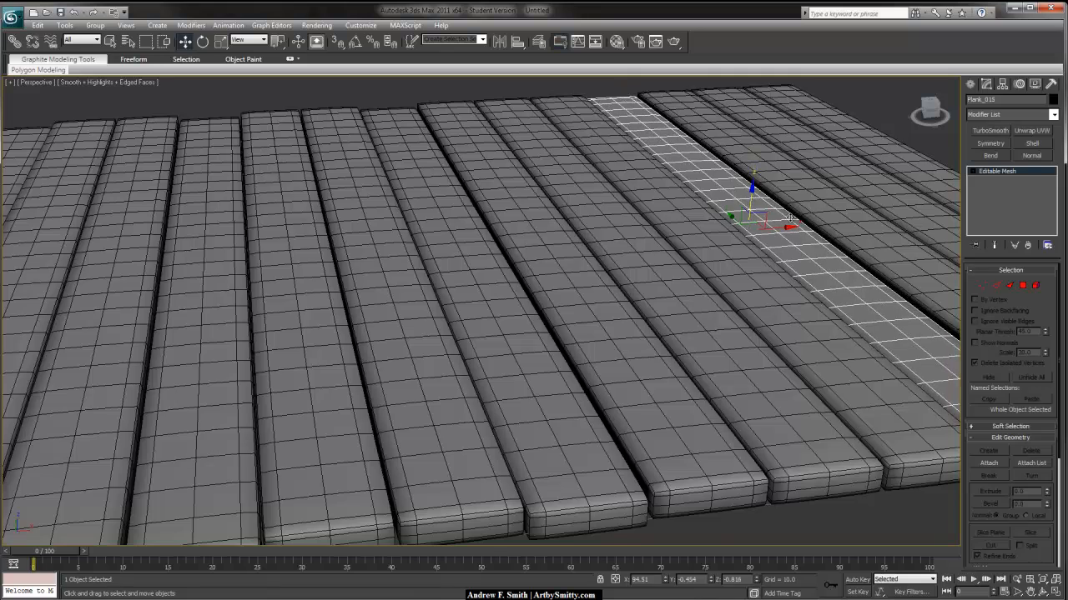
middle_drag(795, 223, 687, 224)
click(772, 210)
drag(785, 185, 785, 191)
- Narrow Plank_011 along X, and adjust the width and X position of the adjacent Plank_010 slightly
middle_drag(479, 293, 653, 281)
click(505, 288)
key(r)
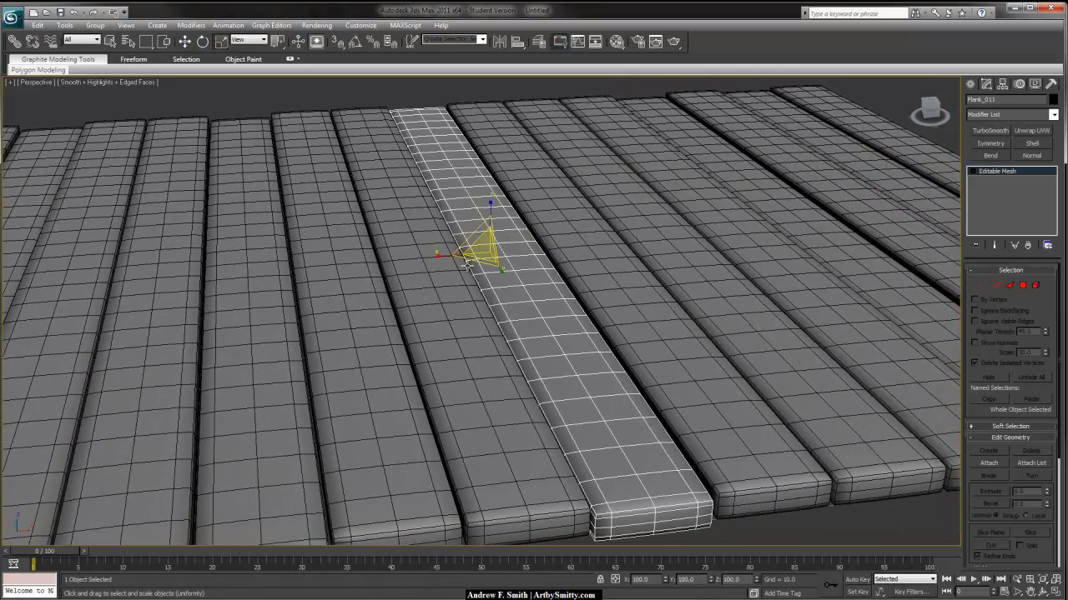
click(415, 267)
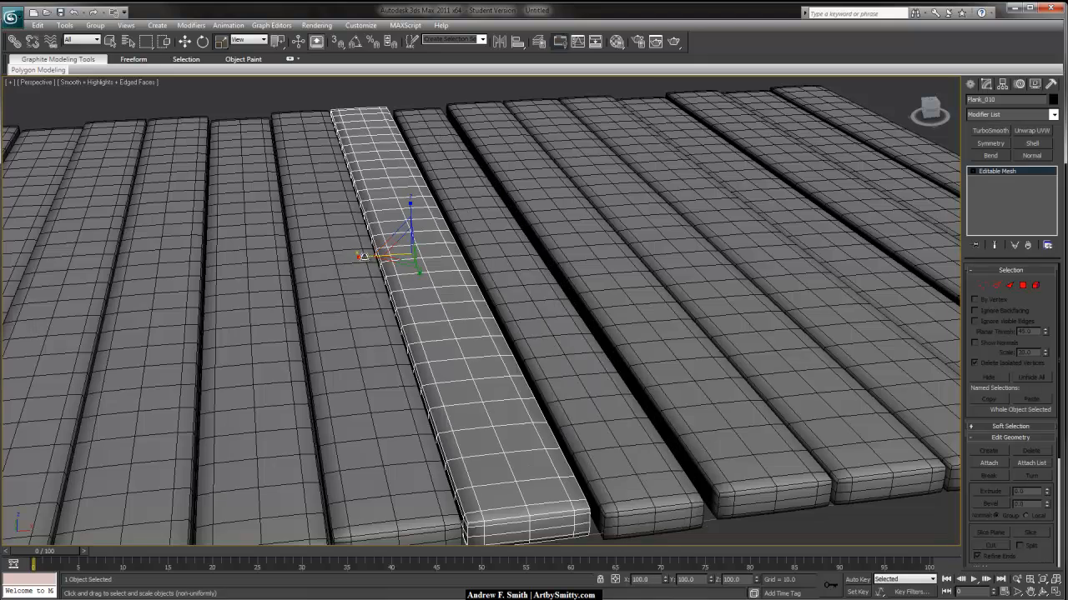
alt+middle_drag(415, 267, 401, 253)
key(w)
drag(457, 251, 460, 251)
- Scale Plank_006 to about 92% along X and rescale the neighbouring Plank_007 slightly along X
middle_drag(387, 306, 668, 286)
click(387, 293)
key(r)
drag(329, 242, 321, 244)
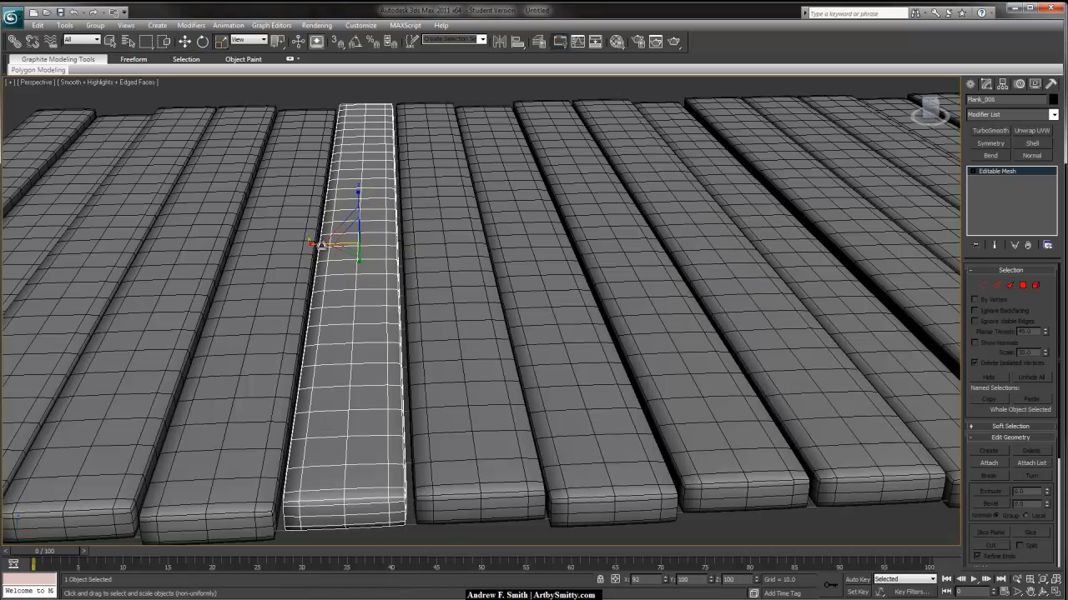
click(428, 297)
drag(391, 242, 386, 241)
key(w)
- Scale Plank_004 to about 98% along X and deselect everything
middle_drag(331, 345, 702, 326)
click(605, 328)
middle_drag(606, 328, 530, 328)
key(r)
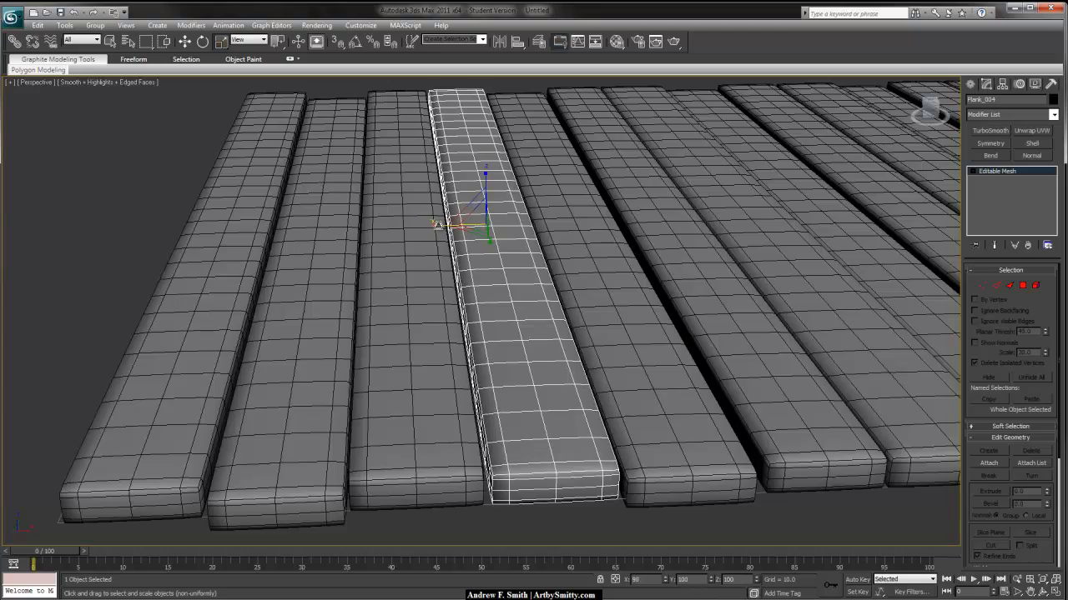
alt+middle_drag(579, 303, 541, 143)
click(540, 144)
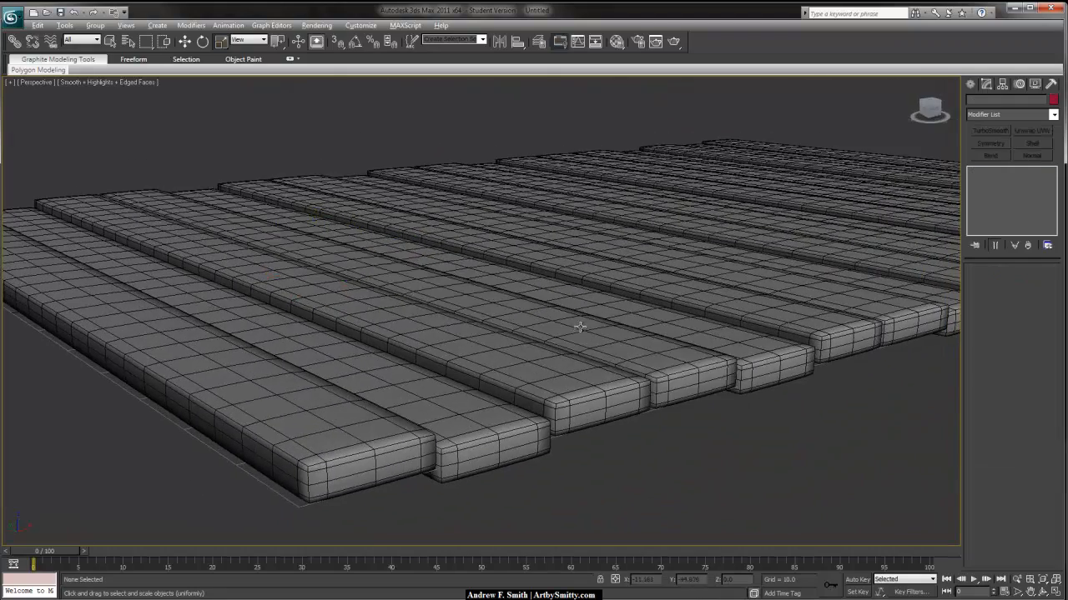
- Inspect the uneven plank floor from several angles with edged faces hidden, and restore the edged faces display
key(z)
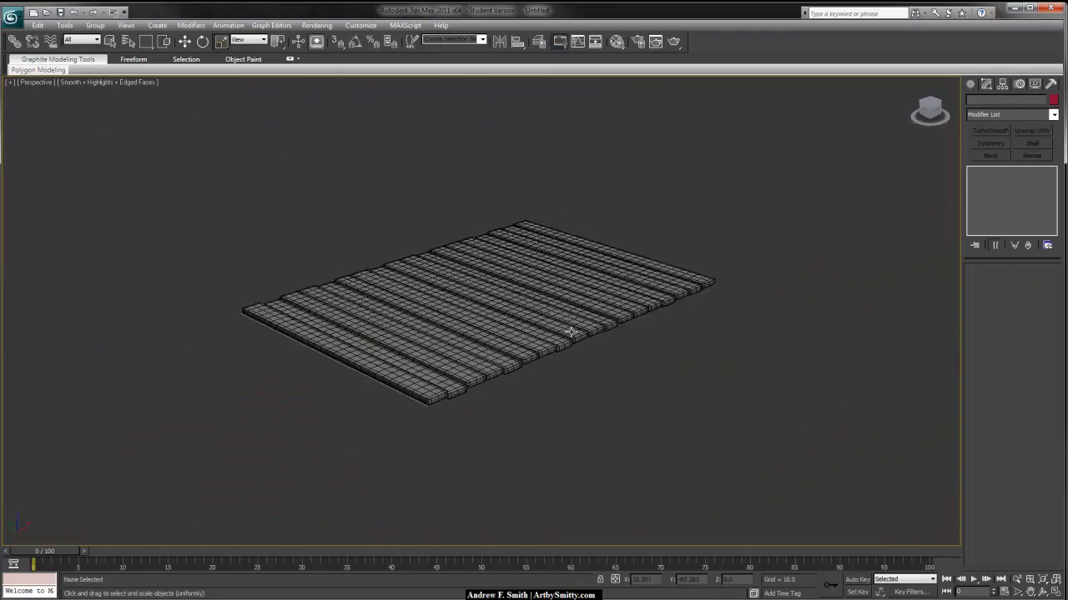
scroll(582, 341, up, 2)
scroll(582, 341, up, 3)
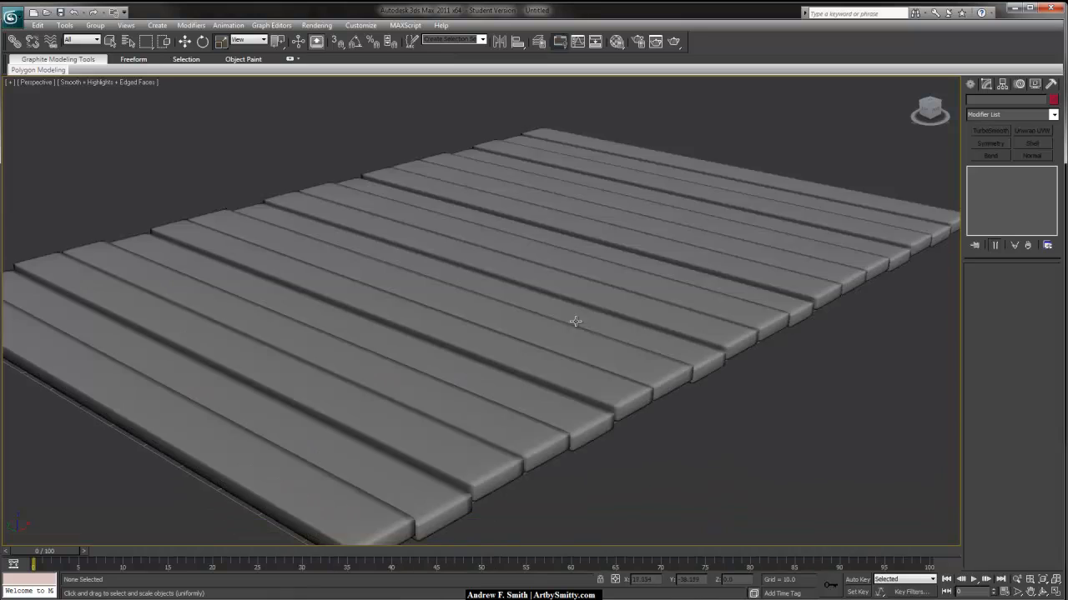
scroll(581, 320, down, 6)
key(F4)
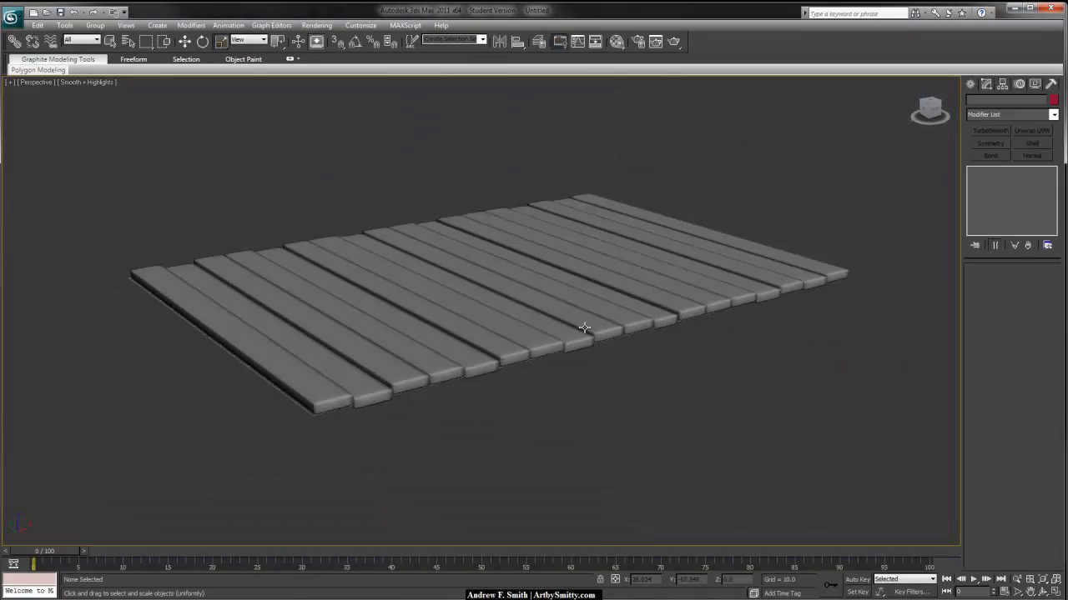
alt+middle_drag(505, 308, 479, 336)
alt+middle_drag(417, 325, 590, 274)
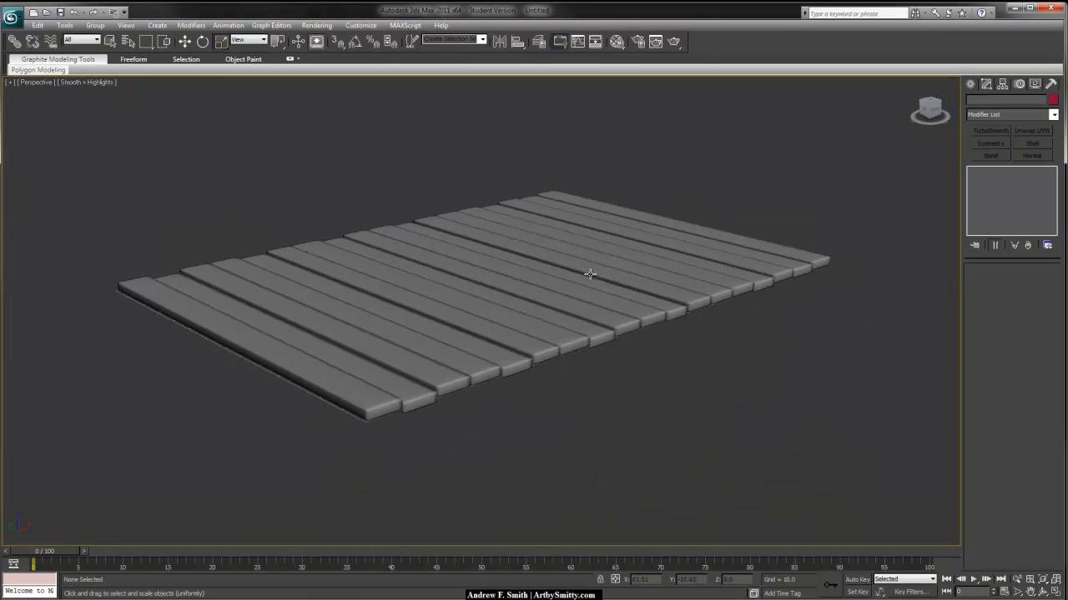
alt+middle_drag(821, 383, 519, 333)
key(F4)
- Convert the first plank, Plank_001, to an editable poly
click(219, 362)
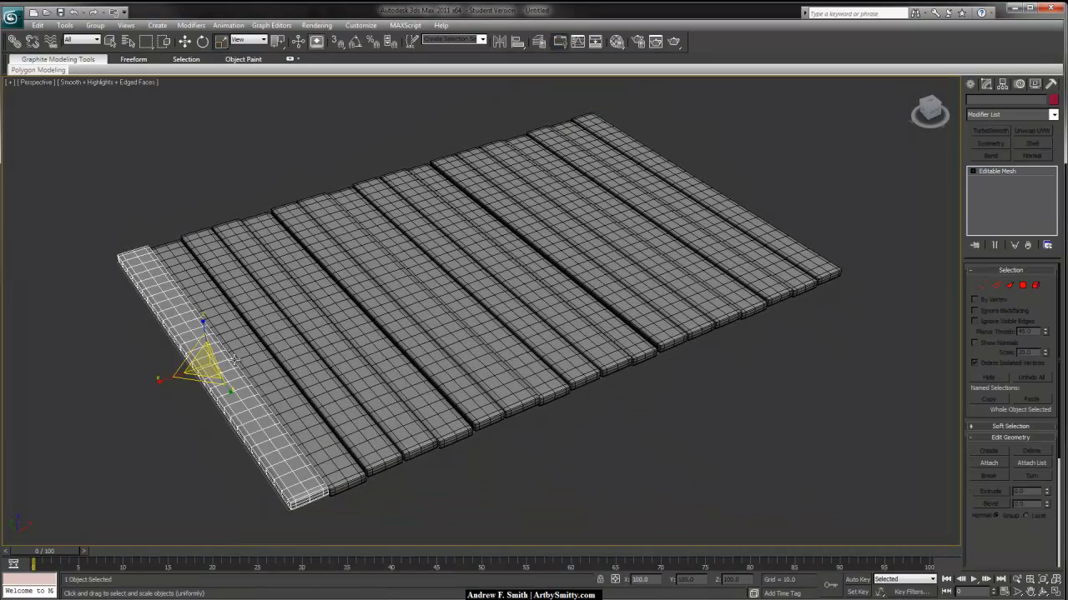
right_click(1001, 172)
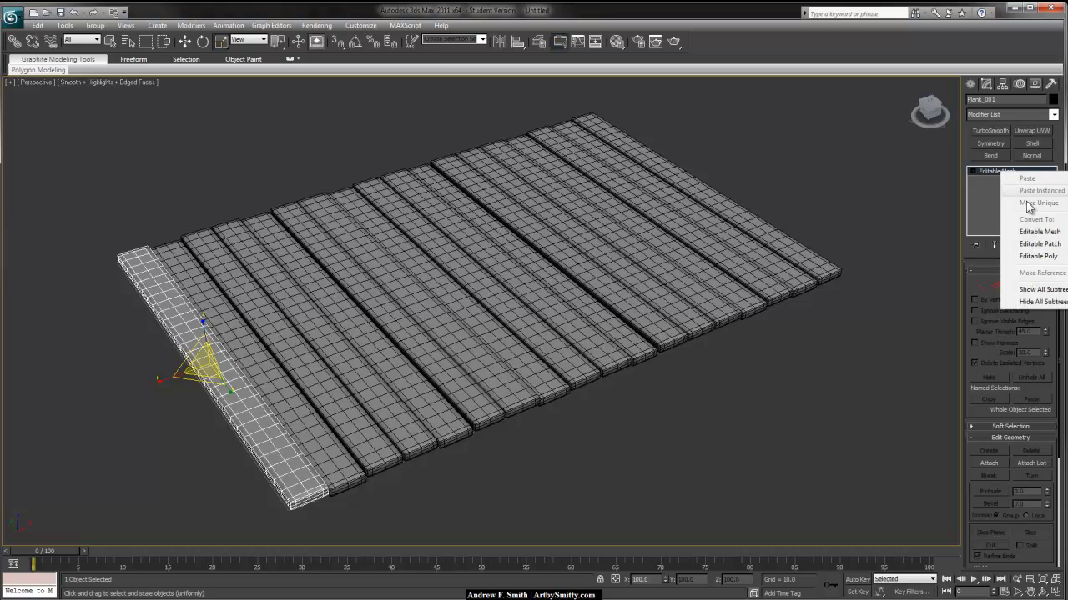
click(1032, 258)
- Attach Plank_002 through Plank_018 to Plank_001 from the attach list
middle_drag(451, 411, 661, 315)
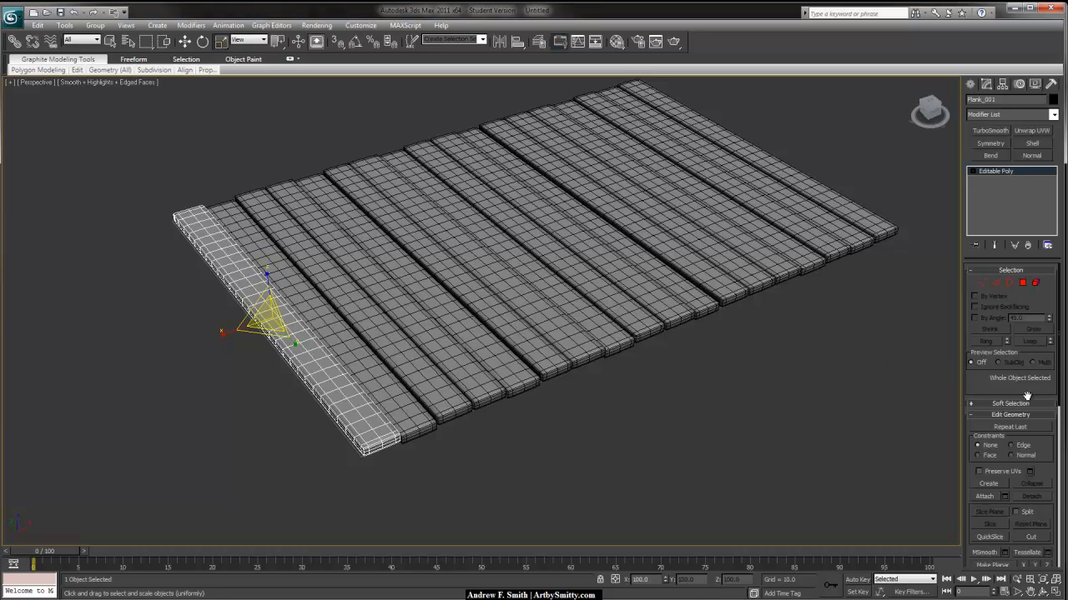
drag(993, 384, 984, 376)
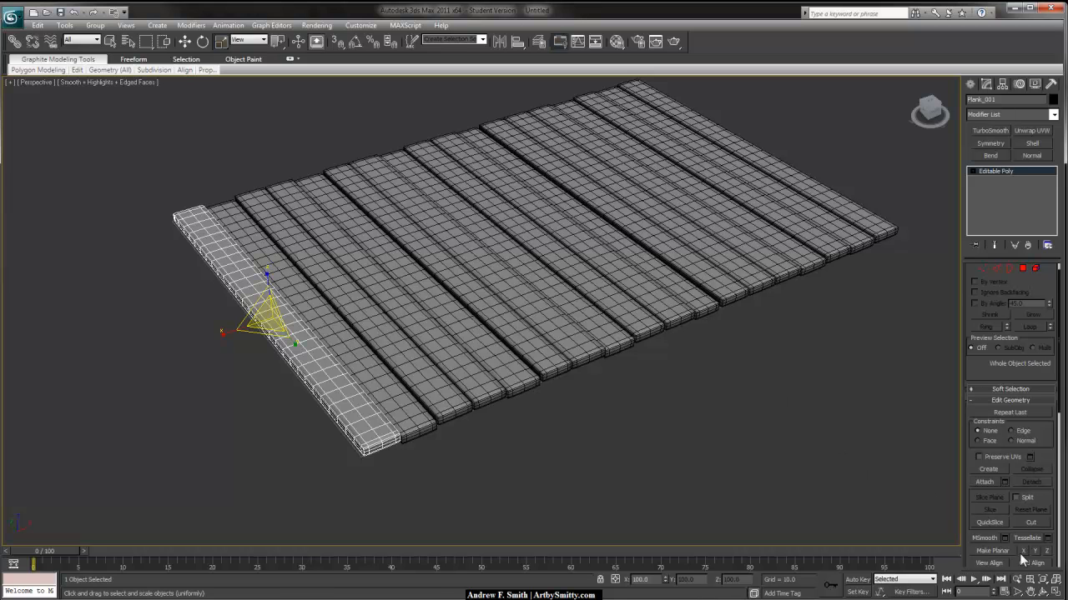
scroll(1034, 403, down, 2)
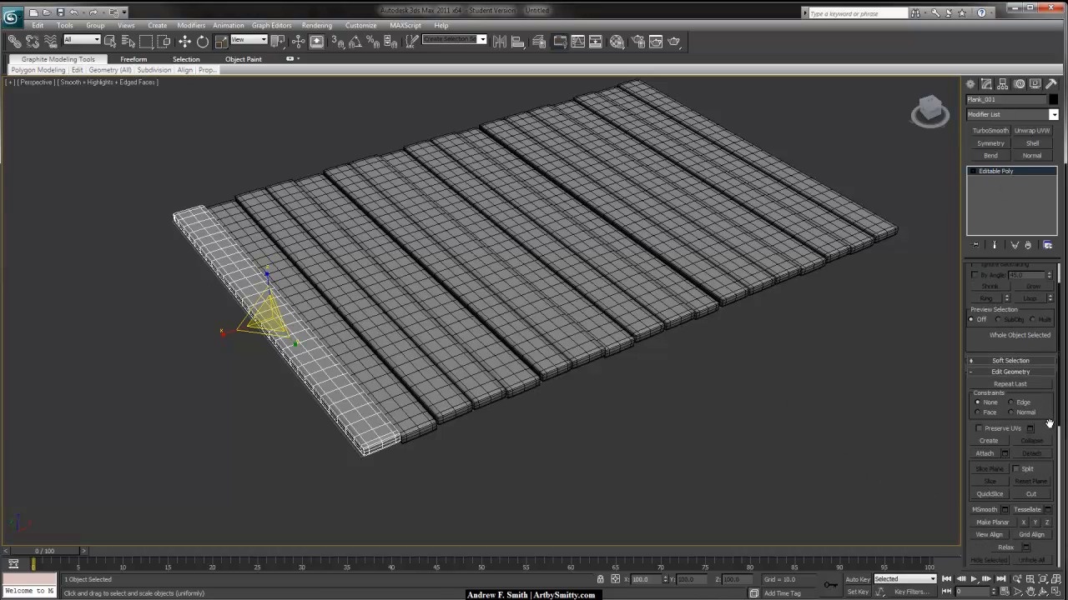
click(1005, 444)
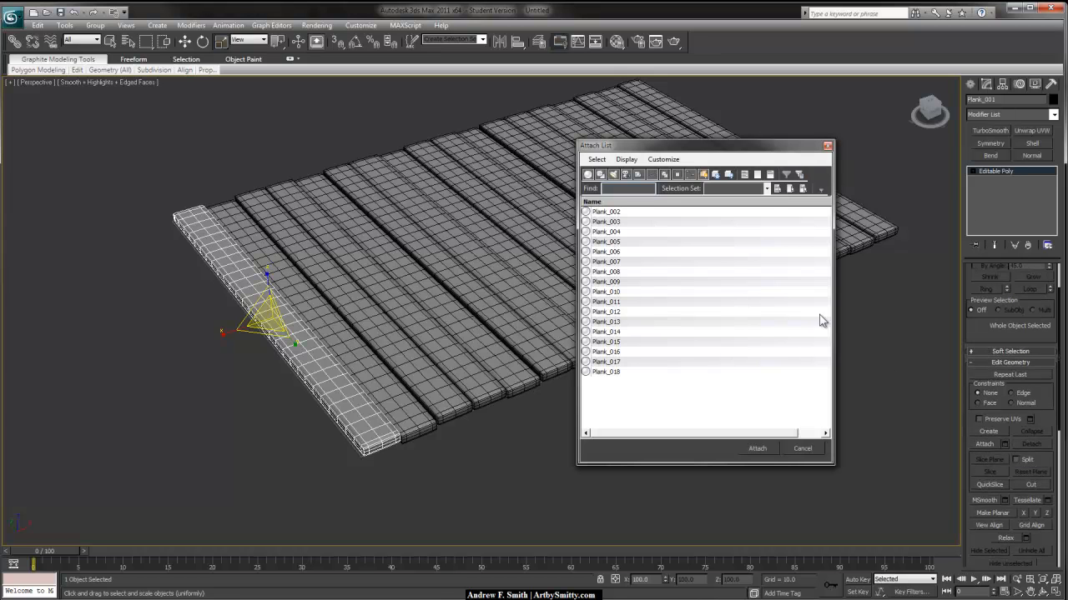
drag(629, 213, 639, 395)
click(772, 448)
- Check the individual planks at element level of the combined object, leave sub-object mode and deselect the object
click(506, 285)
key(5)
click(543, 303)
click(498, 308)
click(350, 331)
click(600, 265)
click(878, 177)
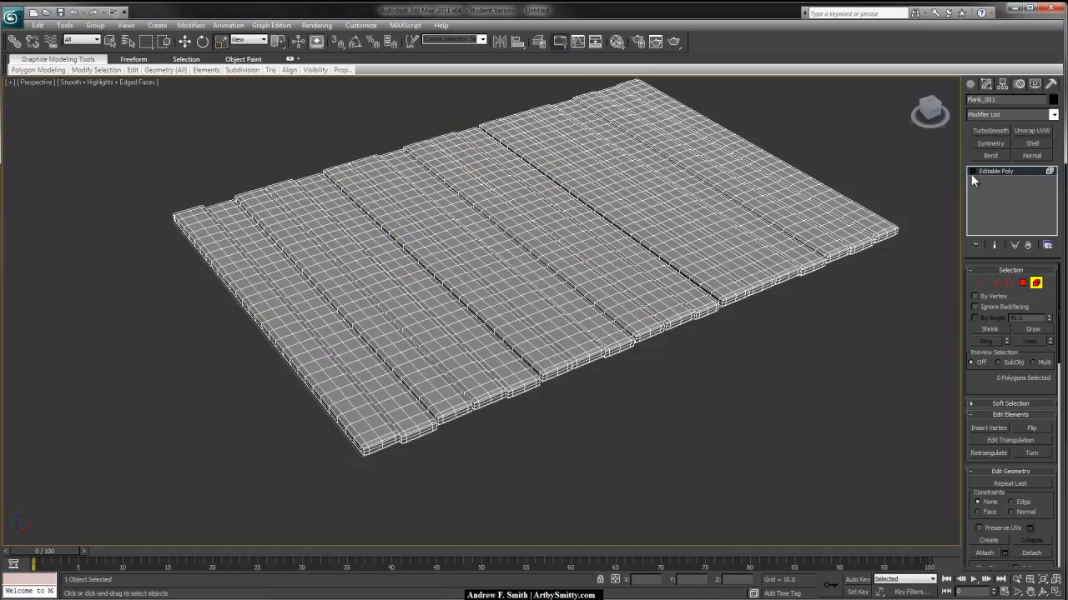
click(992, 171)
click(899, 257)
- In the Top view, create a box crossing all planks near one end, about 10.6 long, 208.7 wide and 3.5 high
middle_drag(577, 334, 696, 294)
key(t)
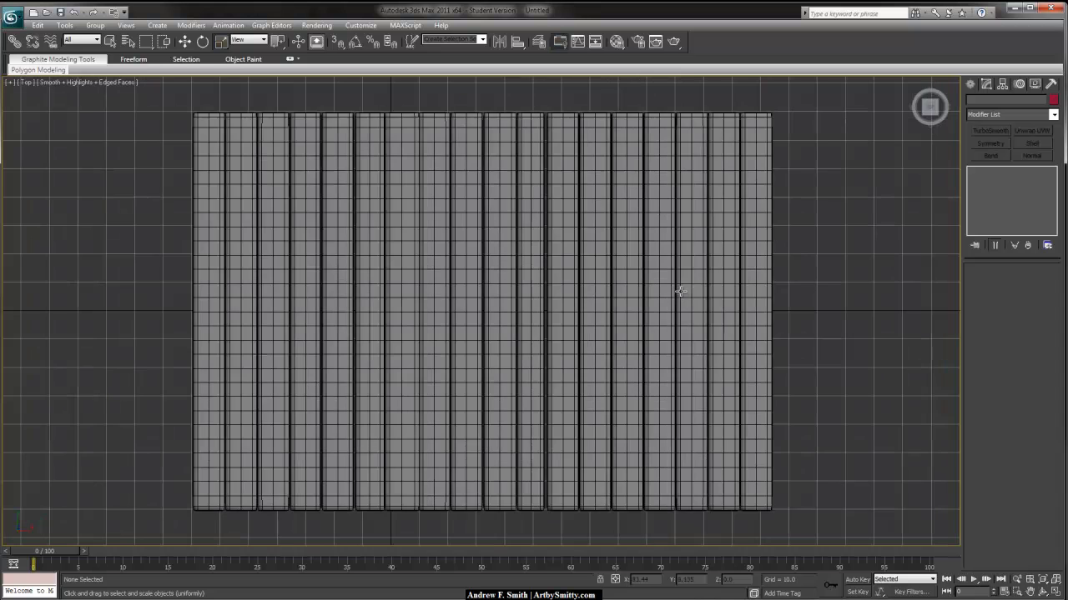
click(969, 84)
click(999, 155)
drag(184, 167, 777, 194)
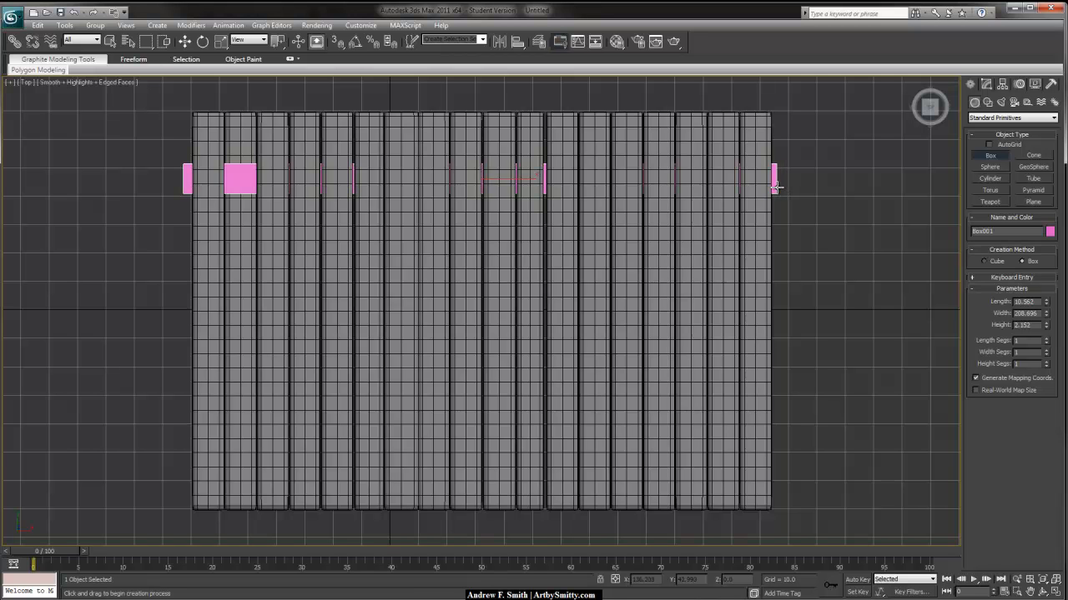
click(777, 184)
right_click(761, 202)
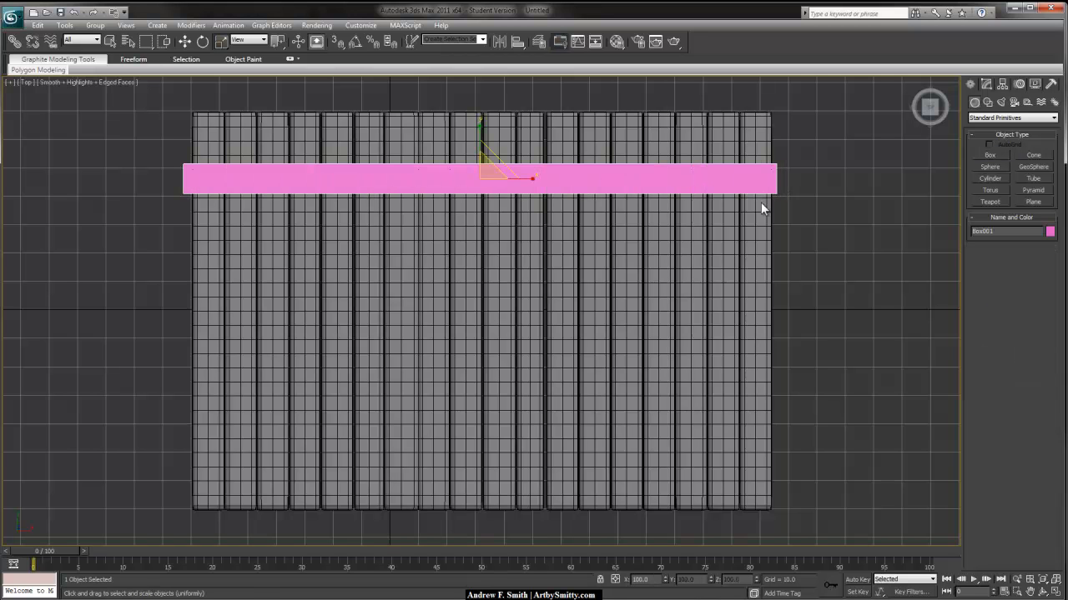
- In the Perspective view, adjust the box's scale slightly and place it on top of the planks at about Z 3.0
key(p)
key(z)
alt+middle_drag(676, 348, 741, 281)
scroll(584, 383, up, 5)
alt+middle_drag(584, 387, 568, 343)
key(r)
mouse_move(481, 283)
mouse_down()
mouse_move(481, 295)
mouse_move(482, 279)
mouse_up()
key(w)
key(e)
key(r)
key(w)
alt+middle_drag(582, 349, 451, 302)
- Apply the Standard Grey material to the strap box and close the Material Editor
key(m)
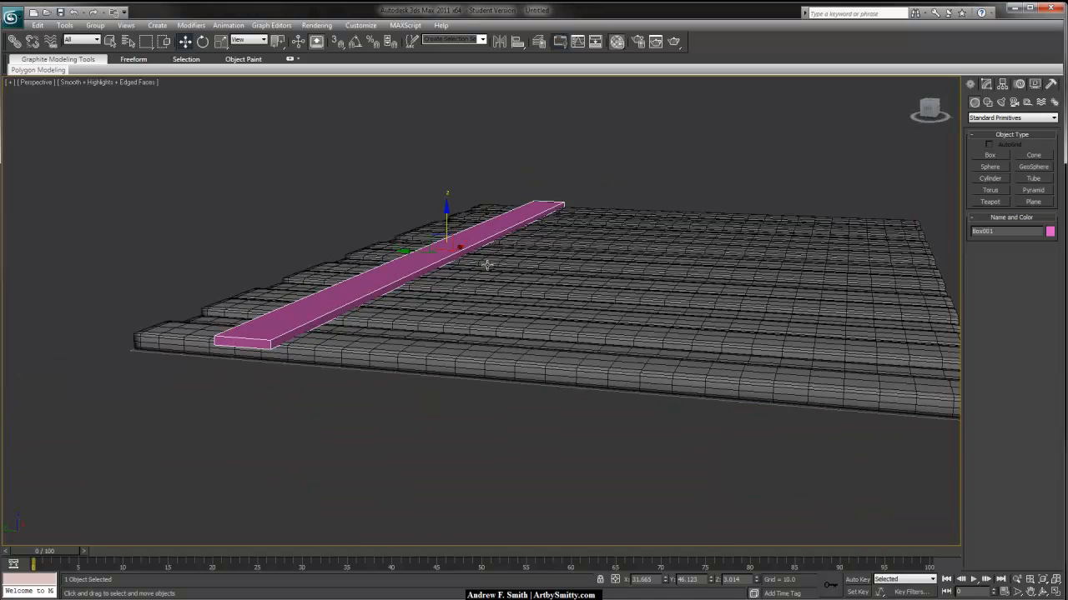
drag(525, 220, 525, 219)
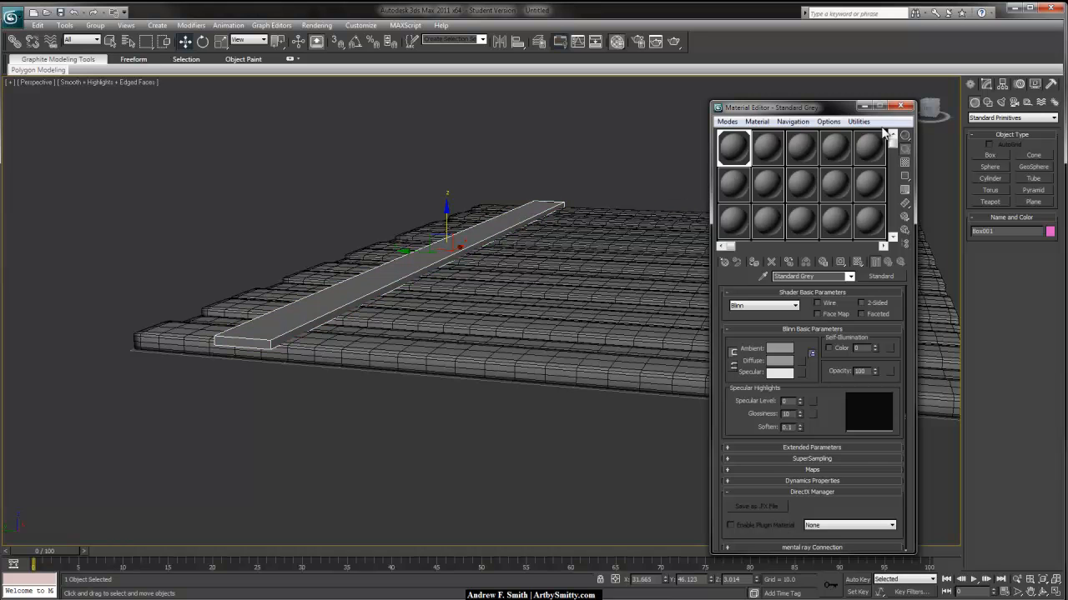
click(901, 106)
- Rename the strap box as Matal Strap_001
click(985, 84)
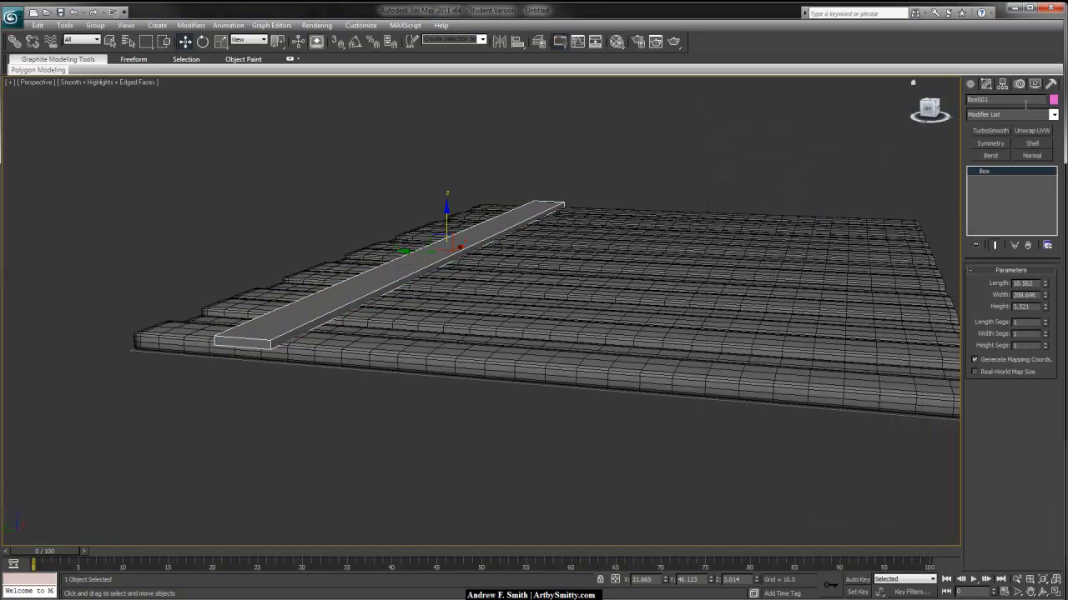
double_click(1025, 102)
text(Metal Strap_0)
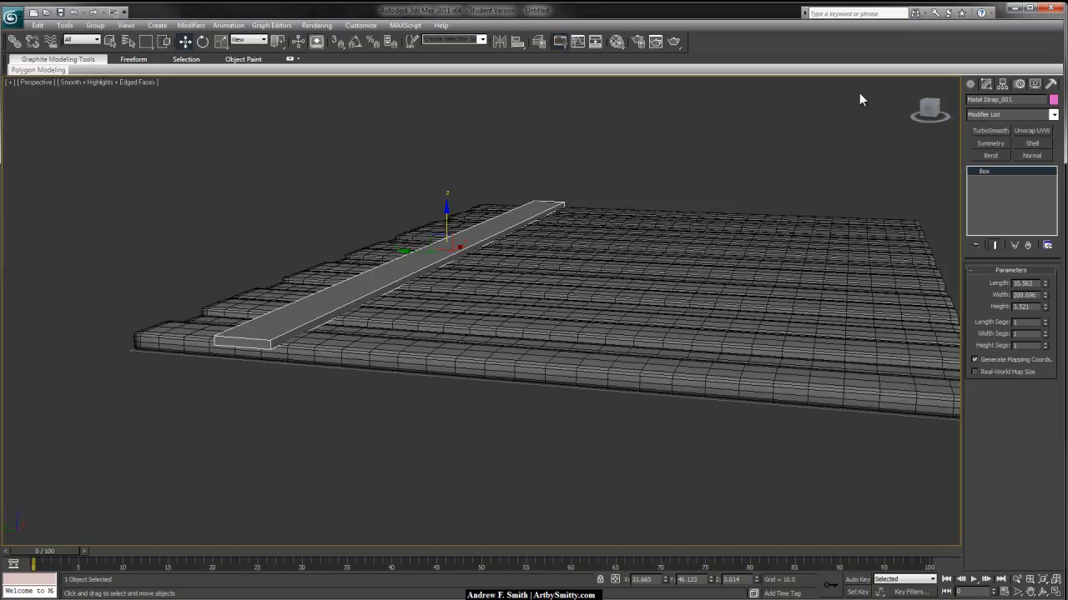
- Convert the strap box to an editable poly
alt+middle_drag(647, 249, 543, 267)
right_click(508, 231)
mouse_move(452, 334)
click(540, 343)
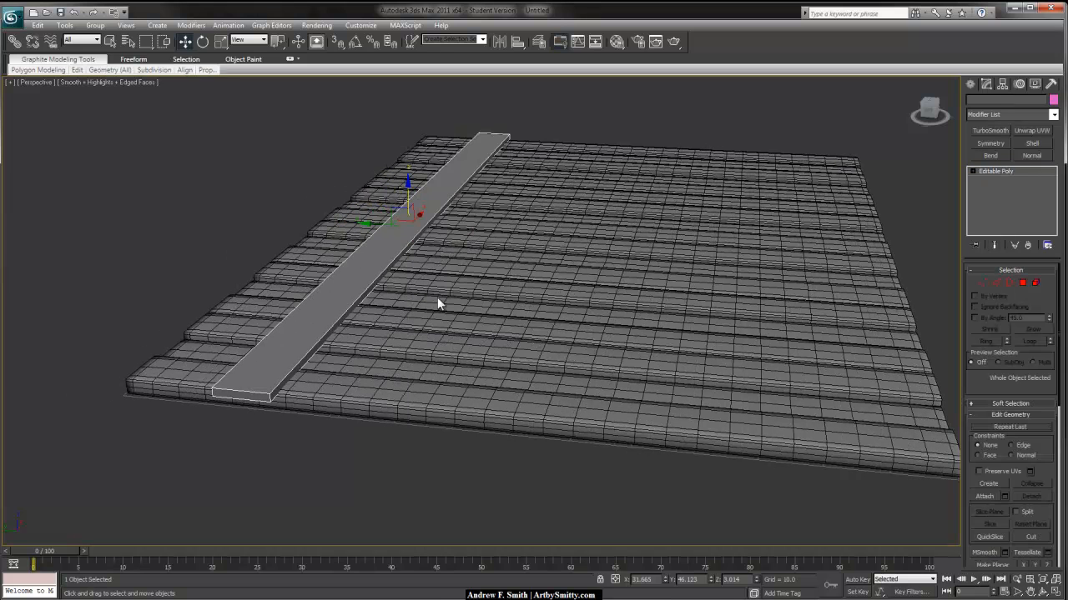
- Chamfer all of the strap's edges by 0.1 with 1 segment
key(2)
drag(175, 97, 544, 467)
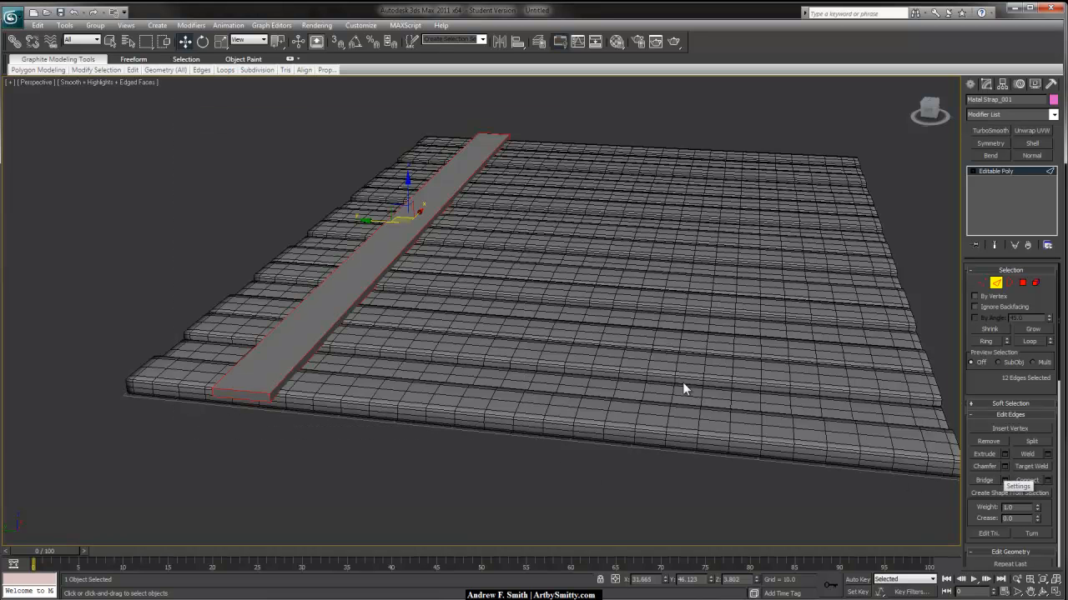
alt+middle_drag(393, 336, 452, 351)
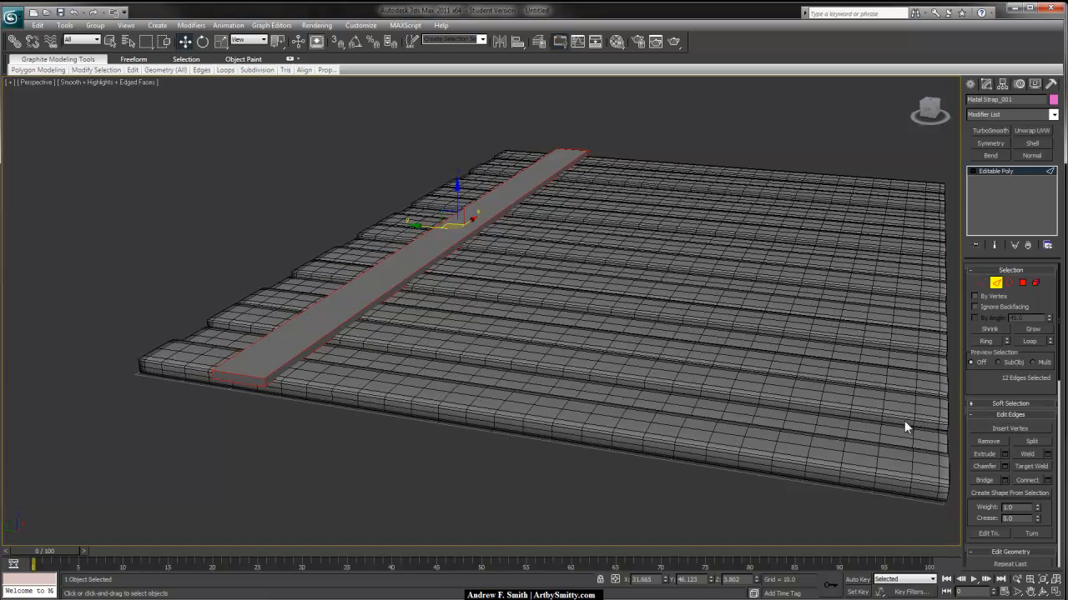
click(1004, 466)
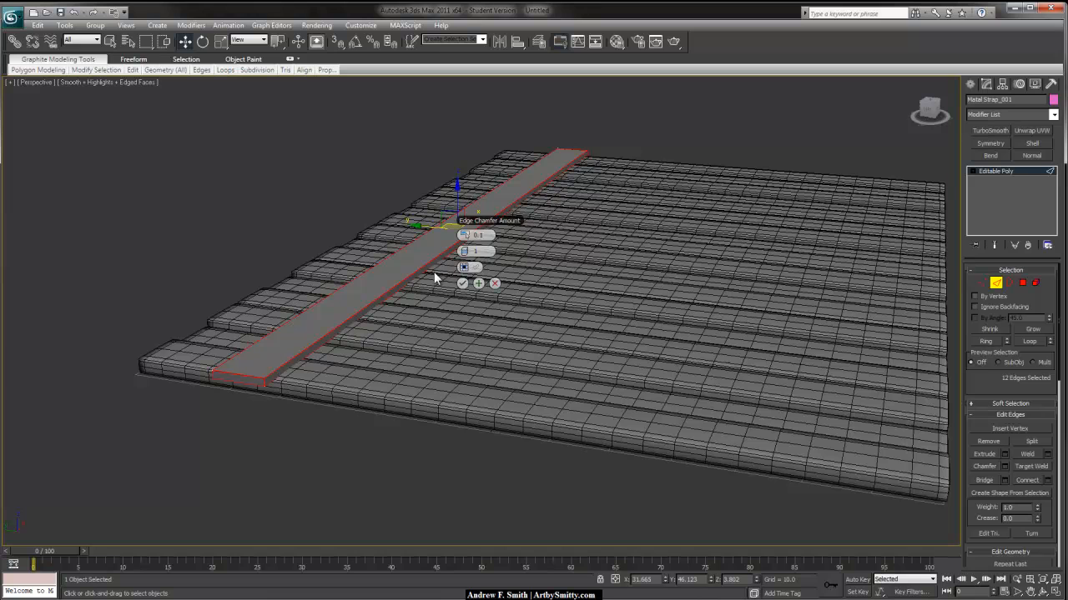
click(462, 284)
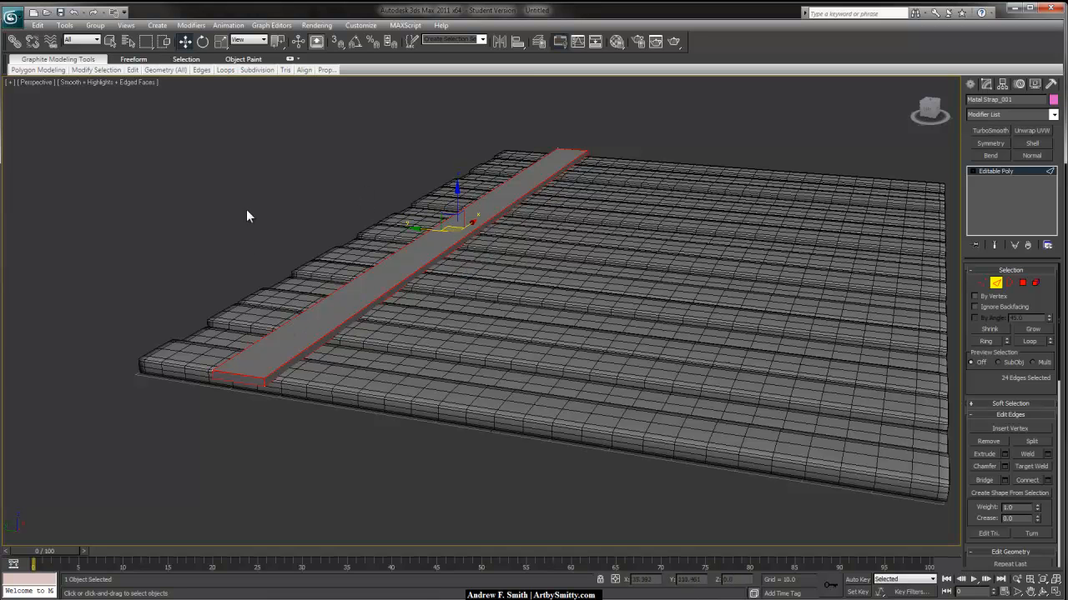
- Select the strap's long edges and connect them with 17 segments across its length
middle_drag(273, 280, 290, 293)
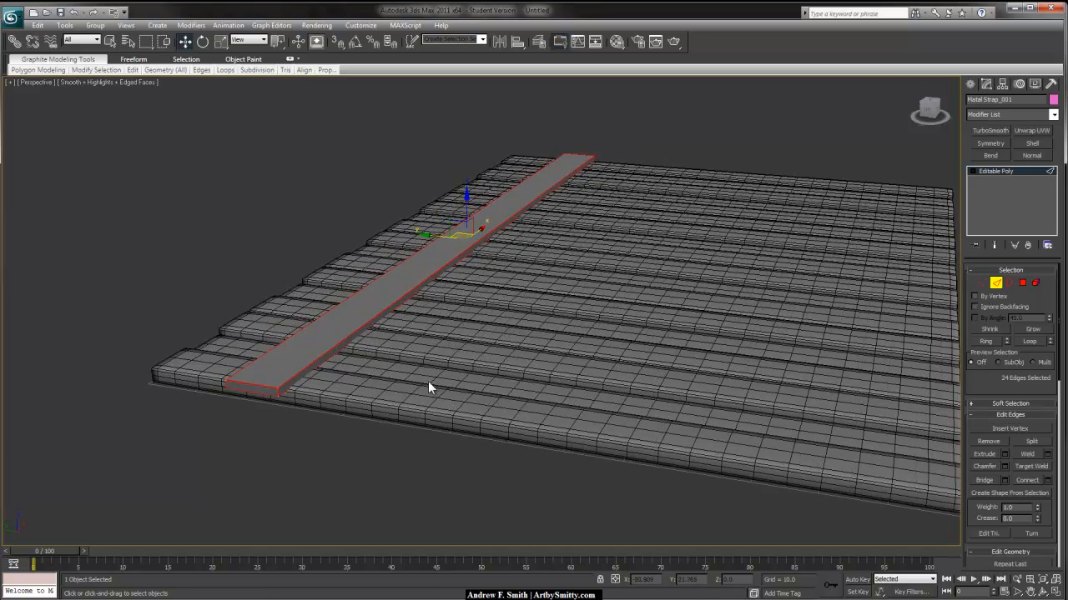
alt+middle_drag(414, 298, 371, 315)
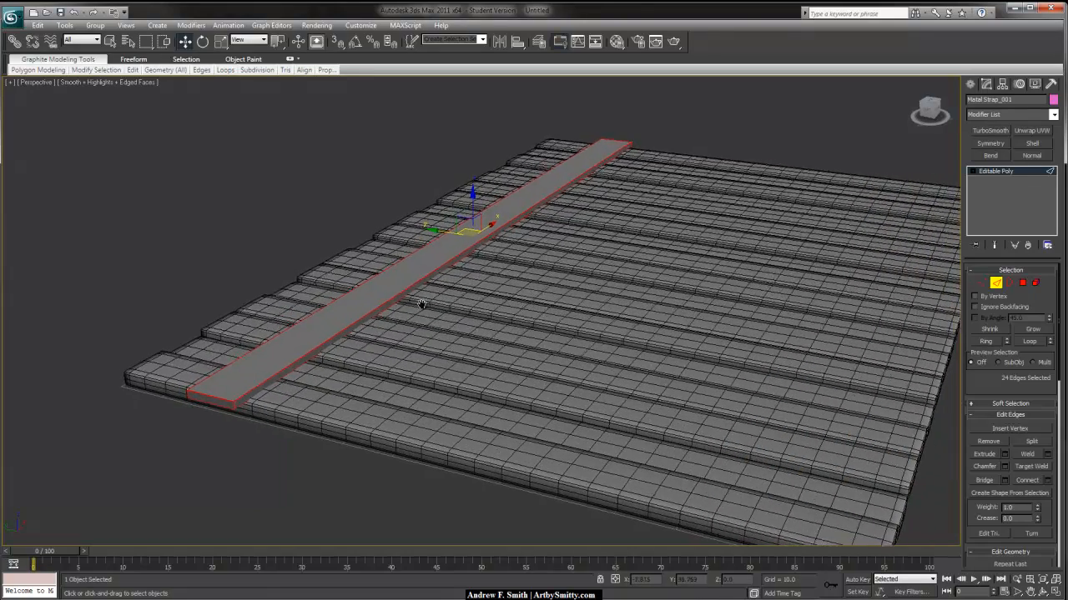
scroll(413, 297, up, 5)
scroll(418, 290, down, 5)
click(409, 295)
scroll(449, 265, up, 4)
scroll(404, 249, up, 1)
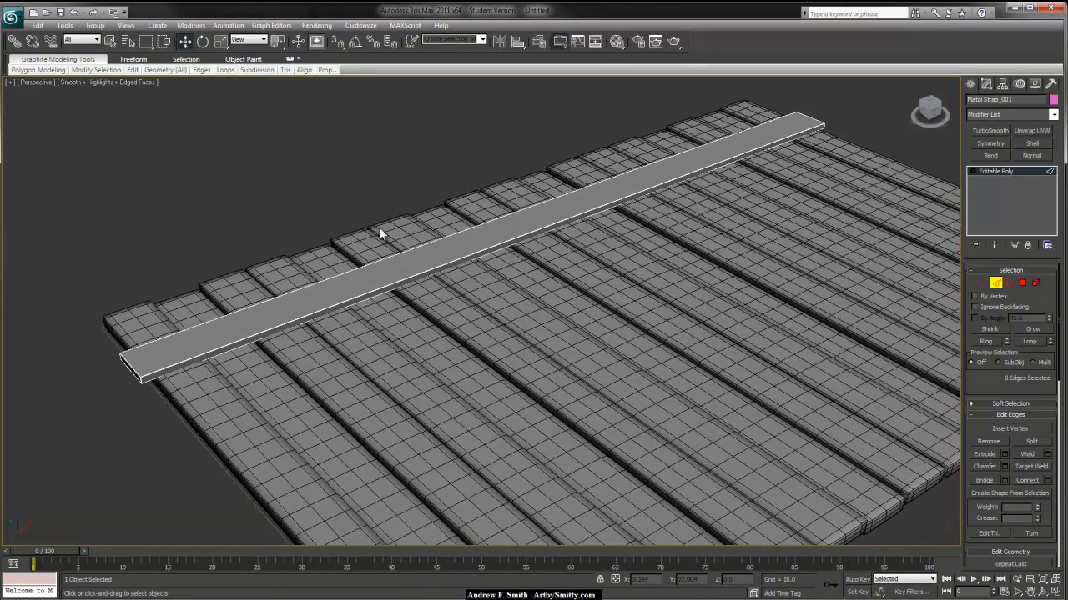
click(379, 288)
double_click(386, 288)
right_click(419, 263)
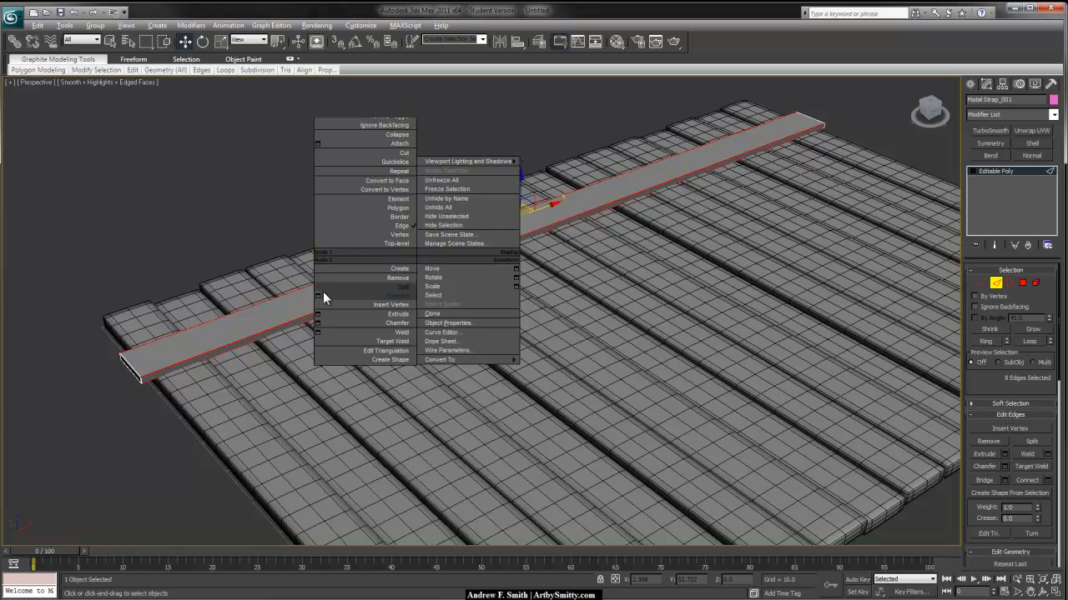
click(312, 294)
drag(526, 221, 567, 221)
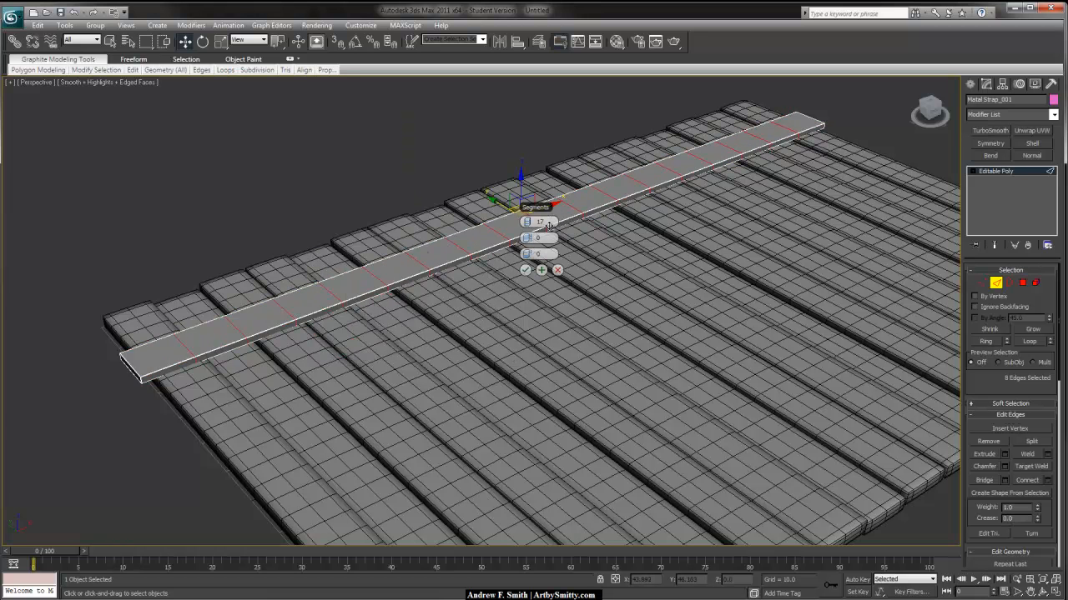
click(524, 272)
click(441, 167)
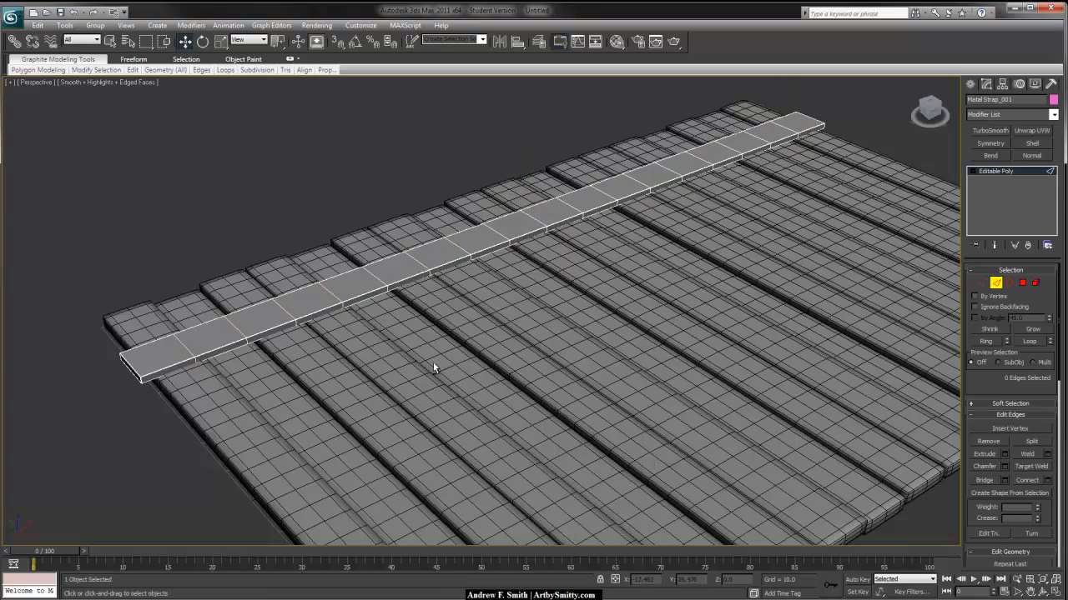
- In the Top view, move the vertices at both strap ends inward until they are flush with the outer planks' sides
alt+middle_drag(463, 342, 591, 121)
alt+middle_drag(542, 268, 526, 223)
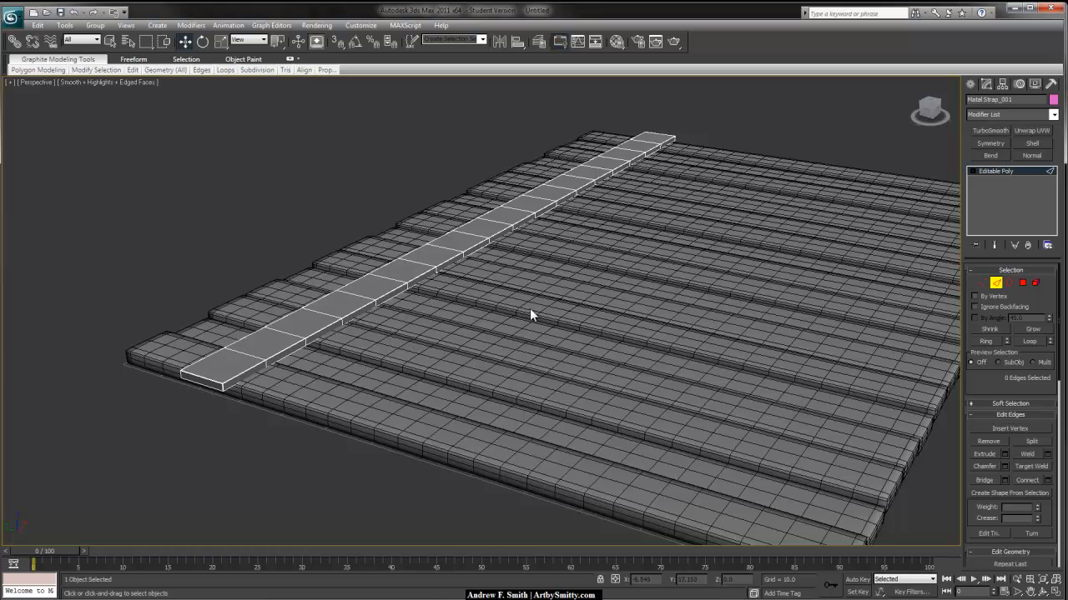
click(991, 173)
click(993, 171)
key(t)
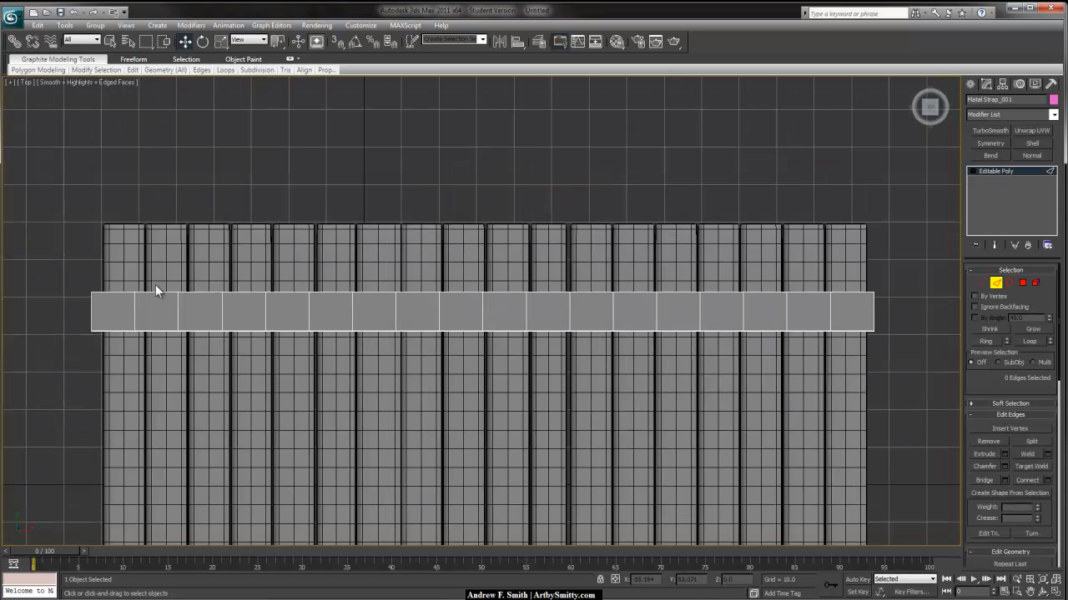
key(1)
drag(108, 349, 137, 312)
mouse_move(894, 316)
mouse_down()
mouse_move(871, 351)
mouse_move(889, 314)
mouse_up()
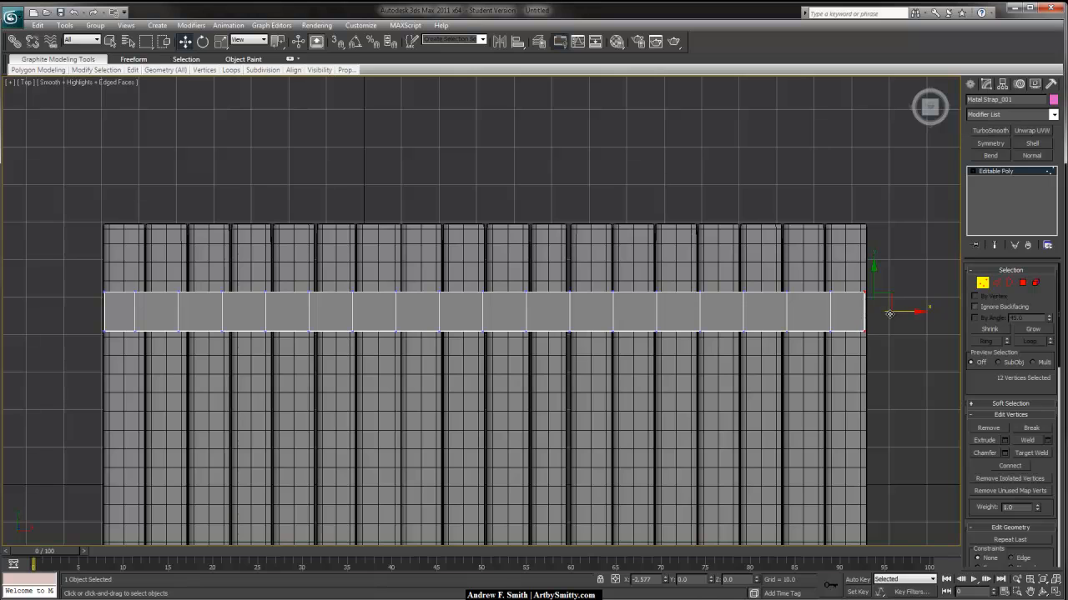
click(905, 288)
key(p)
scroll(768, 285, down, 4)
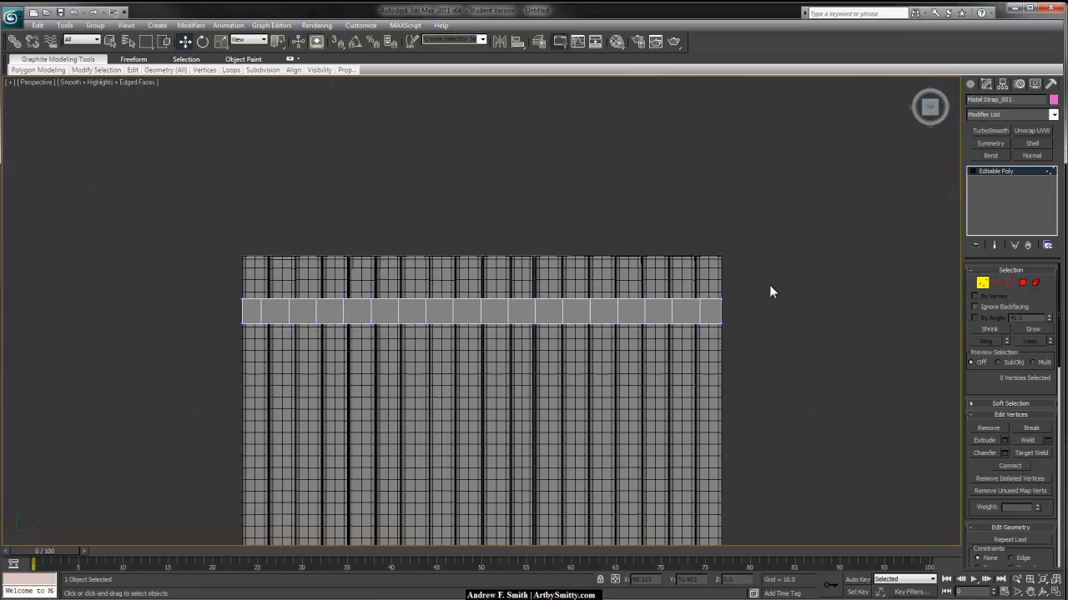
alt+middle_drag(742, 322, 671, 275)
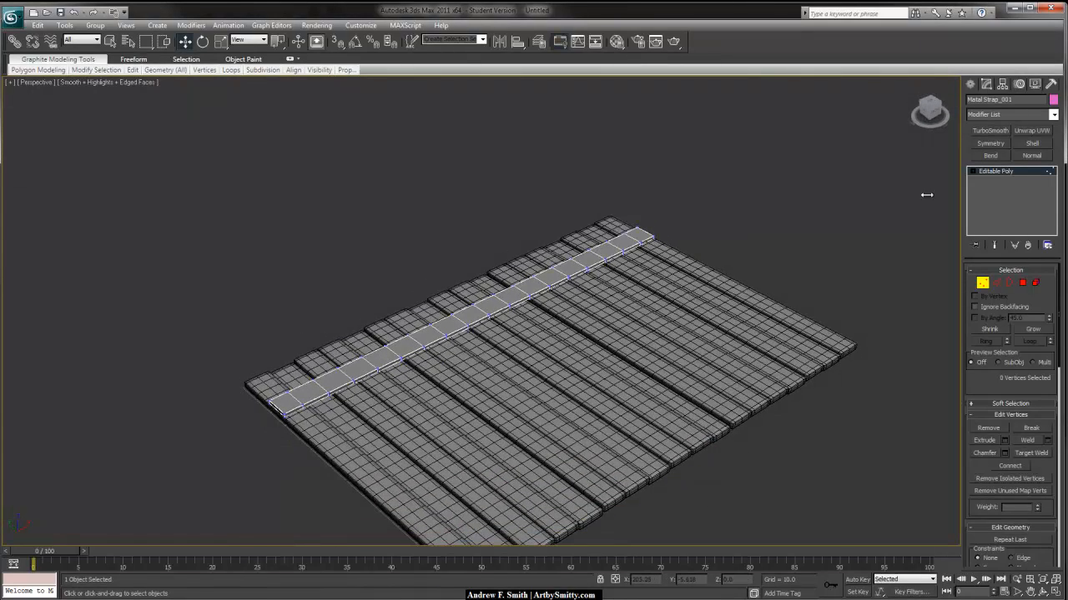
click(1011, 170)
click(894, 174)
- Set the metal strap's object colour to black
middle_drag(716, 309, 692, 239)
click(583, 193)
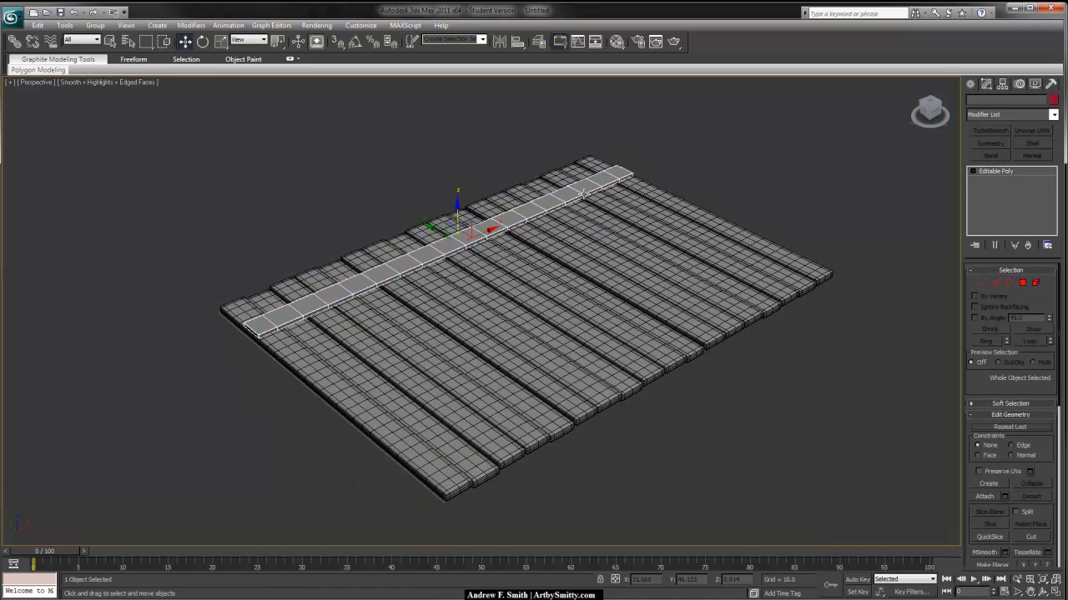
click(1052, 100)
click(617, 335)
click(591, 368)
click(843, 202)
click(543, 199)
- Clone the strap to the opposite end of the planks as one copy named Matal Strap_002
alt+middle_drag(479, 288, 540, 336)
scroll(541, 336, down, 1)
shift+drag(412, 262, 604, 277)
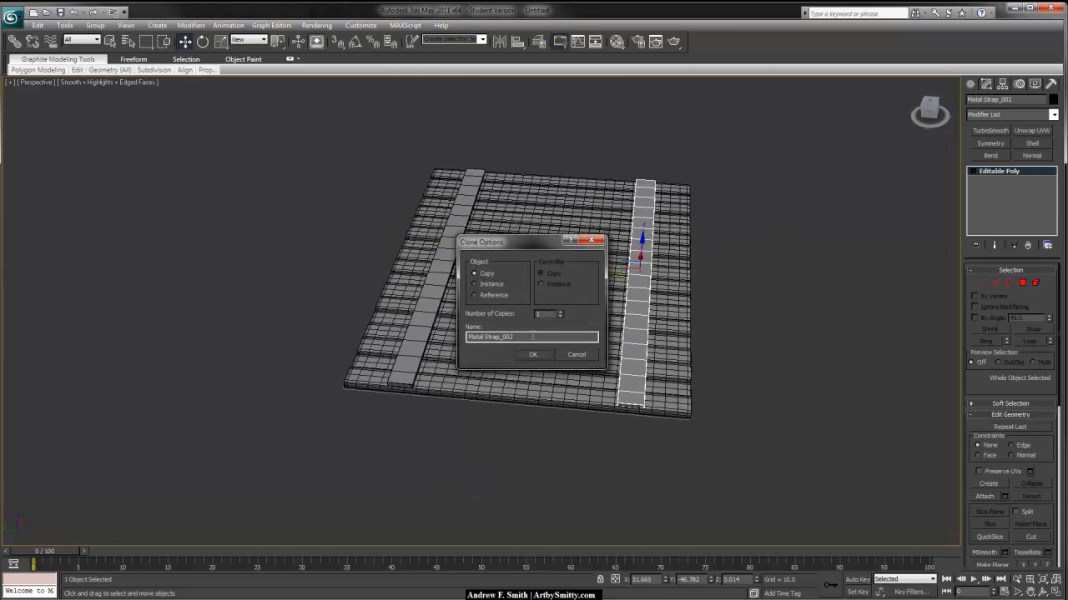
click(532, 348)
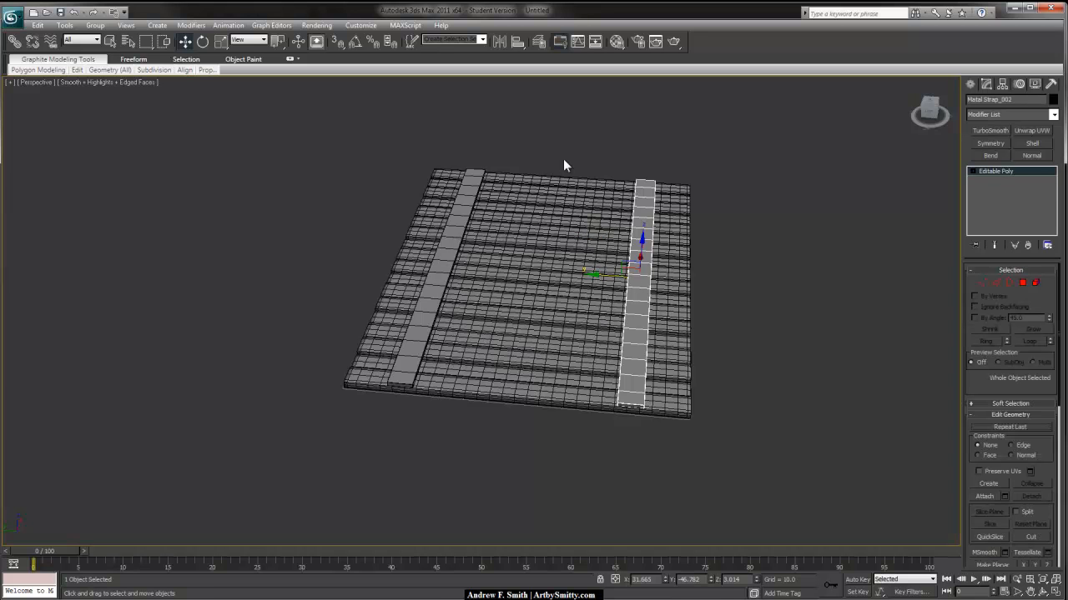
- Clone Matal Strap_002 just inside the original as Matal Strap_003 and narrow the copy to about 56% in Y
mouse_move(631, 282)
shift+mouse_down()
mouse_move(593, 282)
mouse_move(639, 343)
mouse_move(630, 400)
shift+mouse_up()
click(539, 351)
key(r)
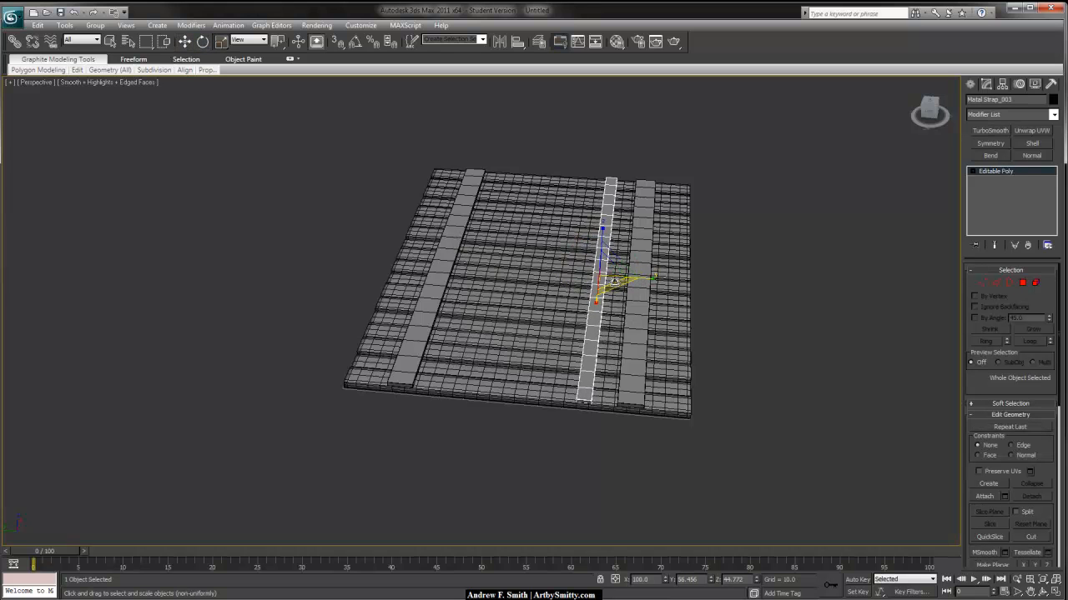
alt+middle_drag(643, 392, 620, 371)
scroll(610, 378, up, 3)
click(813, 158)
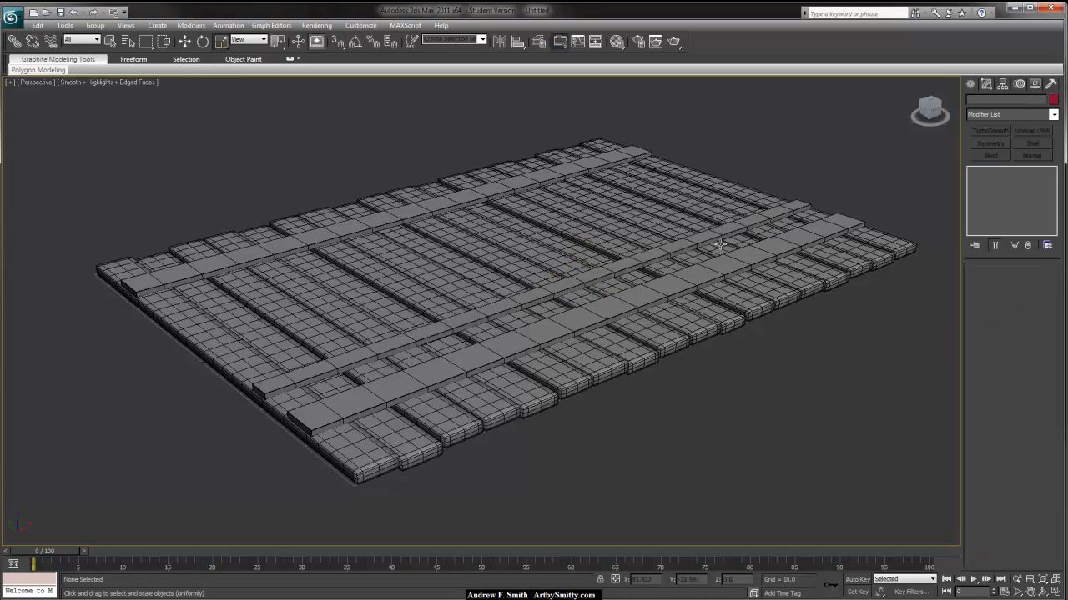
- Attach Matal Strap_002 and Matal Strap_003 to Matal Strap_001, leaving Plank_001 separate
alt+middle_drag(509, 312, 479, 297)
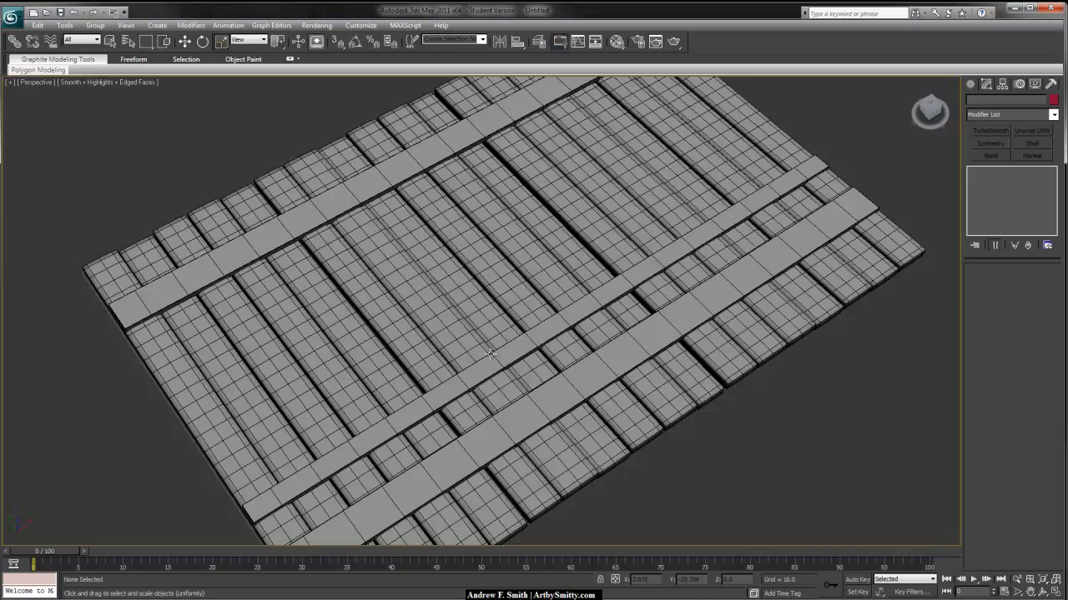
alt+middle_drag(504, 348, 479, 267)
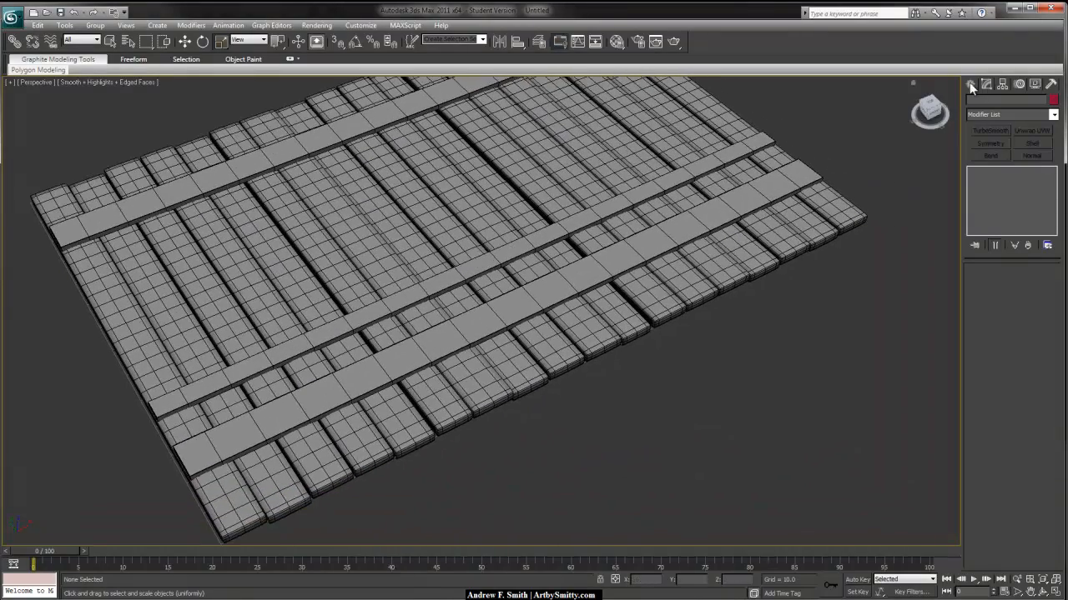
click(301, 140)
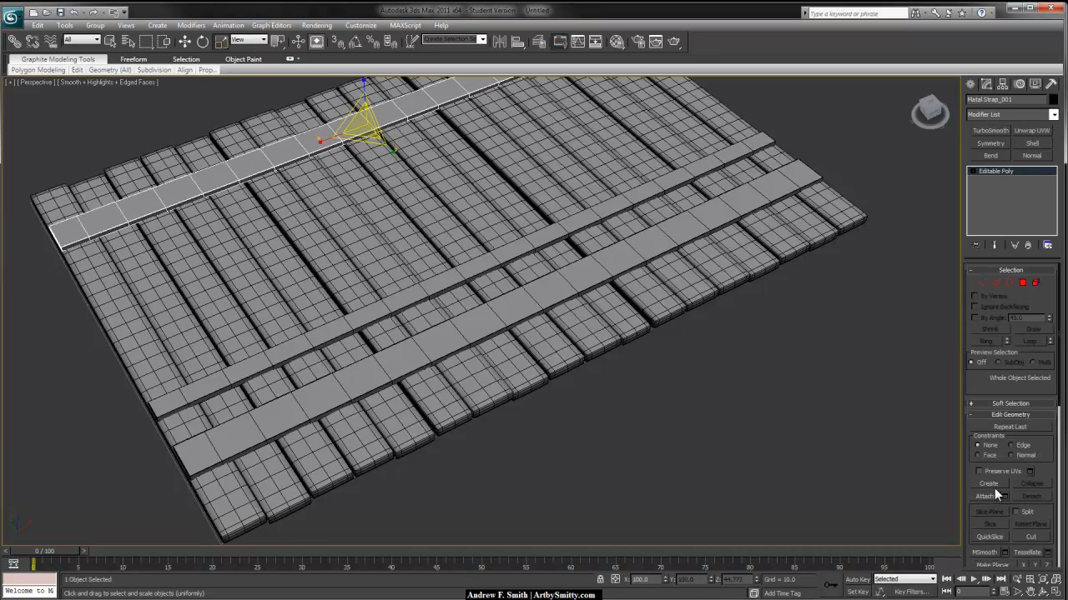
click(1002, 495)
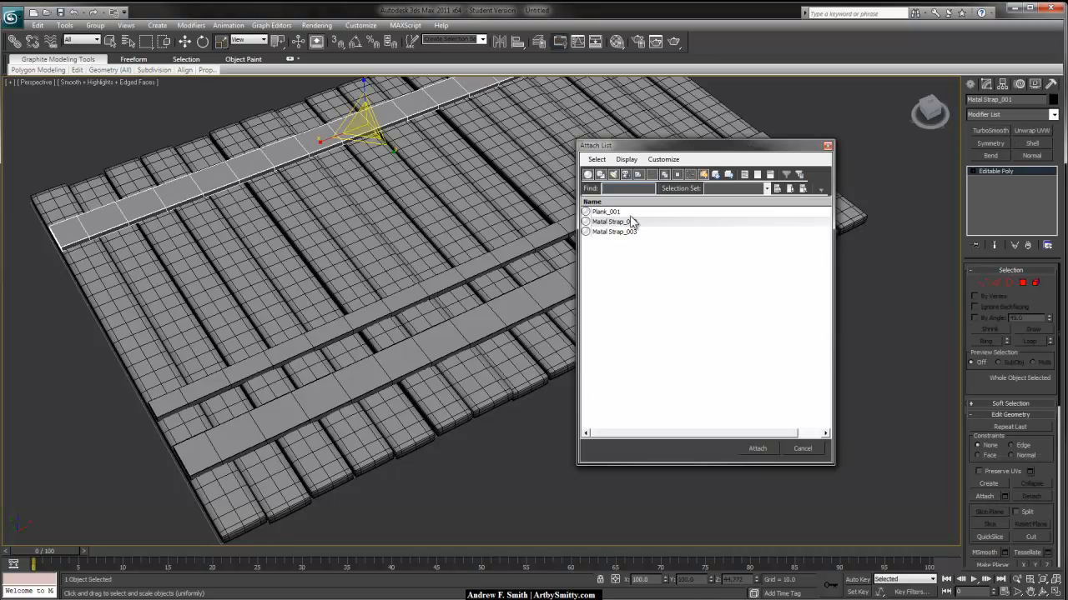
drag(631, 222, 634, 239)
click(759, 447)
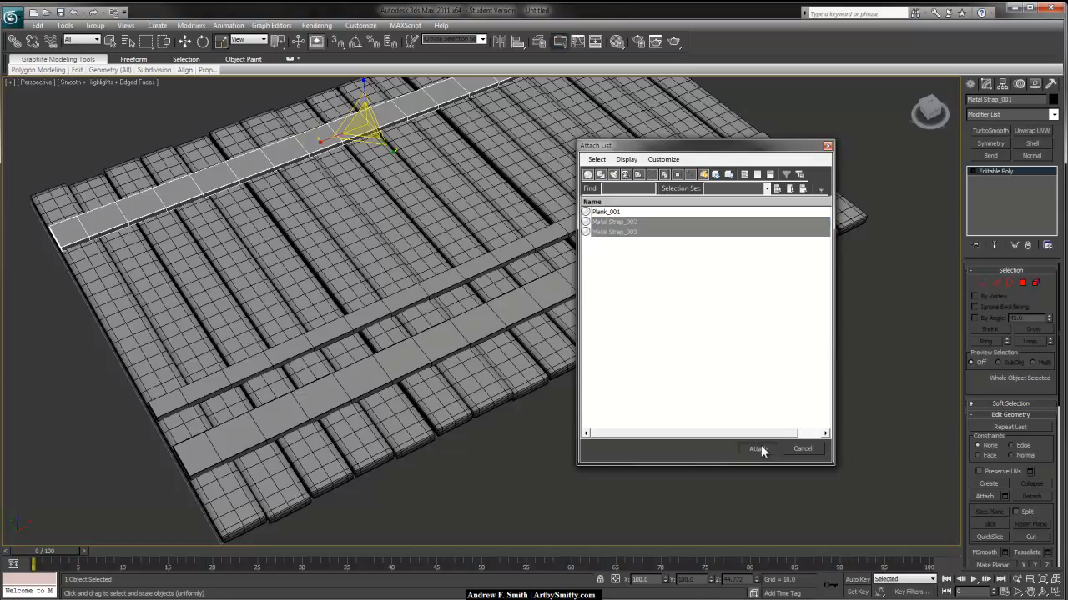
click(649, 391)
- Draw a box about 11.9 long, 13.6 wide and 11.8 high on the empty ground in front of the planks
alt+middle_drag(649, 390, 566, 308)
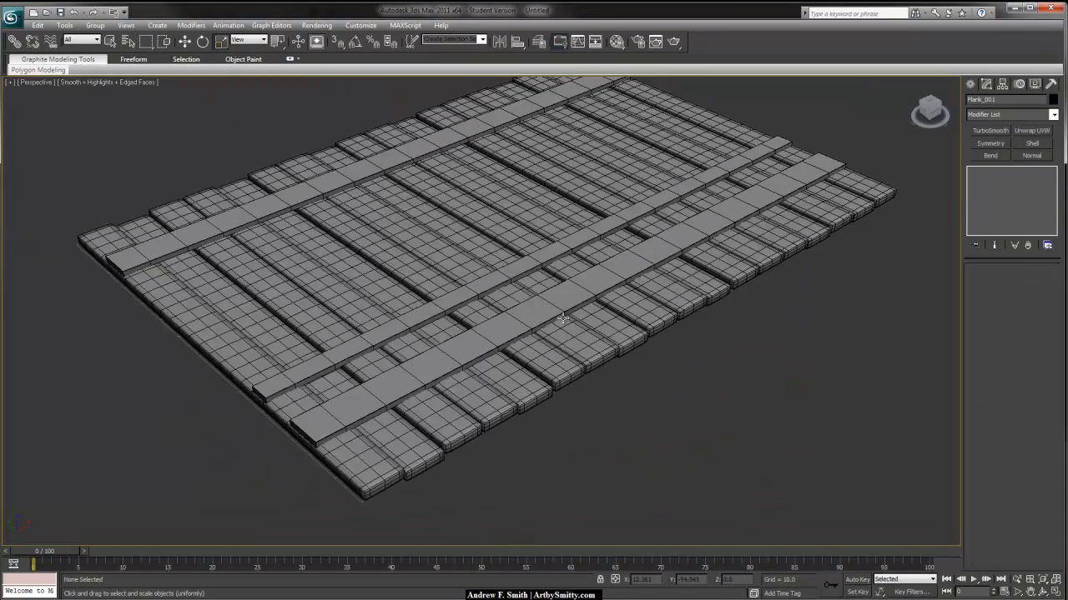
alt+middle_drag(565, 311, 584, 329)
click(970, 84)
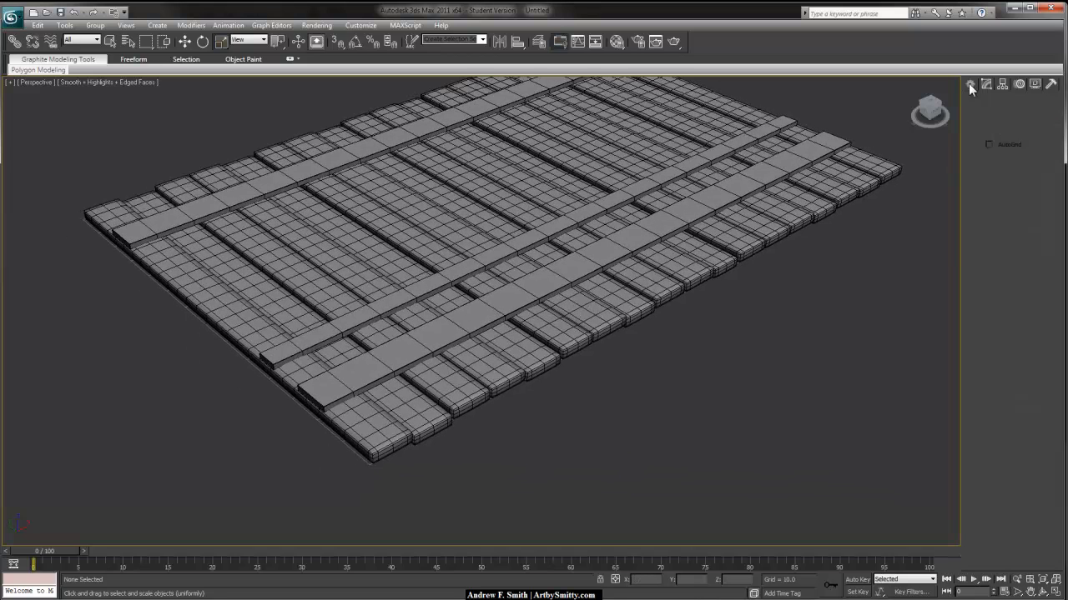
click(990, 155)
drag(677, 419, 686, 381)
click(685, 317)
right_click(685, 317)
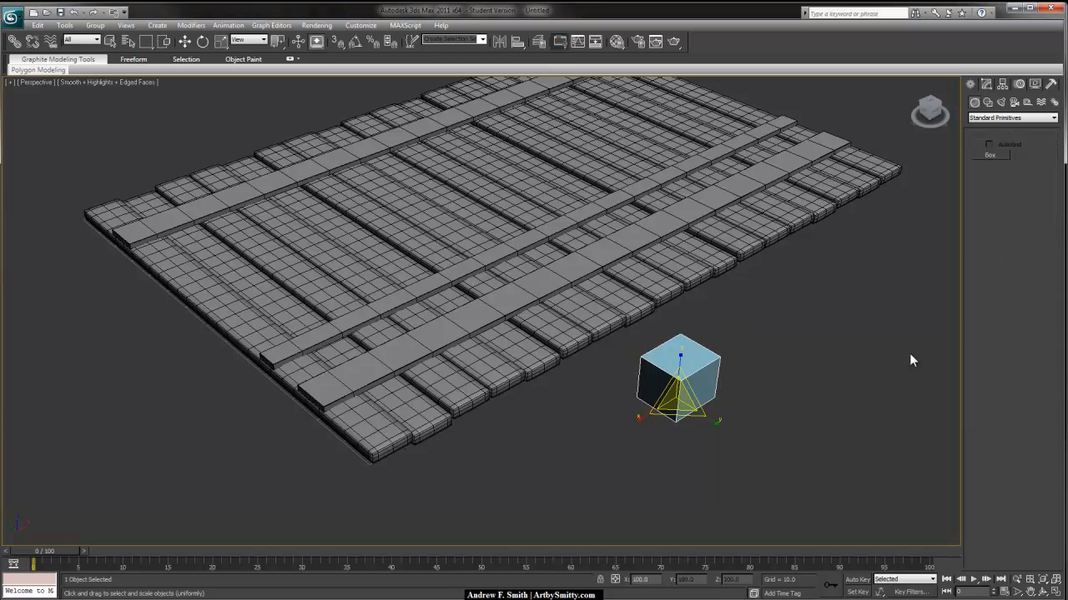
key(q)
key(w)
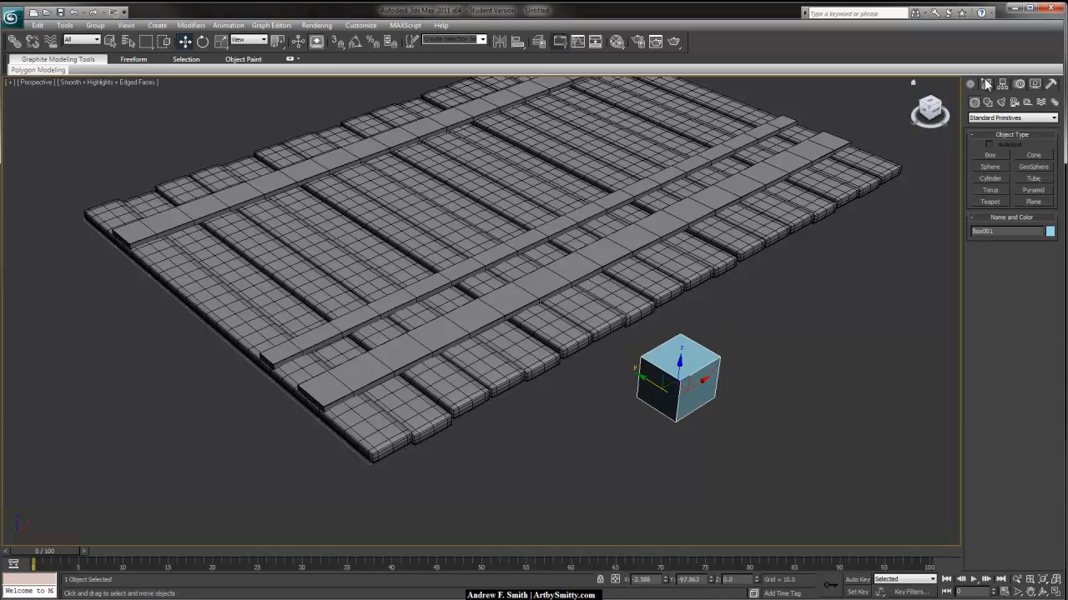
- Set the new box's length, width and height to 5
click(985, 84)
click(1024, 284)
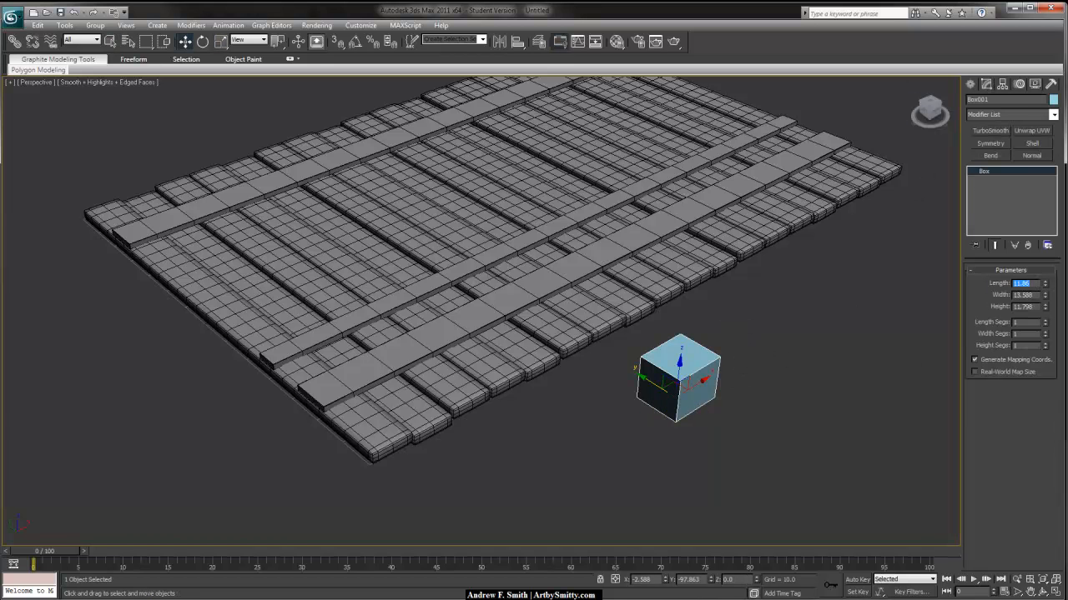
key(Tab)
text(5)
key(Tab)
text(5)
key(Tab)
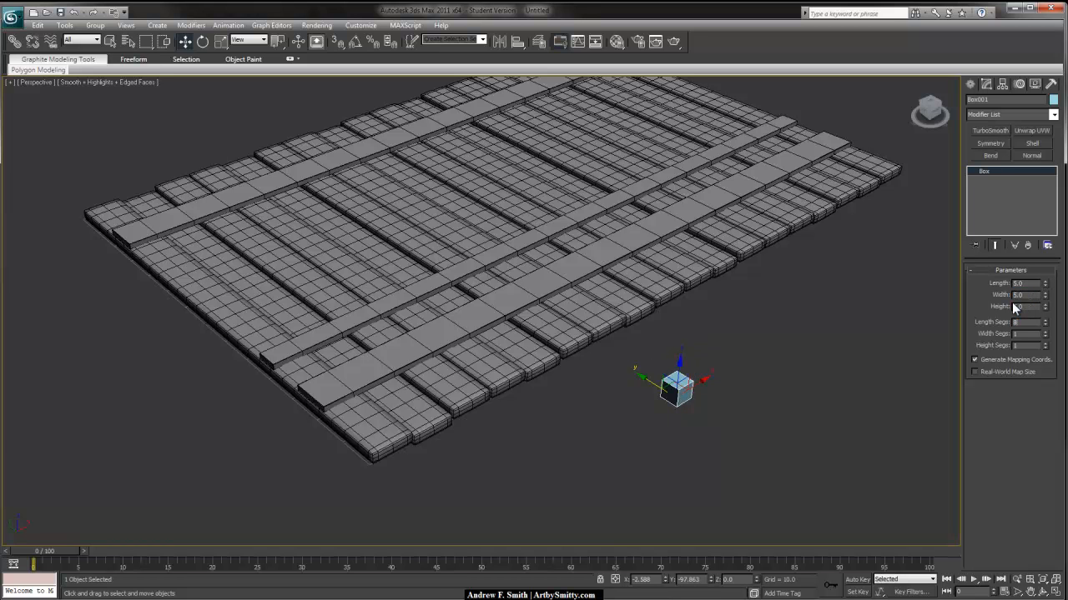
- Set the box's length, width and height segments to 6 each
text(5)
key(Tab)
text(5)
key(Tab)
text(5)
key(Return)
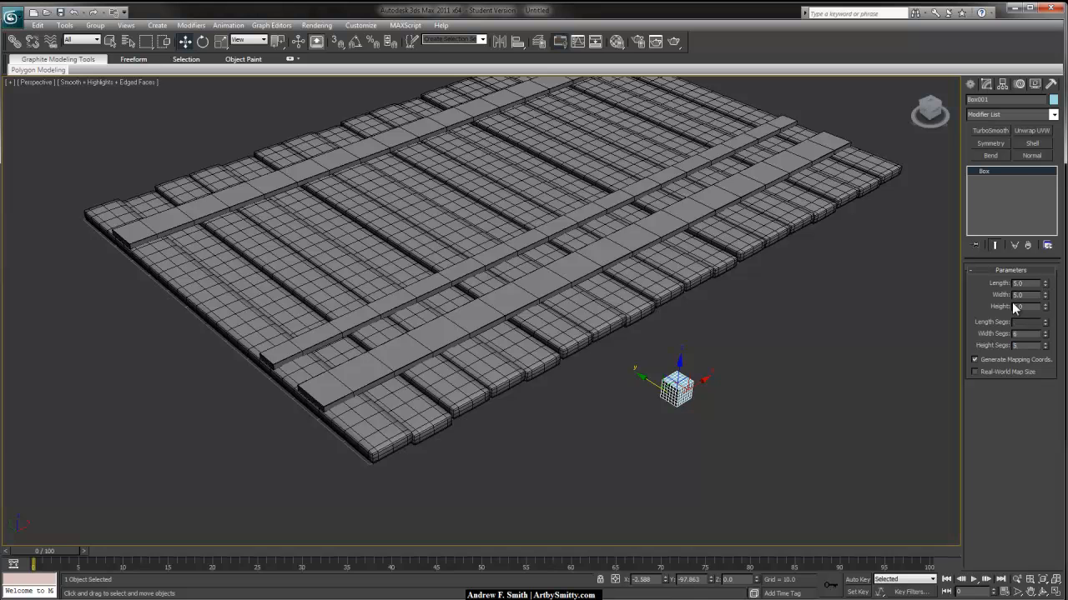
- Convert the segmented box to an editable poly
right_click(995, 171)
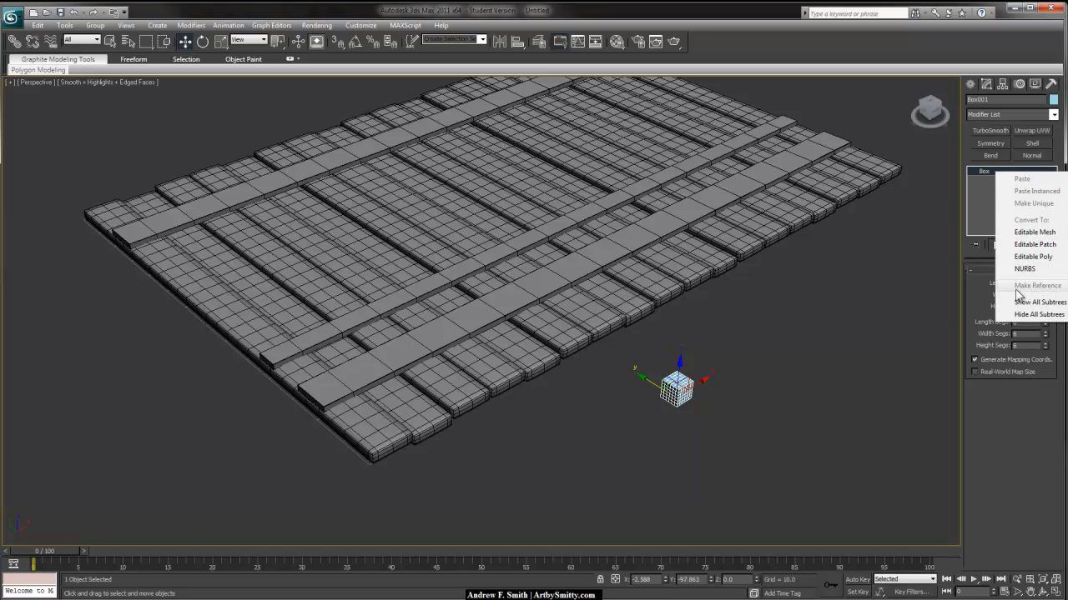
click(1033, 256)
key(z)
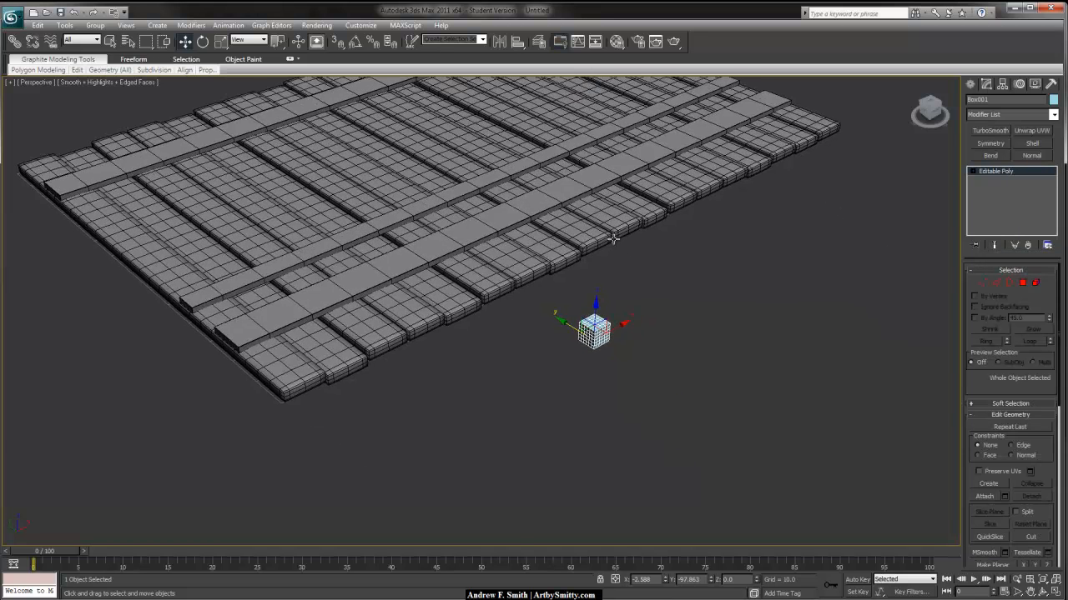
alt+middle_drag(593, 288, 527, 258)
scroll(500, 262, down, 3)
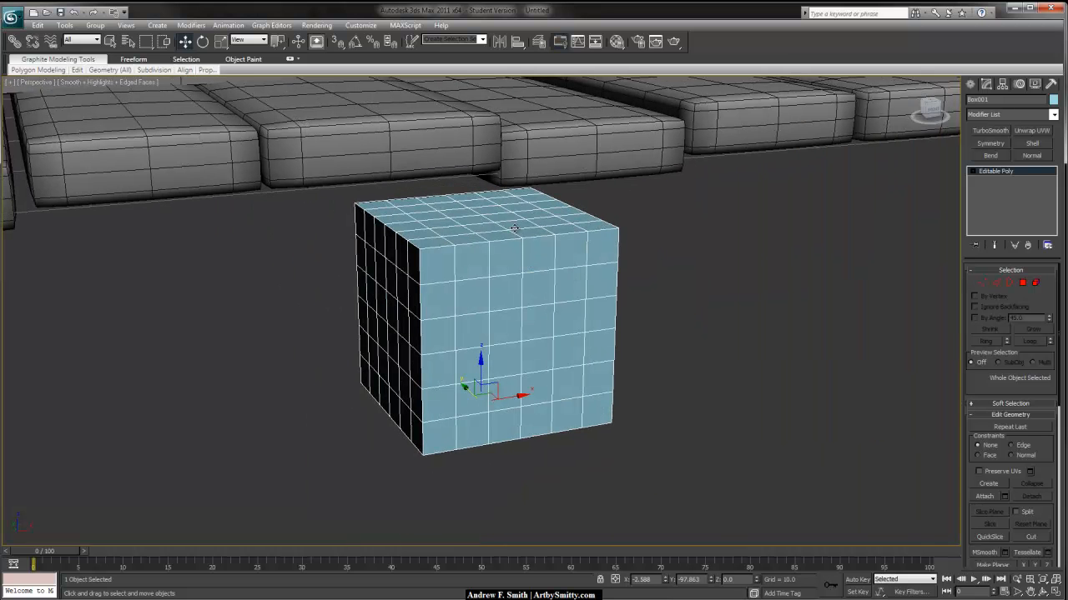
- Assign the Standard Grey material to the segmented box and set its object colour to black
key(m)
drag(730, 152, 592, 205)
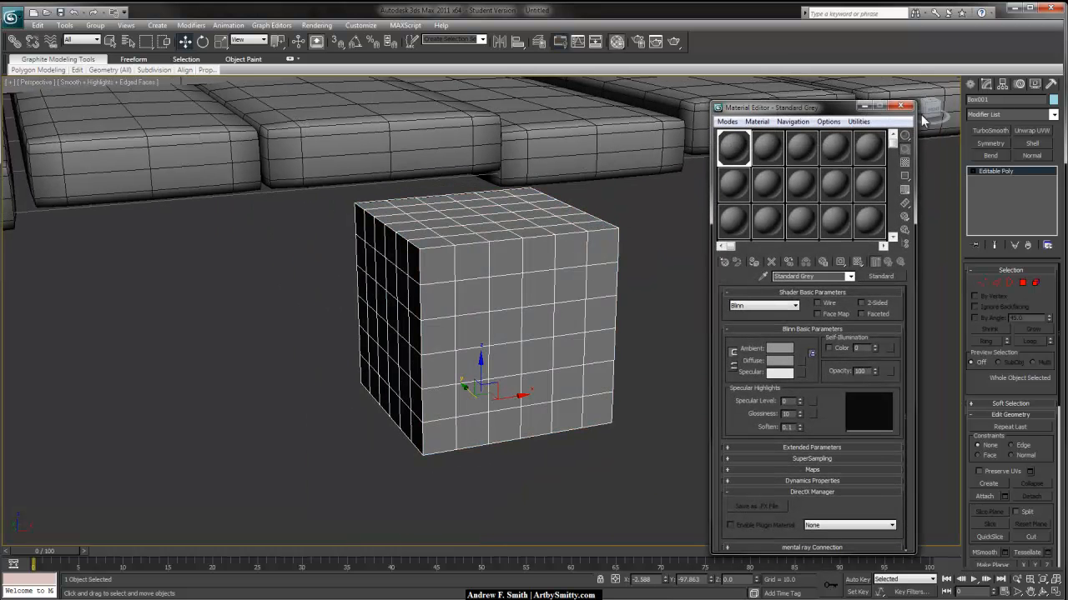
drag(918, 108, 922, 115)
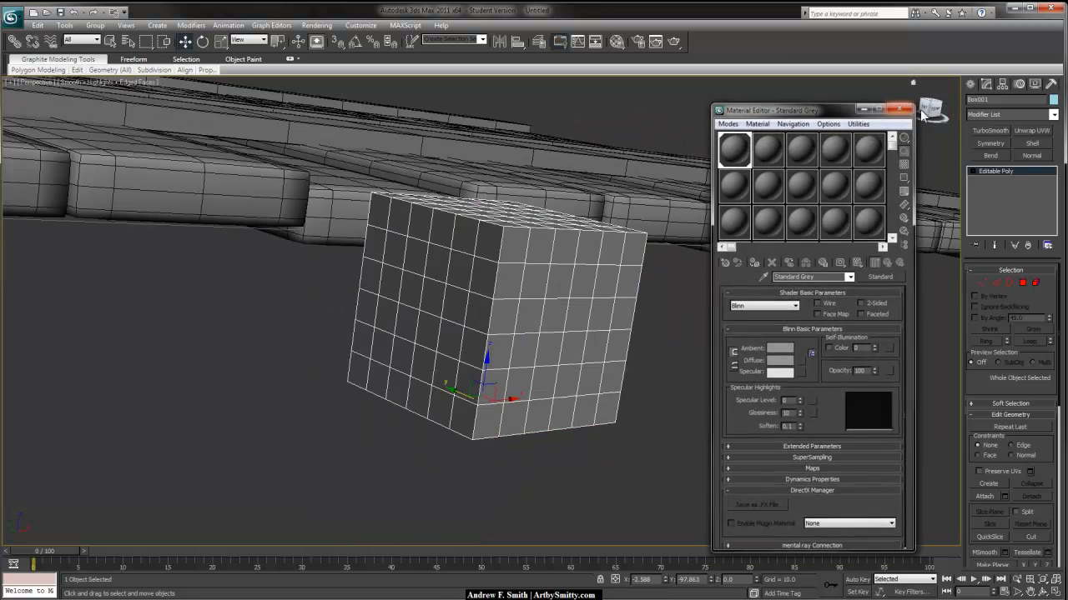
click(1053, 100)
click(619, 332)
click(588, 368)
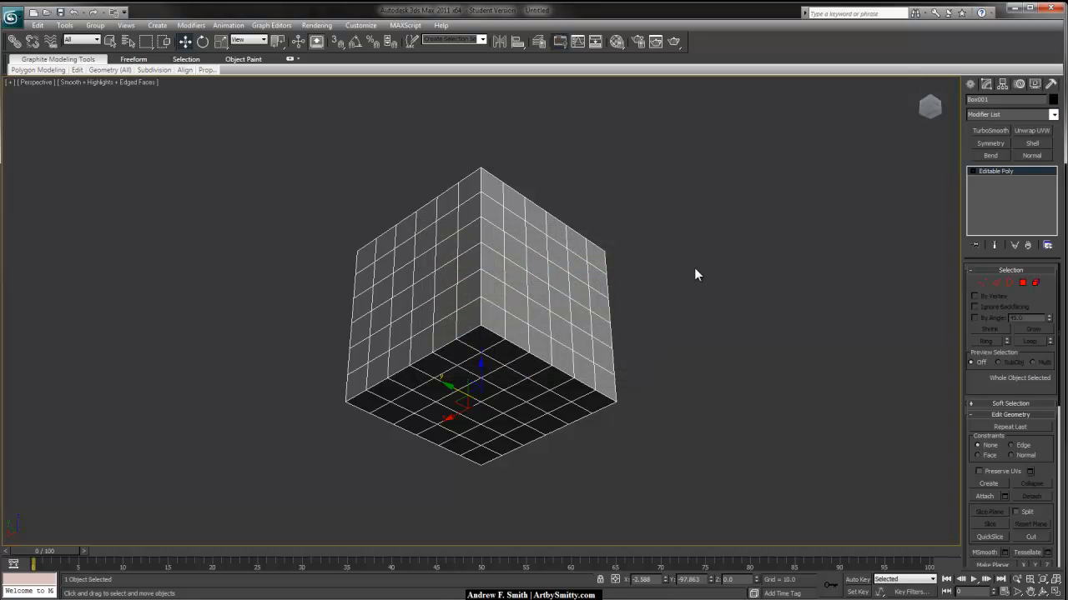
- Examine the small box's proportions against the planks and metal straps from several angles
key(z)
key(shift+z)
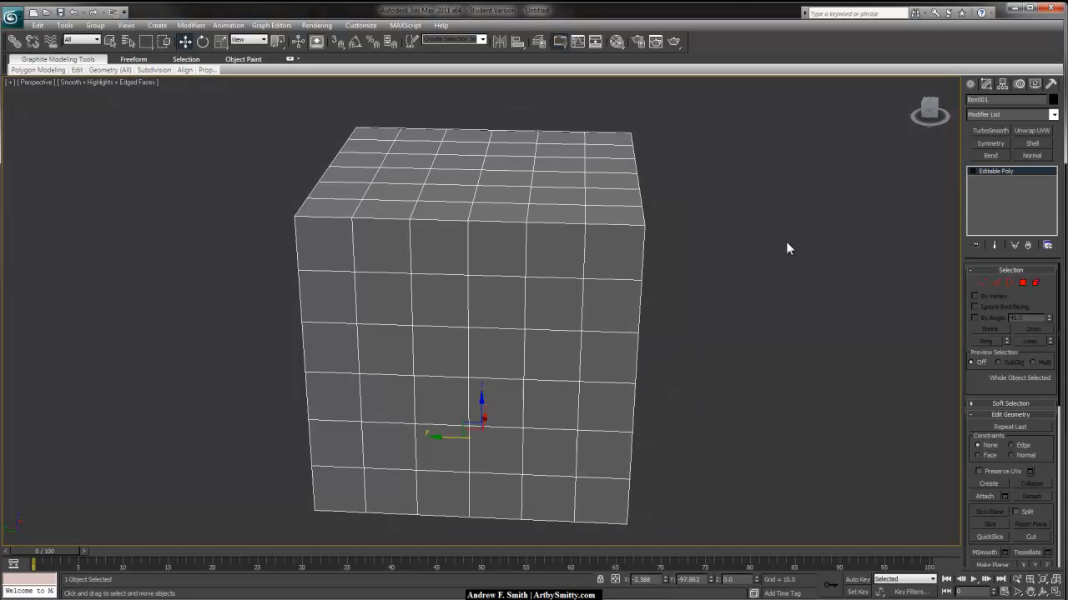
scroll(671, 235, down, 10)
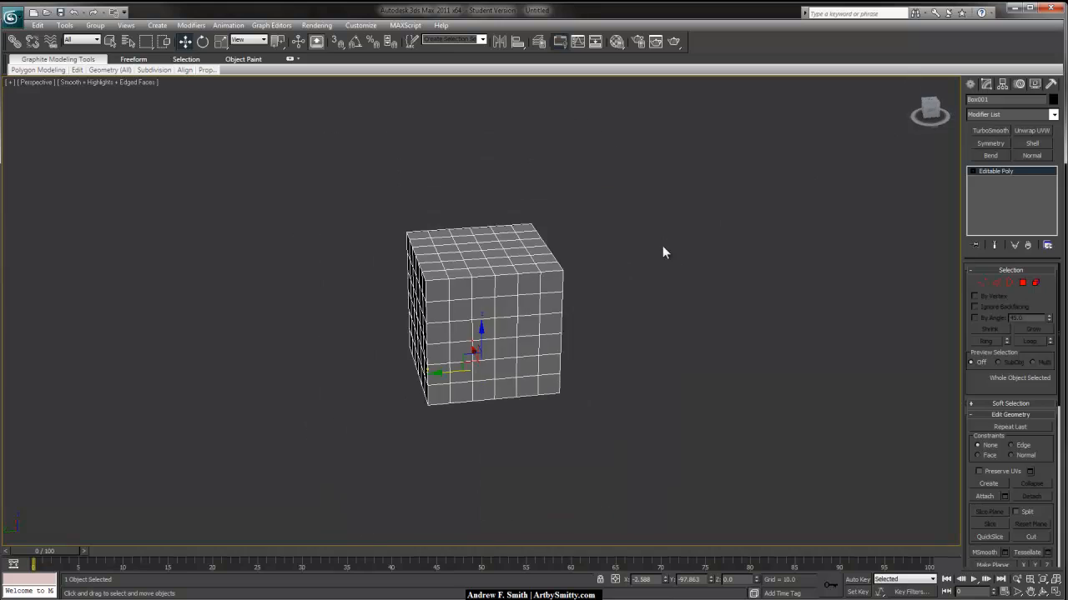
alt+middle_drag(636, 246, 519, 259)
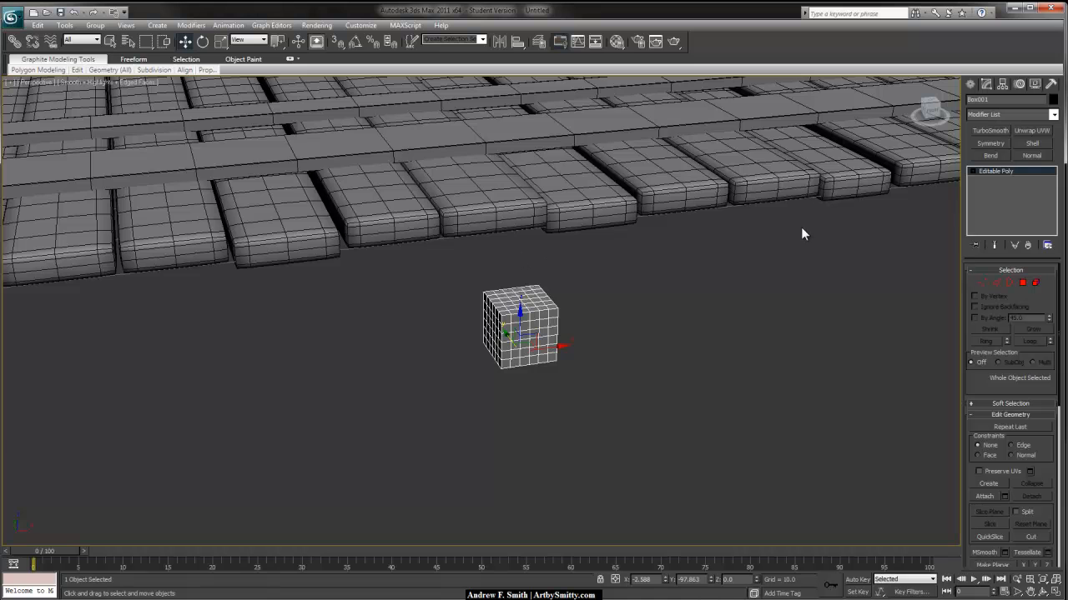
alt+middle_drag(660, 253, 801, 166)
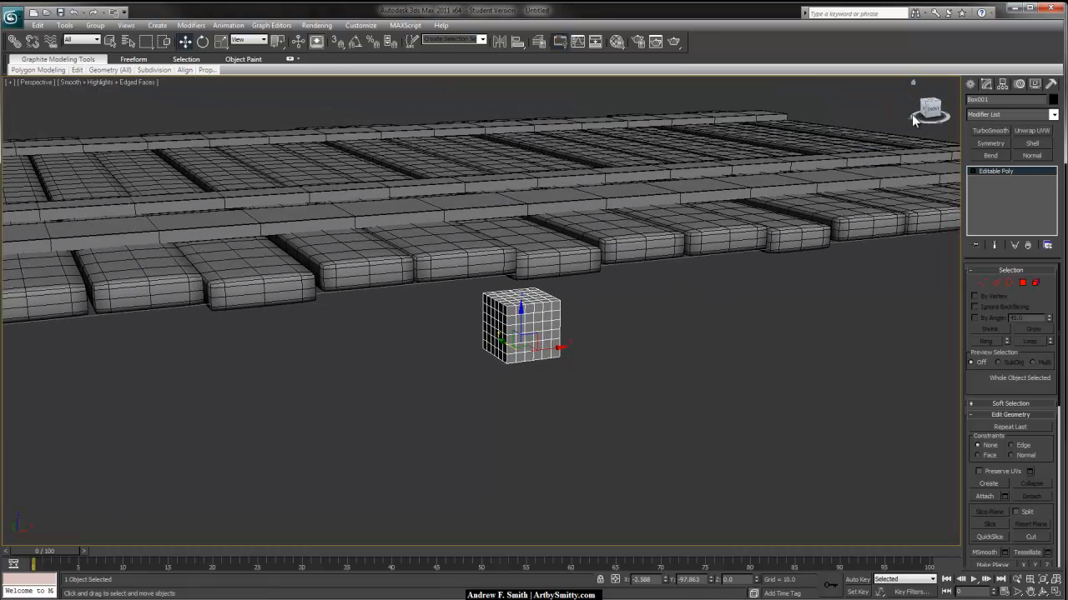
alt+middle_drag(683, 235, 637, 241)
alt+middle_drag(565, 297, 625, 303)
alt+middle_drag(500, 208, 337, 185)
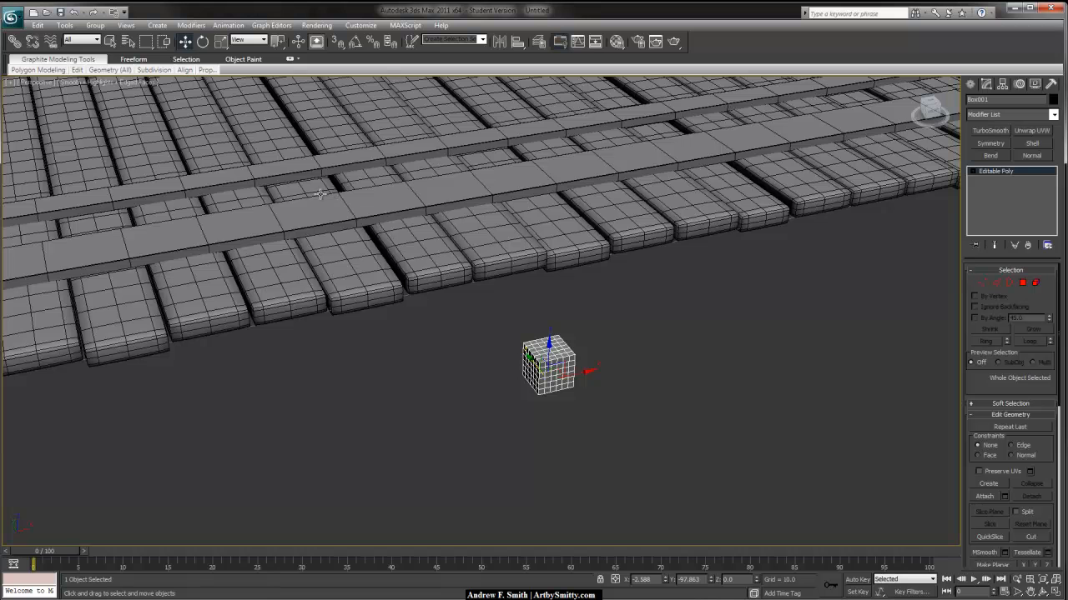
middle_drag(195, 248, 286, 235)
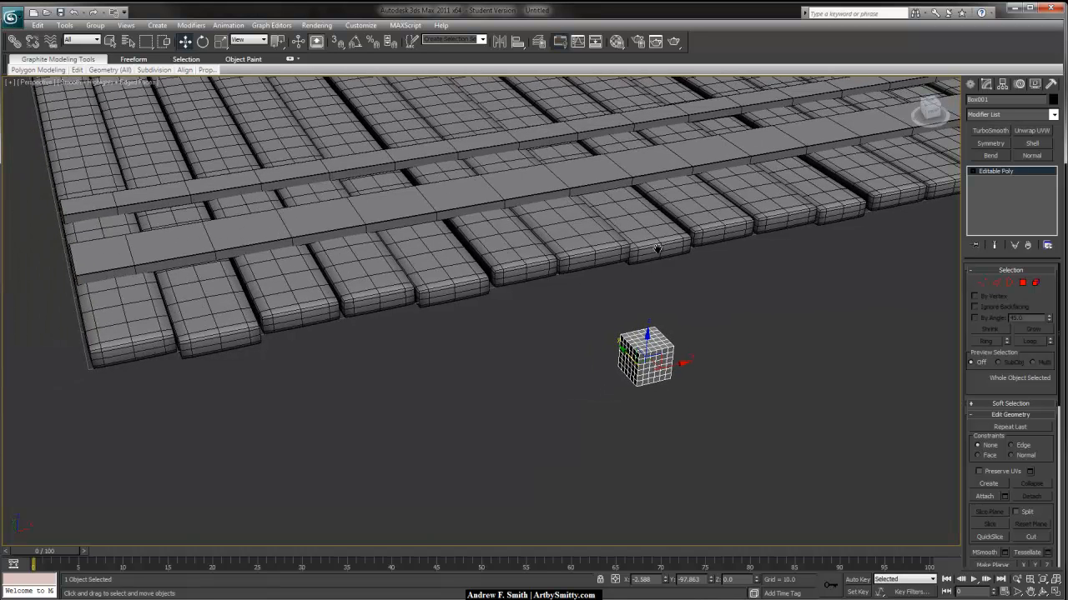
alt+middle_drag(657, 248, 578, 182)
alt+middle_drag(596, 257, 539, 183)
middle_drag(569, 334, 529, 299)
scroll(531, 301, up, 1)
middle_drag(630, 327, 456, 221)
scroll(530, 282, down, 1)
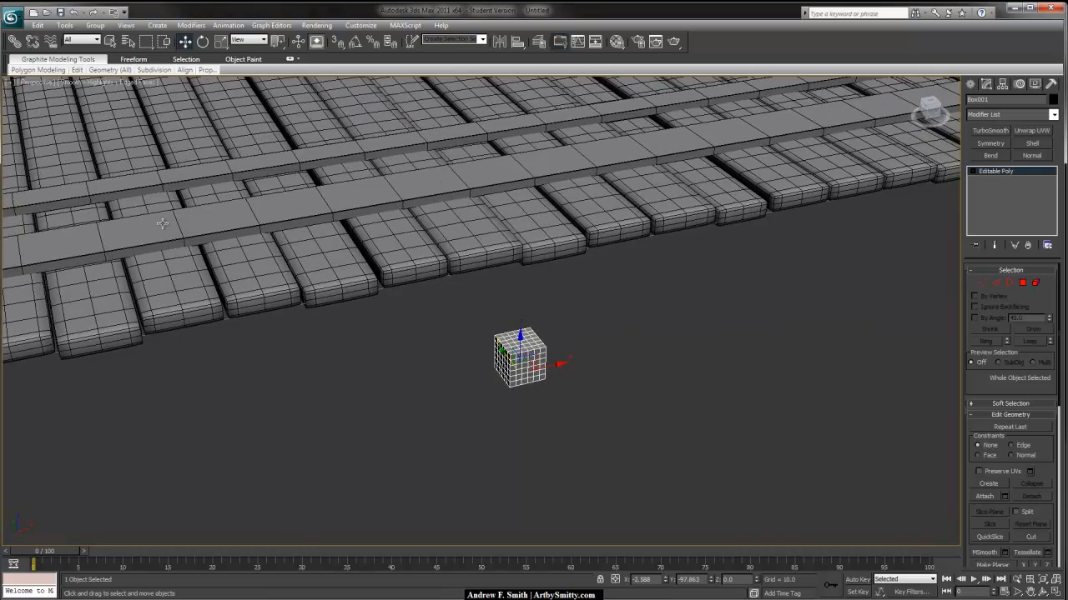
middle_drag(784, 233, 733, 200)
alt+middle_drag(599, 254, 622, 254)
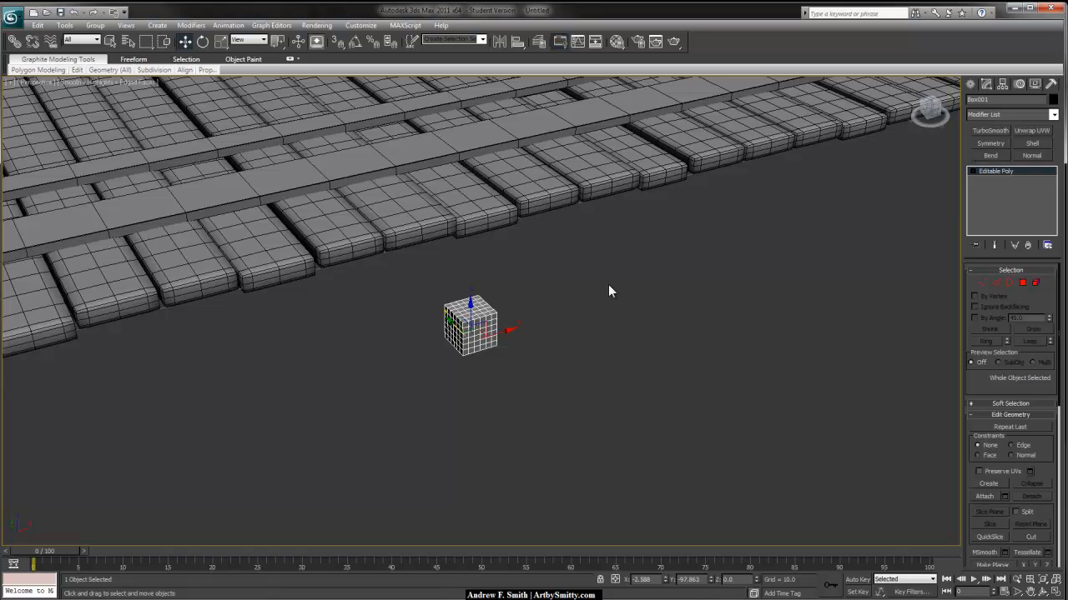
- Apply a Spherify modifier to the segmented box at 100 percent
click(1053, 115)
scroll(997, 527, down, 10)
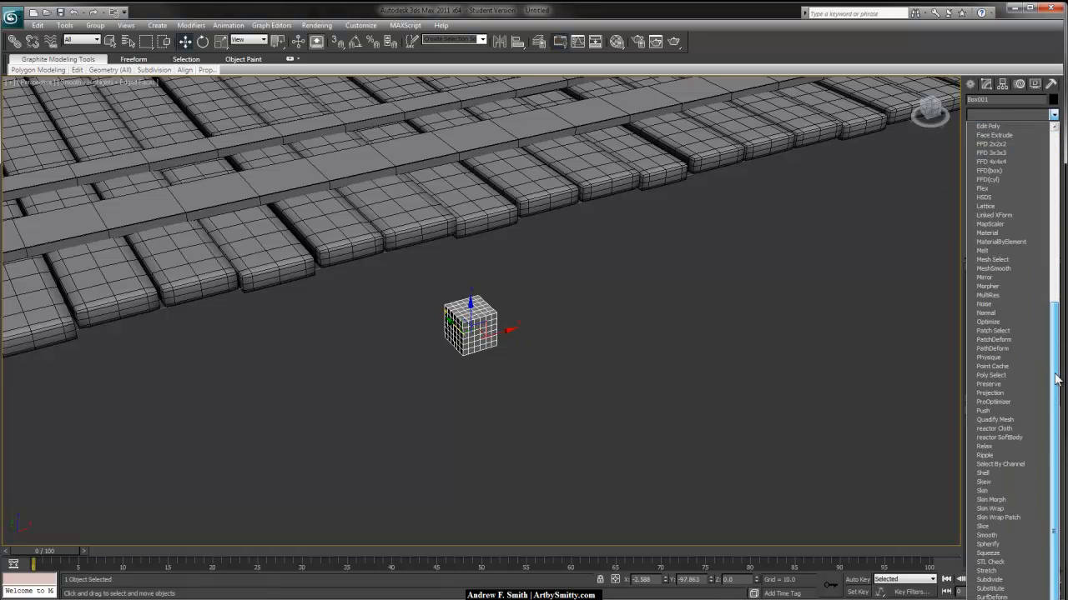
click(1019, 545)
middle_drag(507, 334, 567, 333)
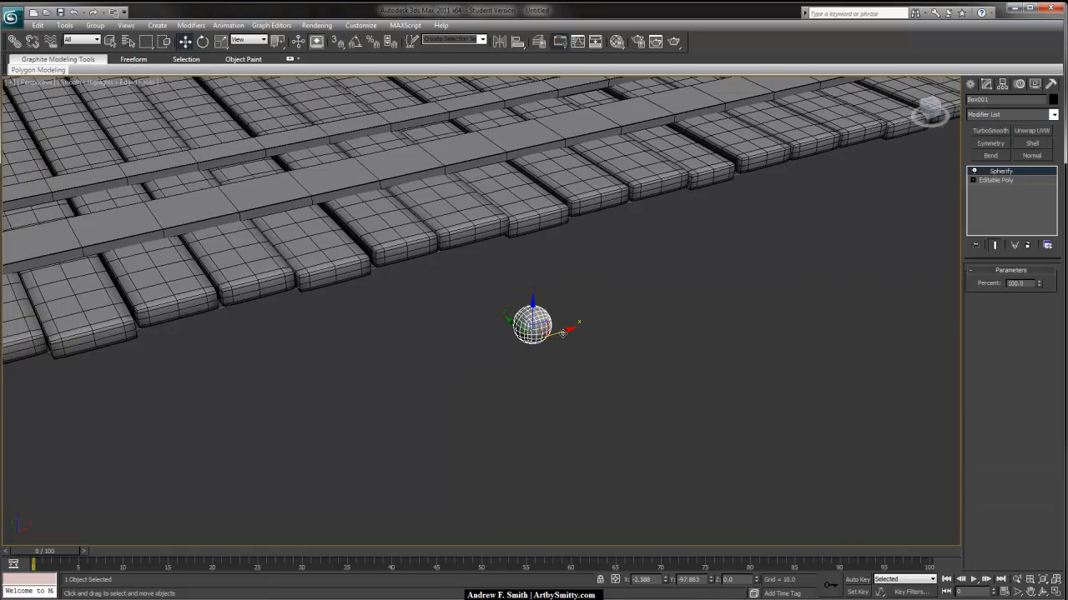
scroll(566, 332, up, 5)
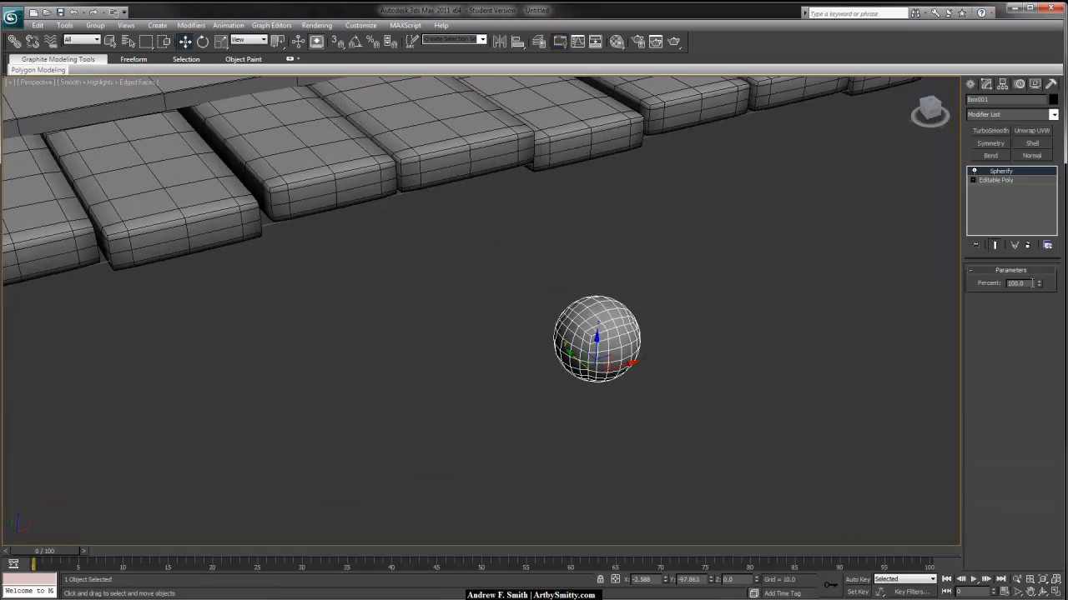
drag(1041, 283, 1038, 319)
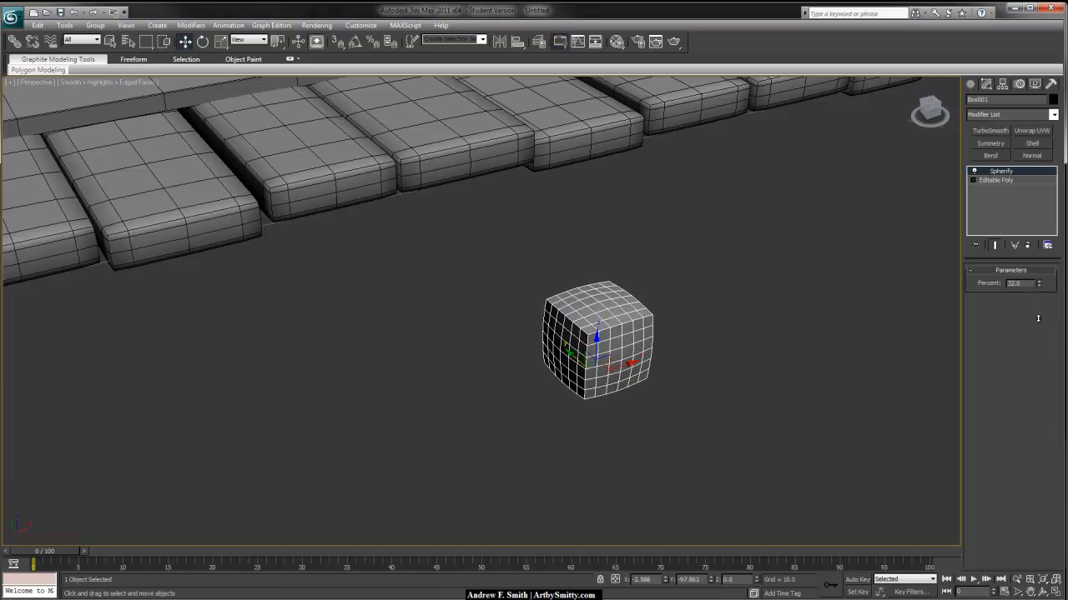
right_click(1038, 319)
- Collapse the sphere's entire modifier stack into an editable poly
alt+middle_drag(597, 283, 576, 350)
right_click(1022, 171)
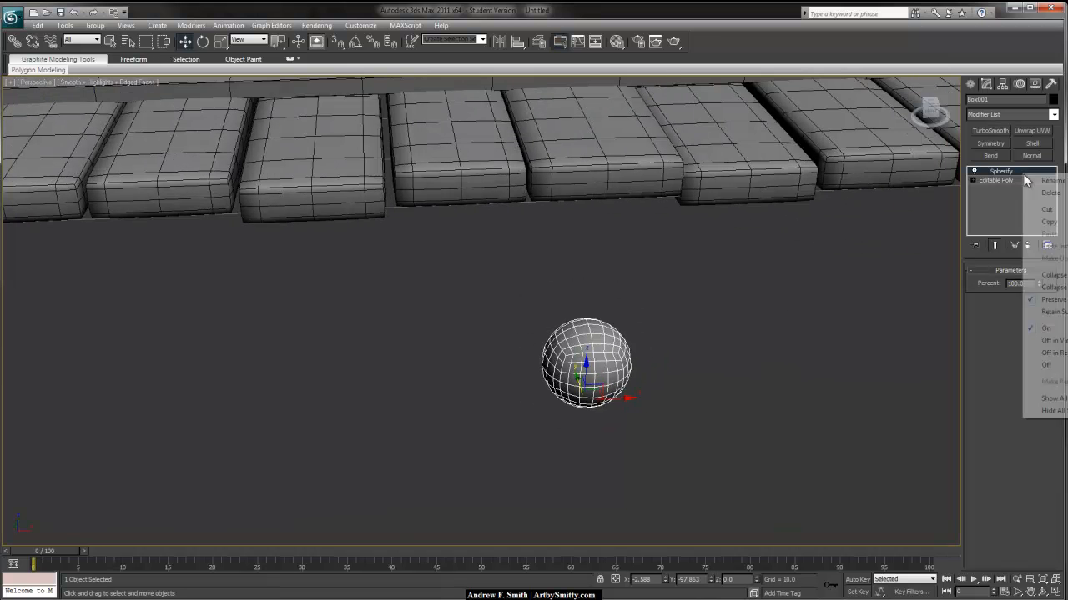
click(1065, 288)
click(587, 339)
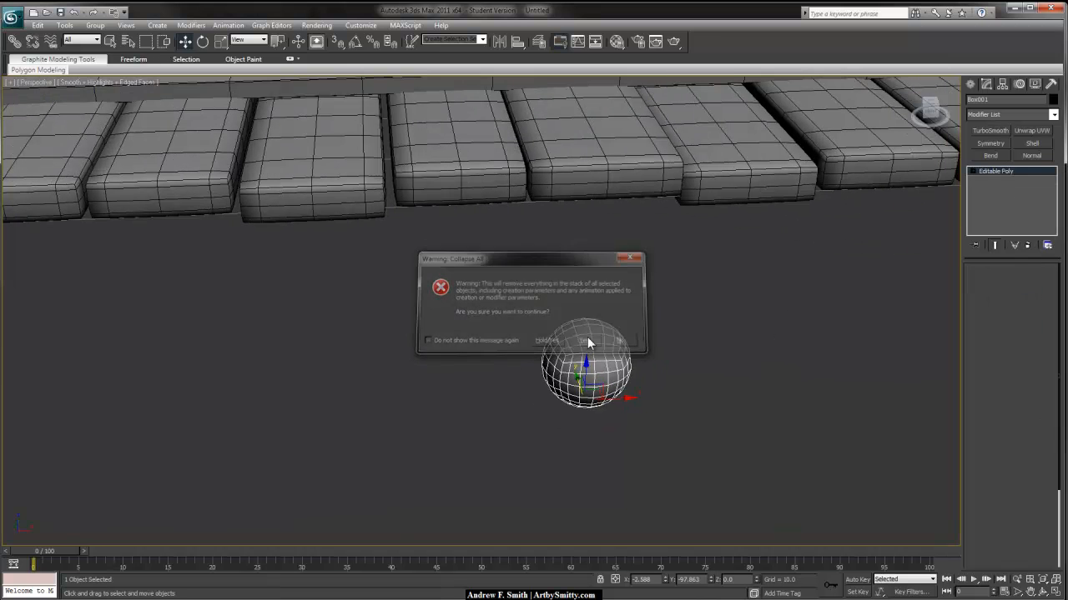
click(504, 336)
alt+middle_drag(505, 337, 626, 337)
click(626, 337)
- Move the sphere in plan onto the left end of the far strap, at about X -61.4, Y 45.3
alt+middle_drag(656, 281, 417, 269)
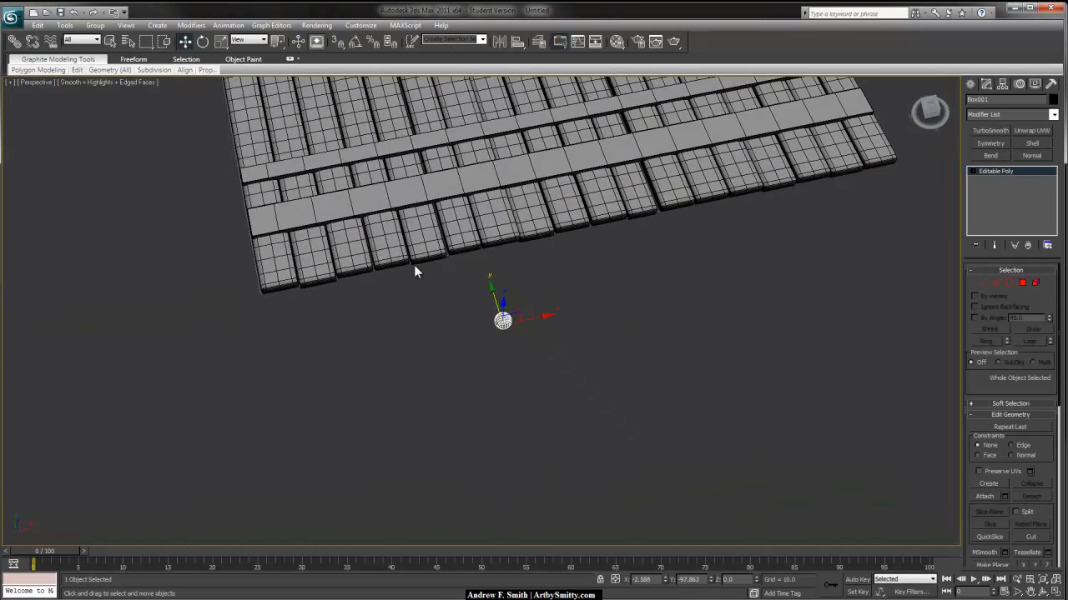
key(t)
key(z)
scroll(497, 333, down, 10)
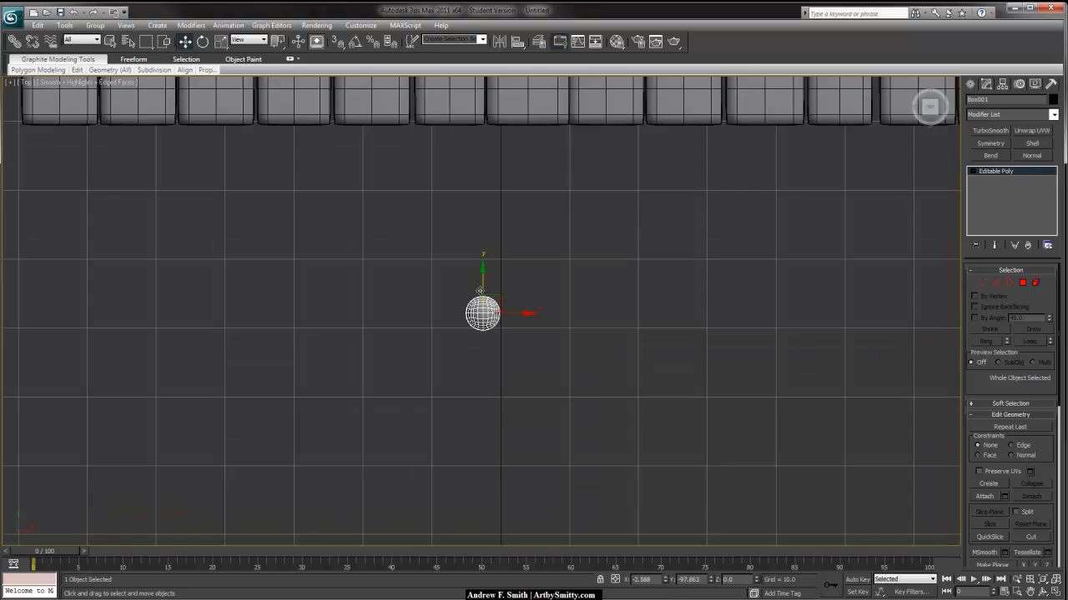
middle_drag(497, 311, 507, 369)
drag(508, 380, 406, 133)
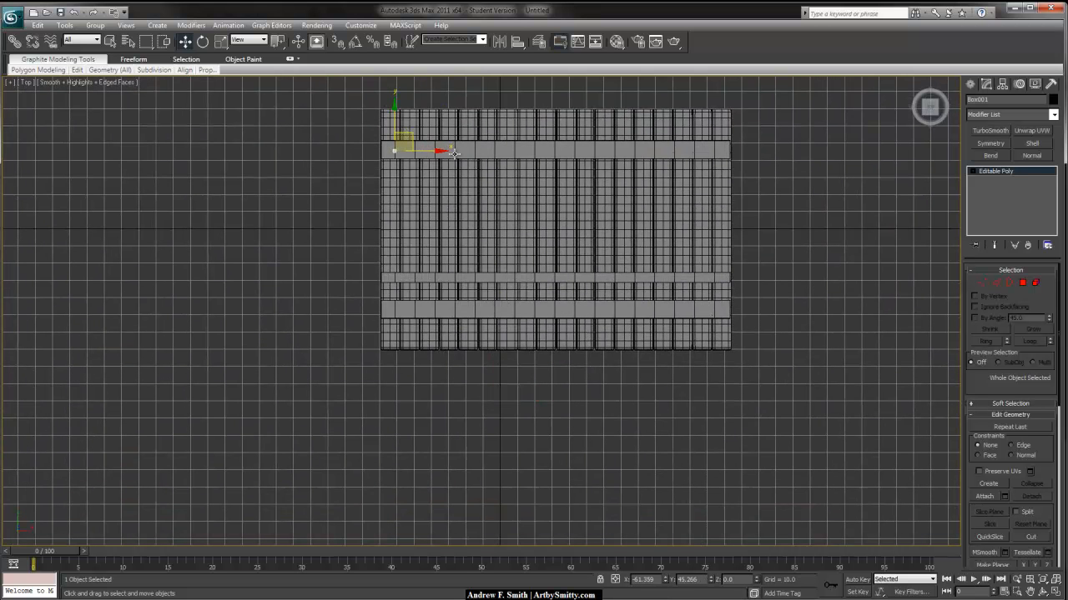
- Raise the sphere to about Z 3.2 so a dome protrudes above the strap, and shift it across the strap to about Y 46.5
key(l)
scroll(495, 269, down, 4)
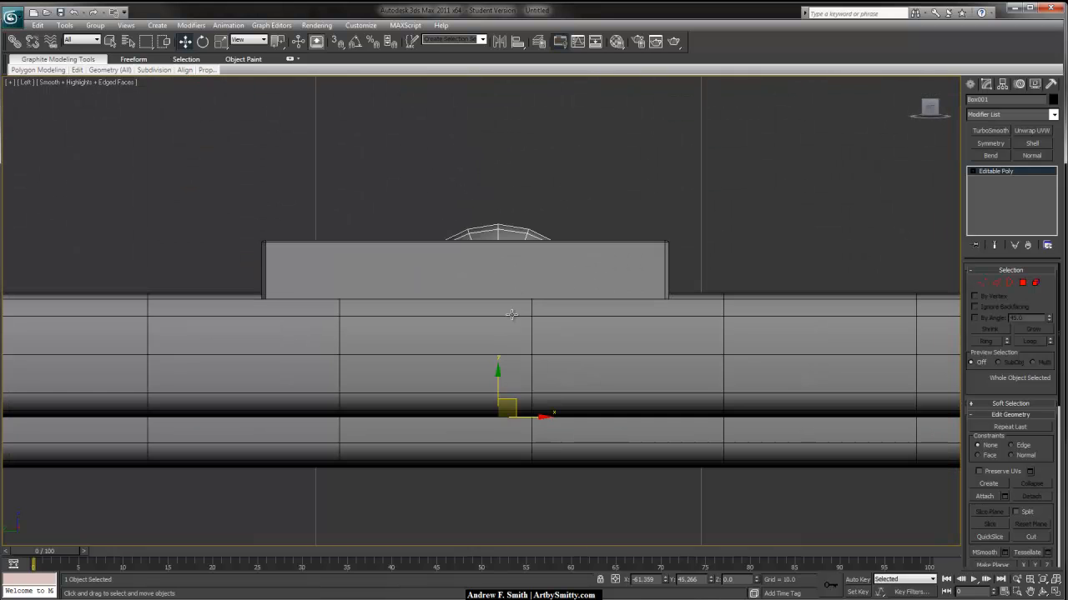
drag(498, 373, 514, 329)
key(r)
key(w)
drag(498, 232, 498, 250)
drag(535, 294, 489, 294)
click(536, 181)
click(470, 220)
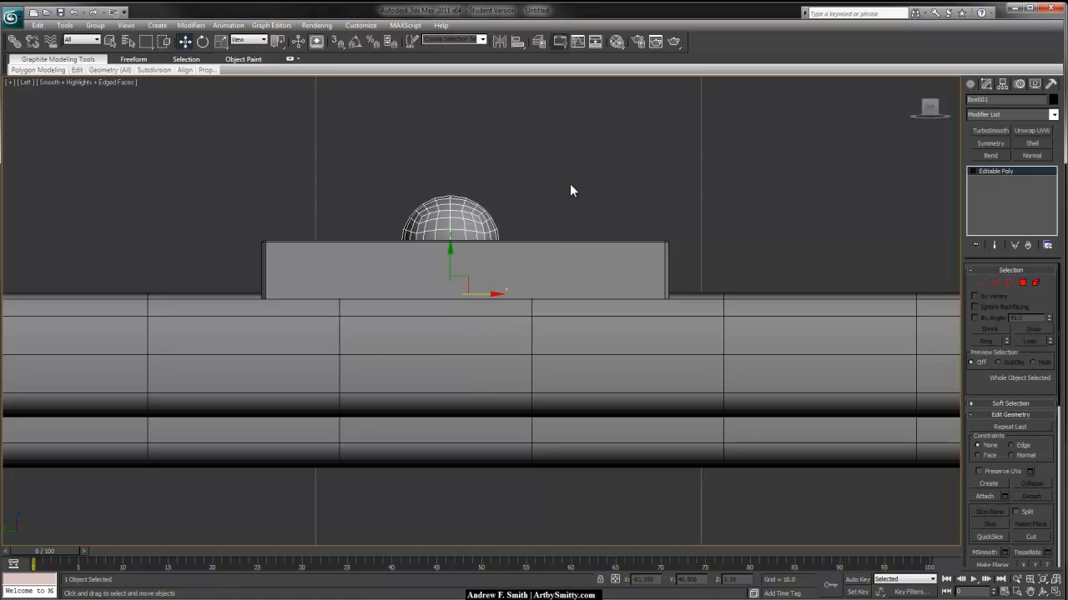
- Assign all polygons of the sphere to smoothing group 1 and return to object level
key(p)
key(z)
alt+middle_drag(543, 238, 454, 243)
scroll(437, 285, down, 7)
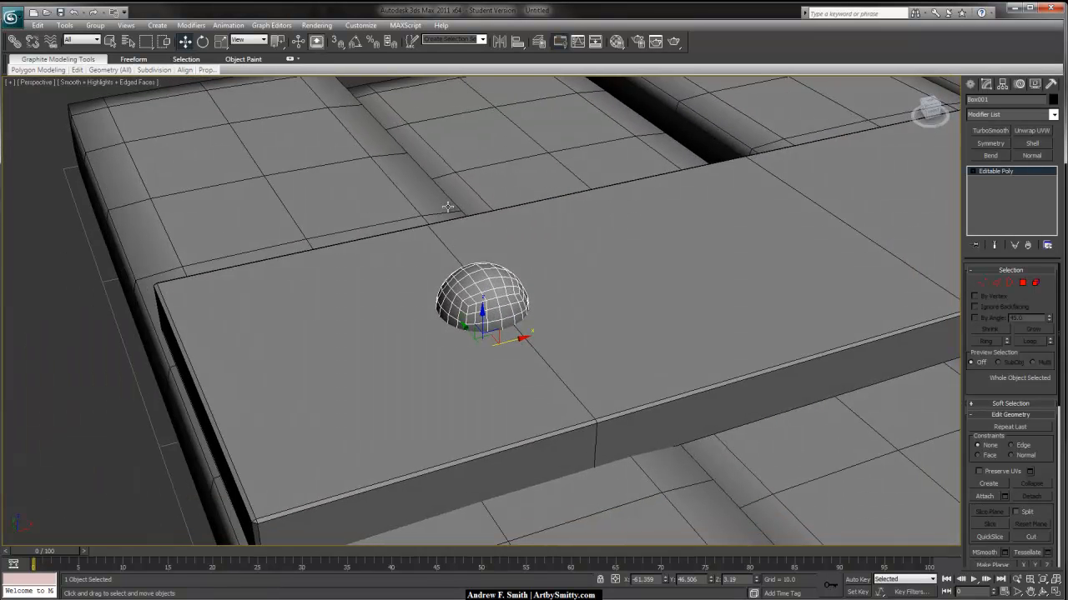
key(5)
click(489, 294)
drag(1044, 387, 1004, 97)
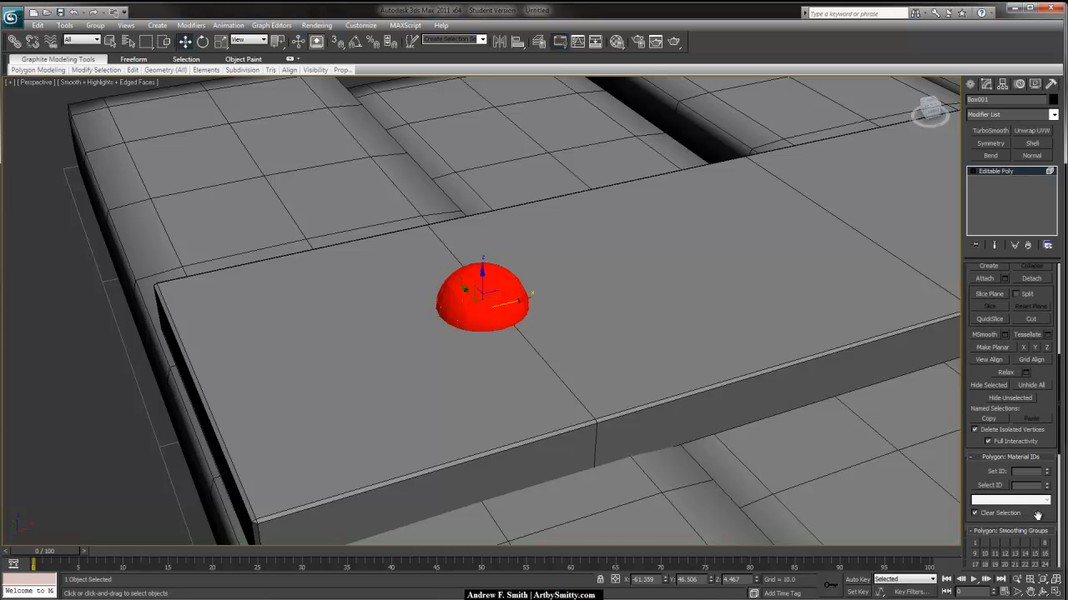
scroll(1026, 492, down, 3)
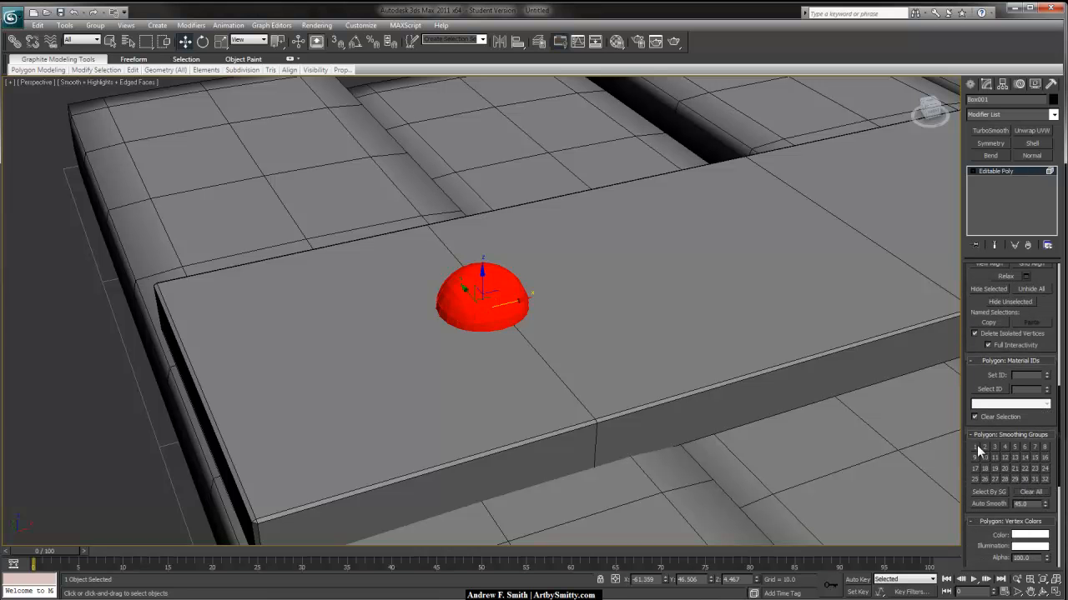
click(126, 400)
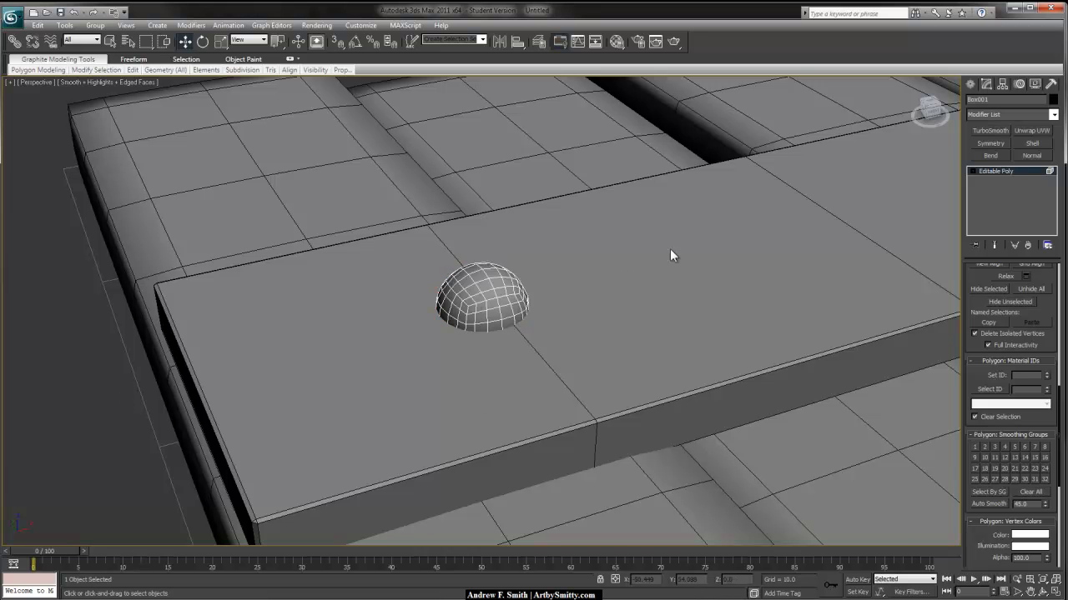
scroll(673, 255, down, 4)
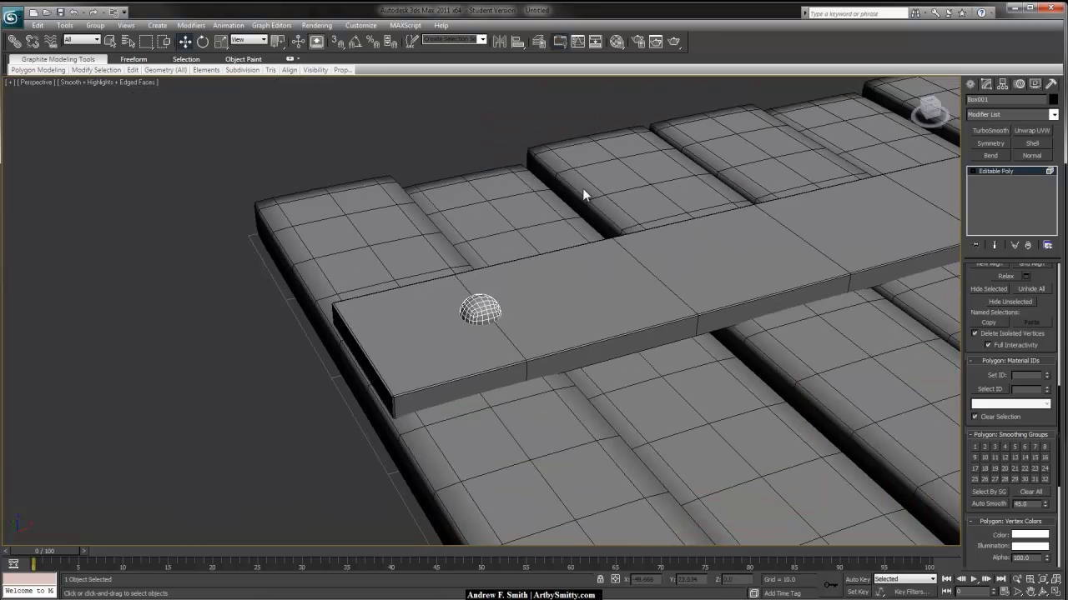
click(1018, 172)
- Move the rivet sphere slightly along X toward the strap's left end and deselect it
click(493, 125)
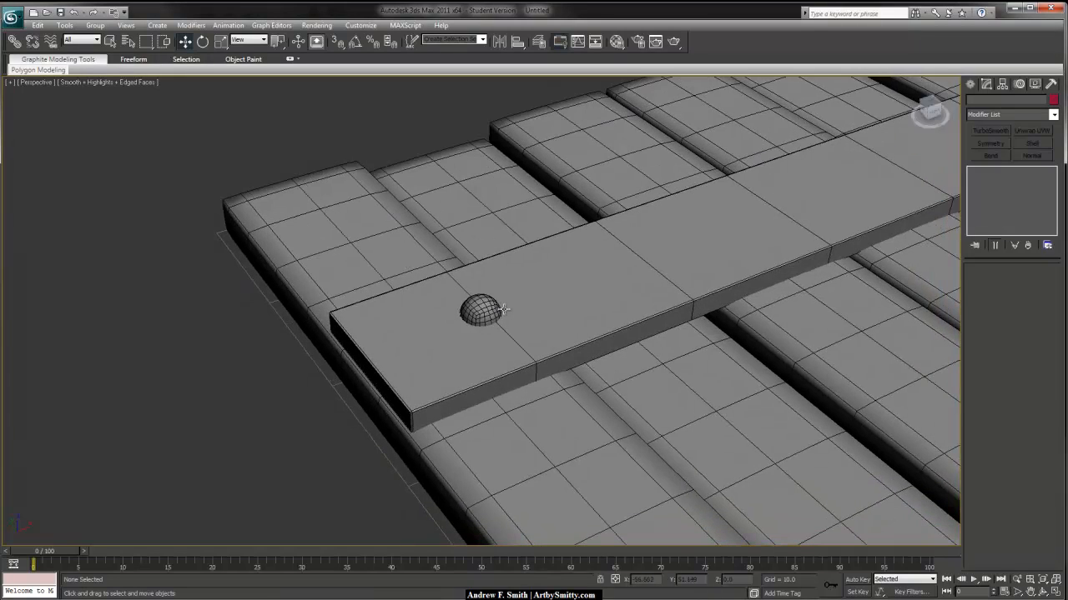
click(480, 309)
scroll(436, 270, up, 5)
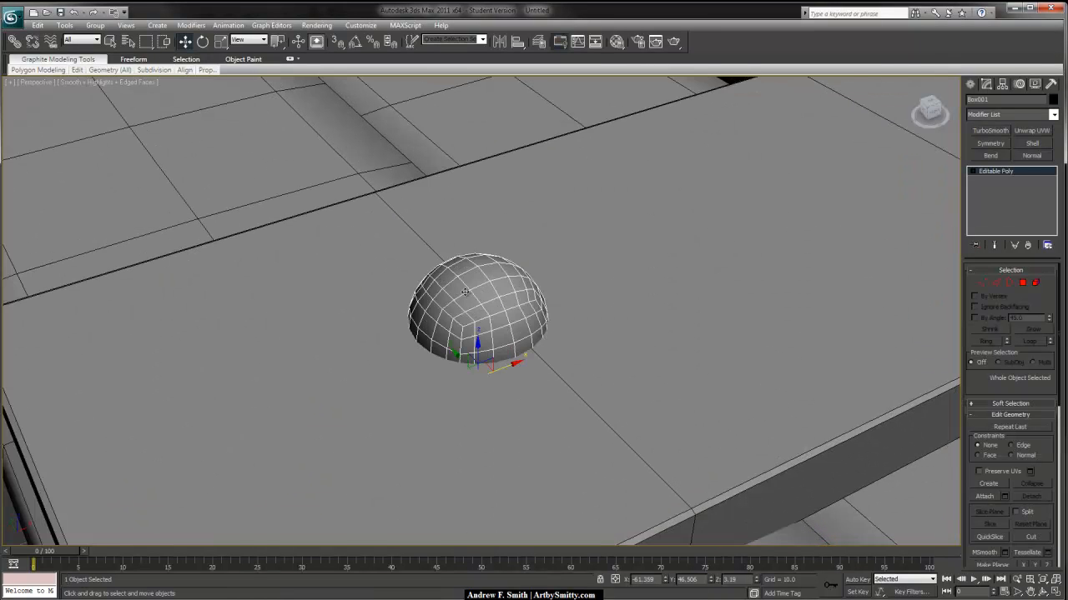
scroll(465, 291, down, 5)
alt+middle_drag(470, 293, 464, 299)
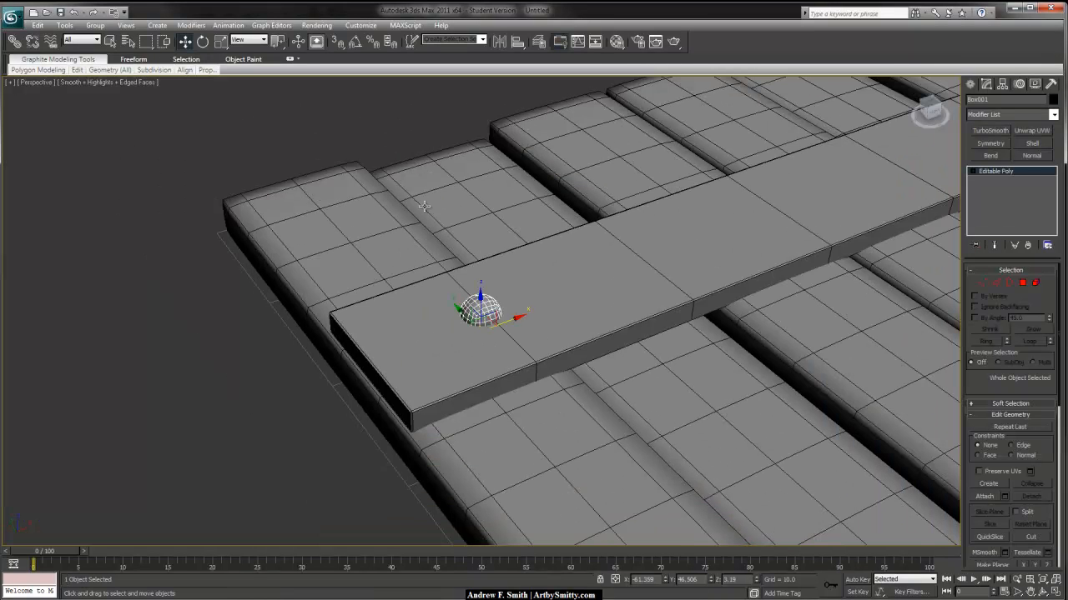
alt+middle_drag(465, 210, 518, 340)
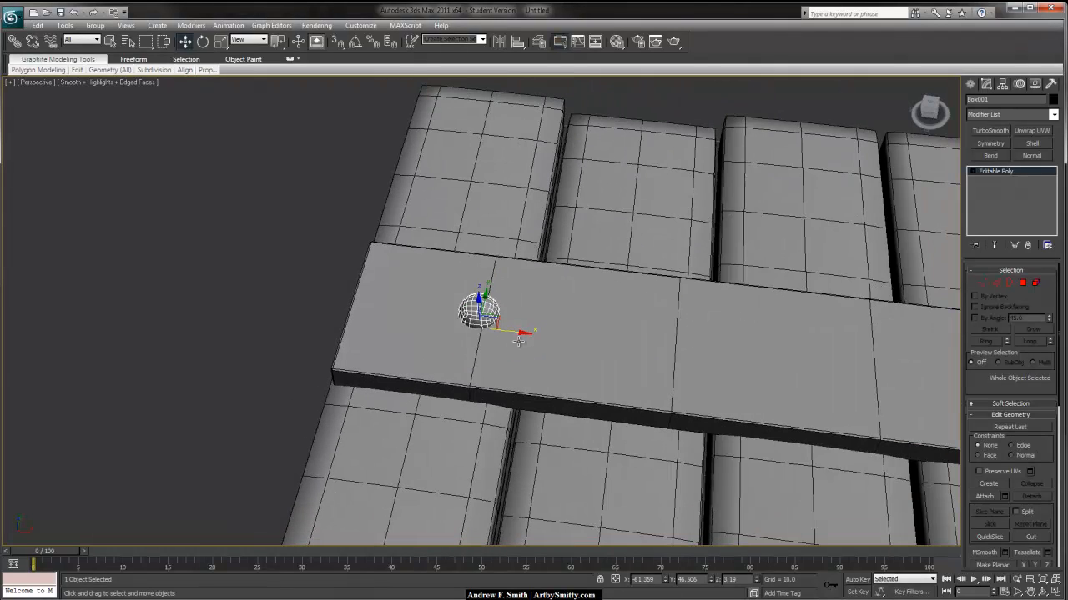
drag(514, 332, 491, 331)
alt+middle_drag(492, 330, 526, 339)
click(278, 290)
scroll(562, 350, down, 10)
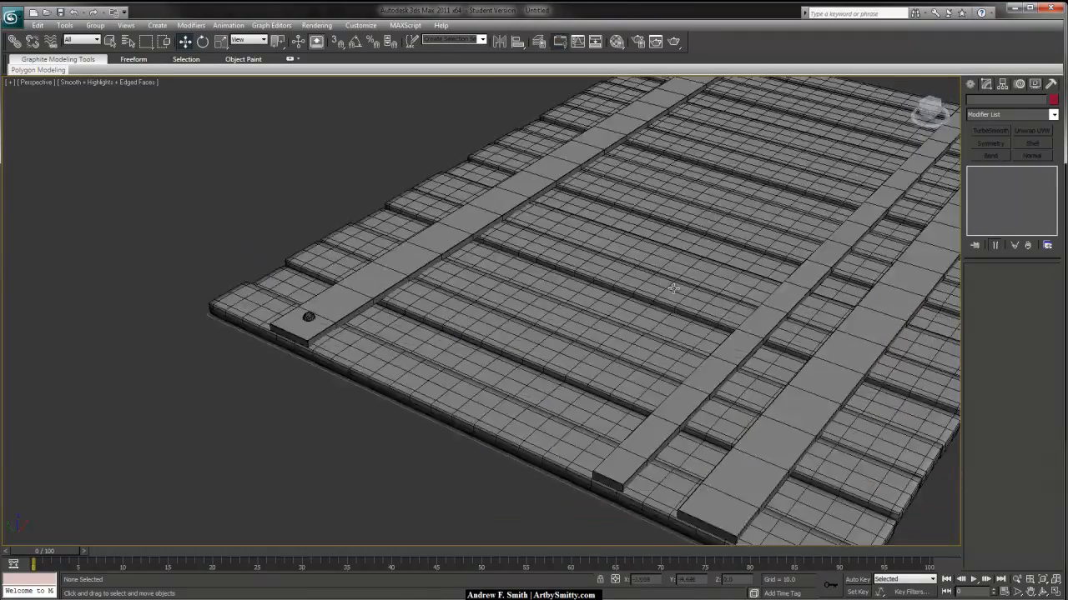
alt+middle_drag(673, 289, 554, 276)
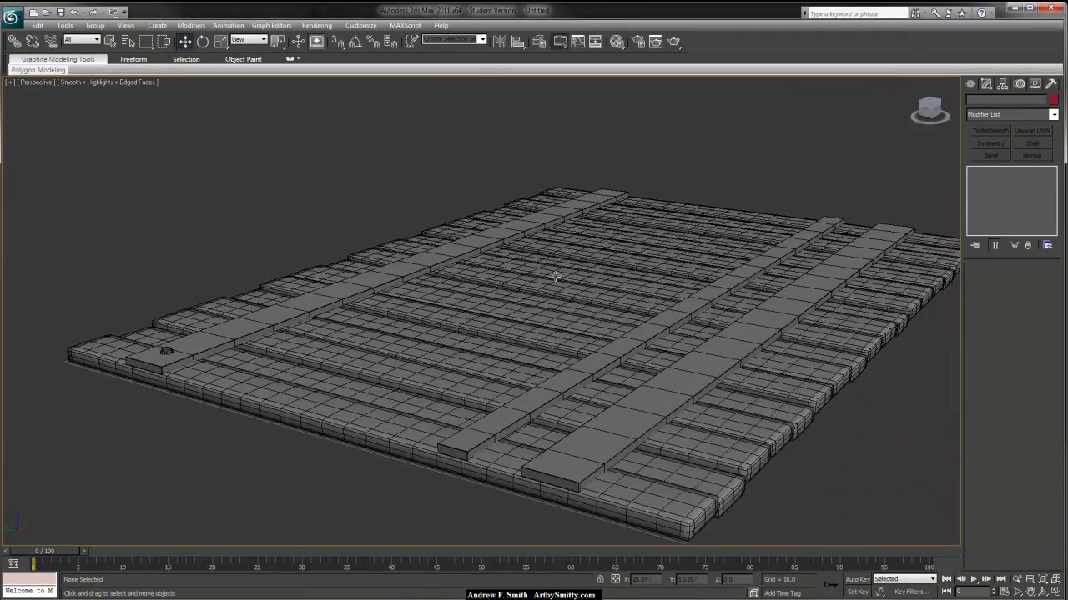
alt+middle_drag(680, 310, 552, 407)
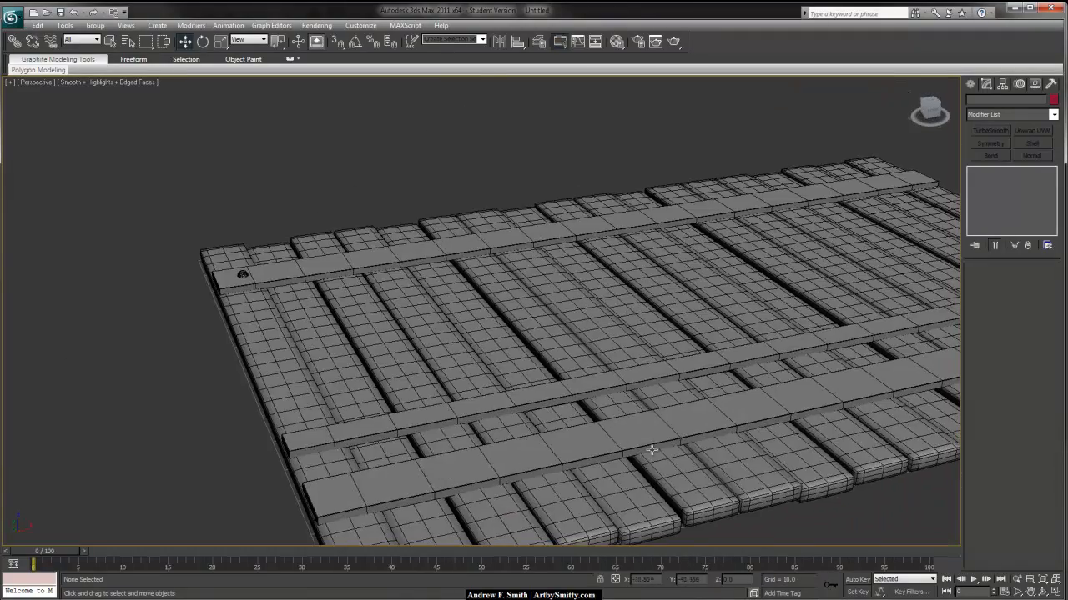
scroll(401, 241, up, 2)
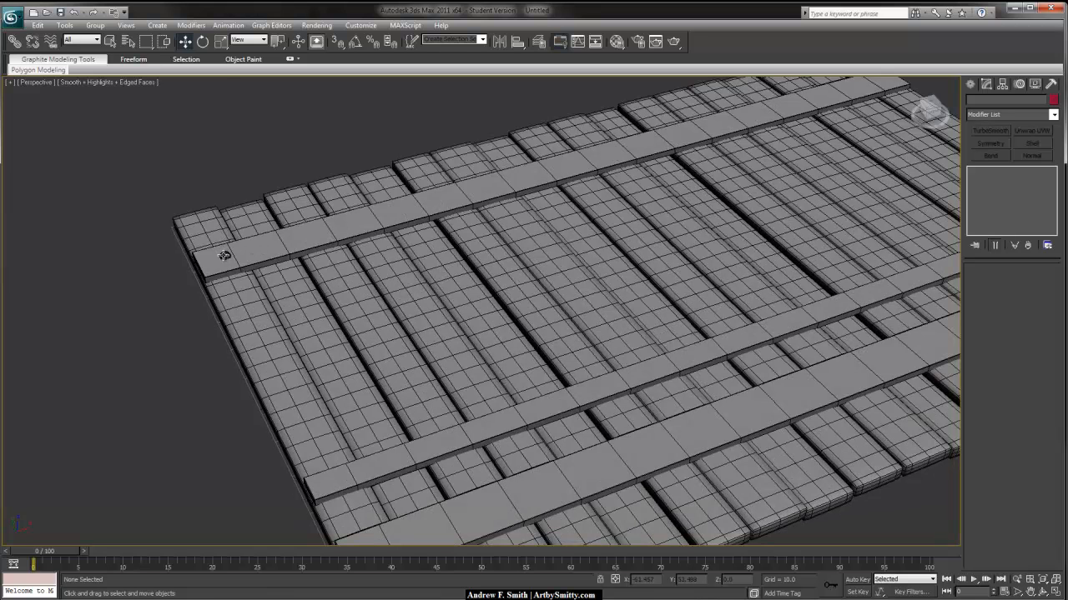
- Rename the rivet sphere Bolt_001 and clone it along X into six evenly spaced copies across the far strap
click(224, 254)
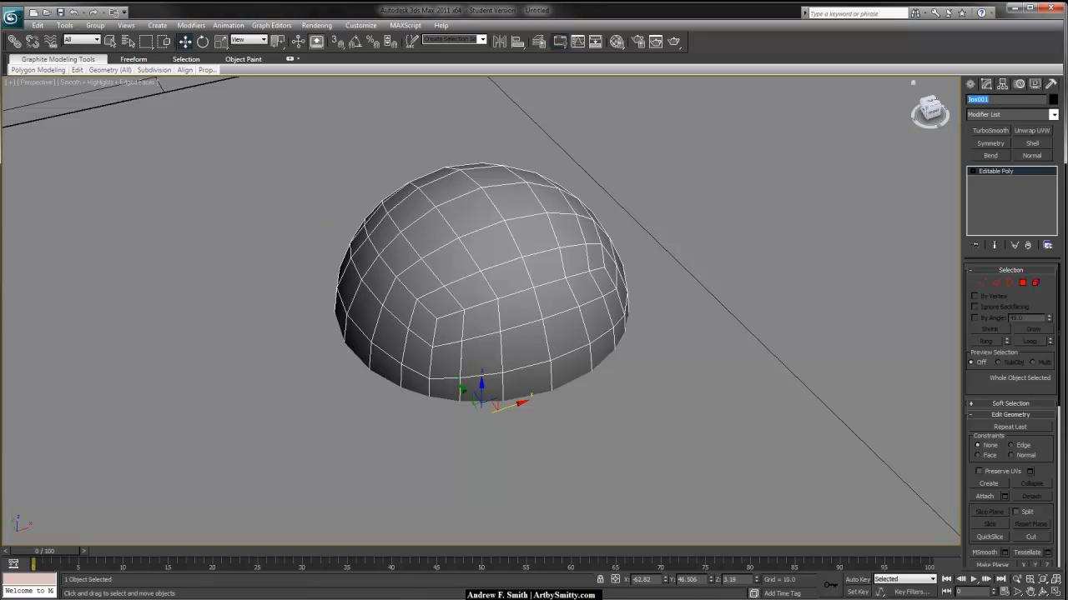
text(B)
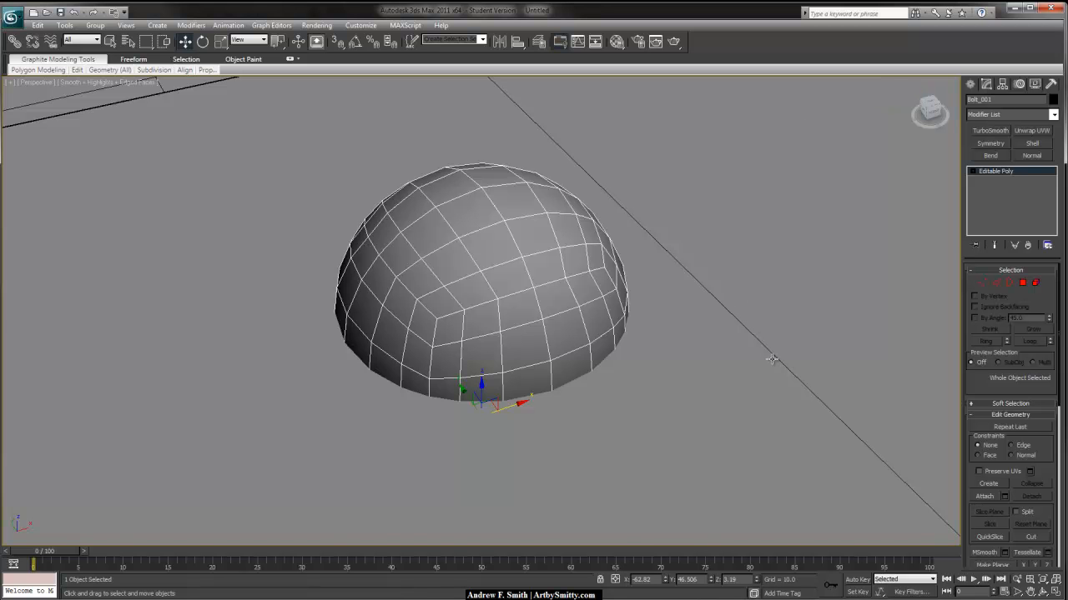
scroll(659, 353, down, 10)
key(t)
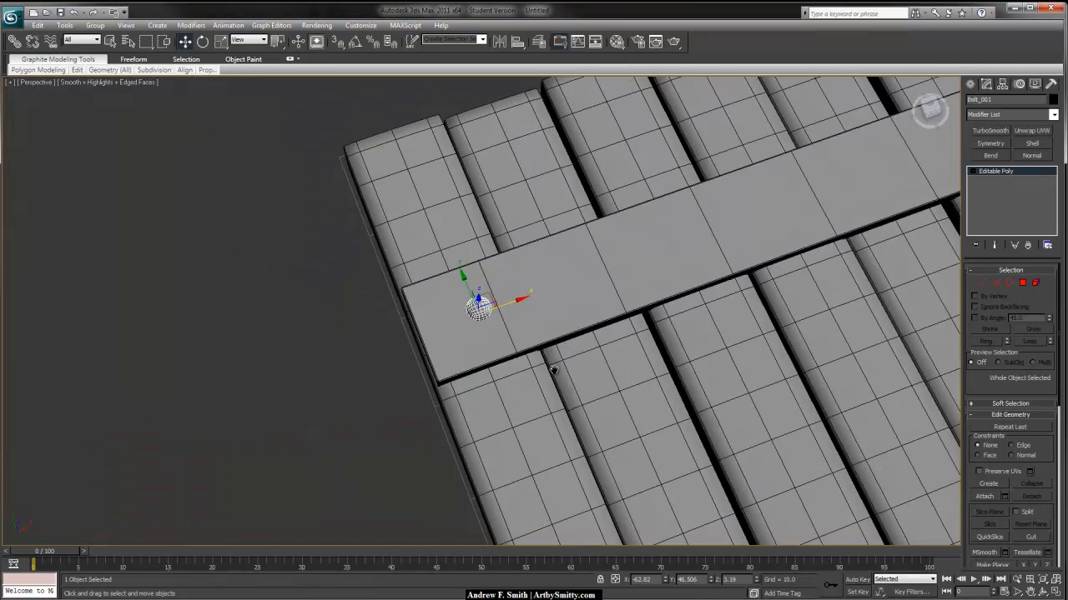
key(z)
scroll(467, 347, down, 3)
scroll(467, 346, down, 6)
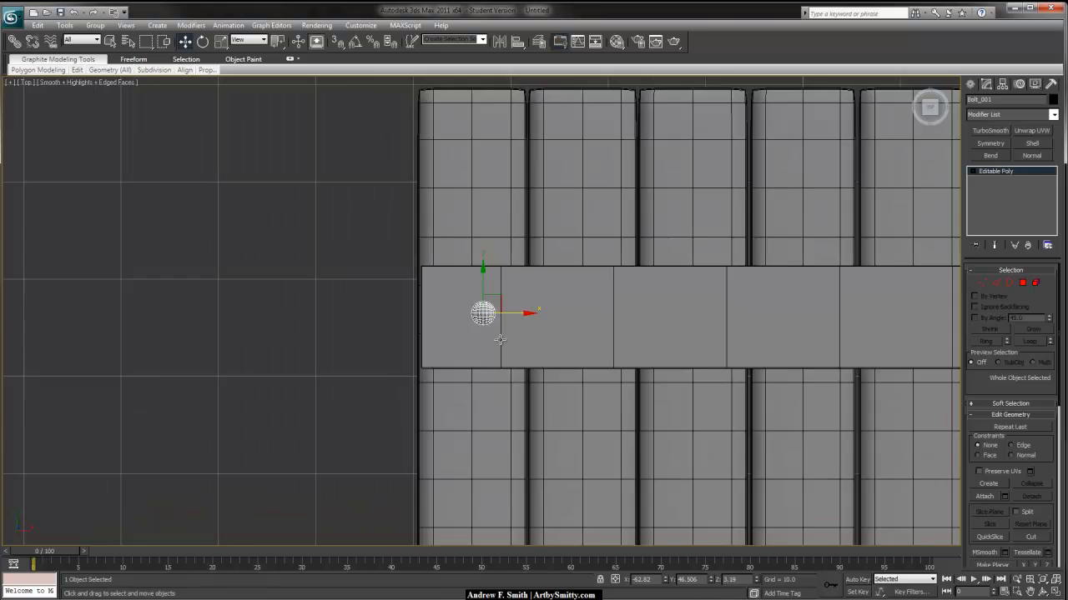
mouse_move(458, 276)
shift+mouse_down()
mouse_move(643, 276)
mouse_move(621, 277)
shift+mouse_up()
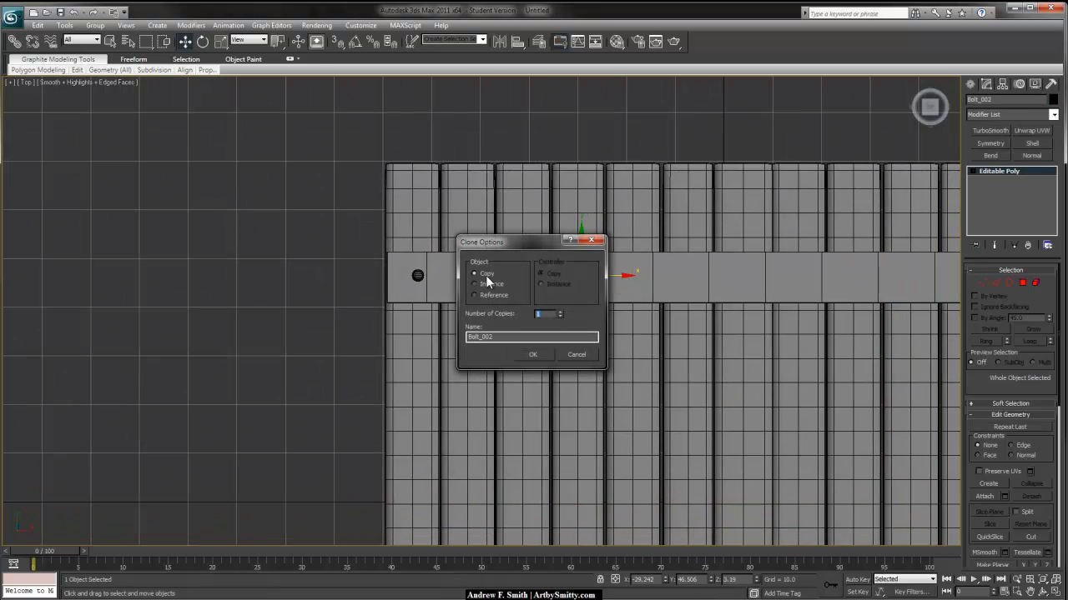
click(538, 356)
- Move the last bolt copy back onto the far strap's right end, at about X 130
middle_drag(646, 289, 112, 247)
scroll(670, 246, down, 3)
drag(790, 257, 748, 259)
middle_drag(686, 317, 745, 292)
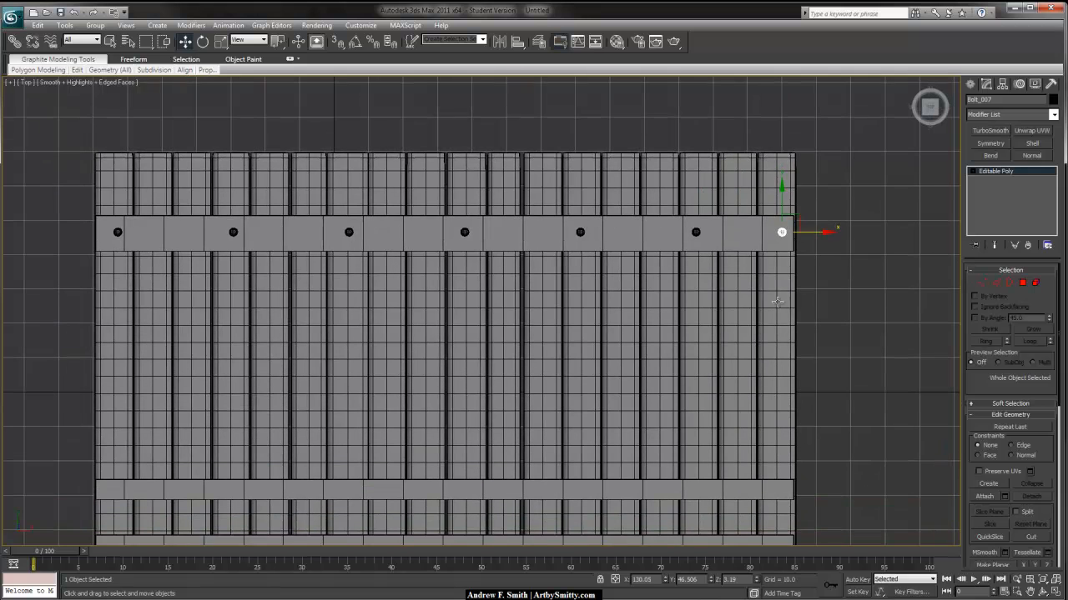
click(799, 311)
- Copy the far strap's first bolt onto the wide near strap at about Y -46.5, and clone that copy along X 17 times
click(117, 232)
middle_drag(122, 283, 188, 237)
mouse_move(184, 187)
shift+mouse_down()
mouse_move(185, 507)
mouse_move(244, 509)
shift+mouse_up()
click(534, 355)
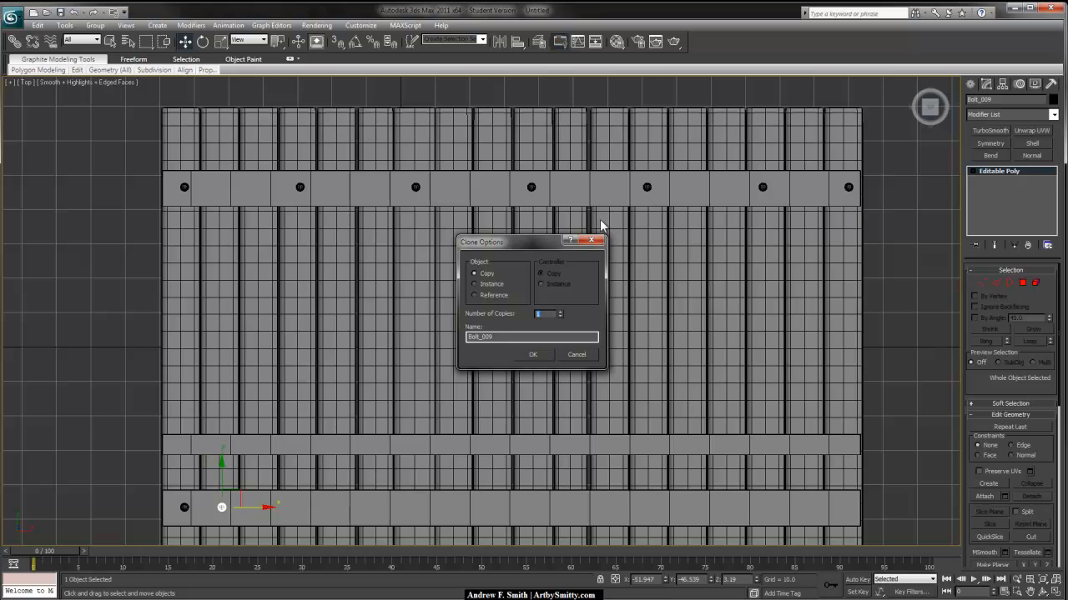
click(534, 354)
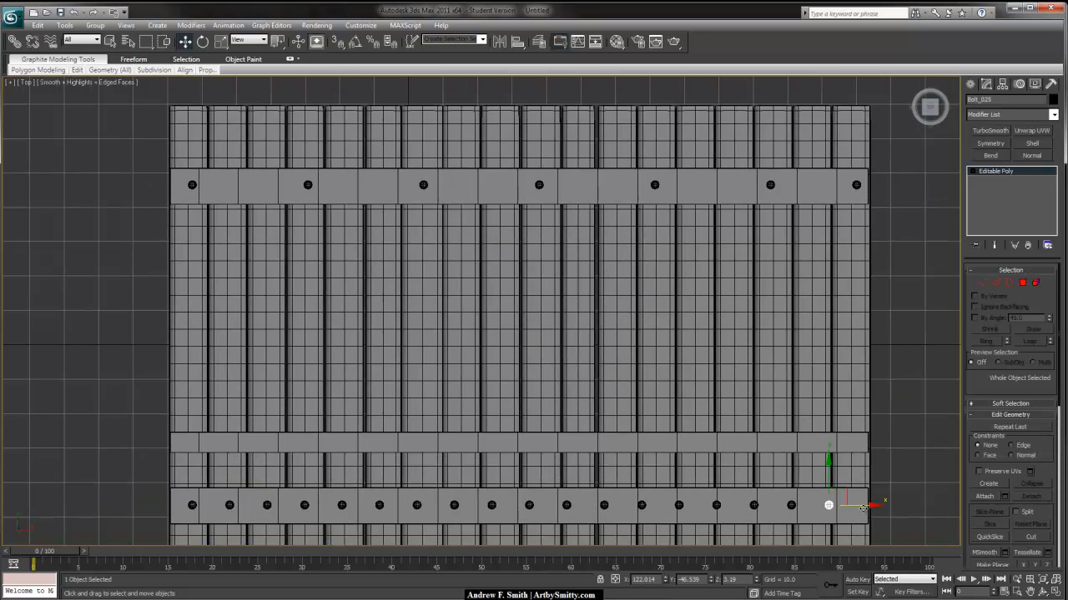
- Shift the bolts on the right half of the near strap along X so the row spreads out to the strap's end
click(791, 506)
mouse_move(822, 505)
mouse_down()
mouse_move(843, 505)
mouse_move(807, 504)
mouse_up()
click(754, 506)
click(716, 505)
drag(716, 506, 689, 504)
click(678, 505)
click(639, 505)
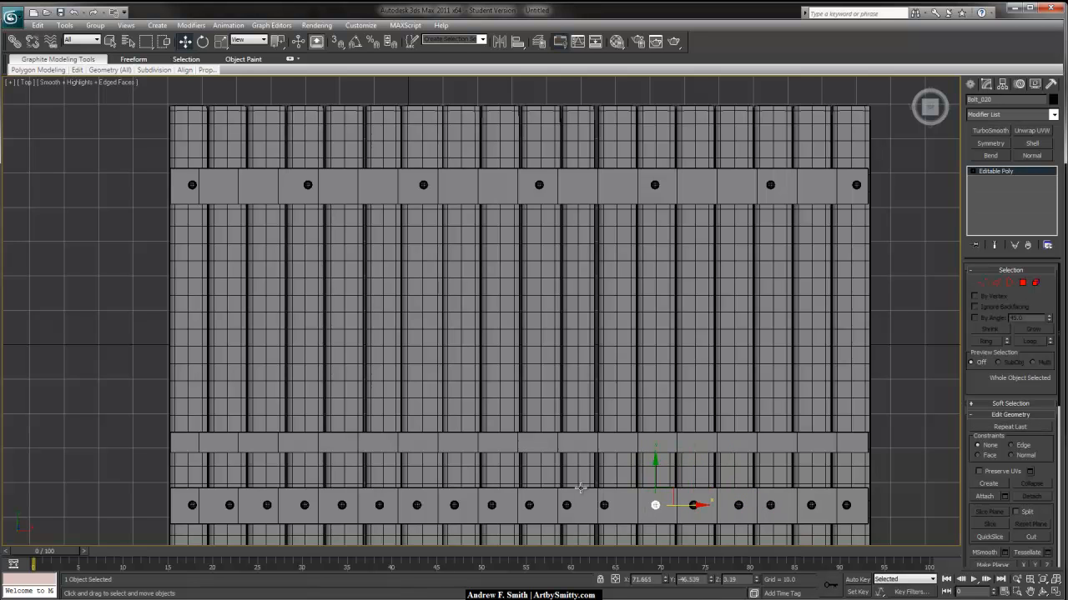
click(607, 505)
drag(606, 504, 612, 504)
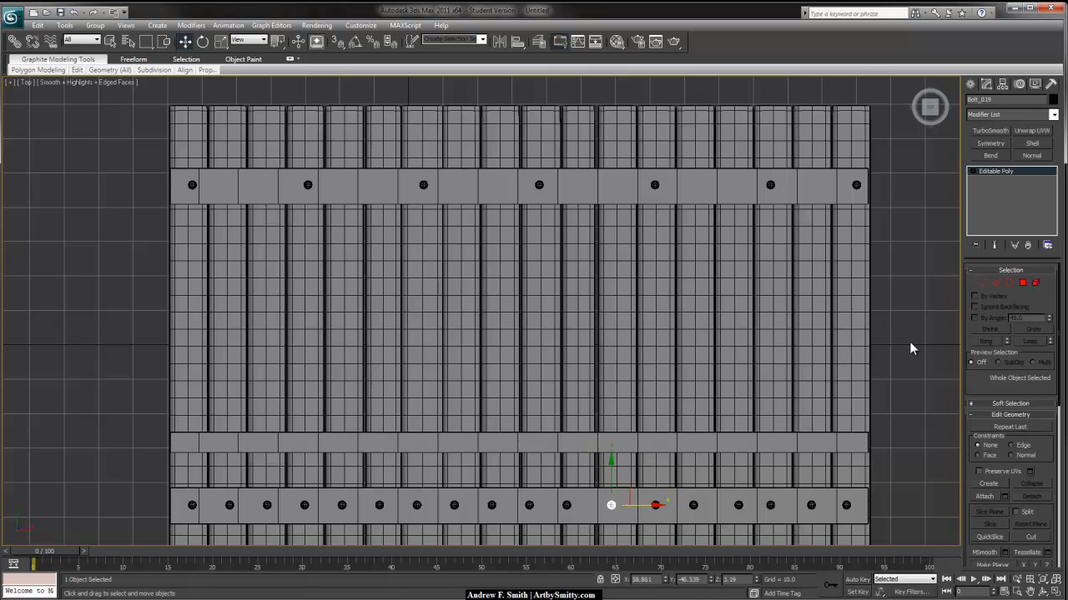
click(913, 346)
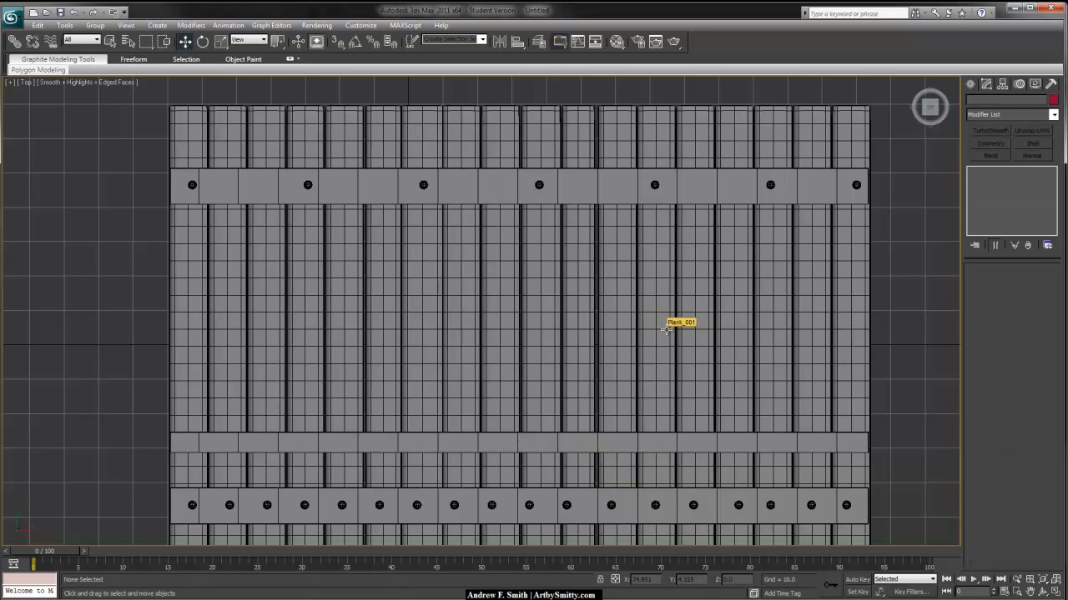
- Attach Bolt_002 through Bolt_025 to Bolt_001 so all bolts form a single object
key(h)
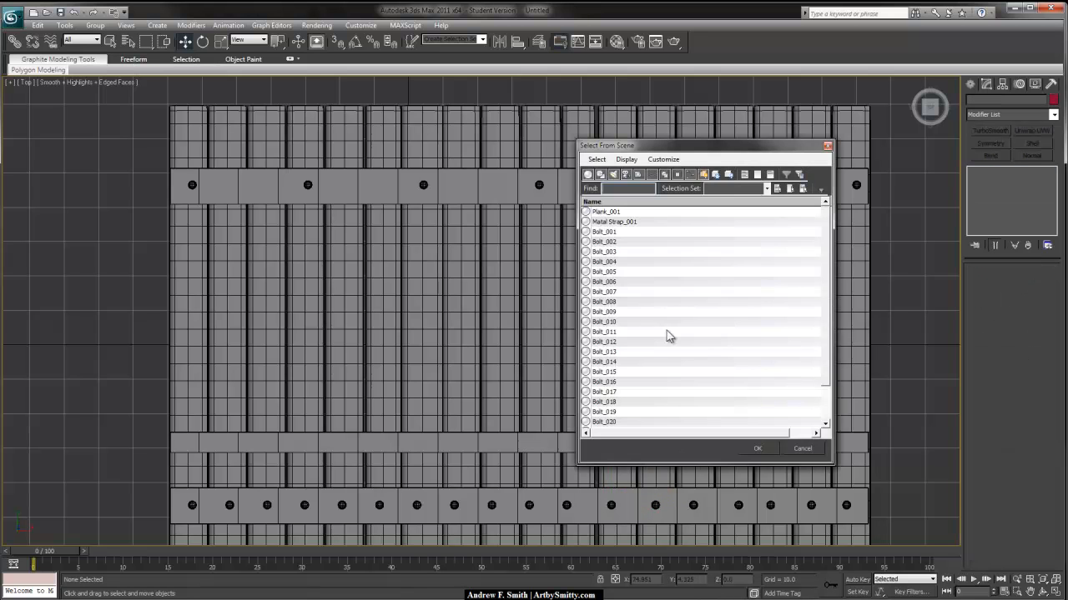
click(827, 147)
click(191, 185)
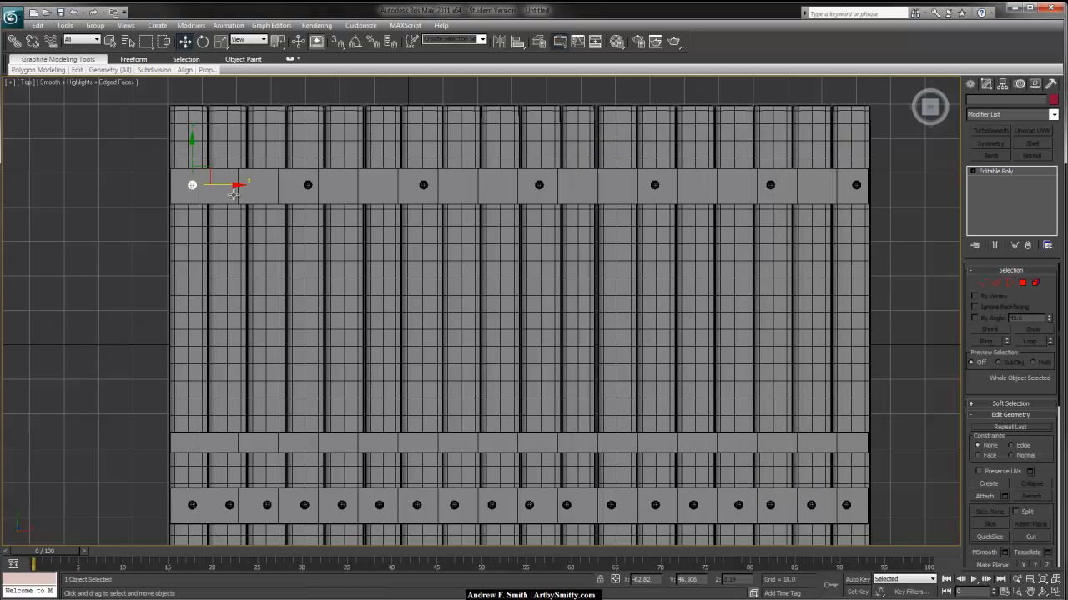
click(1004, 498)
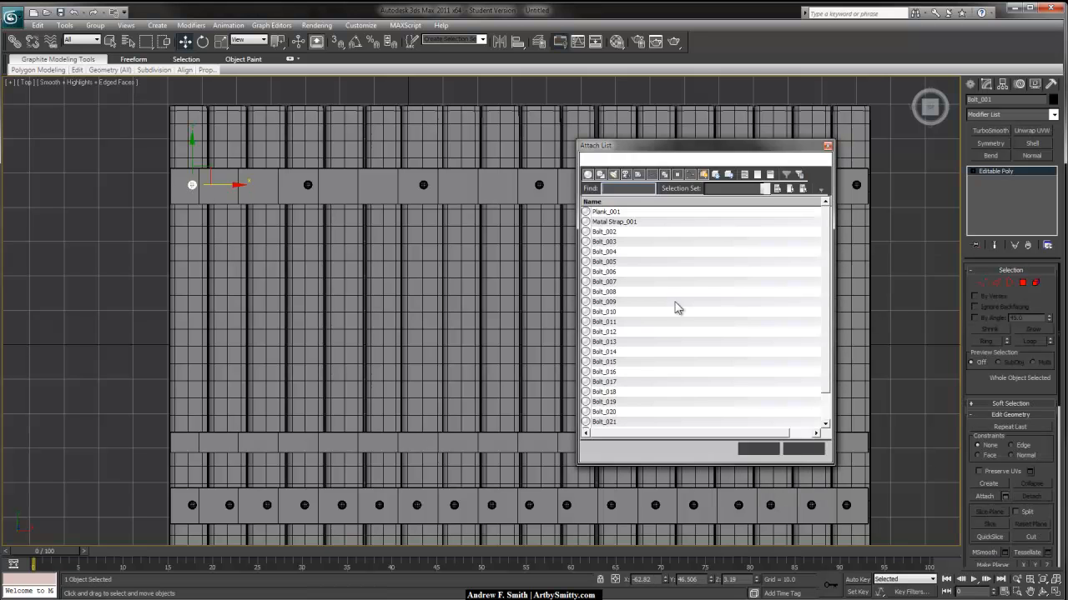
drag(625, 240, 625, 444)
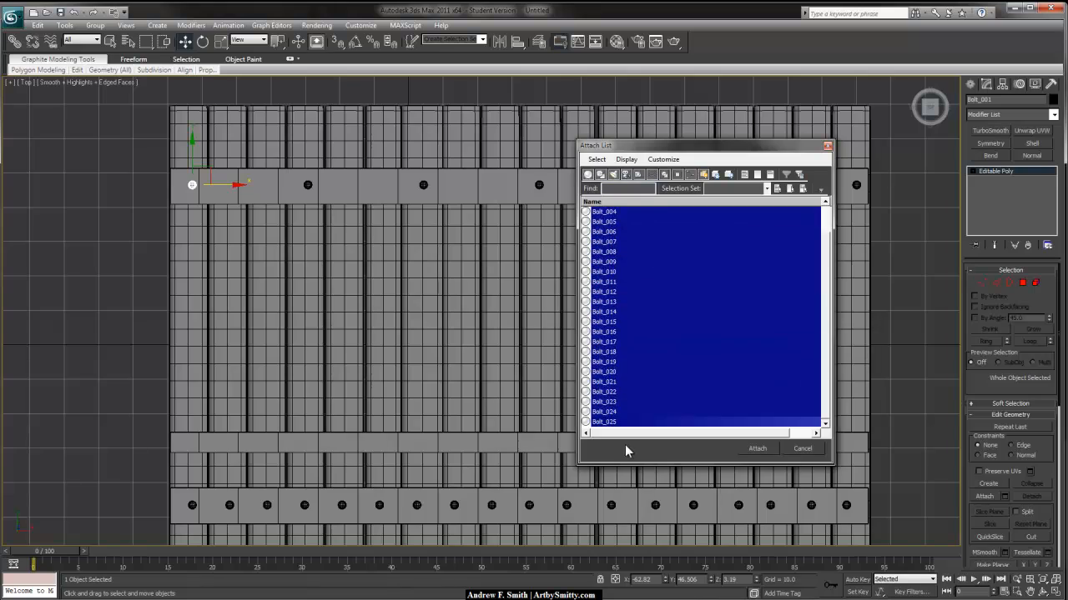
click(756, 447)
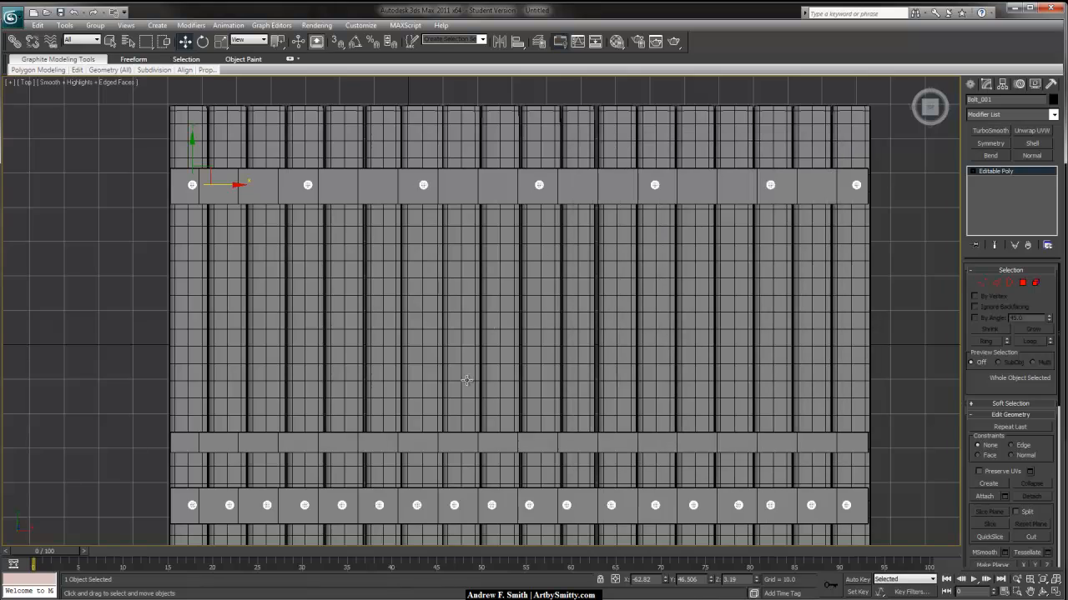
- Examine the bolted plank panel in perspective without the grid, both shaded only and with edged faces
key(p)
alt+middle_drag(473, 367, 543, 286)
key(g)
alt+middle_drag(517, 322, 618, 315)
click(629, 170)
scroll(608, 297, up, 2)
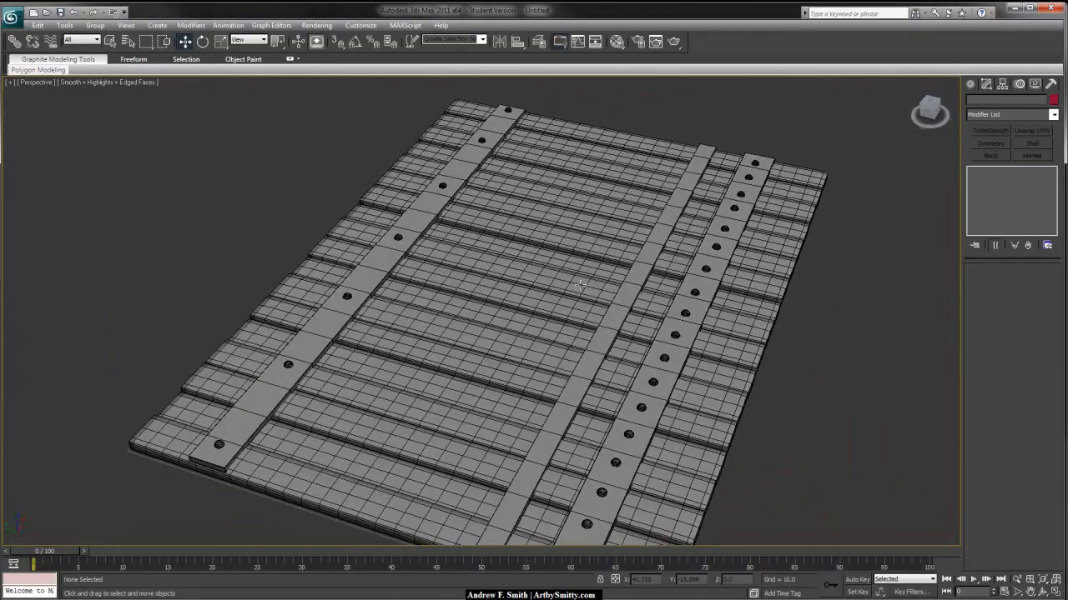
key(F4)
scroll(504, 325, down, 2)
middle_drag(504, 317, 470, 269)
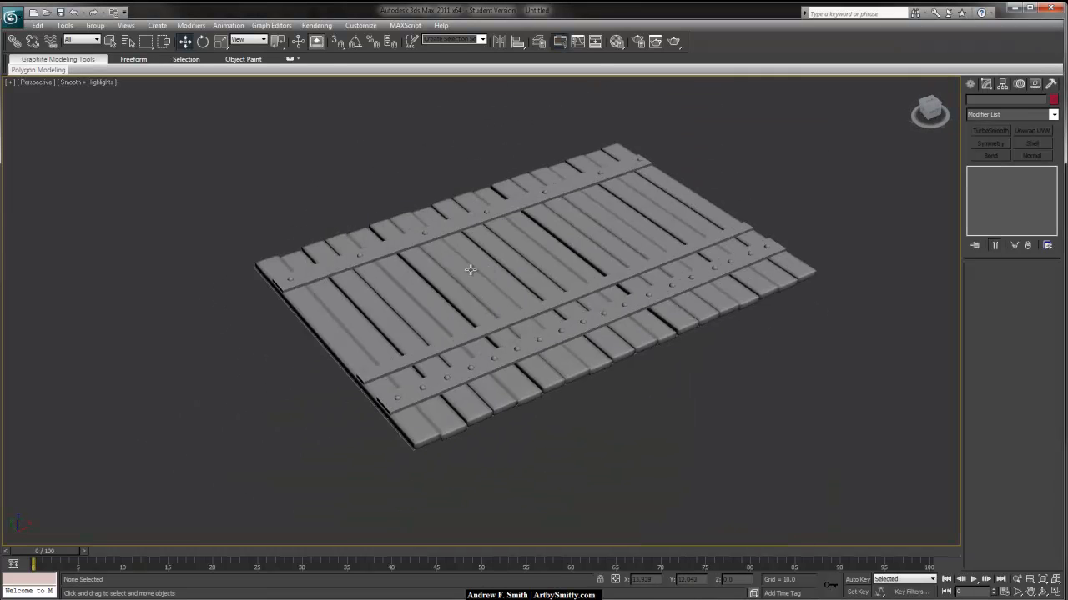
key(F4)
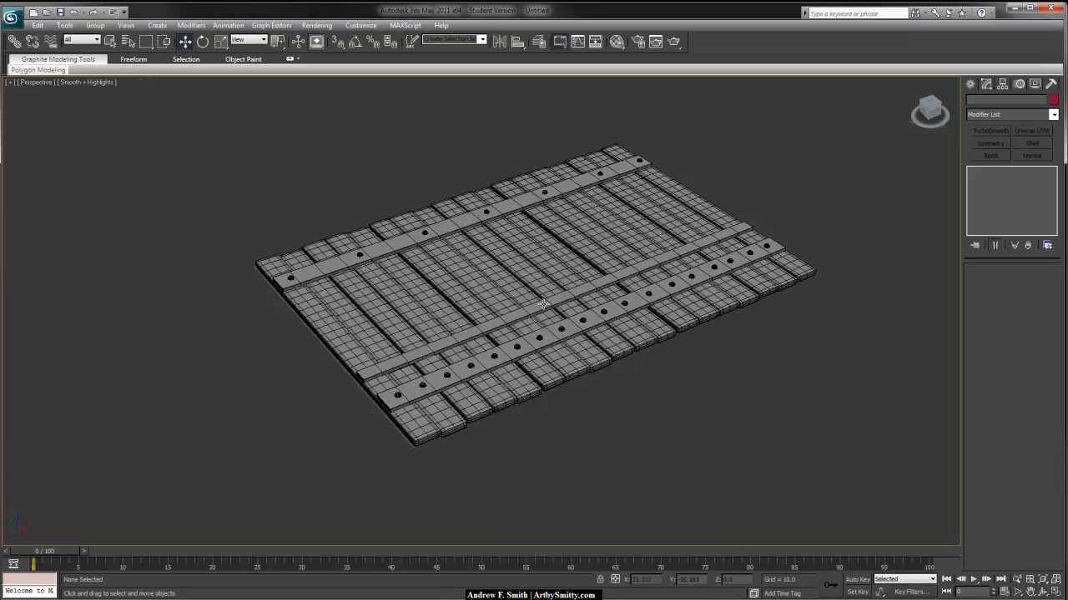
- Add a TurboSmooth modifier to the metal straps and collapse their whole modifier stack
scroll(492, 327, up, 4)
middle_drag(492, 327, 475, 295)
click(579, 323)
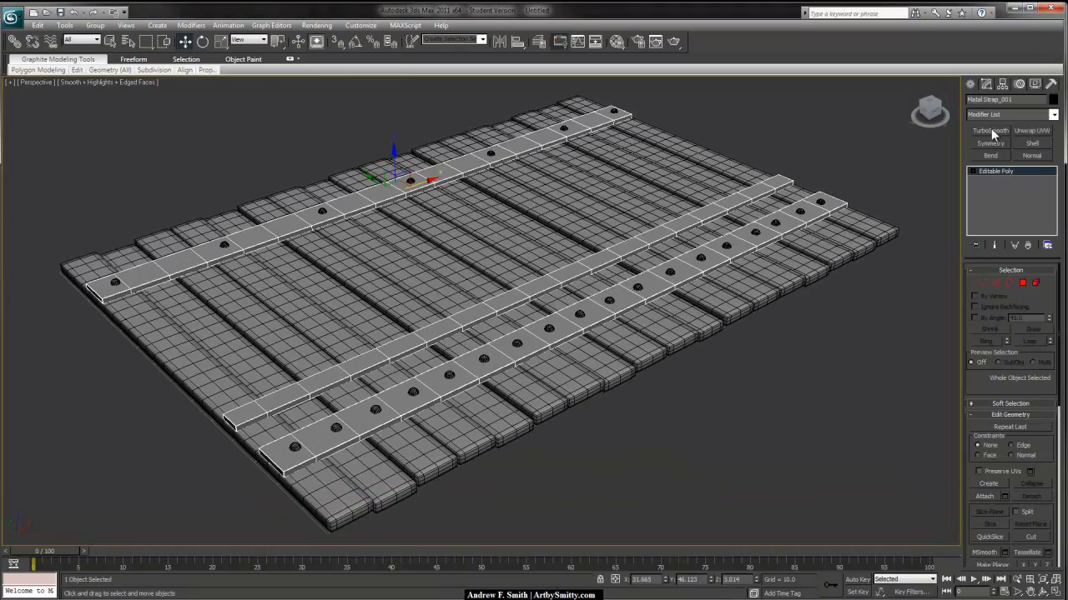
click(990, 131)
right_click(1007, 172)
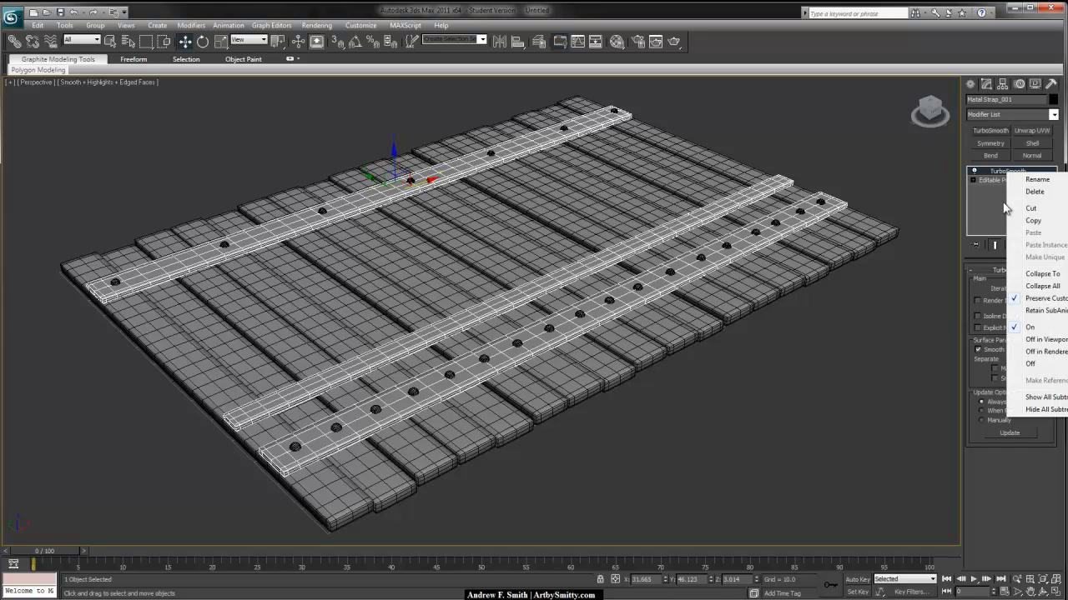
click(1041, 286)
click(586, 343)
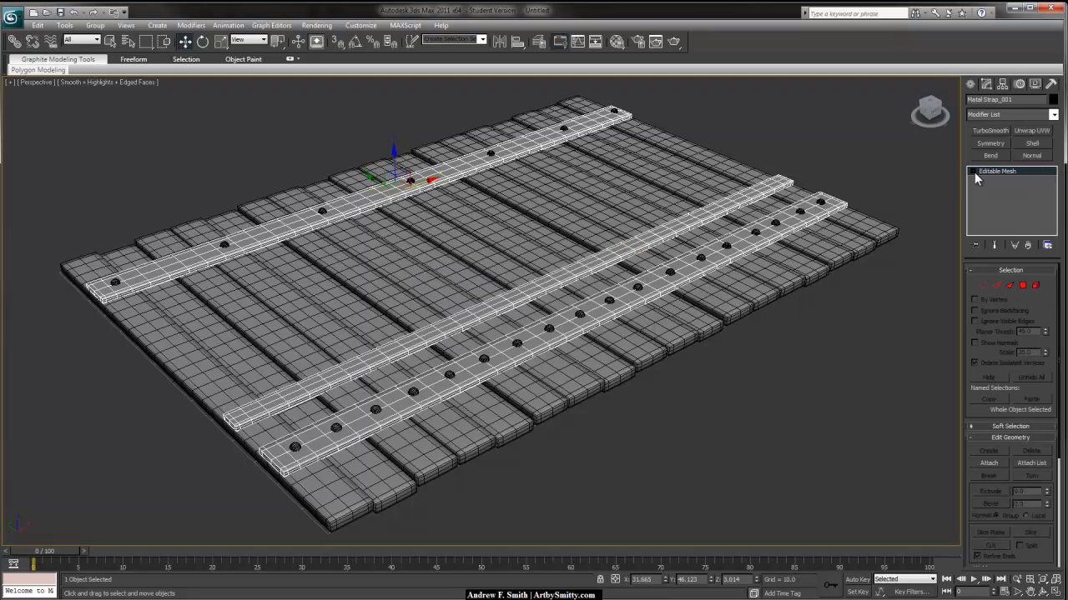
- Convert the collapsed strap mesh to Editable Poly and deselect it
right_click(992, 175)
click(1015, 255)
click(832, 331)
middle_drag(585, 319, 613, 310)
- Clone the planks straight down to about Z -53 as a separate copy below the strapped panel
click(457, 237)
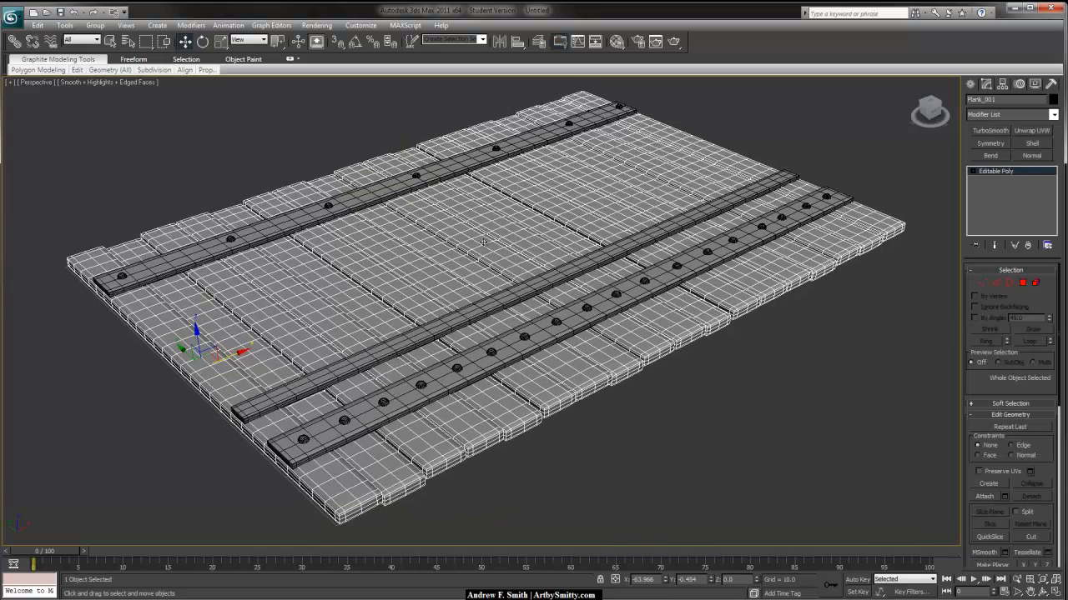
scroll(613, 215, down, 5)
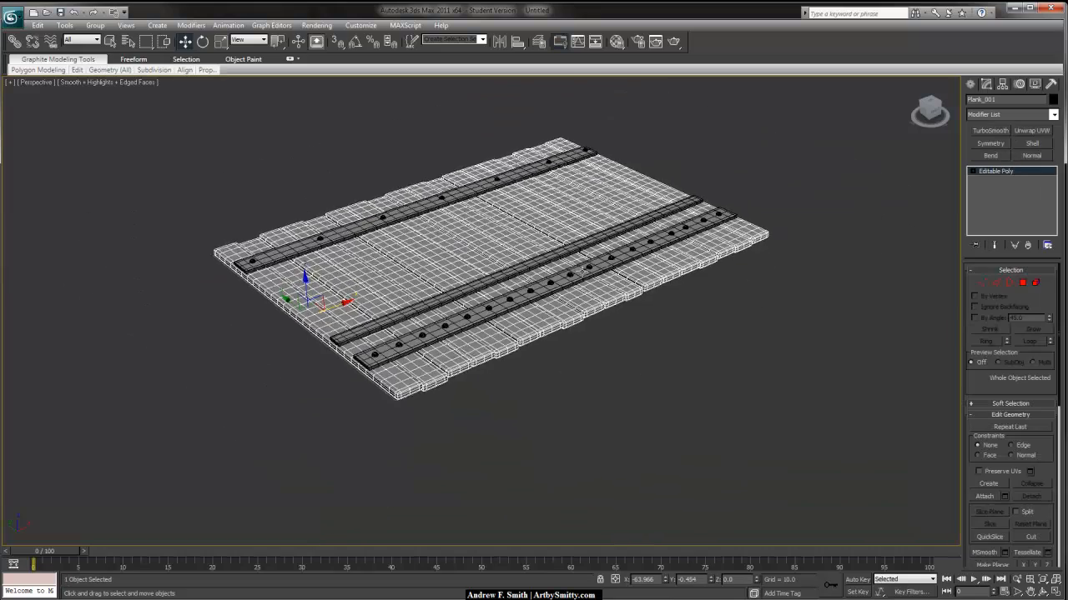
alt+middle_drag(502, 269, 498, 222)
shift+drag(325, 220, 351, 325)
click(532, 352)
alt+middle_drag(589, 255, 594, 279)
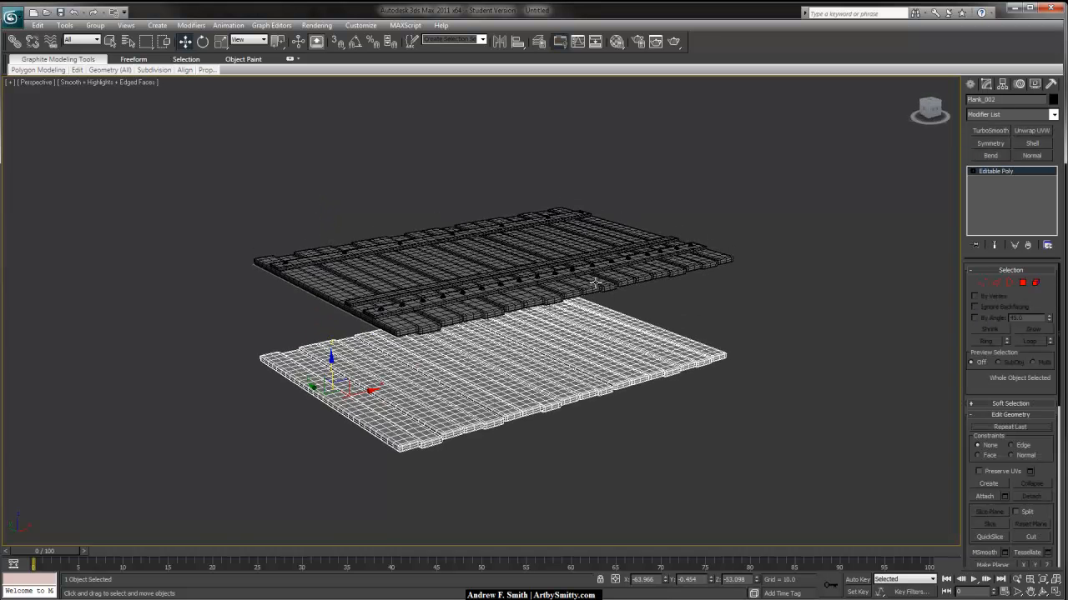
- Rename the lower plank copy Bottom and the original upper planks Barell
scroll(596, 284, up, 3)
text(Bottom)
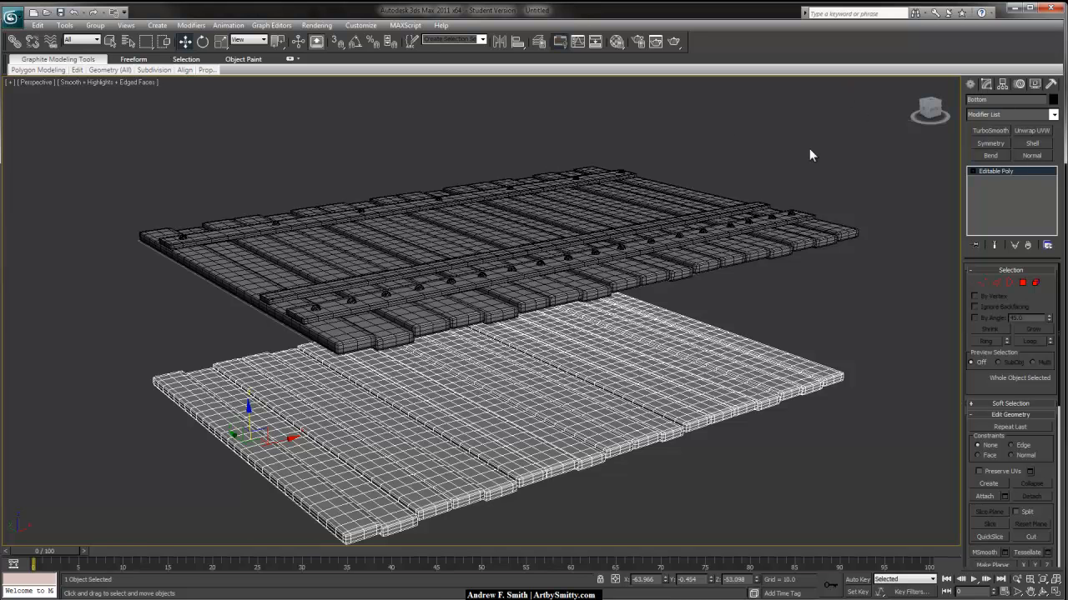
click(809, 149)
click(822, 221)
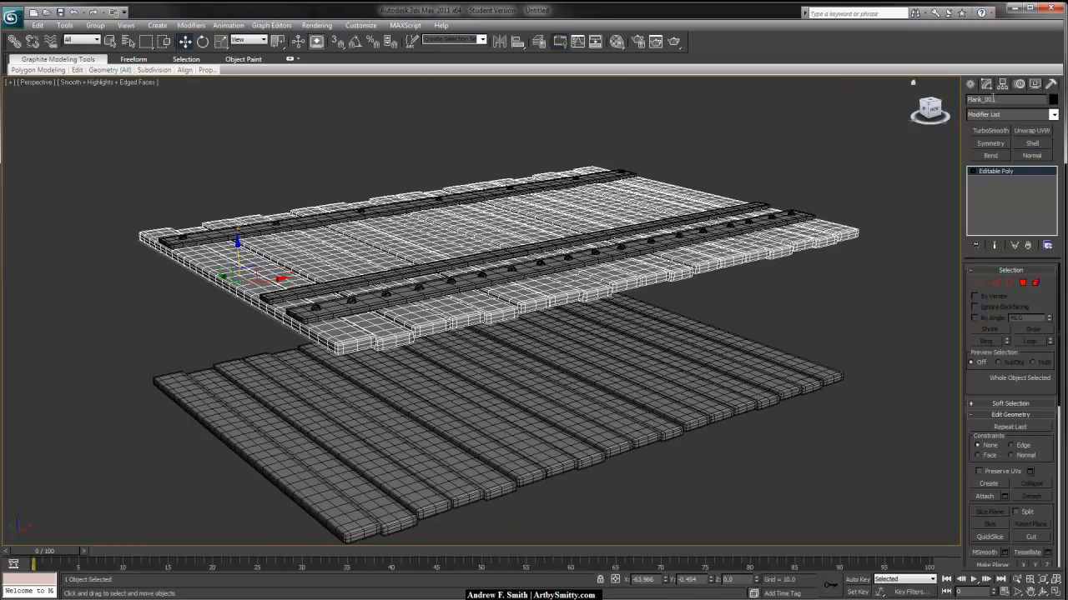
click(993, 99)
text(Barell)
click(725, 142)
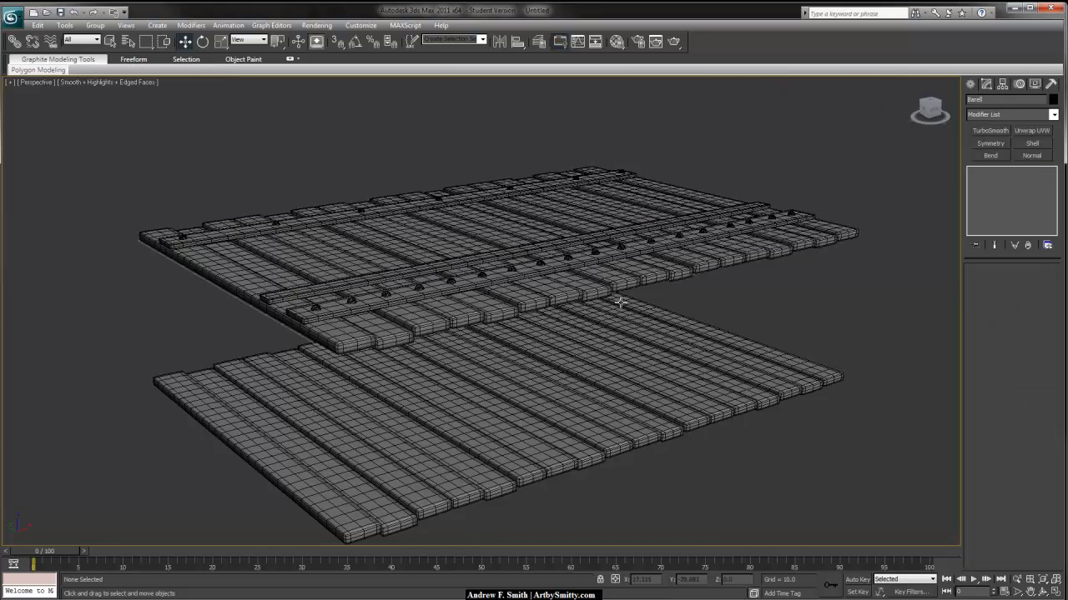
- Attach the metal straps and the bolts to the Barell planks, leaving Bottom separate
scroll(620, 303, up, 2)
click(519, 206)
alt+middle_drag(488, 298, 499, 286)
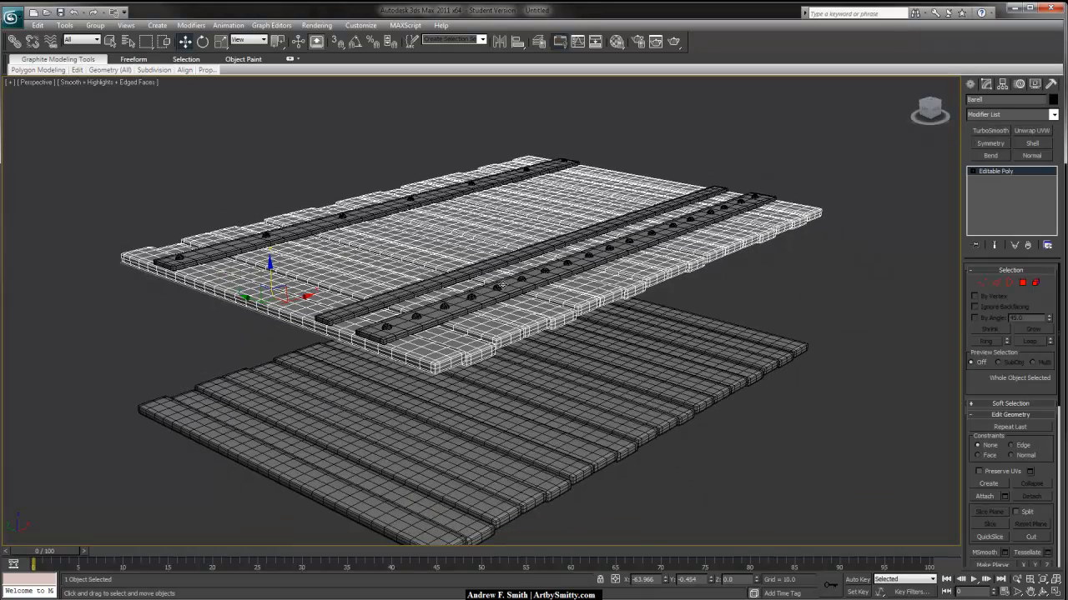
click(1004, 497)
drag(658, 215, 658, 226)
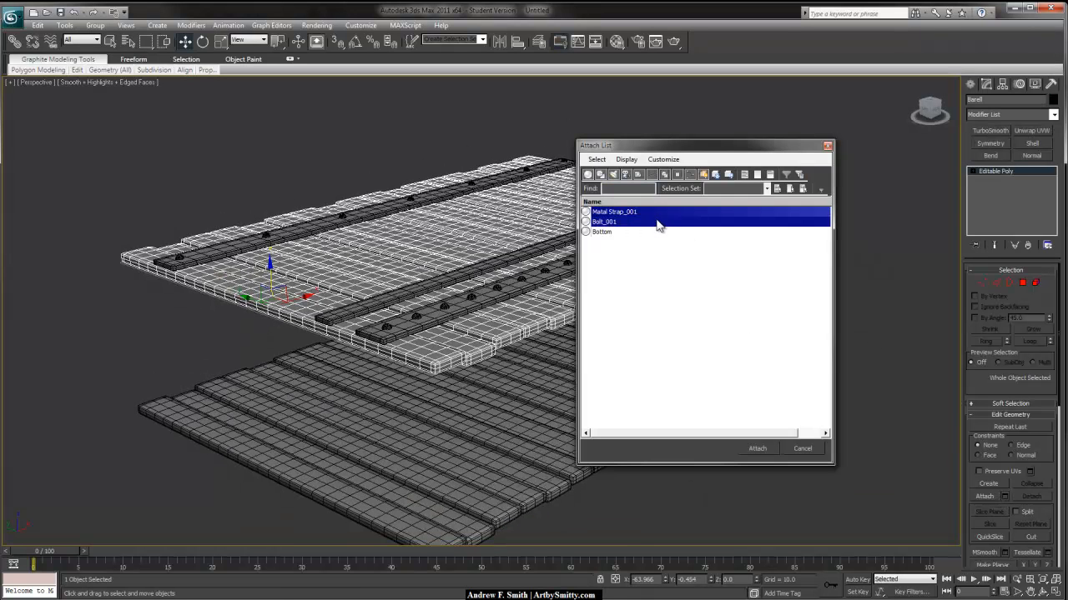
click(757, 448)
alt+middle_drag(659, 250, 677, 196)
click(676, 196)
click(702, 168)
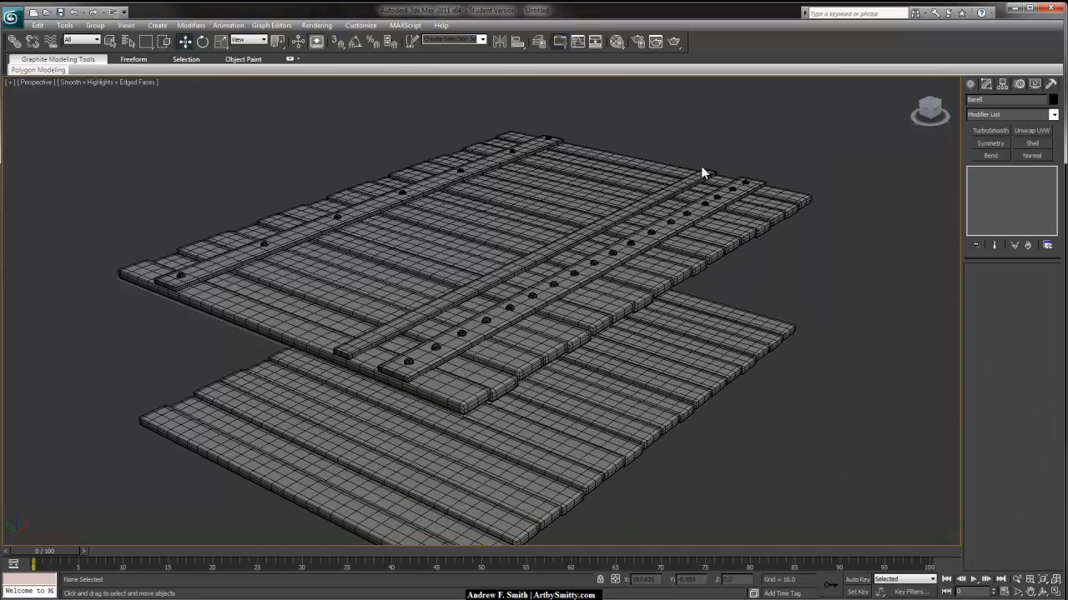
- Center the Barell object's pivot on its geometry
click(522, 243)
click(1003, 85)
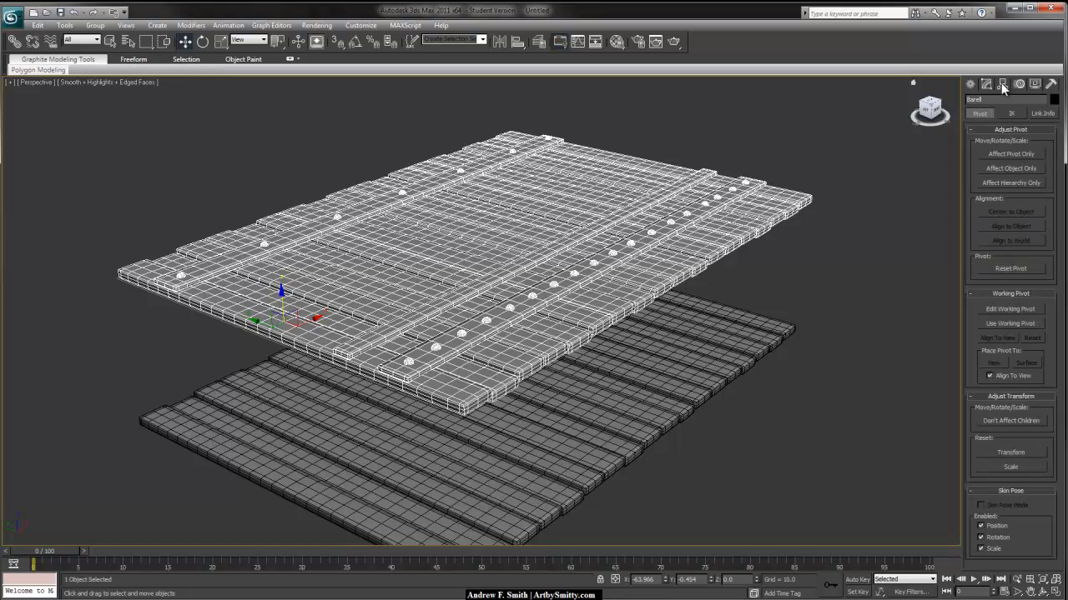
click(1000, 153)
click(999, 211)
click(1010, 156)
- Rotate the Barell panel 90 degrees with angle snap so it stands upright with the narrow strap near the base
middle_drag(668, 278, 633, 232)
key(e)
click(356, 42)
alt+middle_drag(515, 325, 539, 292)
drag(473, 158, 492, 217)
alt+middle_drag(492, 217, 448, 276)
alt+middle_drag(513, 365, 548, 273)
- Reset the Barell panel's X, Y and Z position to place it at the world origin
key(w)
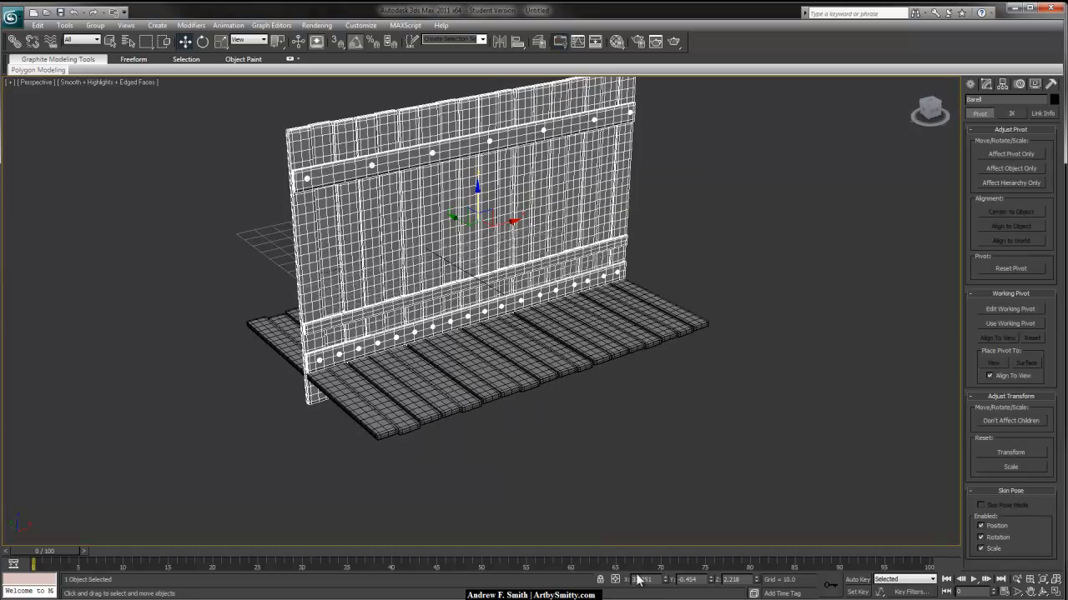
right_click(665, 581)
right_click(711, 582)
right_click(757, 581)
- Center the pivot of the Bottom planks on their geometry
alt+middle_drag(657, 430, 595, 380)
click(603, 358)
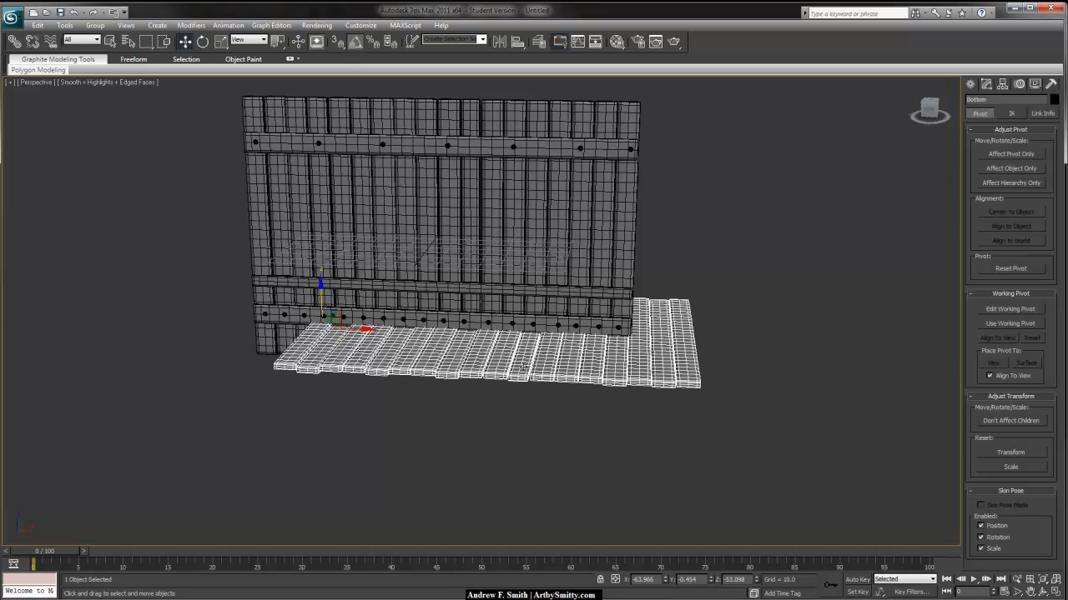
click(992, 157)
click(999, 209)
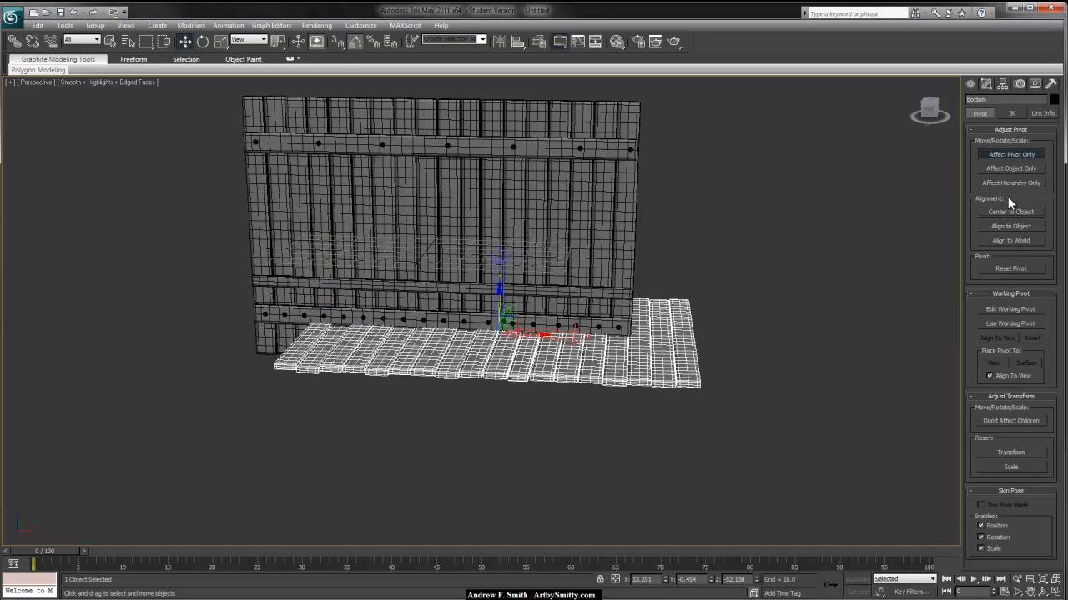
- Reset the Bottom planks' X and Y position to 0 and lower them to about Z -56, near the upright panel's base
click(1019, 153)
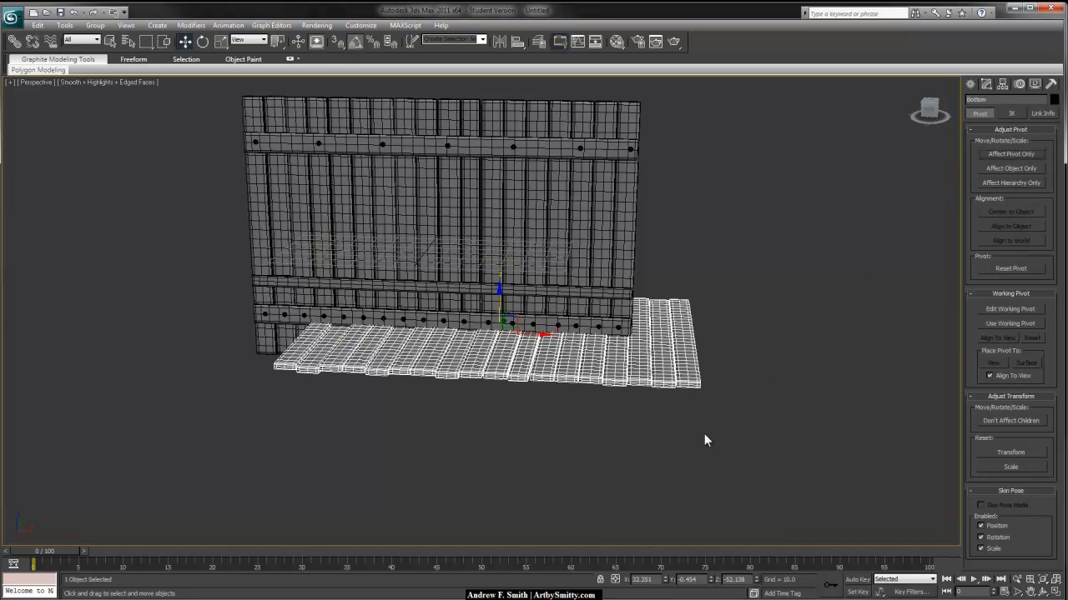
right_click(666, 582)
right_click(711, 582)
alt+middle_drag(656, 428, 520, 298)
mouse_move(520, 300)
mouse_down()
mouse_move(519, 320)
mouse_move(520, 299)
mouse_up()
alt+middle_drag(342, 339, 454, 320)
drag(452, 309, 451, 316)
alt+middle_drag(434, 372, 497, 422)
click(671, 319)
alt+middle_drag(546, 311, 546, 354)
middle_drag(430, 330, 515, 326)
- Apply a Bend modifier to the Barell panel with a 360 degree angle on the X axis to form a cylinder
click(478, 293)
alt+middle_drag(422, 345, 426, 348)
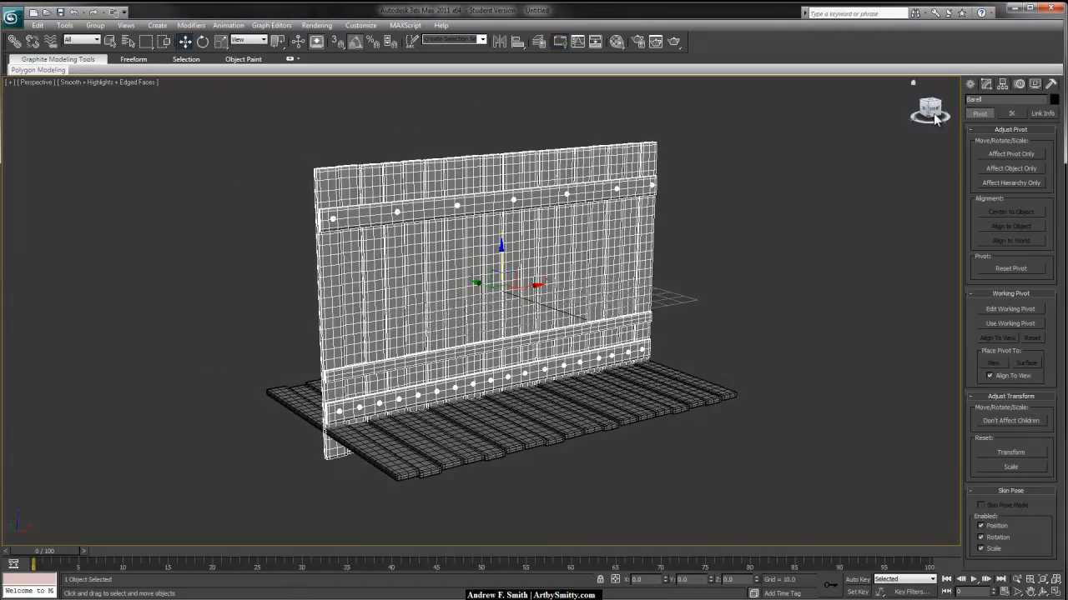
click(986, 85)
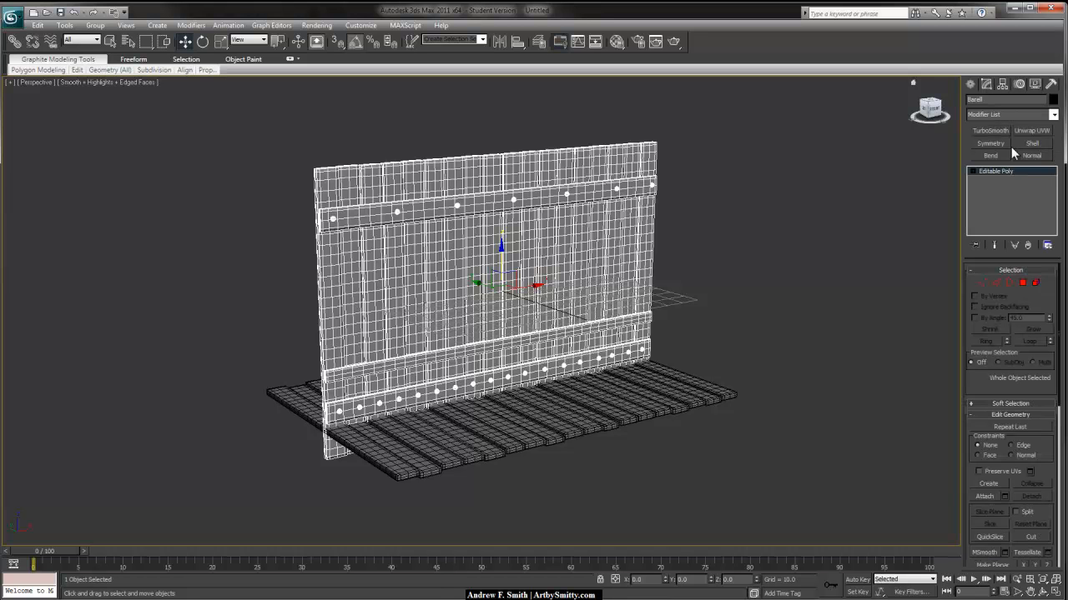
click(989, 156)
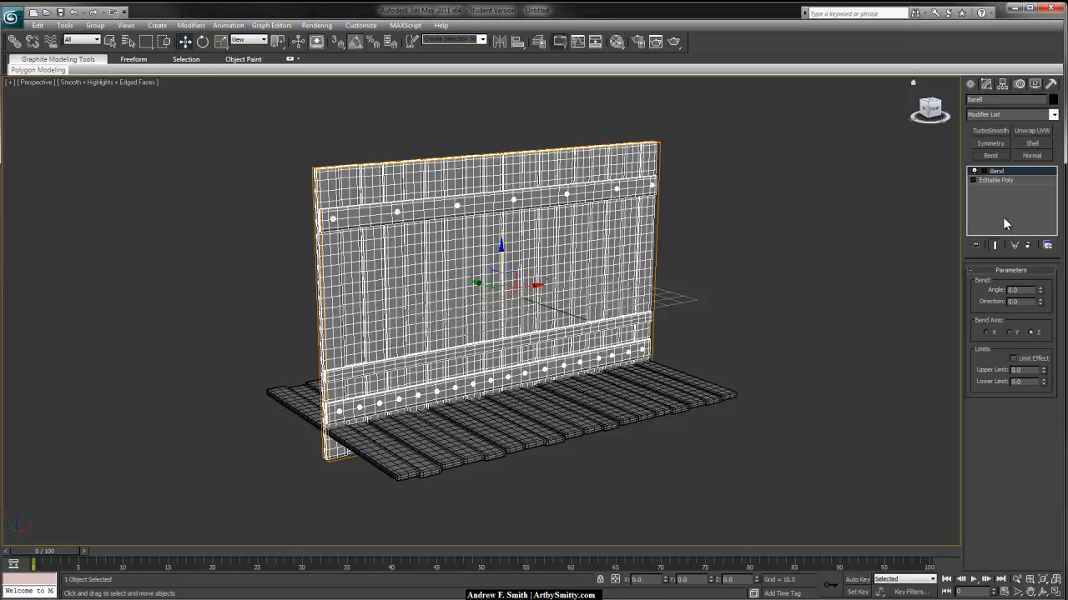
double_click(1014, 290)
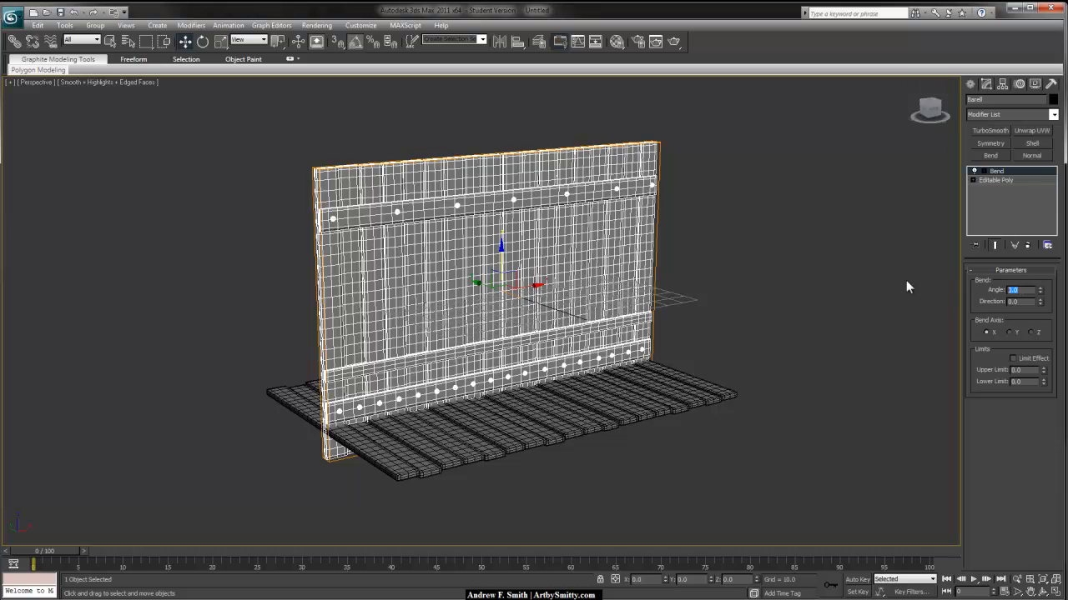
text(360)
key(Return)
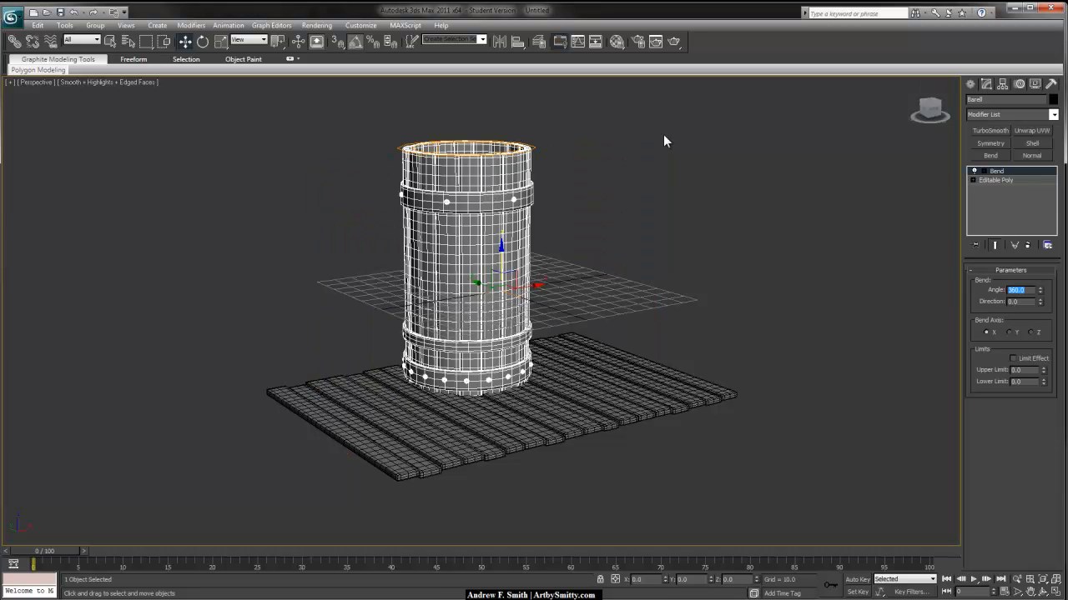
- Examine the bent barrel from several angles, with and without edged faces
alt+middle_drag(387, 193, 404, 193)
click(626, 201)
alt+middle_drag(522, 290, 610, 242)
key(F4)
alt+middle_drag(454, 327, 496, 266)
scroll(524, 314, up, 3)
key(g)
key(F4)
scroll(558, 309, down, 3)
- Add a Spherify modifier to the Barell cylinder and set its percent to 45
click(500, 267)
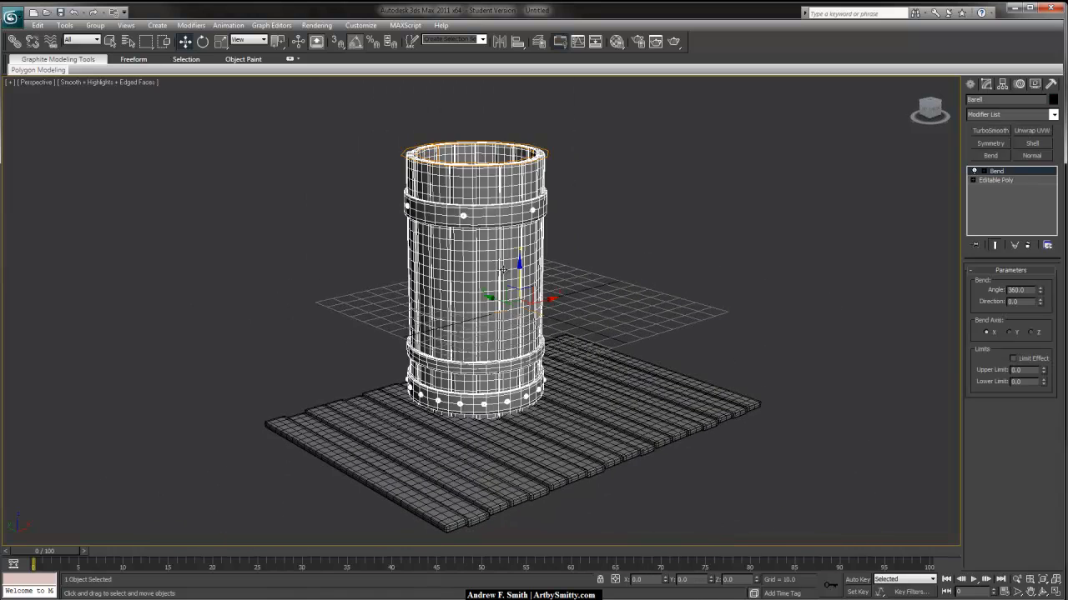
click(1054, 114)
scroll(1048, 372, down, 10)
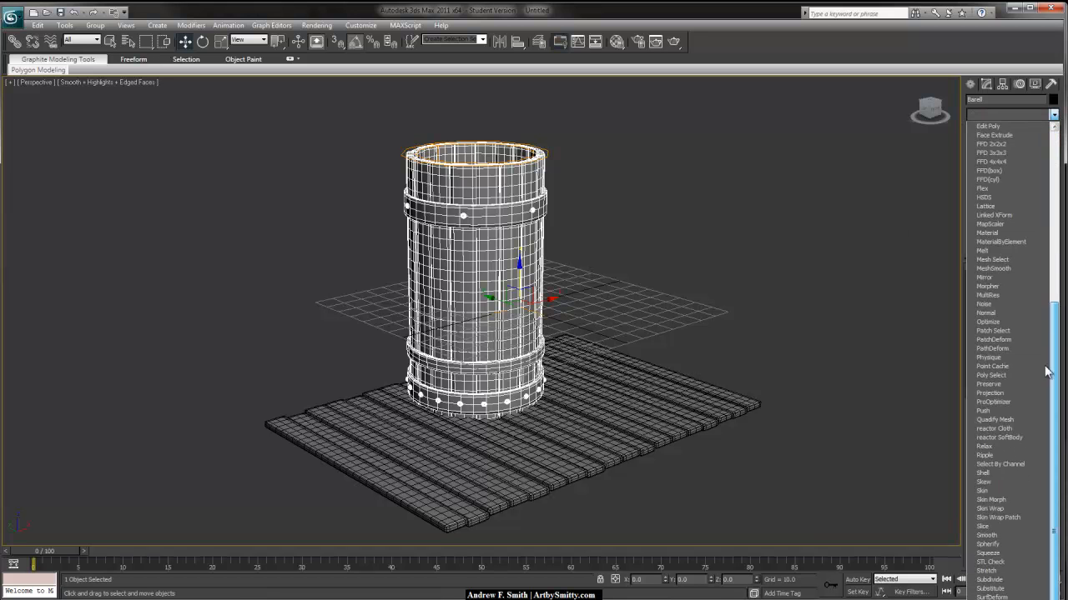
click(983, 543)
drag(1038, 284, 1035, 314)
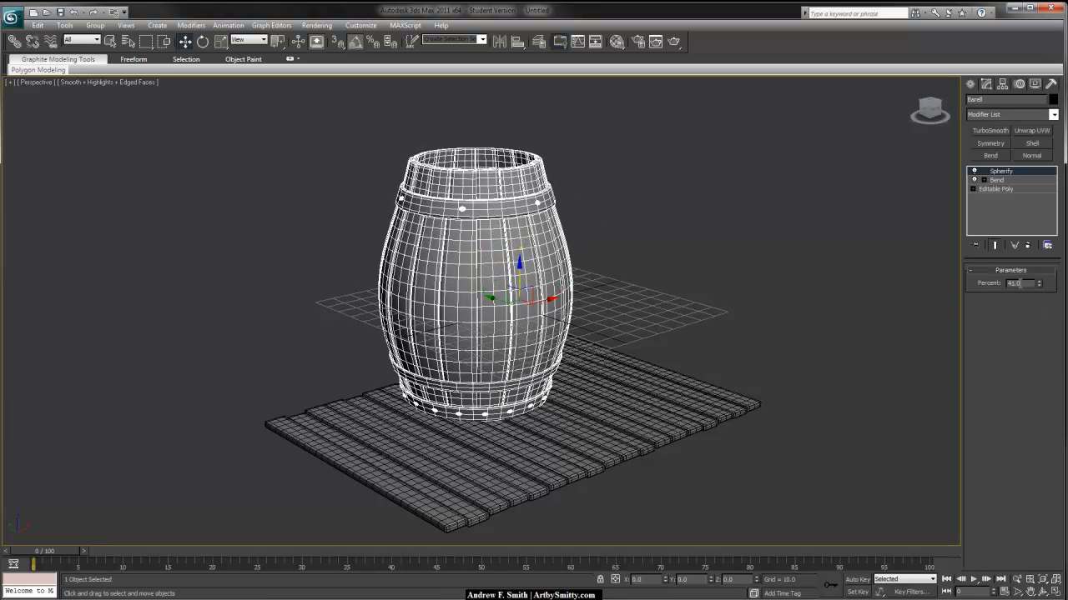
text(45)
key(Return)
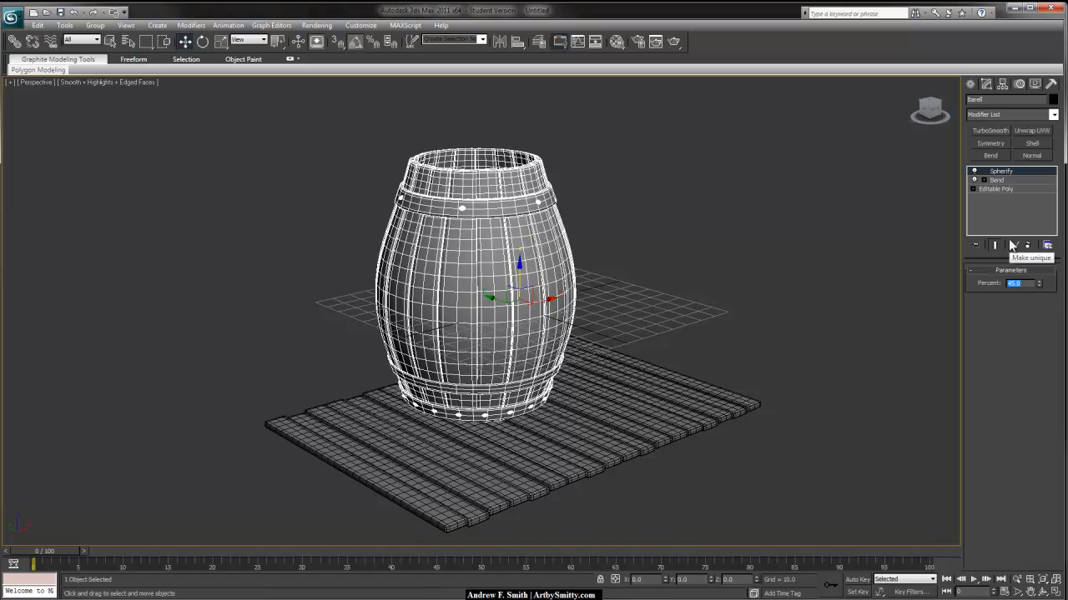
- Try rotating the gizmo of the barrel's Bend modifier
alt+middle_drag(818, 326, 656, 307)
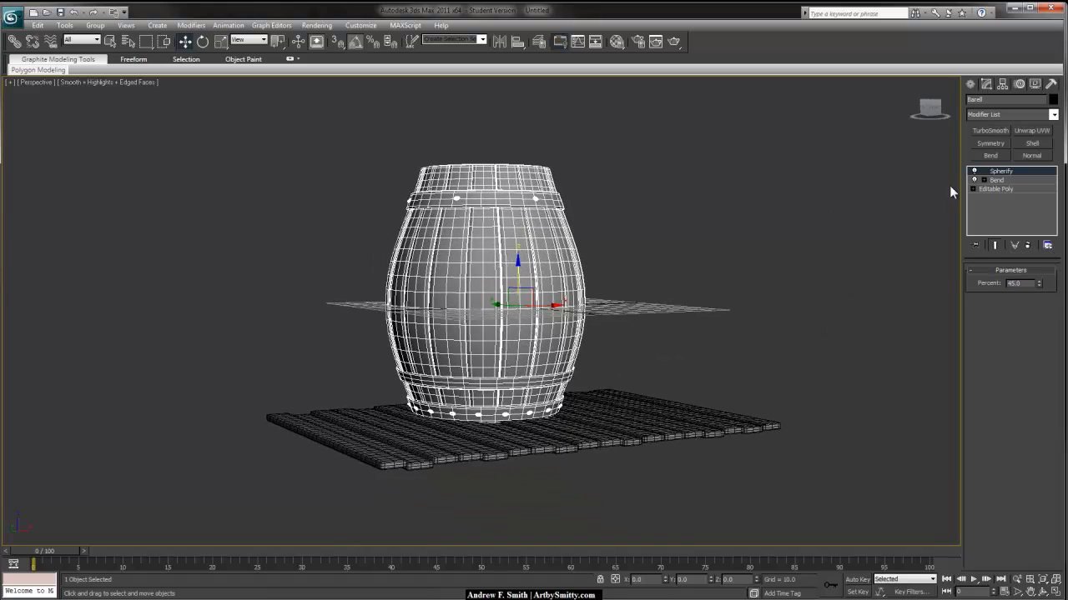
alt+middle_drag(703, 218, 685, 244)
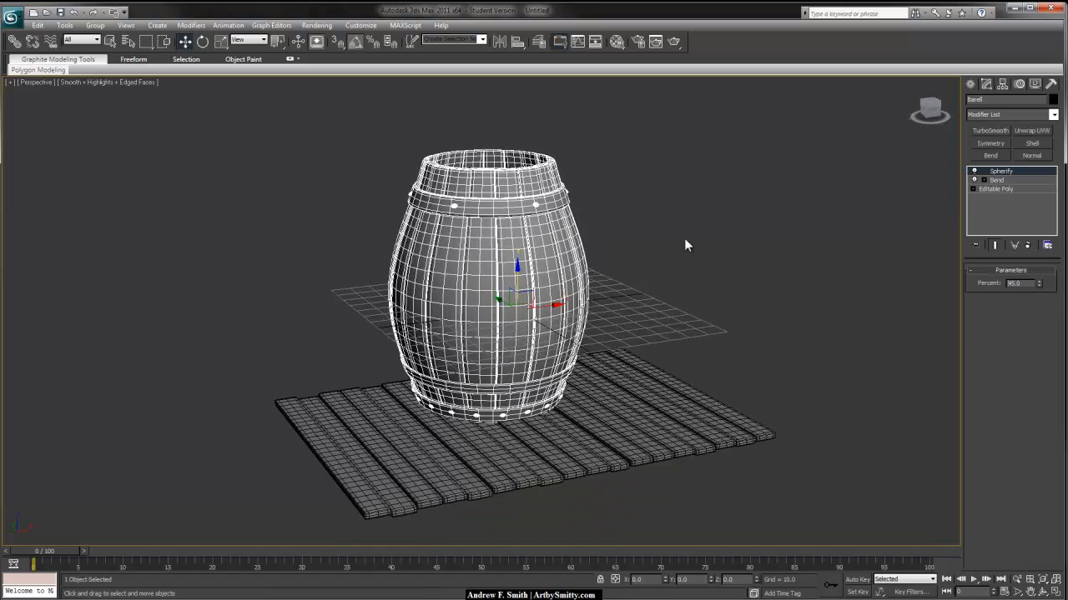
click(984, 180)
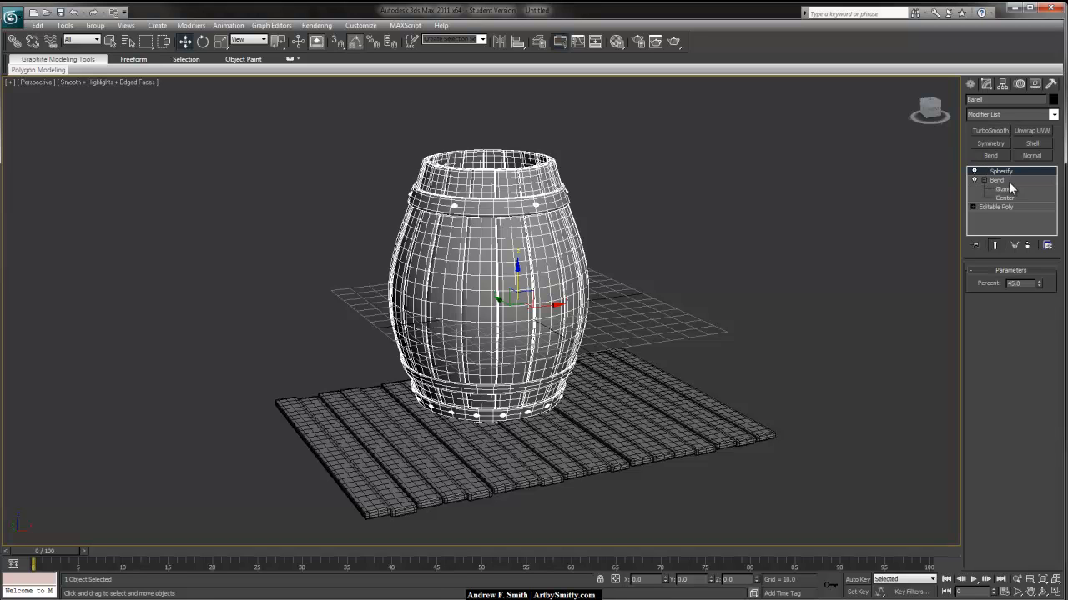
click(1008, 189)
key(e)
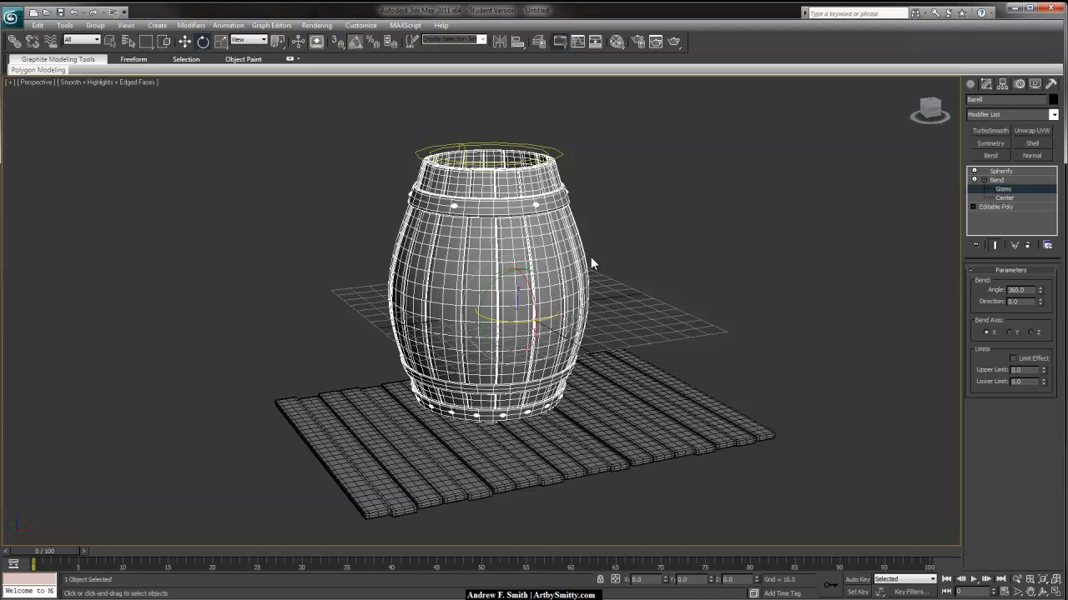
alt+middle_drag(613, 270, 526, 294)
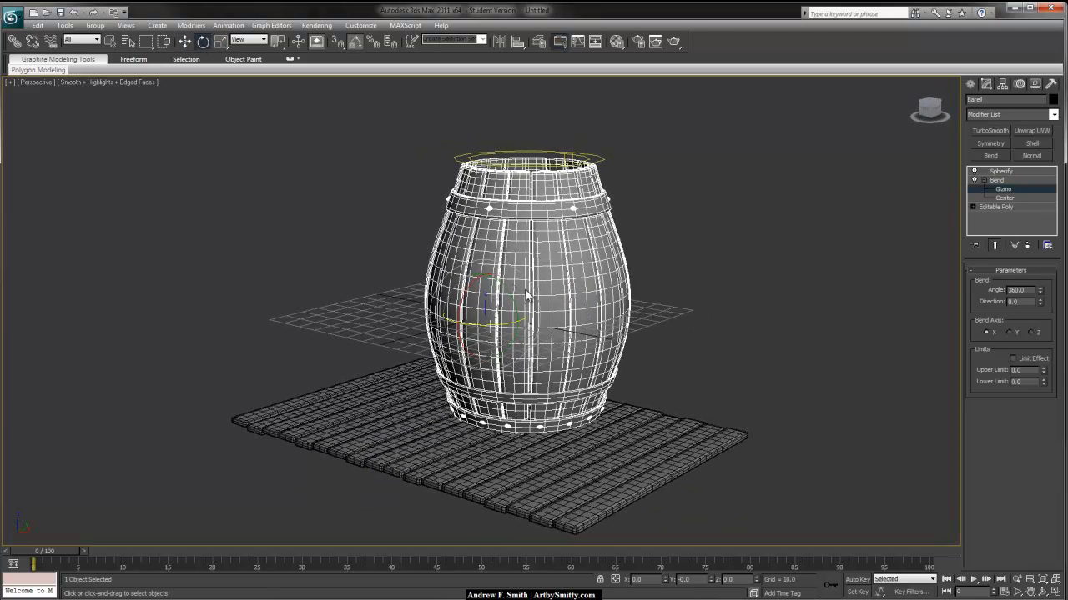
drag(503, 286, 663, 294)
right_click(663, 294)
alt+middle_drag(657, 258, 700, 250)
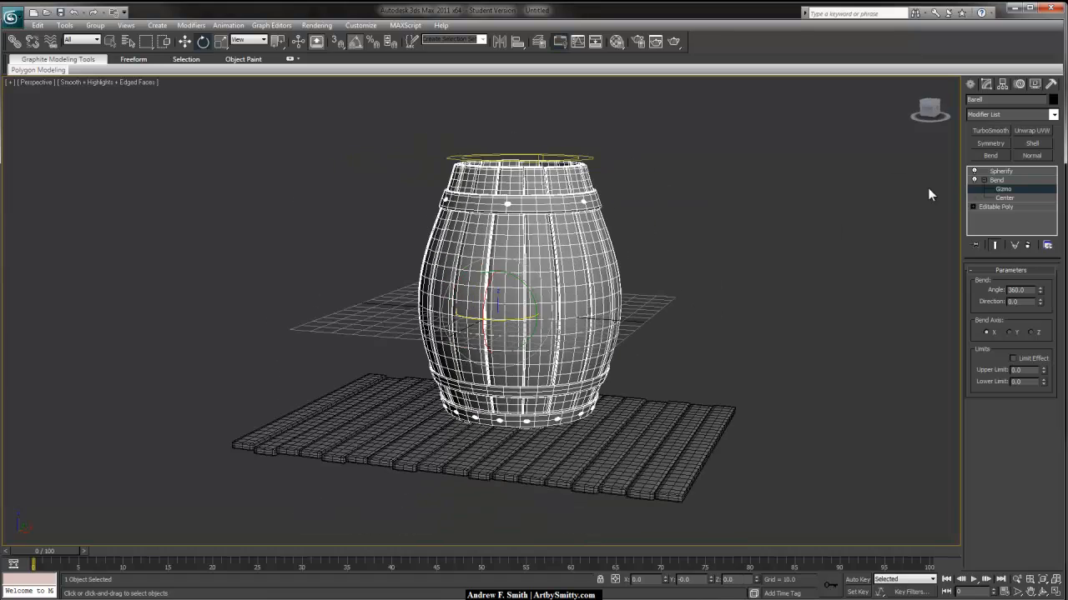
click(982, 181)
click(1001, 171)
- Collapse the barrel's whole modifier stack into an Editable Poly
alt+middle_drag(562, 291, 584, 298)
scroll(593, 295, up, 3)
scroll(577, 290, down, 3)
right_click(1000, 188)
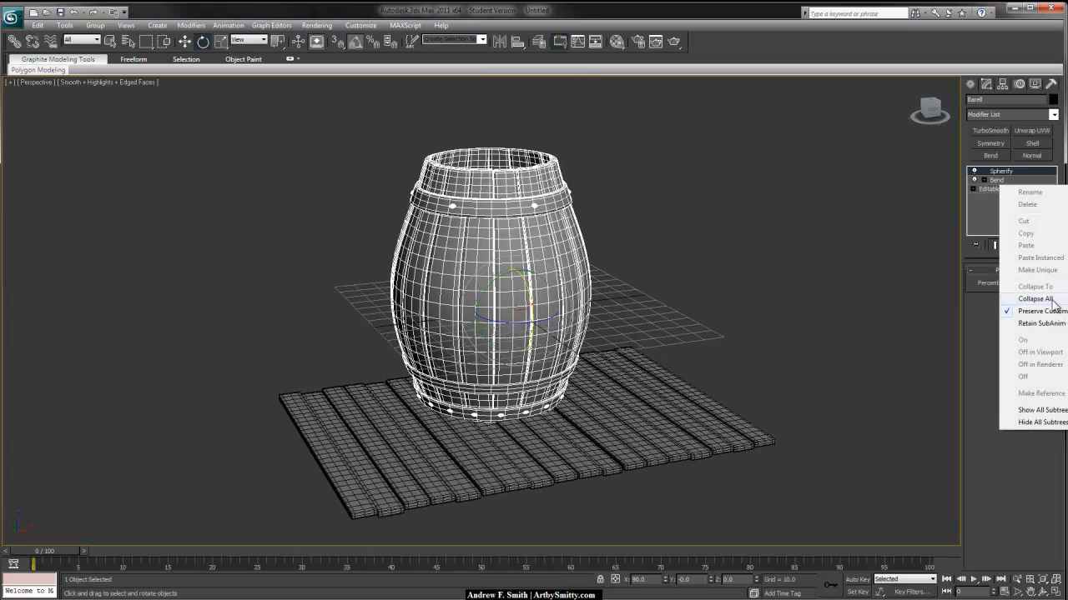
click(1023, 302)
click(584, 341)
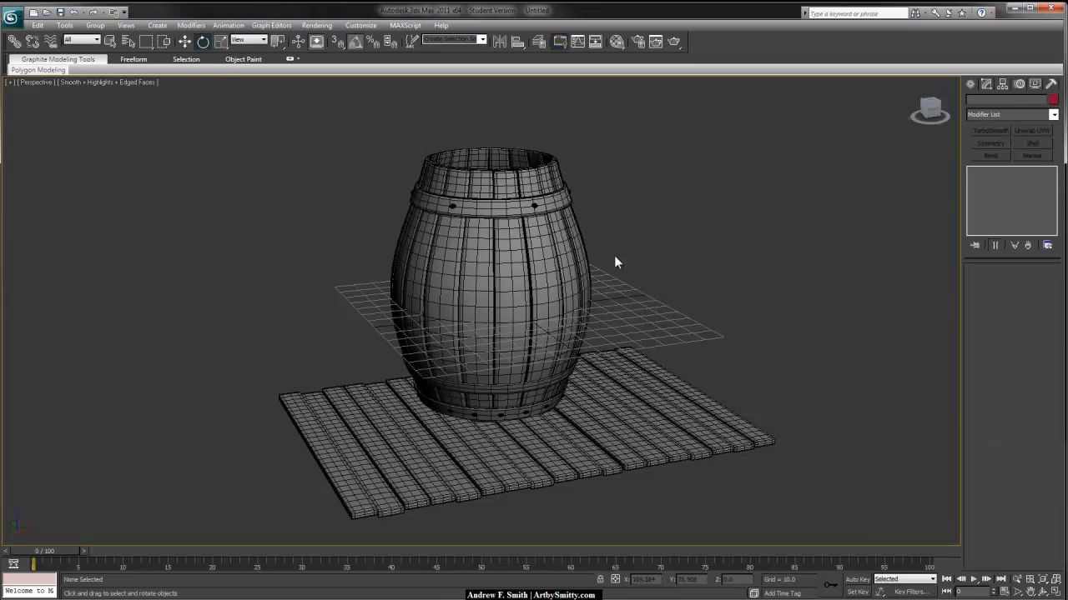
- Examine the collapsed barrel's planks, straps and bolts from several sides
scroll(544, 287, up, 4)
alt+middle_drag(544, 287, 488, 203)
middle_drag(517, 264, 510, 262)
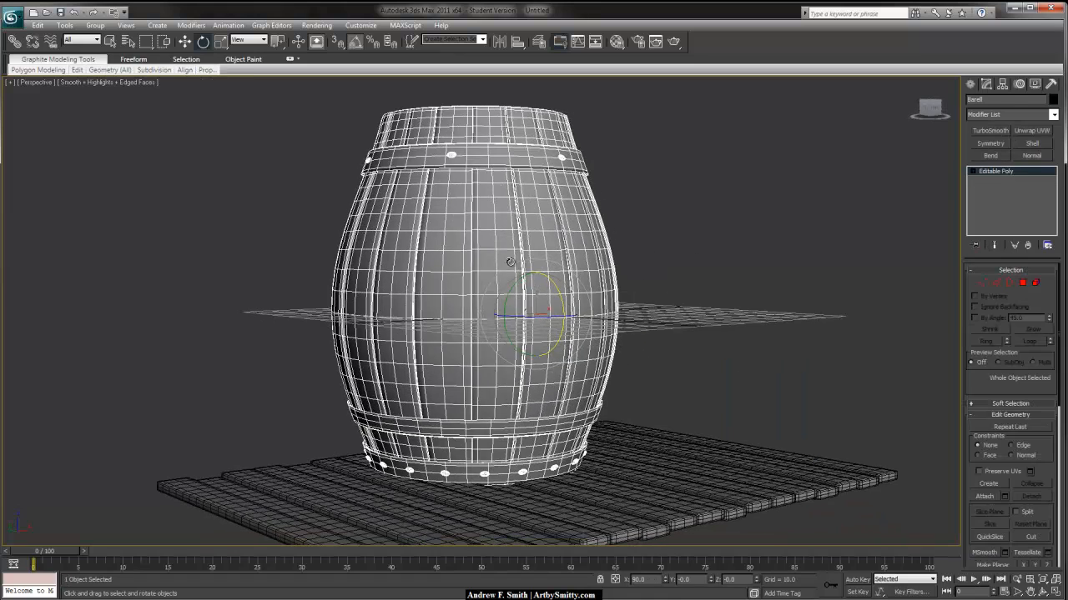
click(687, 226)
scroll(429, 236, down, 3)
alt+middle_drag(453, 222, 489, 254)
mouse_move(444, 283)
alt+middle_down()
mouse_move(453, 276)
mouse_move(438, 269)
alt+middle_up()
scroll(441, 223, up, 3)
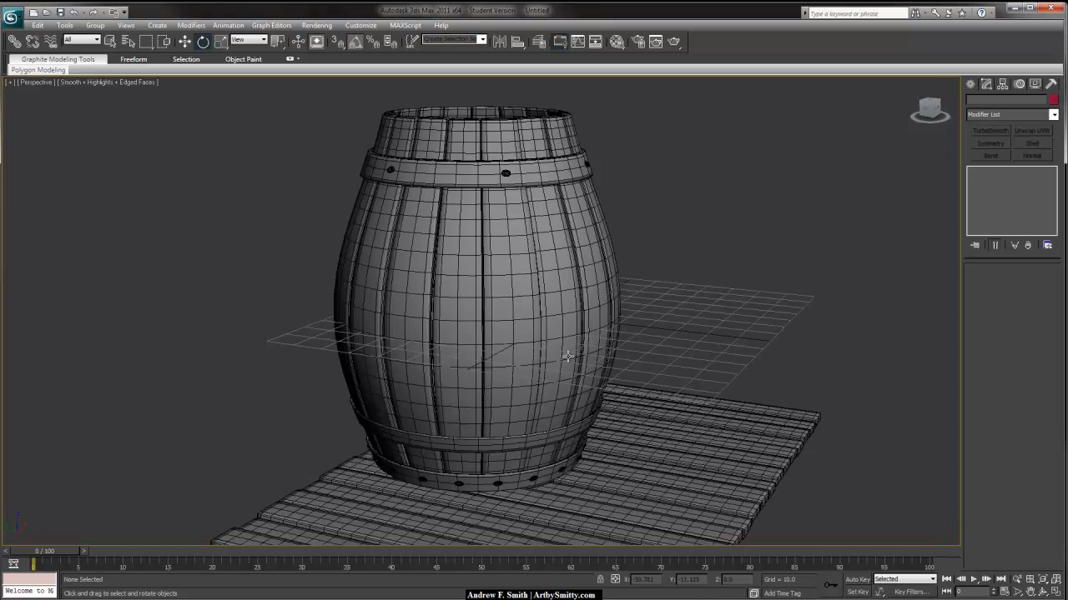
alt+middle_drag(544, 348, 507, 276)
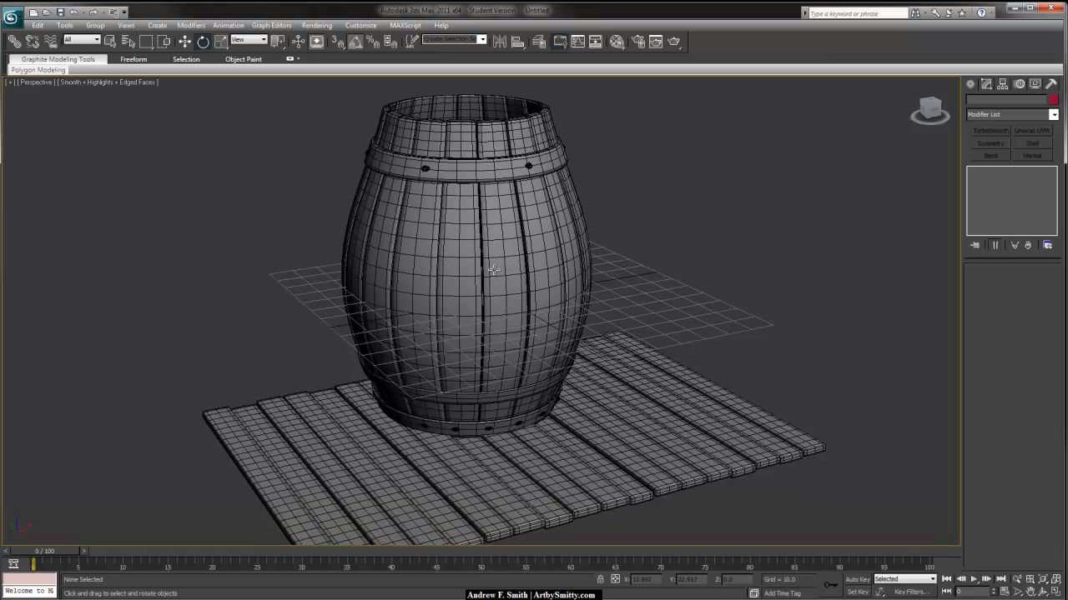
scroll(494, 270, down, 3)
scroll(482, 268, up, 2)
- Center the Barell object's pivot on its bent geometry
click(526, 224)
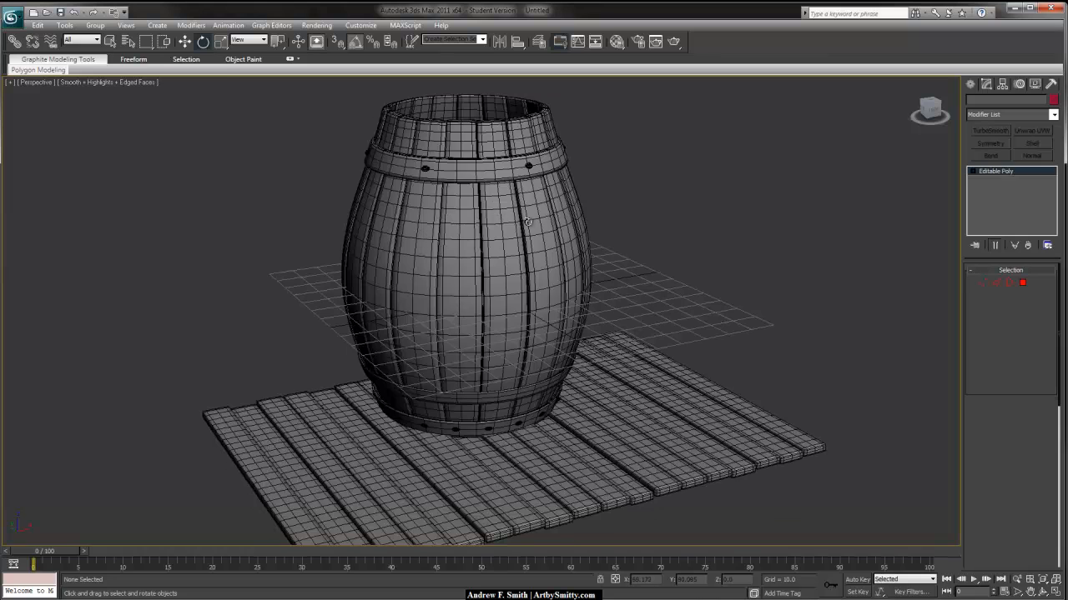
scroll(559, 268, up, 2)
alt+middle_drag(560, 268, 593, 265)
key(w)
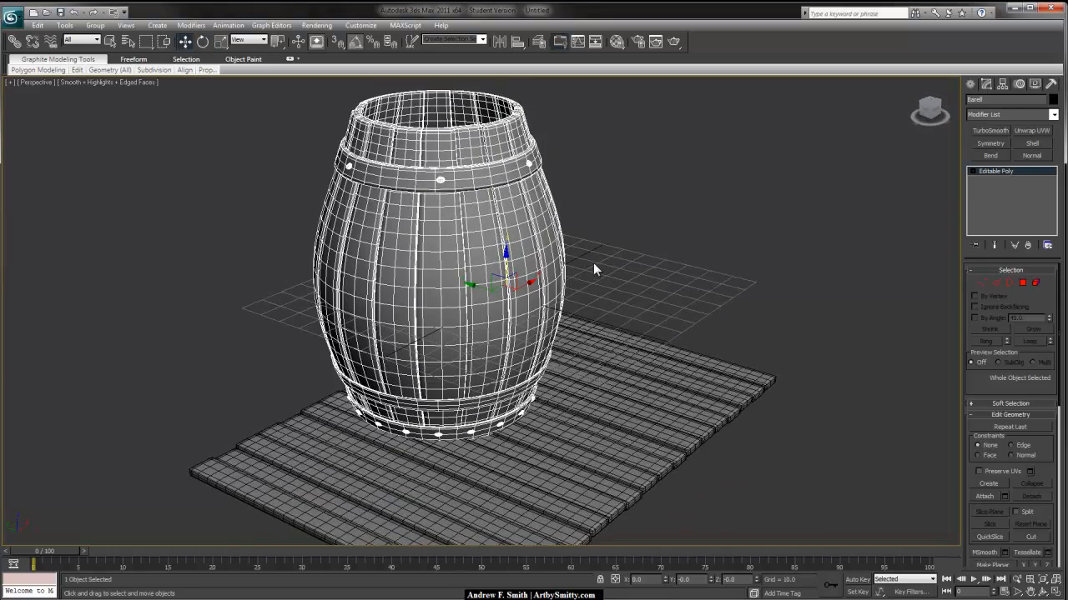
click(1002, 84)
click(1010, 155)
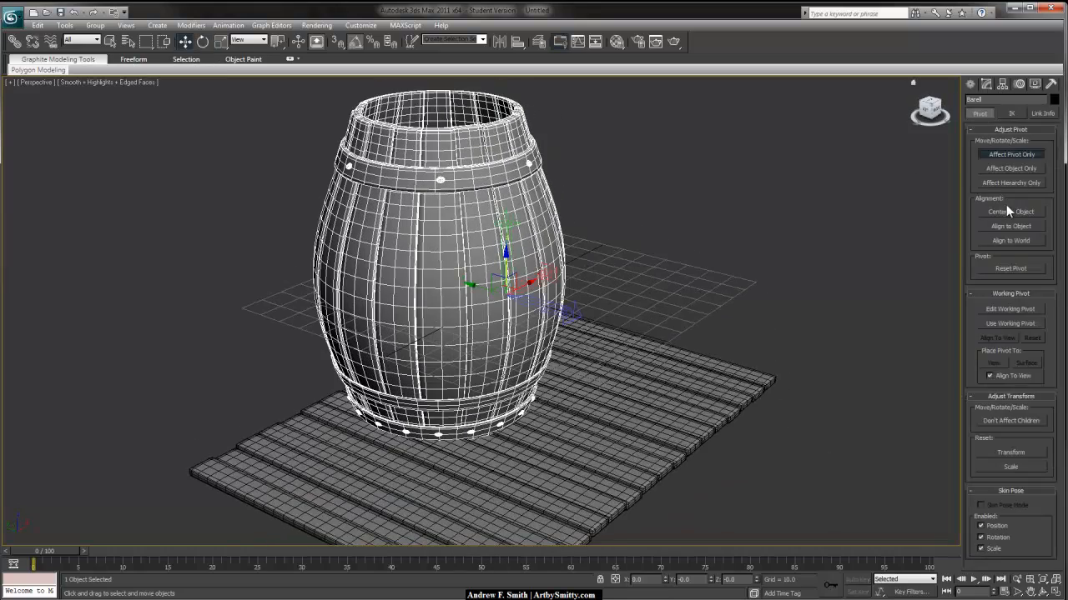
click(1005, 211)
click(1010, 155)
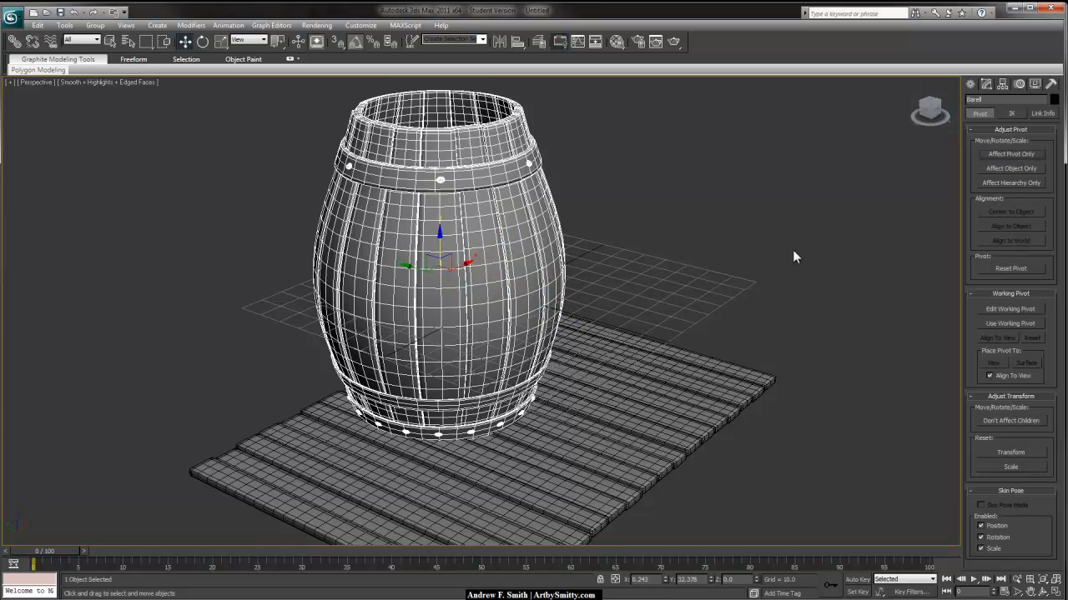
- Reset the barrel's X and Y position to 0
alt+middle_drag(793, 249, 643, 267)
right_click(665, 578)
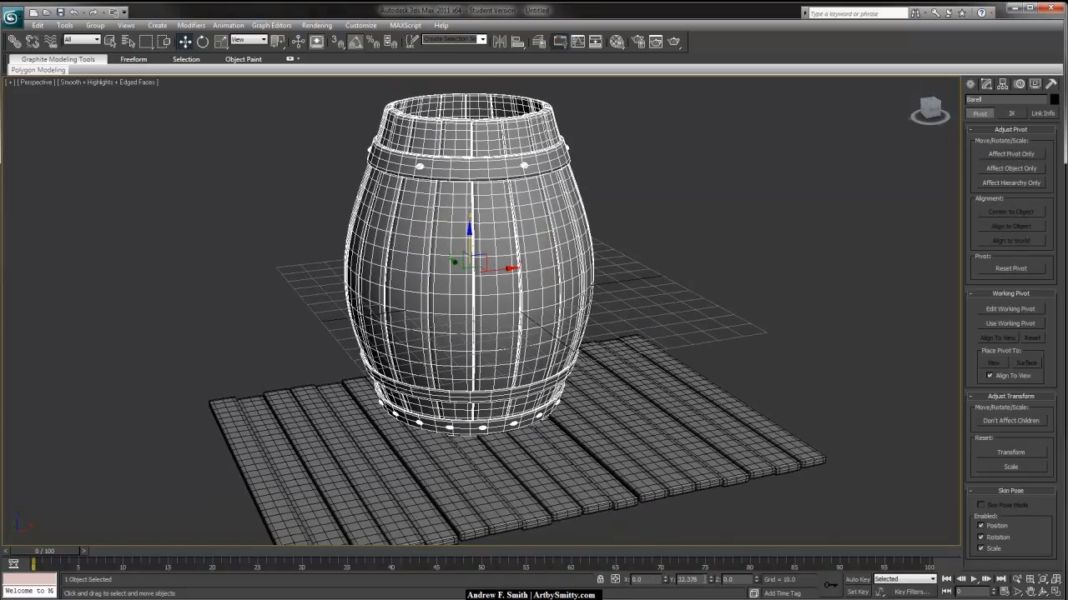
right_click(711, 579)
- Apply TurboSmooth to the Bottom planks and collapse their modifier stack
alt+middle_drag(628, 379, 605, 276)
click(675, 406)
click(572, 328)
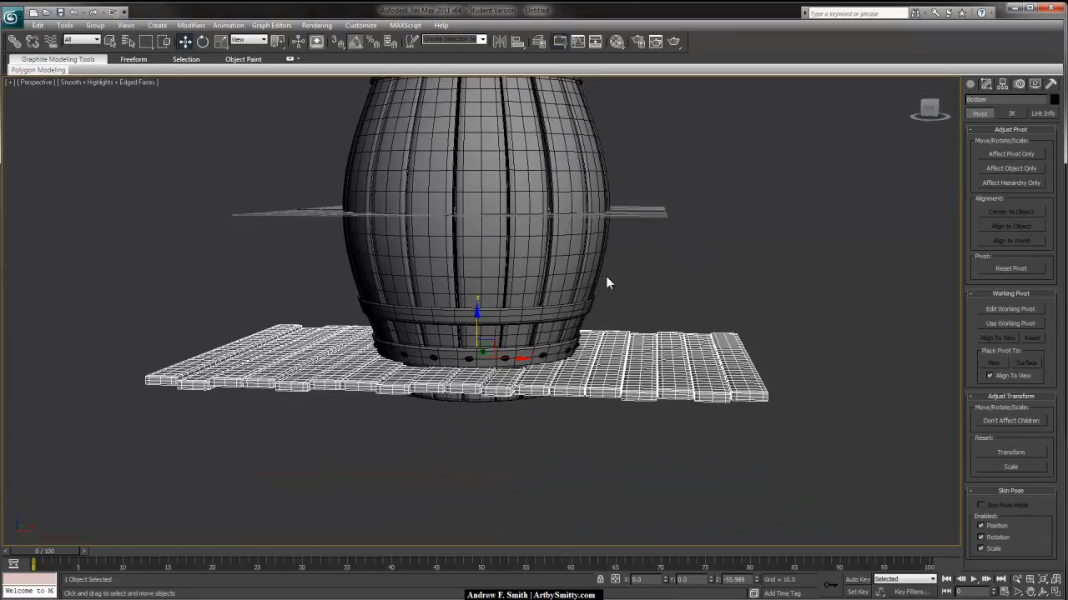
alt+middle_drag(438, 318, 525, 323)
alt+middle_drag(620, 308, 598, 310)
alt+middle_drag(638, 279, 646, 289)
click(990, 87)
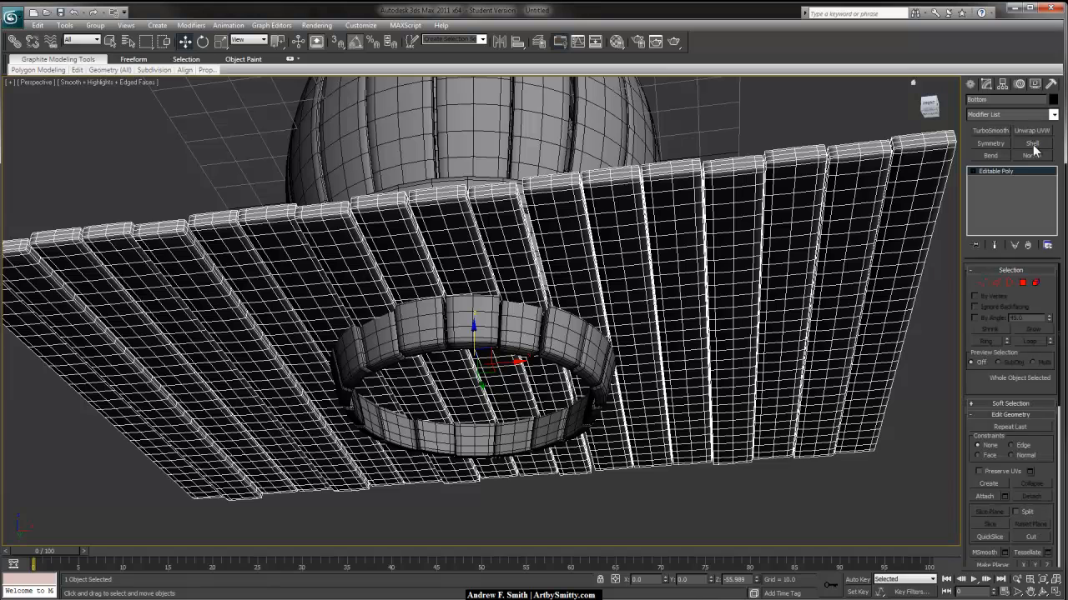
click(1015, 169)
right_click(1018, 171)
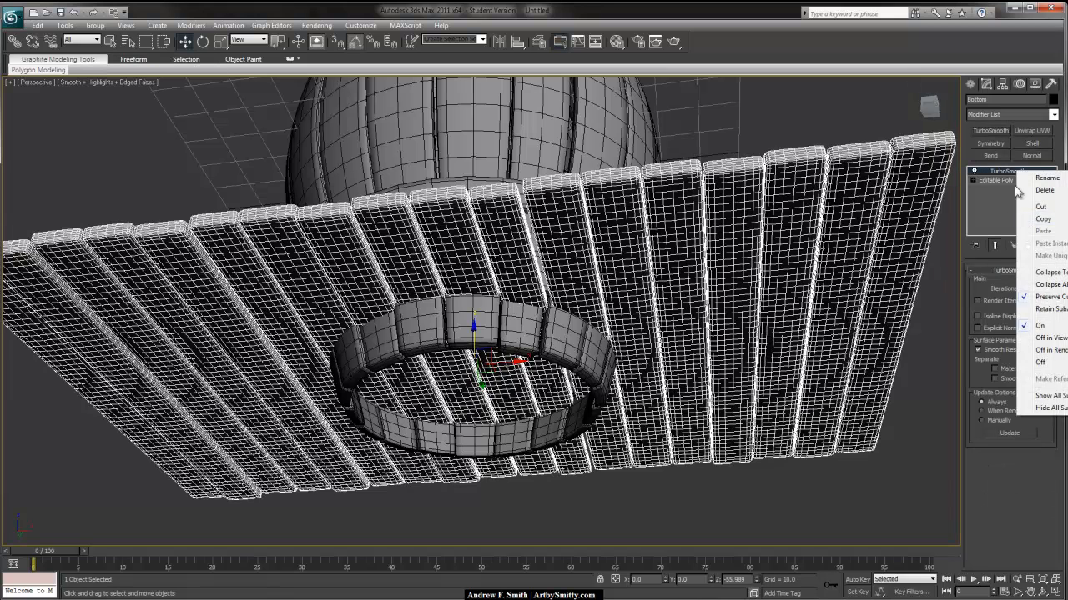
click(1034, 288)
click(585, 341)
- Show the bottom view, set the selection region to Lasso and try lassoing the planks around the barrel's rim
key(b)
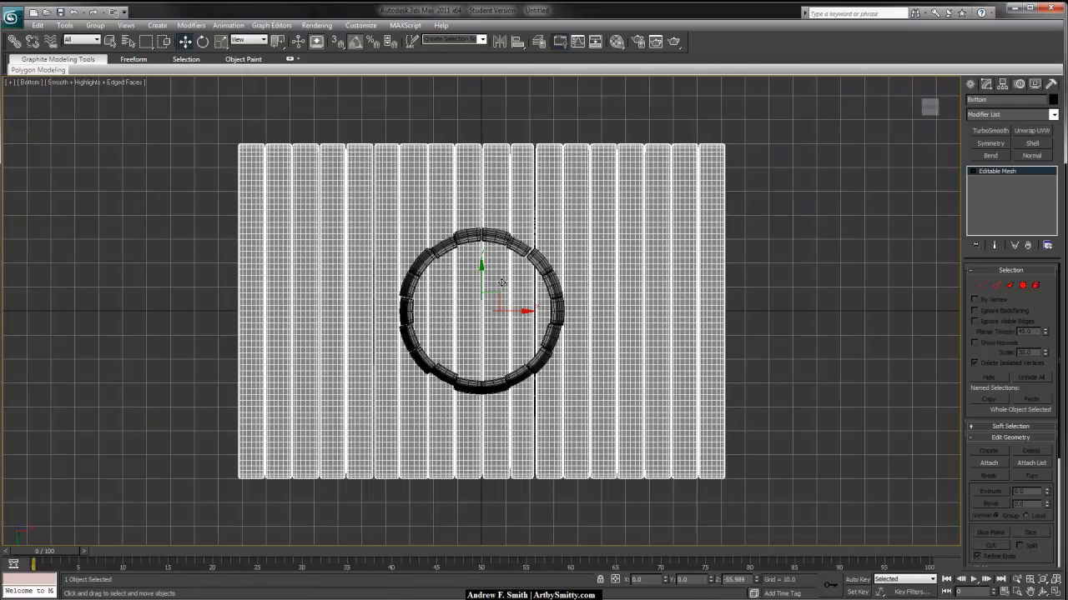
scroll(497, 278, up, 2)
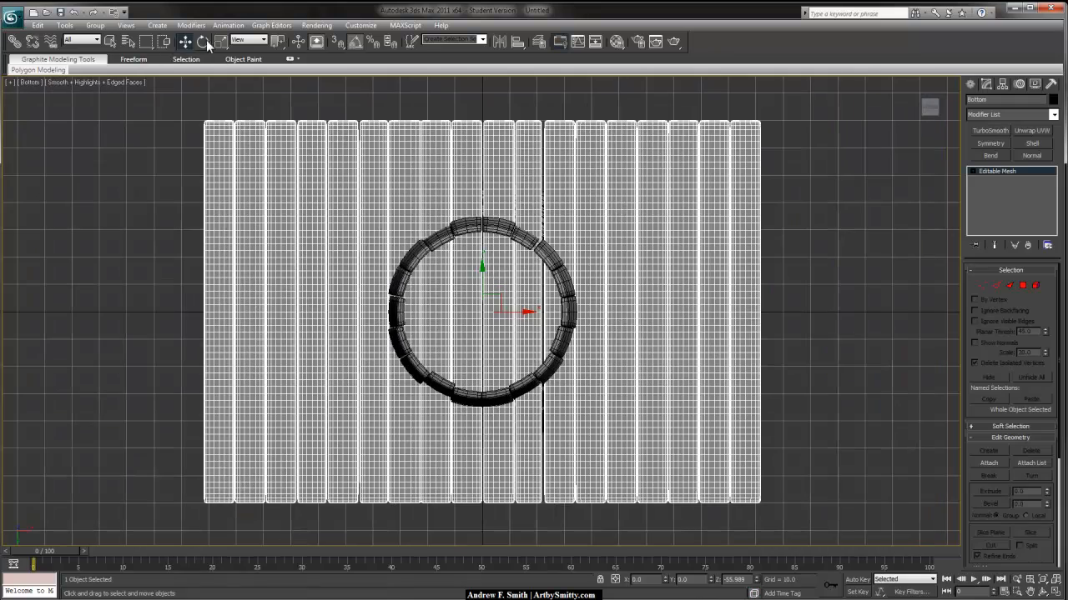
click(146, 45)
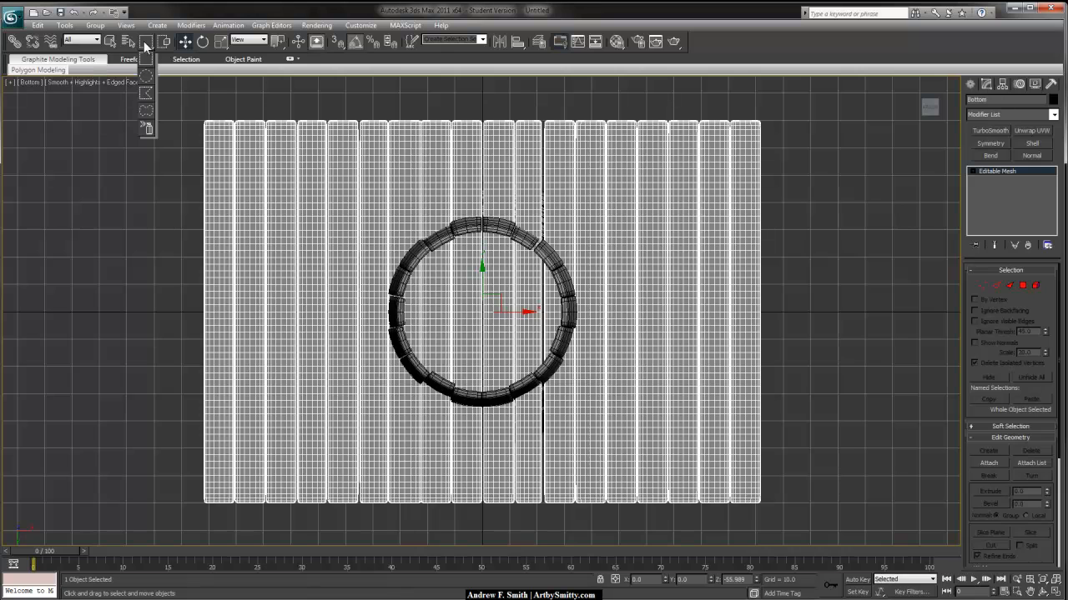
click(140, 113)
mouse_move(171, 107)
mouse_down()
mouse_move(147, 273)
mouse_move(198, 544)
mouse_move(479, 516)
mouse_move(742, 522)
mouse_move(732, 426)
mouse_move(442, 392)
mouse_move(409, 369)
mouse_move(394, 332)
mouse_up()
mouse_move(401, 284)
mouse_down()
mouse_move(409, 262)
mouse_move(447, 236)
mouse_move(464, 172)
mouse_move(446, 116)
mouse_up()
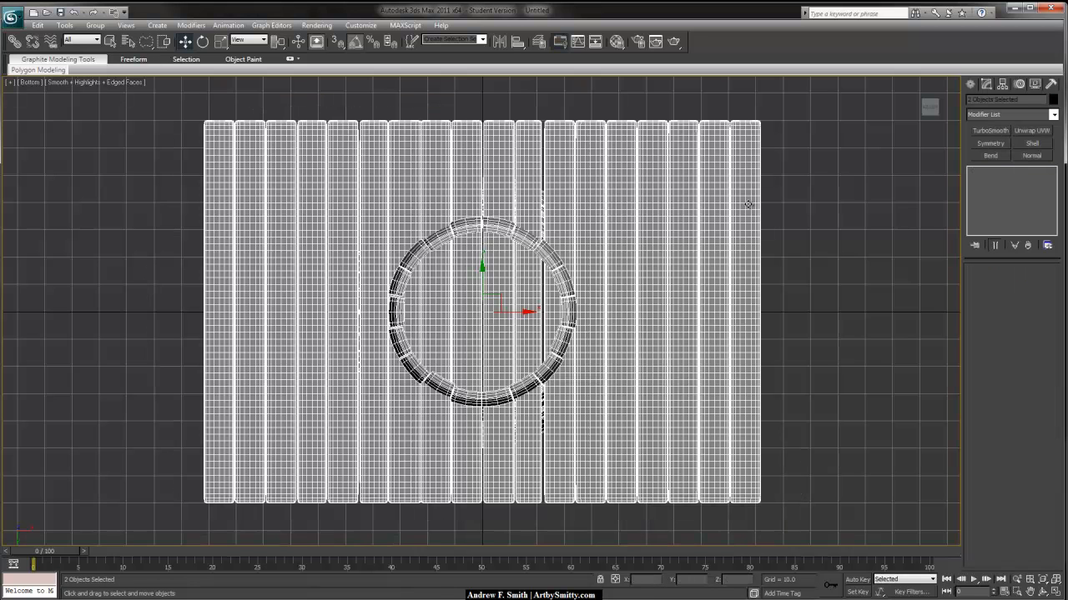
- Convert the Bottom planks to an Editable Poly
click(735, 213)
right_click(996, 170)
click(1026, 255)
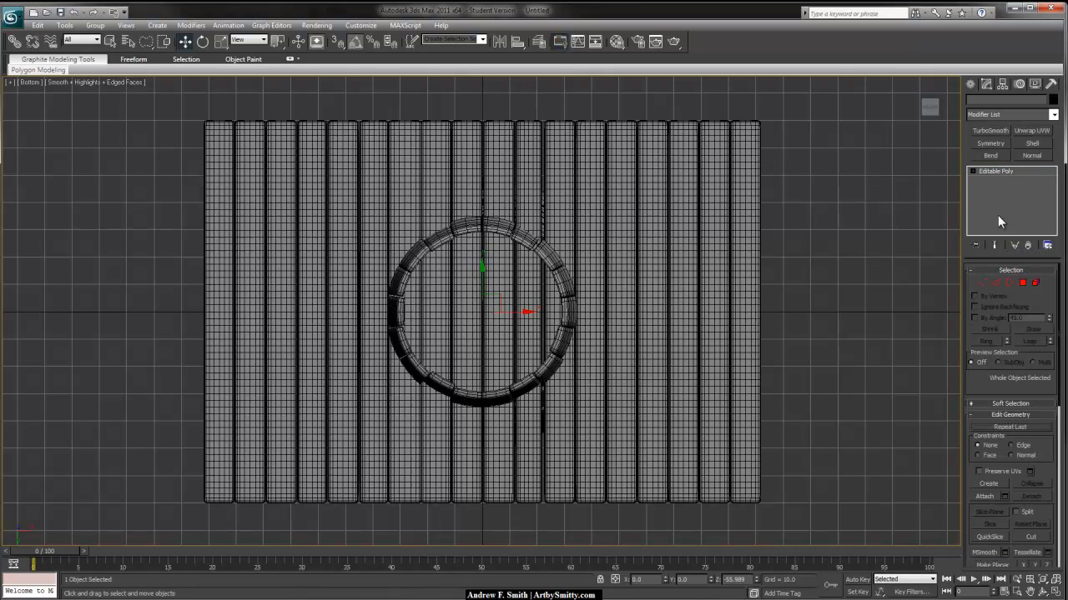
- Lasso and delete the Bottom polygons outside the barrel's rim, keeping only a round plank disc inside the ring
key(4)
mouse_move(185, 104)
mouse_down()
mouse_move(107, 463)
mouse_move(429, 547)
mouse_move(808, 482)
mouse_move(483, 403)
mouse_move(394, 348)
mouse_move(391, 294)
mouse_move(436, 220)
mouse_move(424, 54)
mouse_up()
key(Delete)
mouse_move(388, 224)
mouse_down()
mouse_move(392, 257)
mouse_move(494, 227)
mouse_move(649, 230)
mouse_move(809, 108)
mouse_move(803, 94)
mouse_up()
key(Delete)
mouse_move(771, 131)
mouse_down()
mouse_move(522, 209)
mouse_move(570, 312)
mouse_move(556, 361)
mouse_up()
mouse_move(634, 165)
mouse_down()
mouse_move(531, 239)
mouse_move(571, 309)
mouse_move(550, 371)
mouse_up()
mouse_move(534, 390)
mouse_down()
mouse_move(496, 401)
mouse_move(698, 484)
mouse_move(826, 171)
mouse_move(823, 140)
mouse_up()
key(Delete)
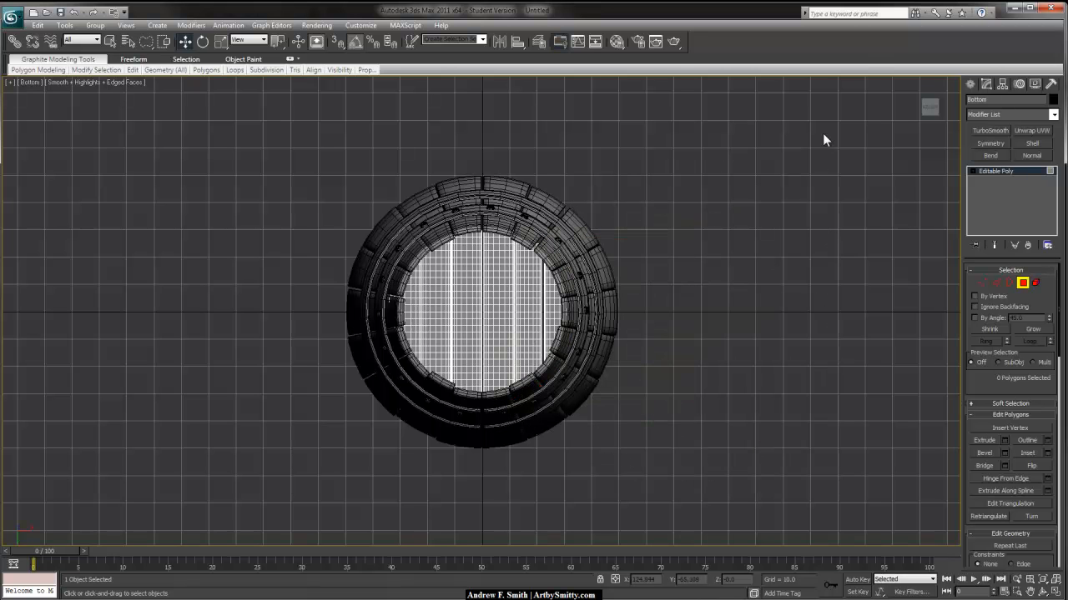
- Leave polygon editing of the Bottom, deselect it and show the barrel's underside in the Perspective view
middle_drag(414, 243, 520, 274)
scroll(492, 159, up, 5)
mouse_move(492, 159)
mouse_down()
mouse_move(568, 389)
mouse_move(630, 287)
mouse_move(613, 226)
mouse_move(584, 209)
mouse_up()
click(456, 155)
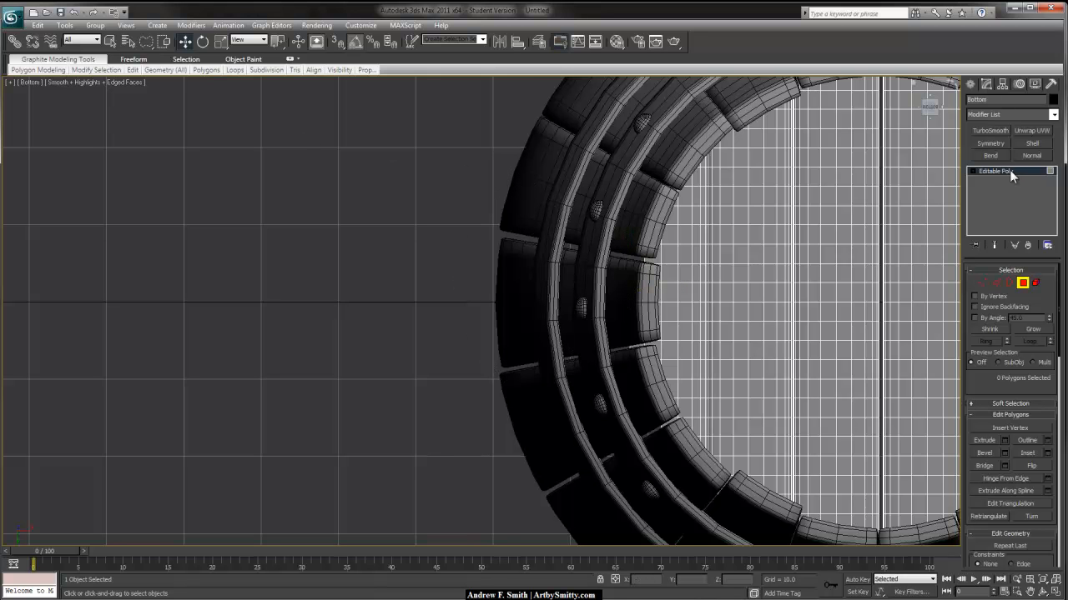
click(993, 171)
click(337, 188)
key(p)
key(z)
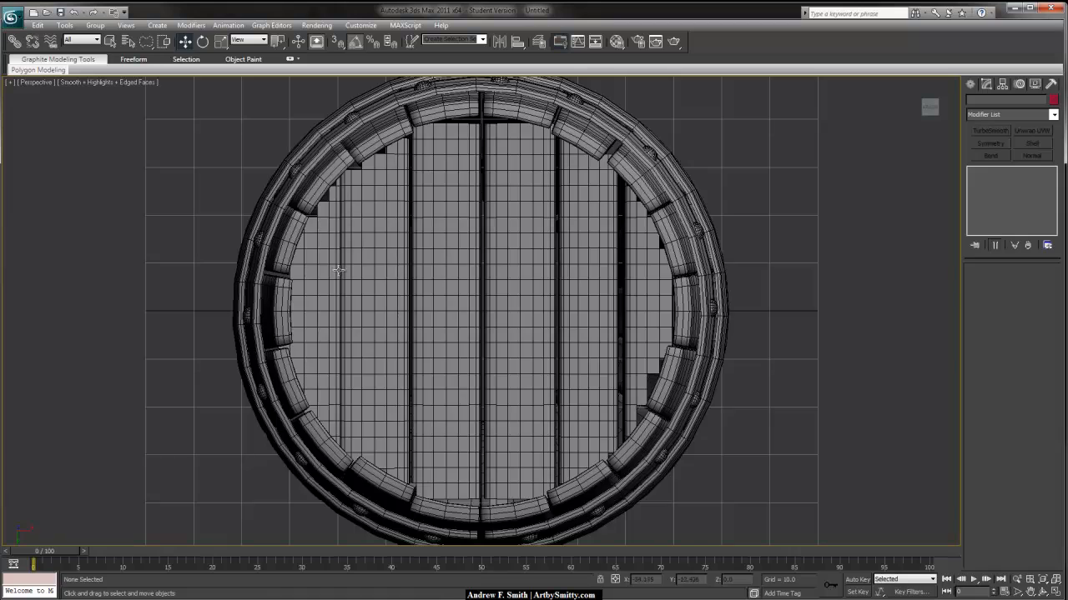
alt+middle_drag(529, 319, 481, 146)
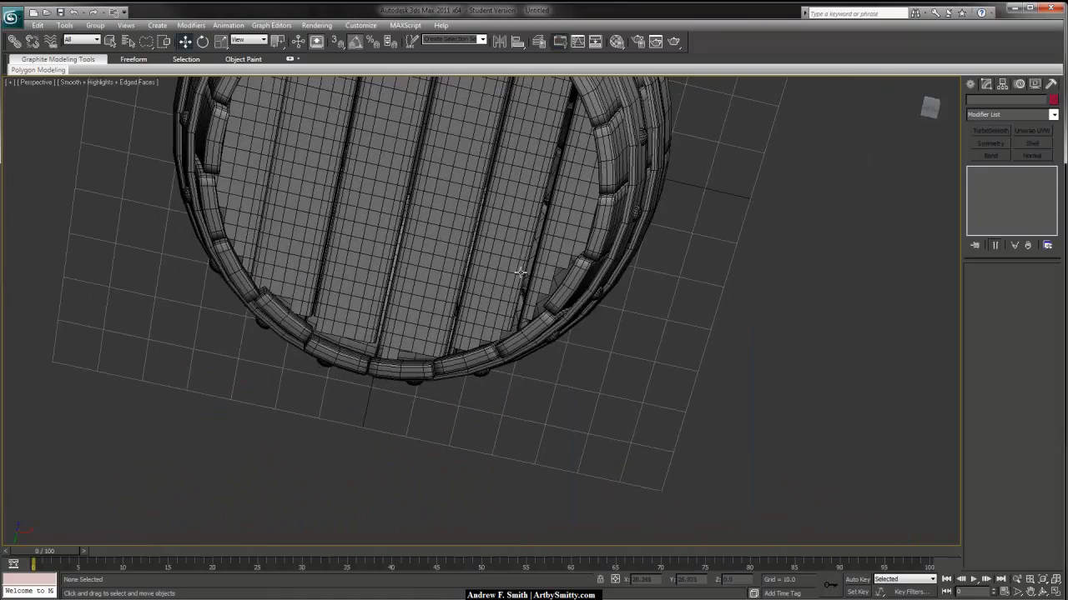
key(z)
- Select six end edges of one Bottom plank and move them outward to reach the barrel's staves
scroll(519, 340, up, 5)
middle_drag(484, 387, 476, 353)
scroll(453, 345, up, 3)
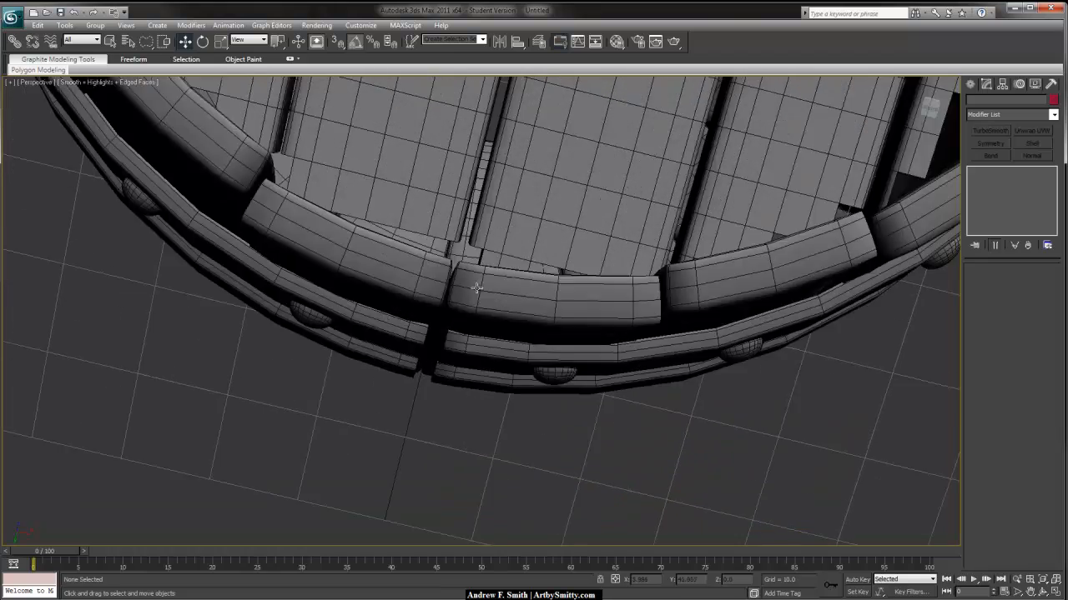
click(434, 355)
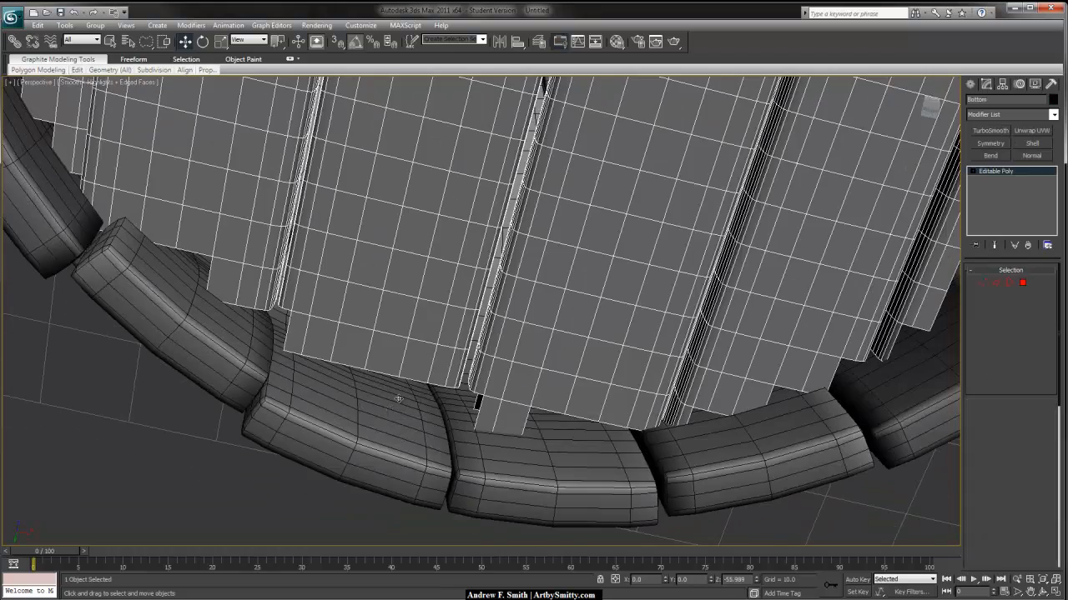
click(430, 364)
key(2)
click(430, 386)
ctrl+click(401, 377)
ctrl+click(346, 364)
ctrl+click(332, 362)
ctrl+click(310, 357)
ctrl+click(292, 353)
drag(354, 404, 347, 438)
alt+middle_drag(375, 411, 457, 344)
scroll(498, 382, down, 5)
alt+middle_drag(498, 382, 518, 371)
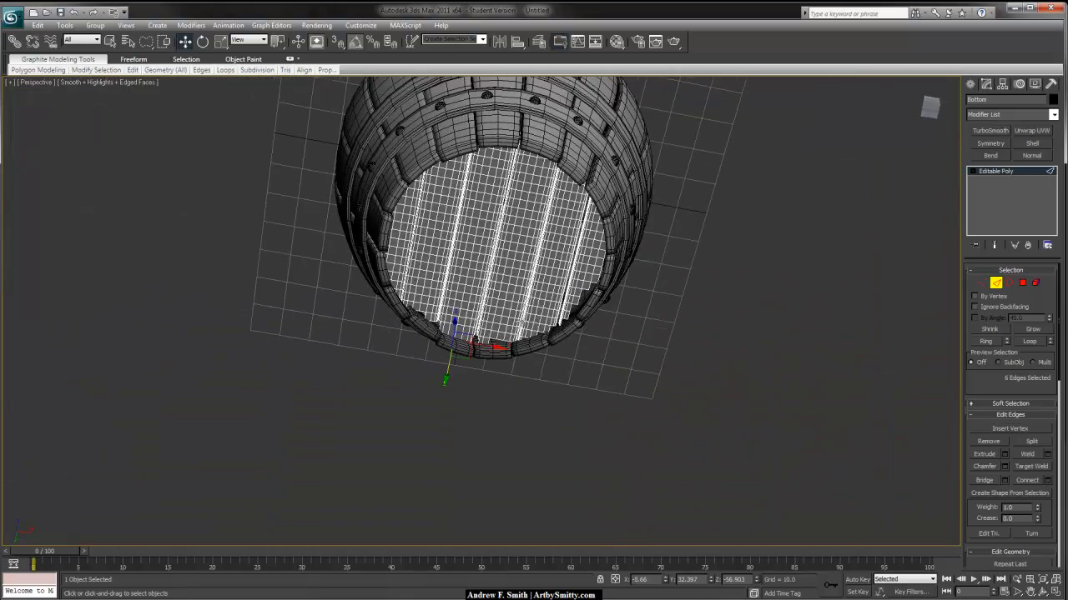
- Leave edge editing and lower the whole Bottom slightly to a Z position of about -57.6
click(634, 318)
alt+middle_drag(634, 318, 414, 359)
click(986, 170)
click(438, 385)
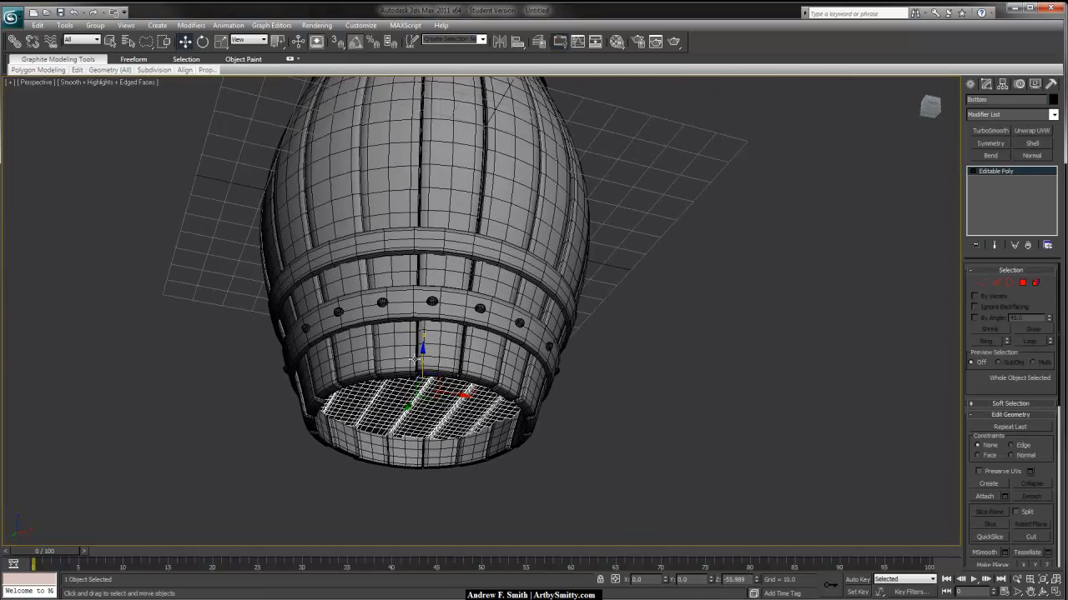
drag(422, 358, 422, 364)
alt+middle_drag(422, 363, 390, 341)
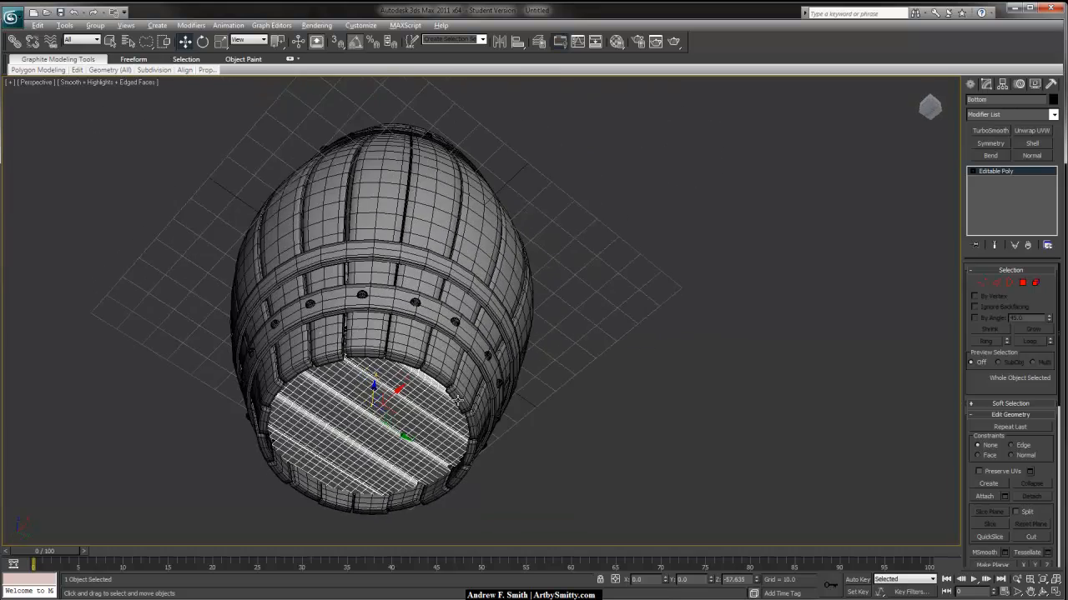
- Center the Bottom's pivot on the object, and zero its X, Y and Z coordinates to put it at the world origin
alt+middle_drag(457, 399, 437, 461)
alt+middle_drag(522, 398, 584, 310)
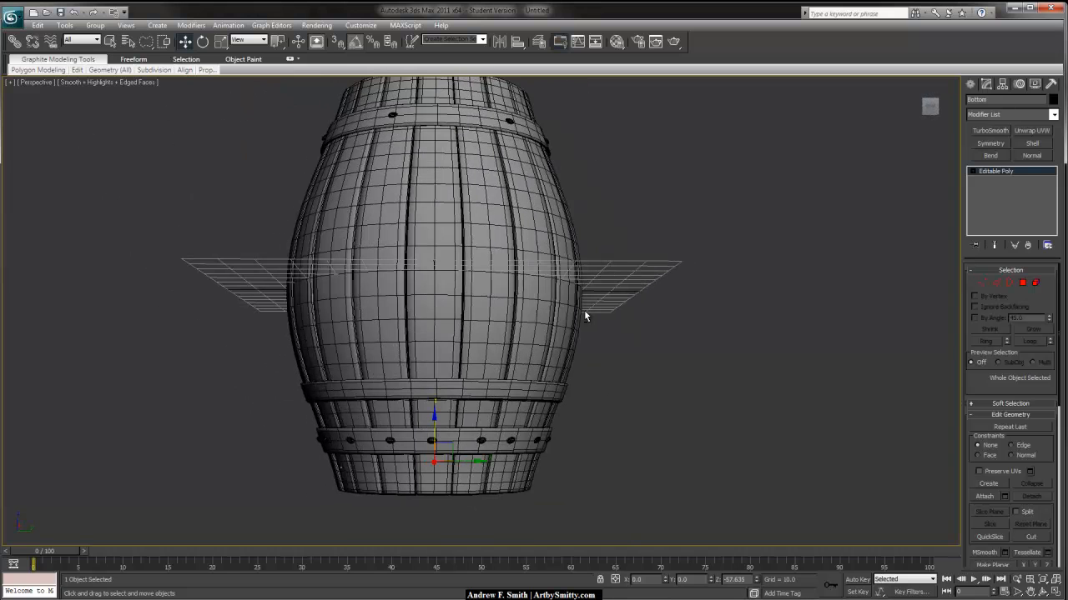
click(1003, 85)
click(1009, 155)
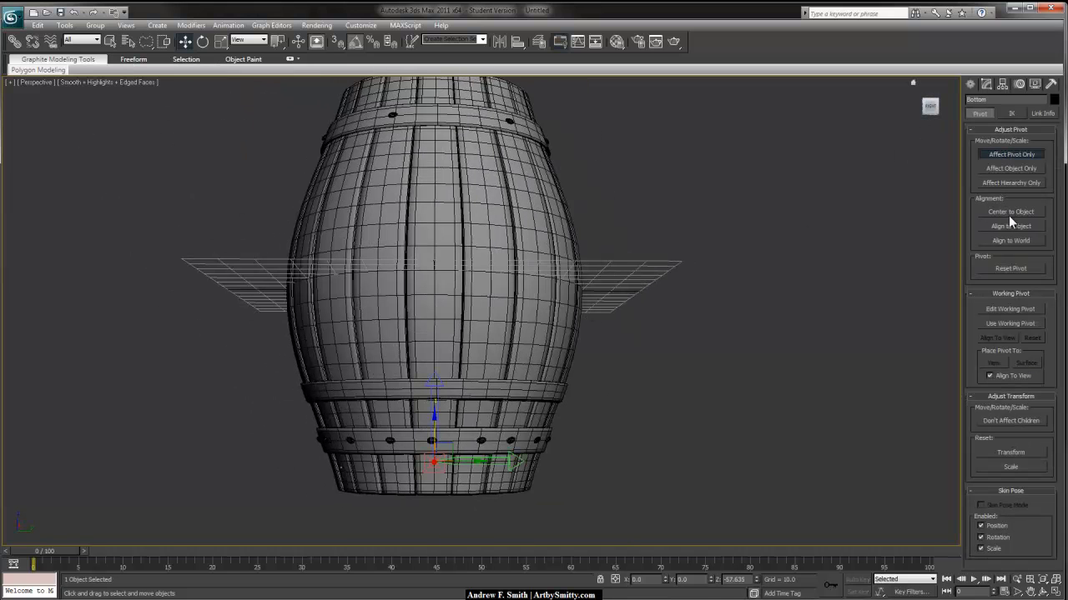
click(1013, 211)
alt+middle_drag(740, 305, 569, 288)
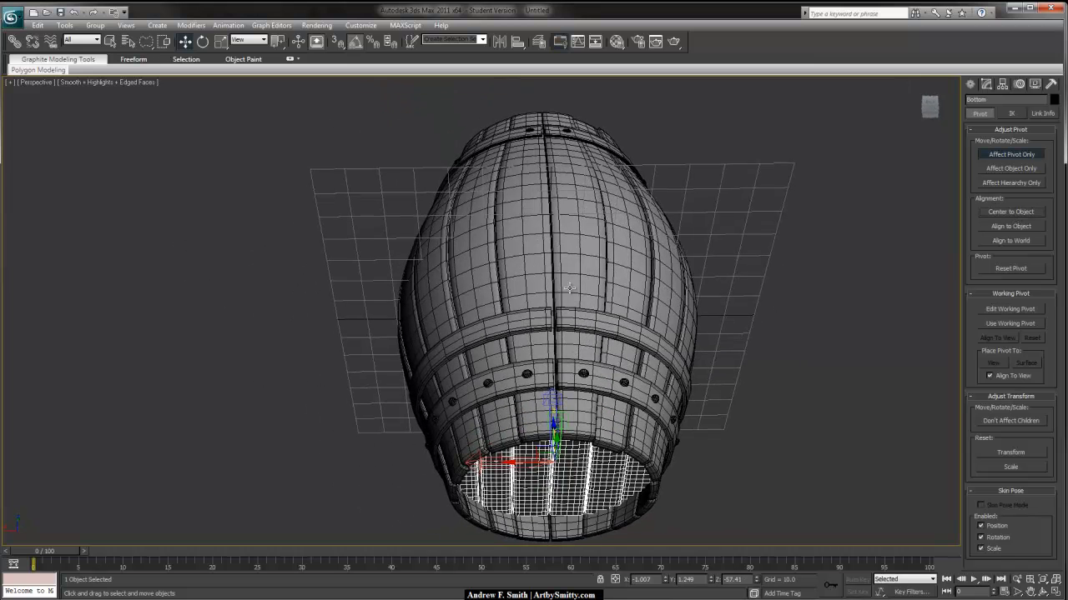
right_click(709, 581)
right_click(666, 584)
right_click(757, 581)
alt+middle_drag(751, 427, 688, 475)
click(1036, 160)
alt+middle_drag(694, 326, 670, 286)
scroll(586, 285, down, 3)
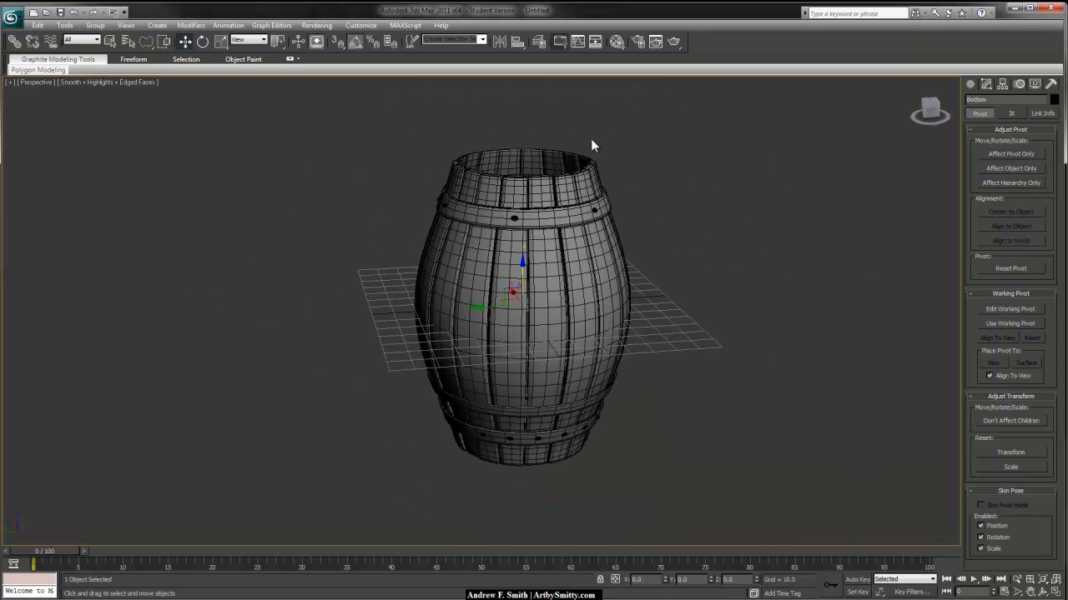
- Mirror the Bottom about the Z axis to cap the barrel's upper end, and clear the selection
click(516, 42)
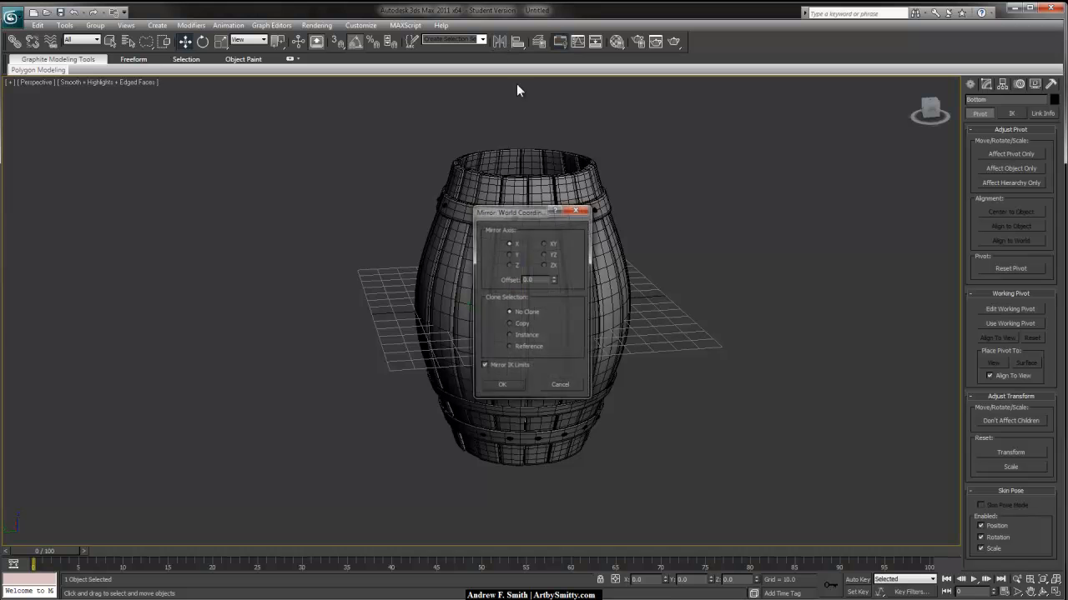
click(515, 265)
click(509, 387)
alt+middle_drag(568, 350, 586, 281)
key(ctrl+d)
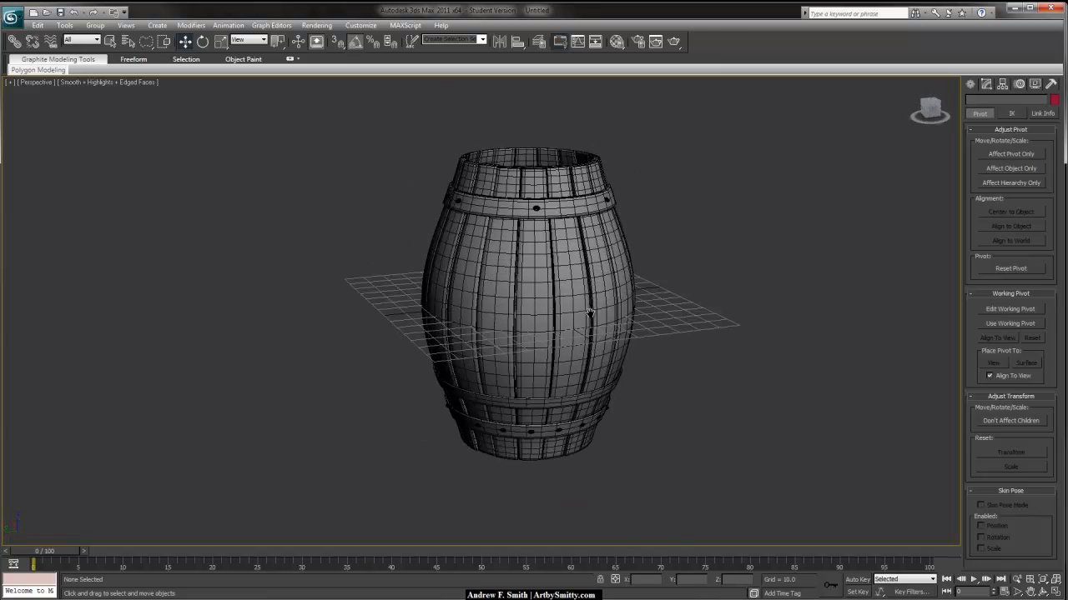
- Attach the listed barrel parts to the Barell object in one operation
click(587, 282)
click(984, 85)
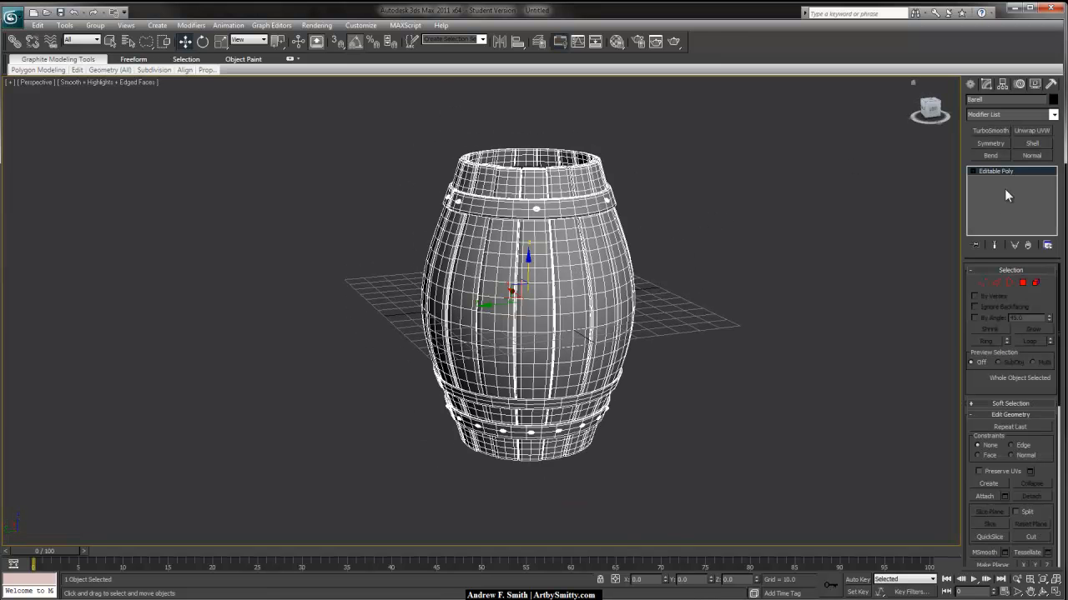
click(1004, 495)
drag(642, 215, 698, 382)
click(757, 448)
- Rename the combined barrel object Barell_HP and deselect it
alt+middle_drag(649, 302, 707, 245)
click(707, 246)
click(608, 317)
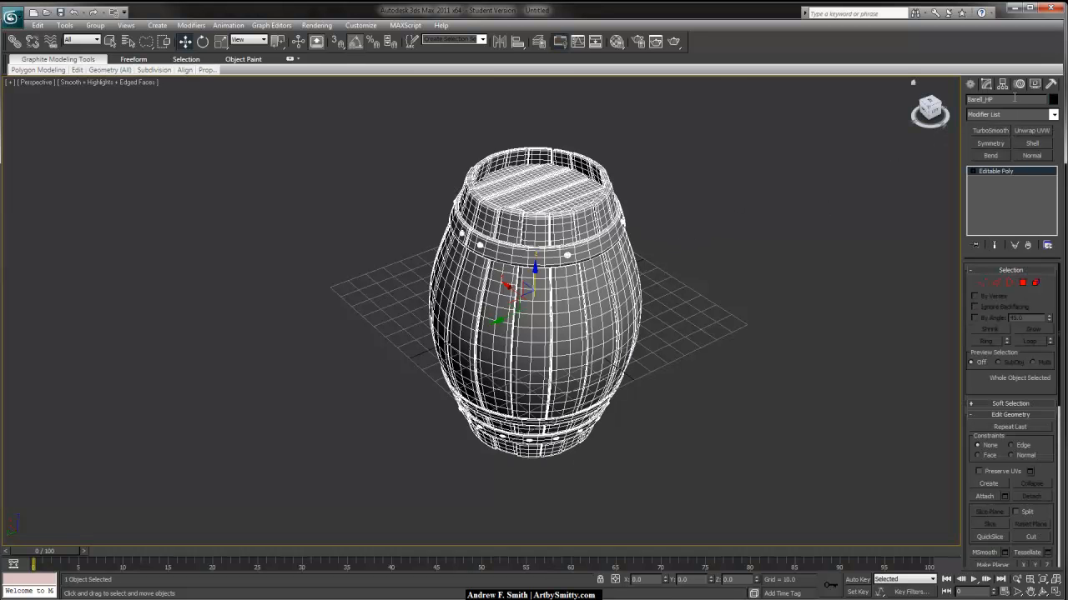
click(666, 378)
alt+middle_drag(660, 375, 607, 288)
scroll(608, 289, up, 3)
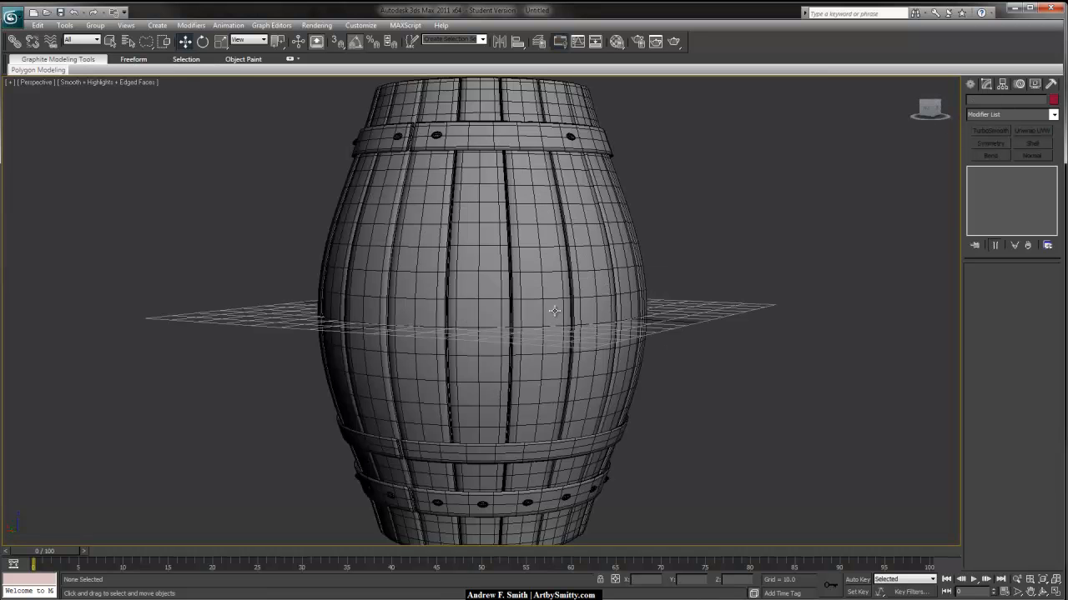
- Scale the barrel down along the Z axis to give it a shorter, squatter shape, and deselect it
click(554, 311)
scroll(518, 307, down, 3)
alt+middle_drag(481, 296, 483, 301)
key(e)
key(r)
drag(455, 254, 456, 277)
alt+middle_drag(469, 288, 417, 317)
click(603, 266)
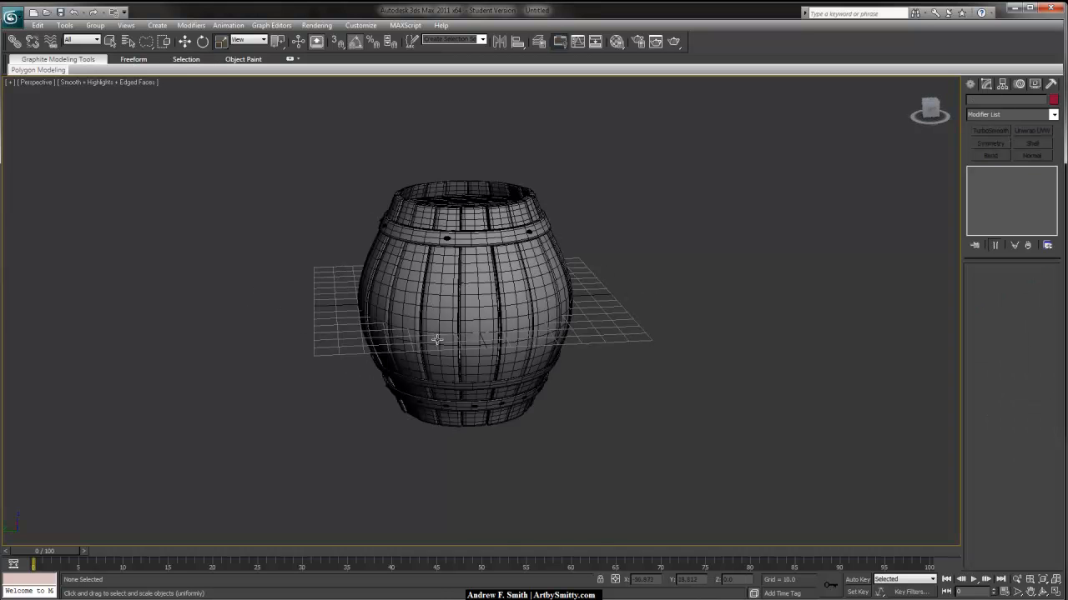
- Examine the barrel's upper strap, rivets, lid and overall proportions from several angles
scroll(462, 319, up, 6)
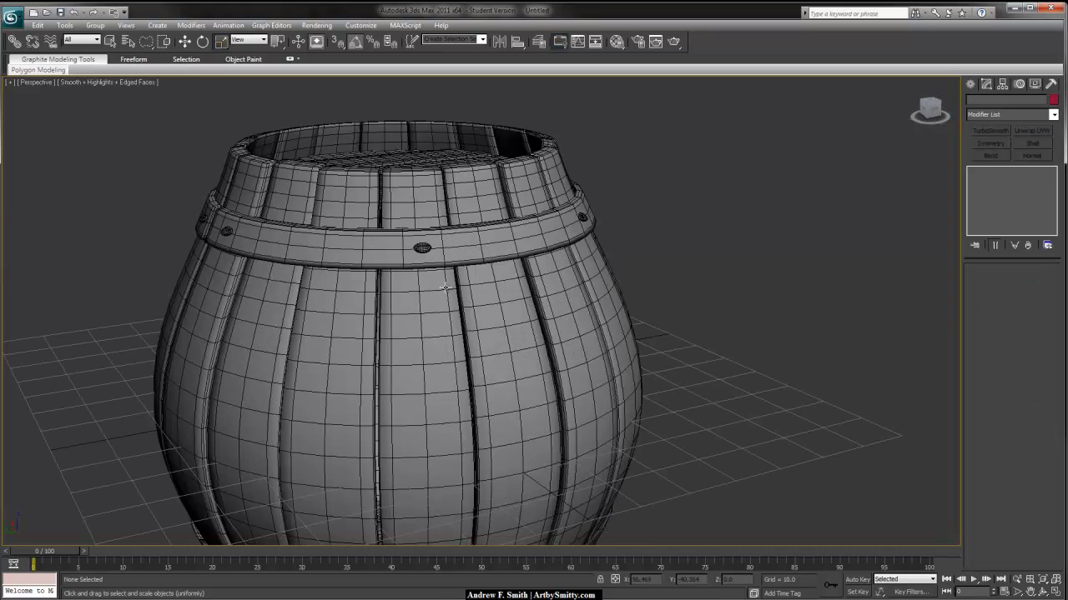
scroll(451, 317, up, 3)
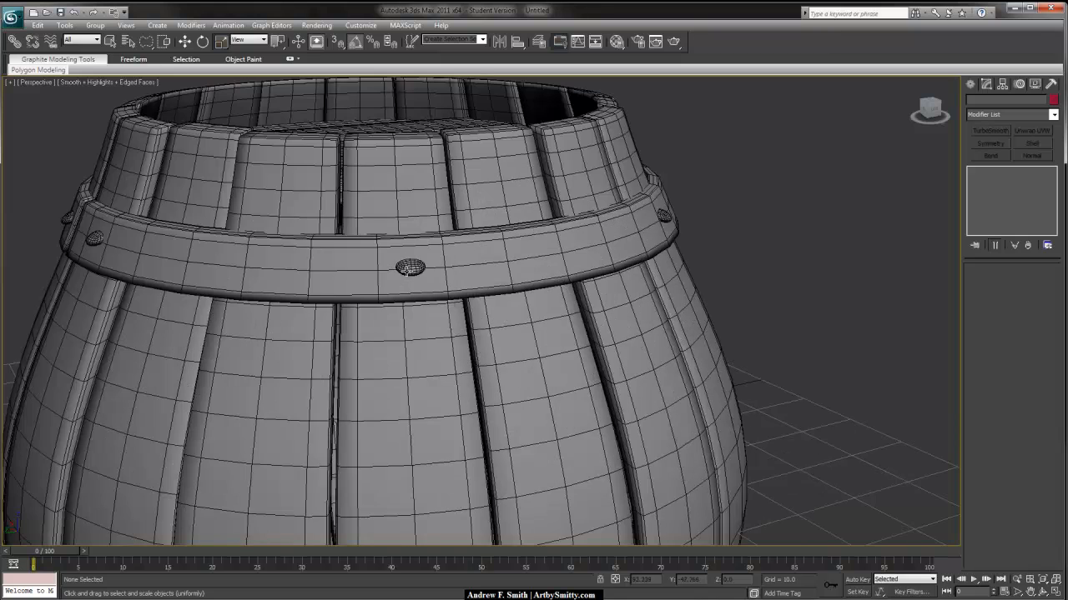
scroll(482, 317, down, 5)
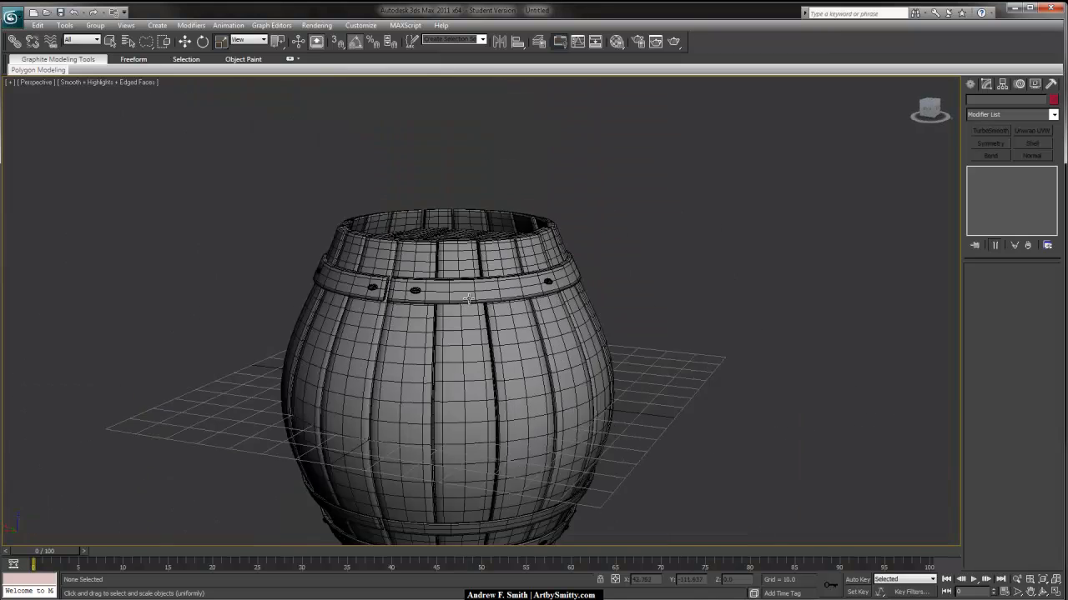
alt+middle_drag(482, 317, 436, 297)
mouse_move(511, 341)
alt+middle_down()
mouse_move(461, 354)
mouse_move(482, 359)
mouse_move(504, 321)
alt+middle_up()
scroll(487, 339, down, 3)
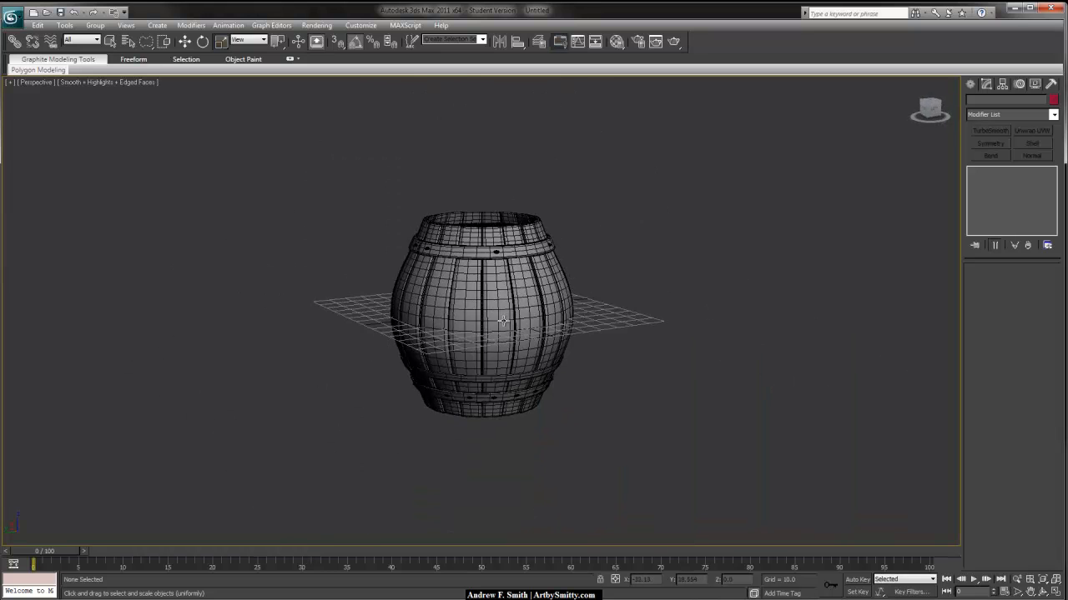
scroll(619, 266, up, 3)
alt+middle_drag(529, 285, 624, 243)
click(500, 290)
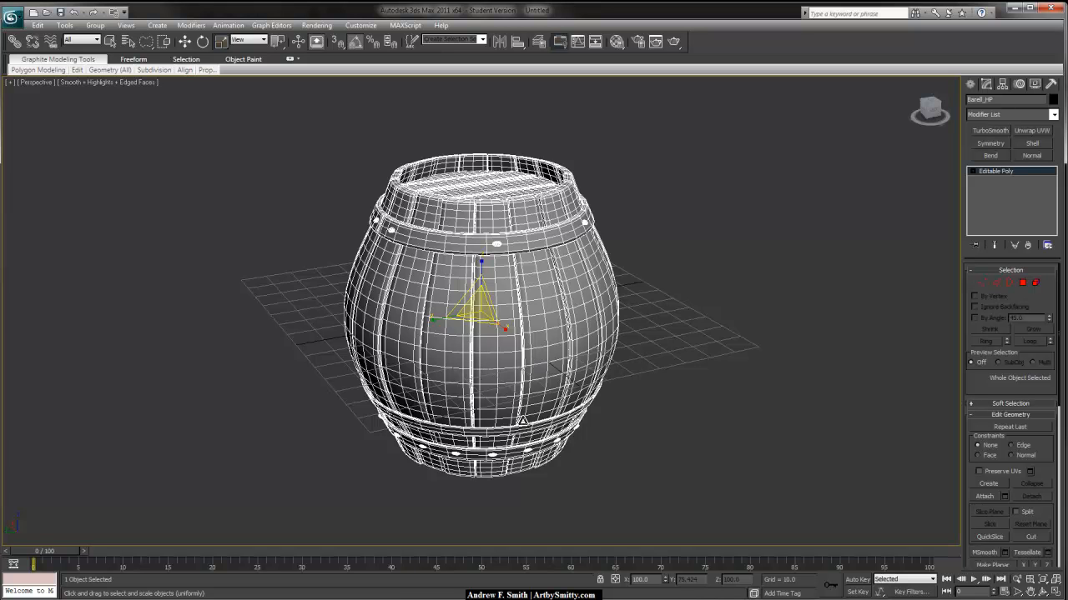
alt+middle_drag(417, 349, 513, 370)
alt+middle_drag(442, 418, 665, 302)
click(665, 302)
scroll(619, 334, down, 5)
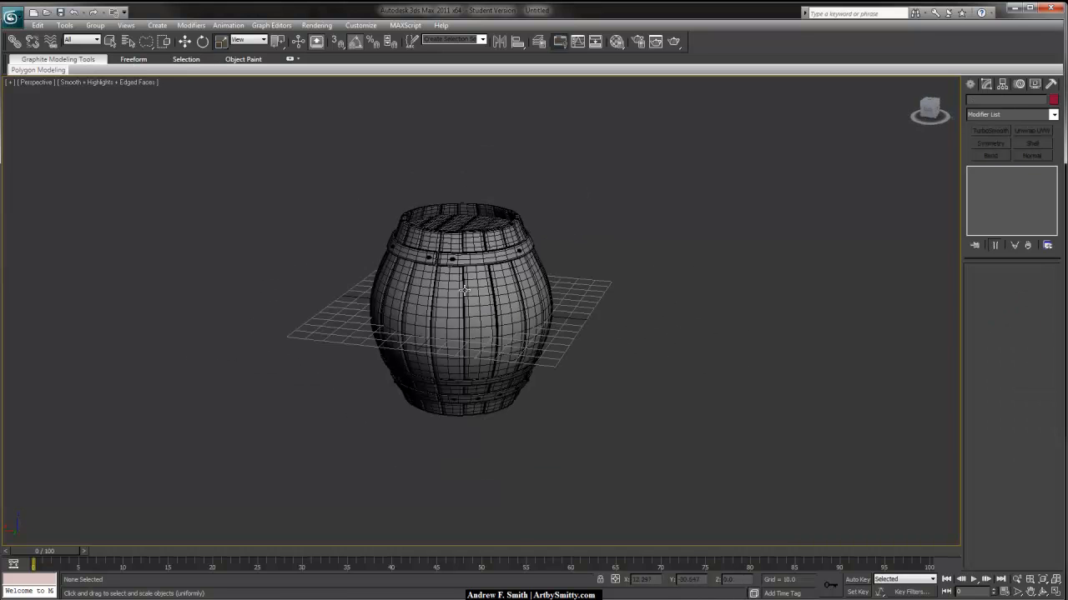
- Hide the grid and the wireframe edges to inspect the barrel in plain shading
mouse_move(501, 300)
alt+middle_down()
mouse_move(478, 355)
mouse_move(494, 233)
mouse_move(489, 258)
mouse_move(409, 256)
mouse_move(511, 291)
alt+middle_up()
key(g)
key(F4)
scroll(511, 291, up, 3)
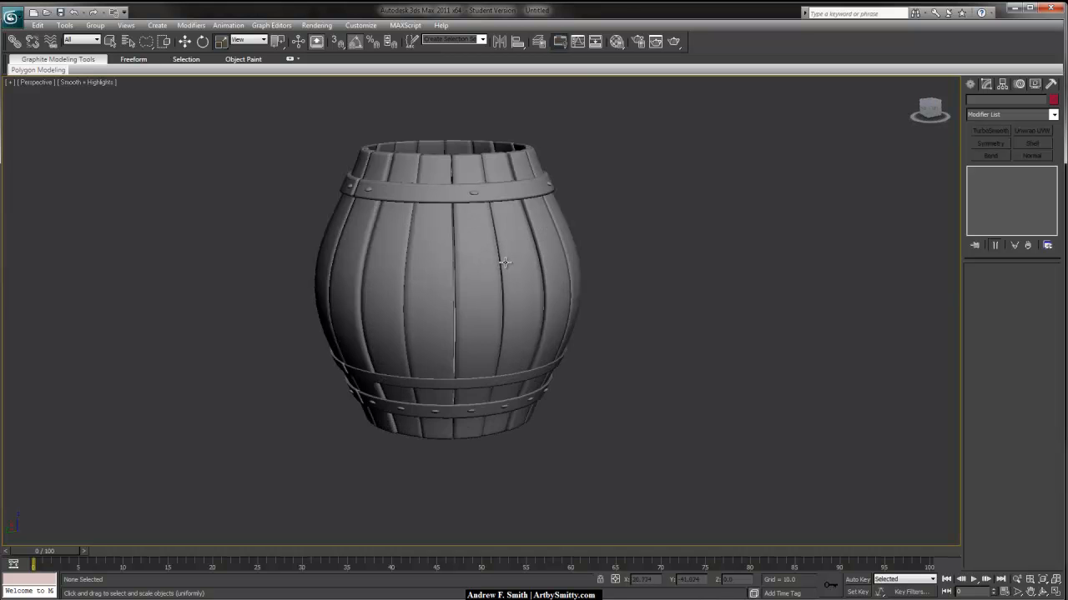
alt+middle_drag(504, 212, 516, 242)
- Show the grid again and create a cylinder beside the barrel, about 46 in radius and 76 in height
click(970, 84)
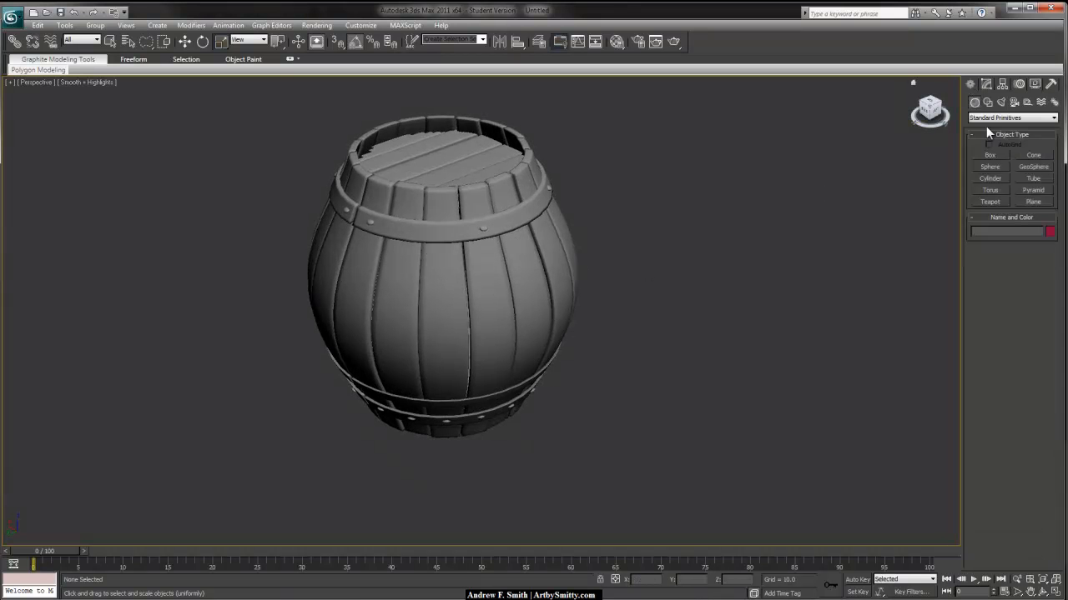
click(995, 179)
alt+middle_drag(454, 256, 422, 253)
key(g)
scroll(545, 256, down, 2)
drag(546, 256, 613, 218)
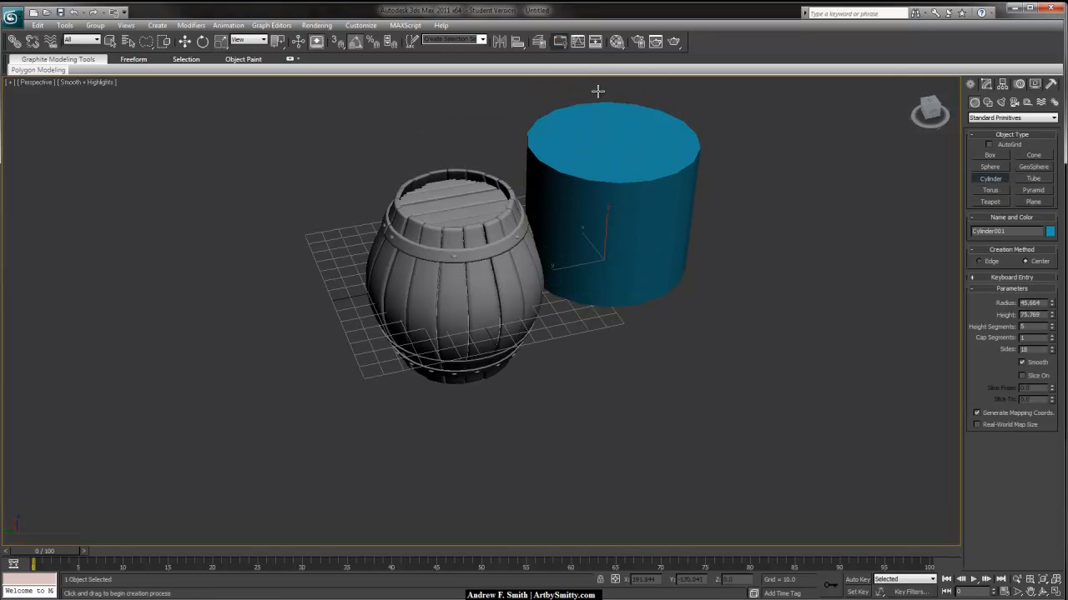
key(r)
middle_drag(646, 228, 571, 228)
- Turn on edged faces and set the cylinder to 10 sides and 4 height segments
key(F4)
click(985, 85)
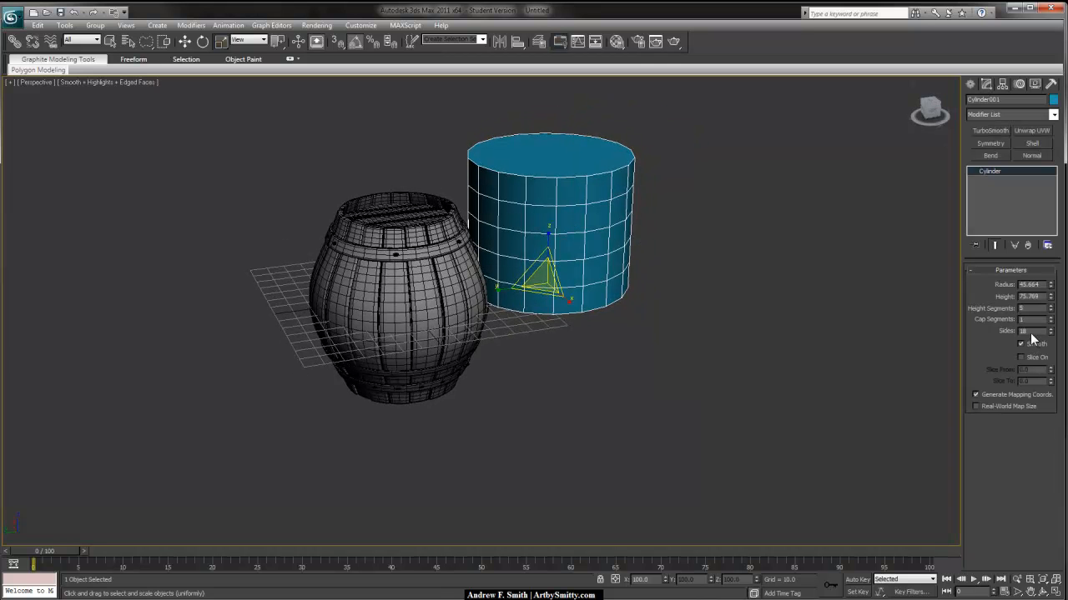
text(10)
key(Return)
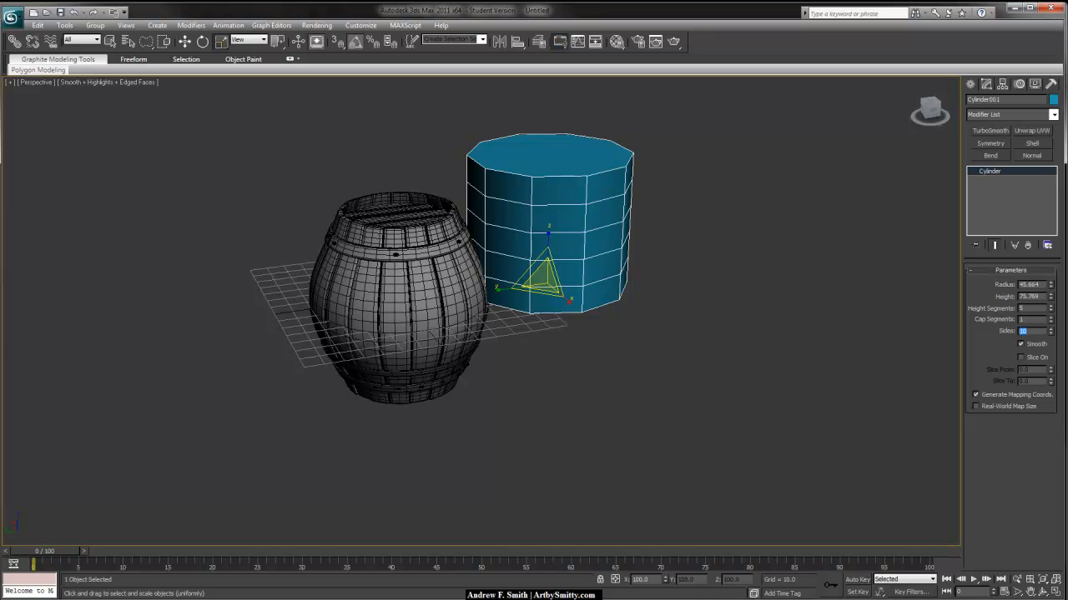
text(4)
key(Return)
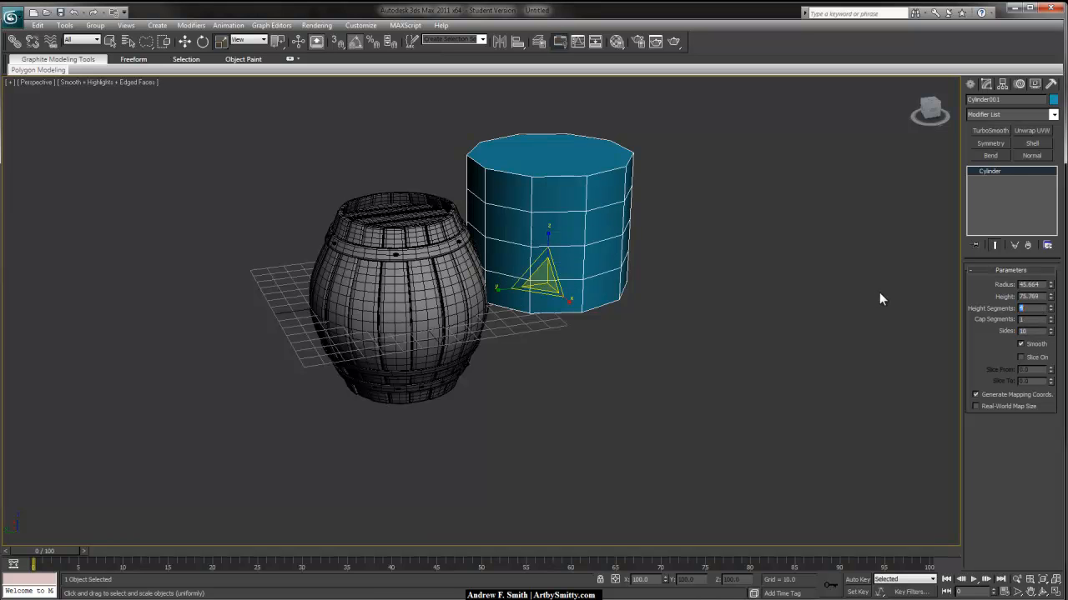
alt+middle_drag(492, 195, 541, 206)
alt+middle_drag(604, 262, 543, 216)
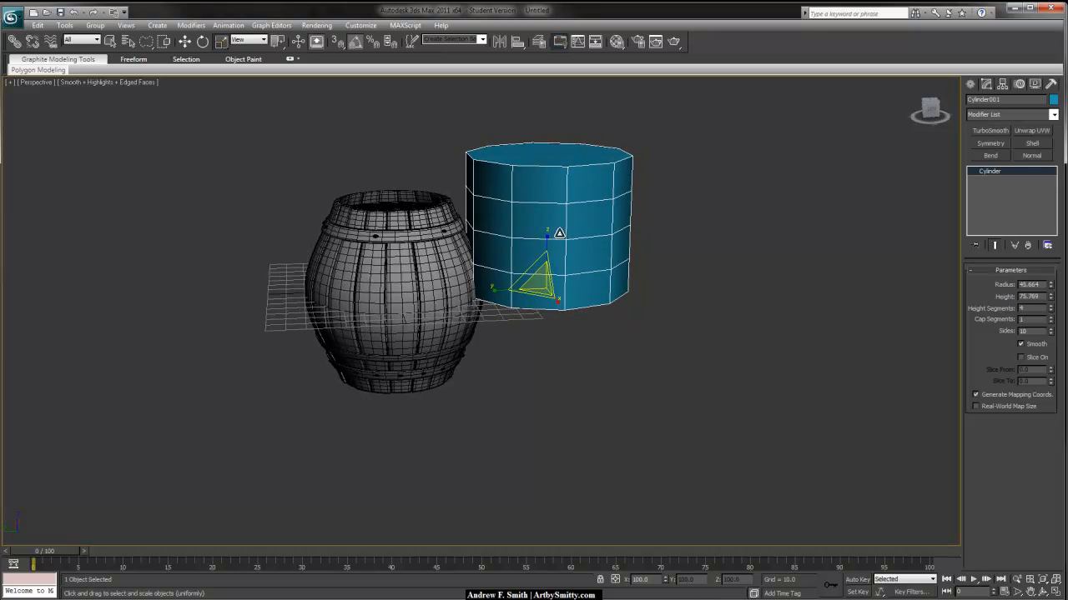
alt+middle_drag(383, 230, 372, 210)
click(362, 247)
click(382, 178)
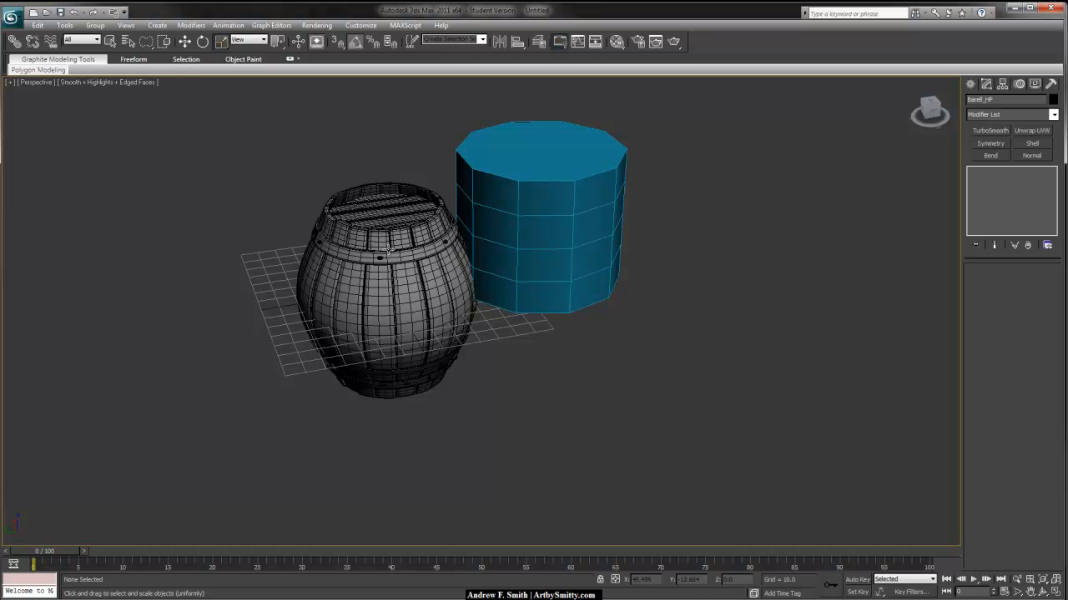
alt+middle_drag(407, 227, 429, 222)
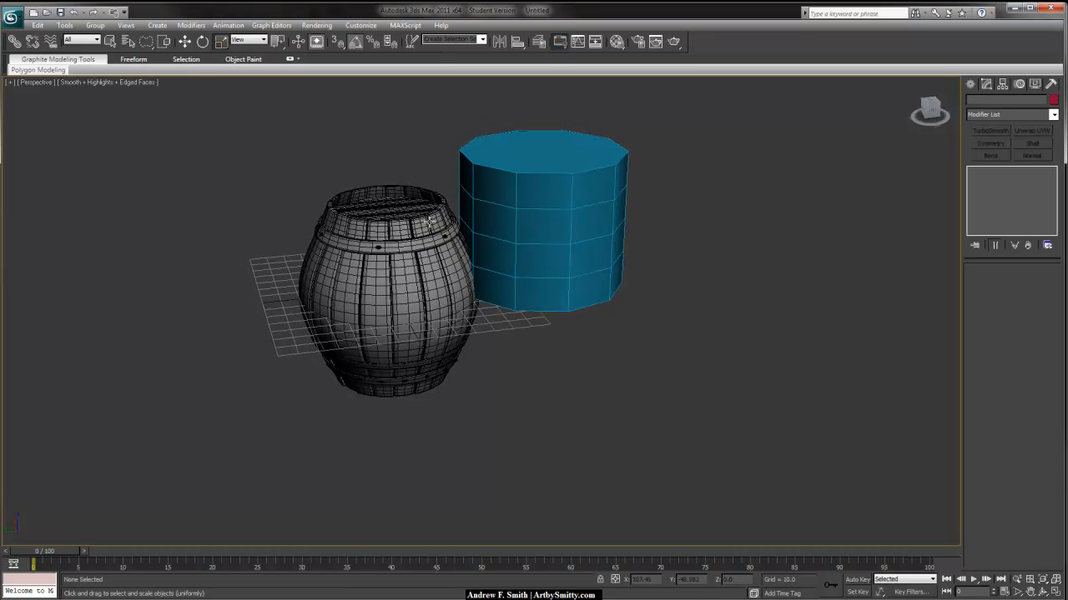
alt+middle_drag(472, 323, 492, 303)
alt+middle_drag(351, 259, 285, 287)
alt+middle_drag(433, 367, 507, 209)
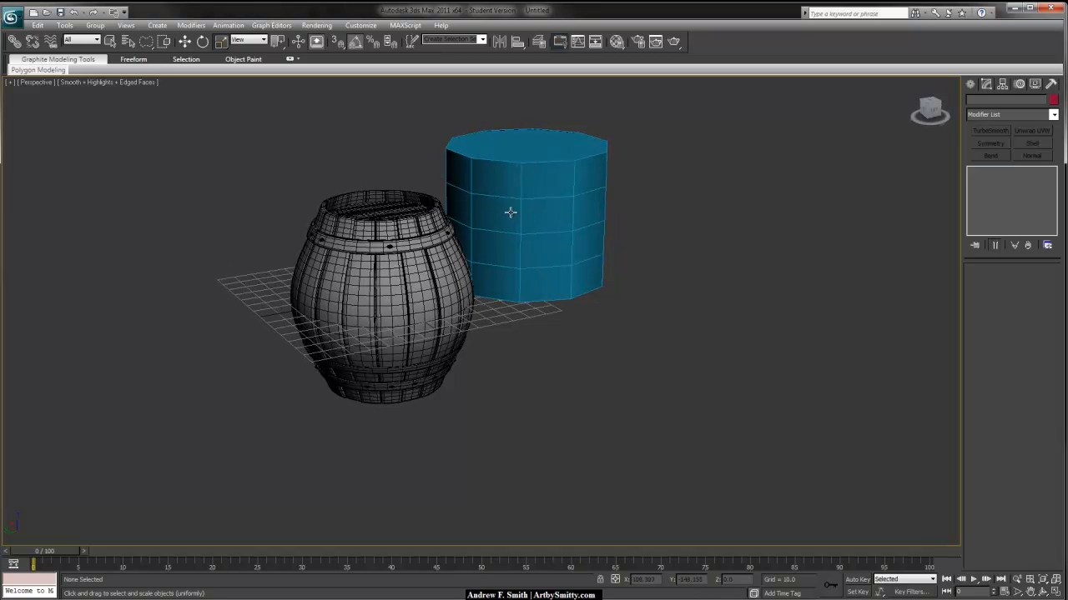
- Apply the Standard Grey material to the low-poly cylinder
click(514, 205)
key(m)
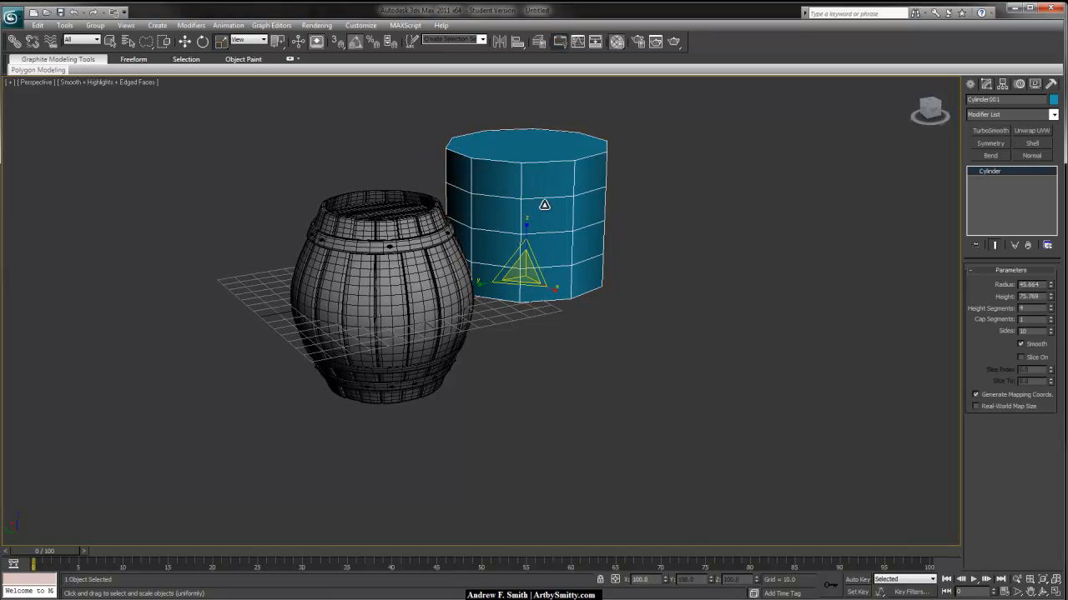
drag(725, 152, 600, 175)
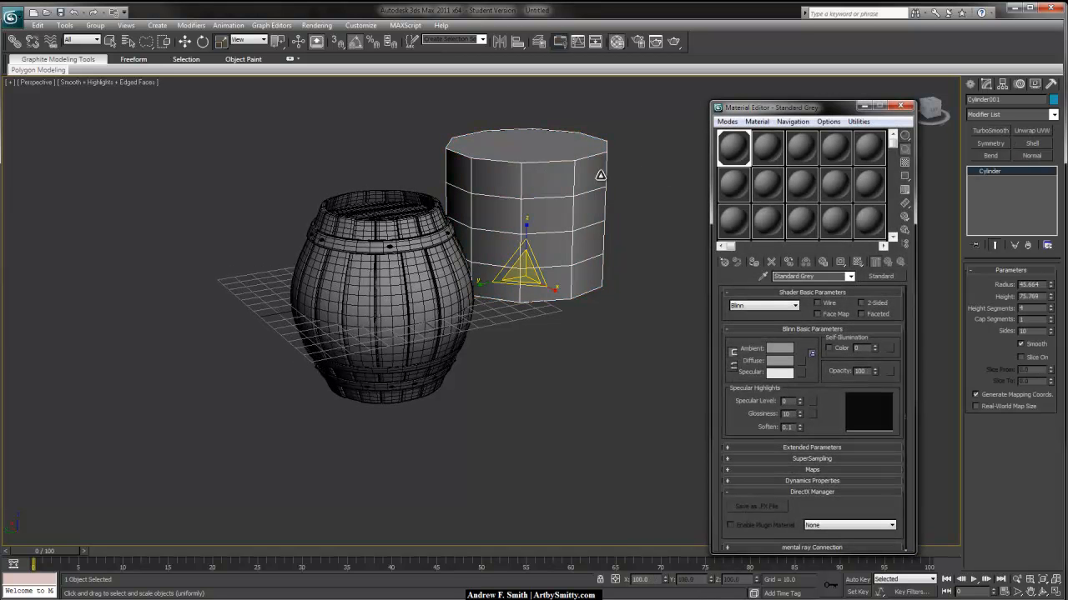
click(900, 107)
alt+middle_drag(674, 203, 684, 205)
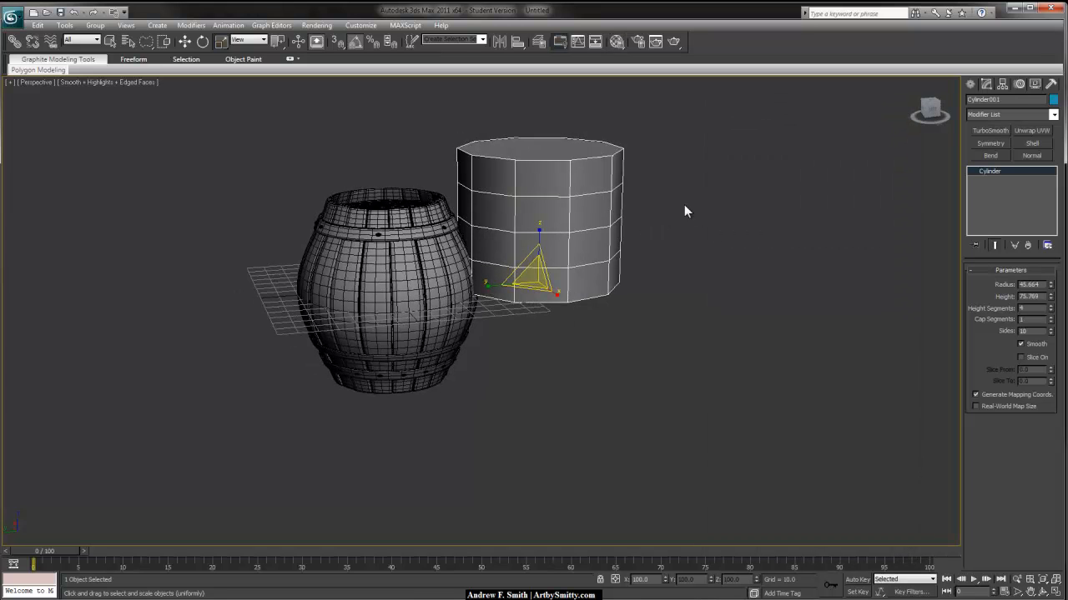
- Change the cylinder's object color to red so its wireframe differs from the barrel's
click(1054, 99)
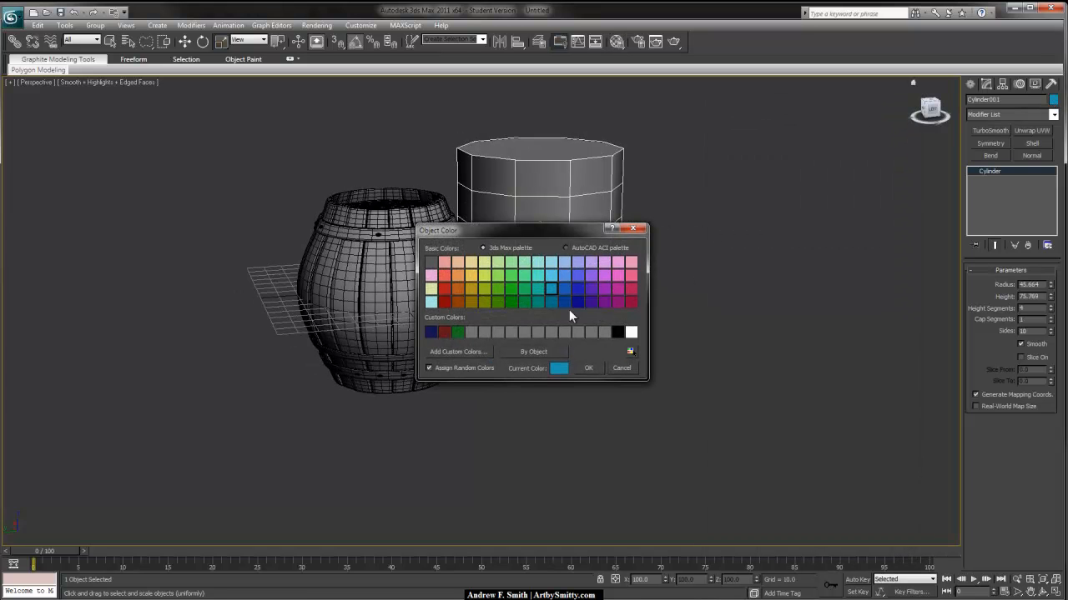
click(586, 368)
click(511, 258)
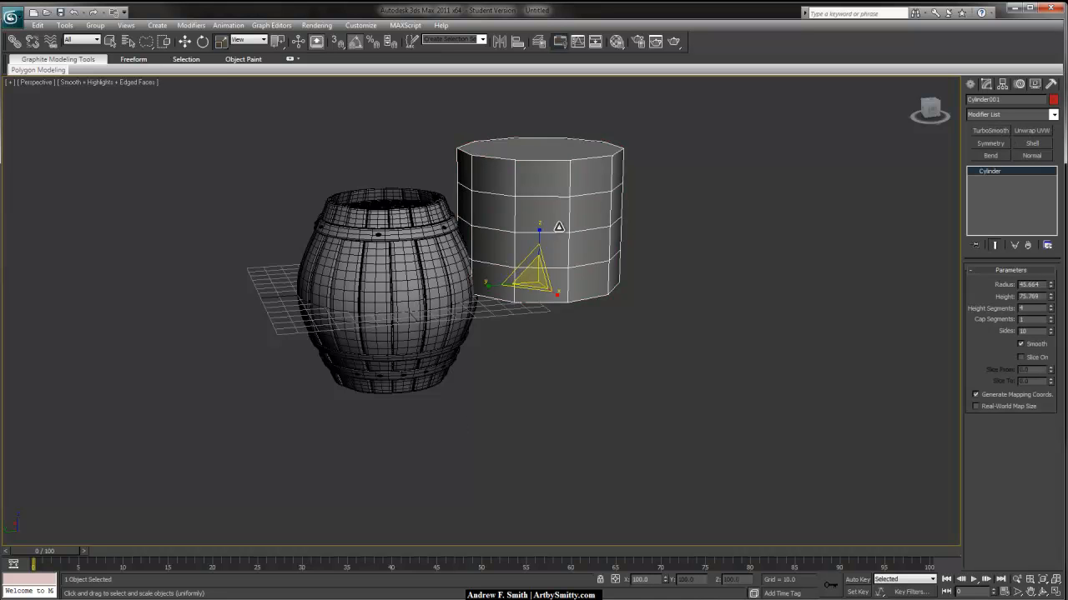
click(385, 298)
click(511, 392)
- Move the cylinder to X 0 and Y 0 so it lines up with the barrel's vertical axis
click(505, 221)
key(w)
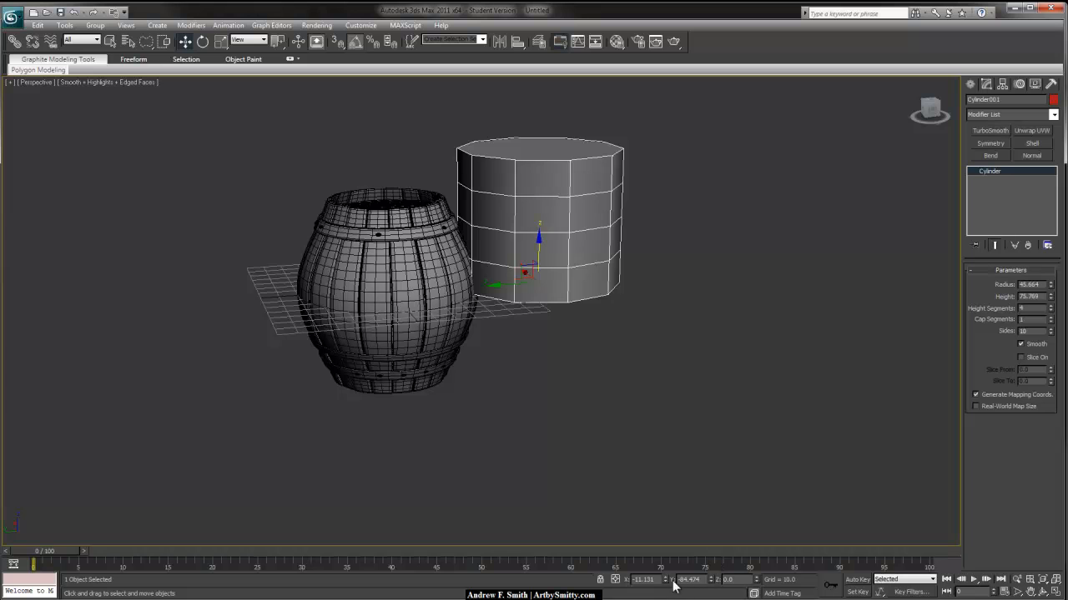
right_click(664, 580)
right_click(712, 580)
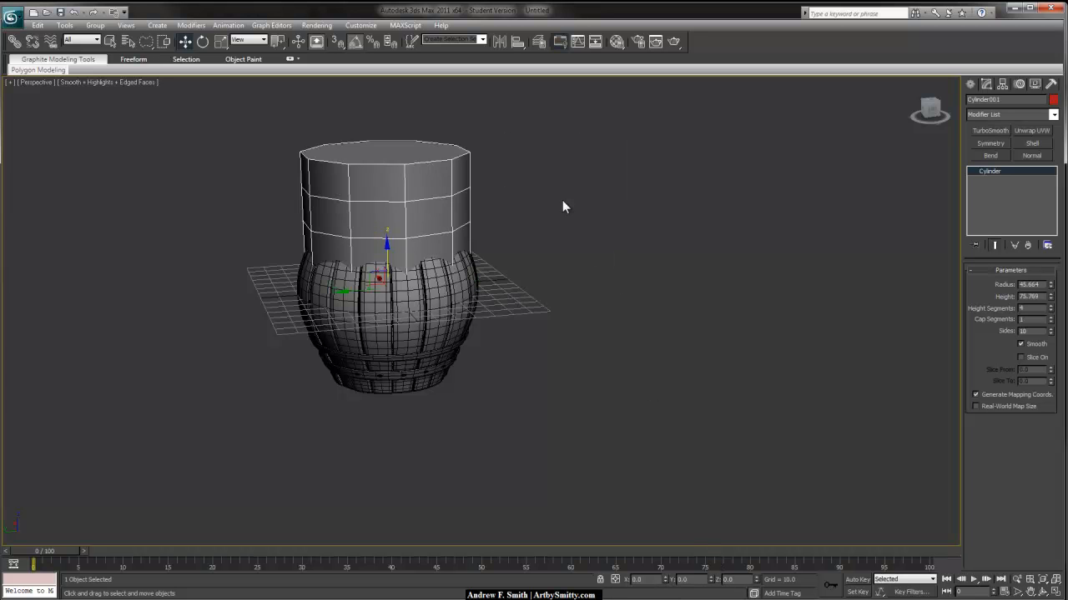
- Center the cylinder's pivot on the object and set its Z position to 0
click(1001, 84)
click(1019, 153)
click(1011, 211)
alt+middle_drag(536, 212, 549, 222)
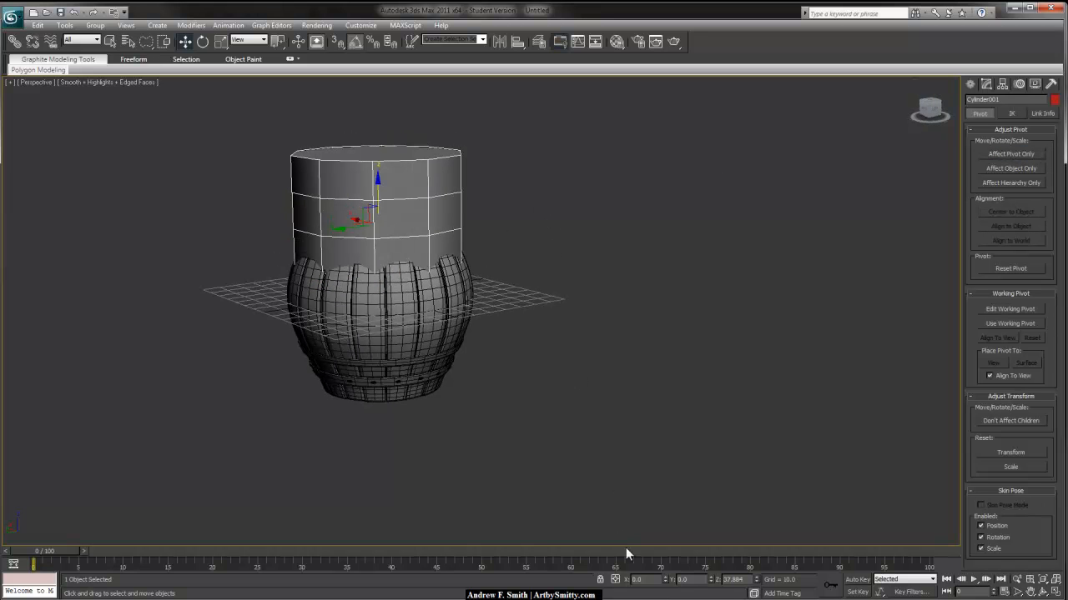
right_click(757, 580)
alt+middle_drag(574, 339, 425, 314)
click(459, 227)
click(460, 227)
click(472, 226)
click(475, 230)
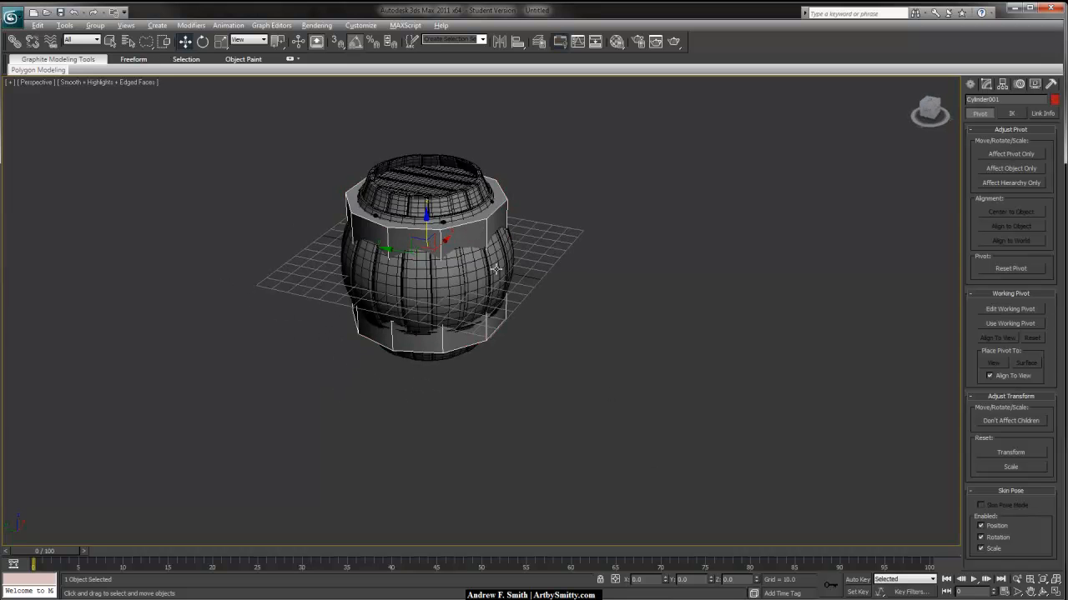
- Compare the cylinder's outline with the barrel's profile in the front view, using see-through display temporarily
key(f)
key(z)
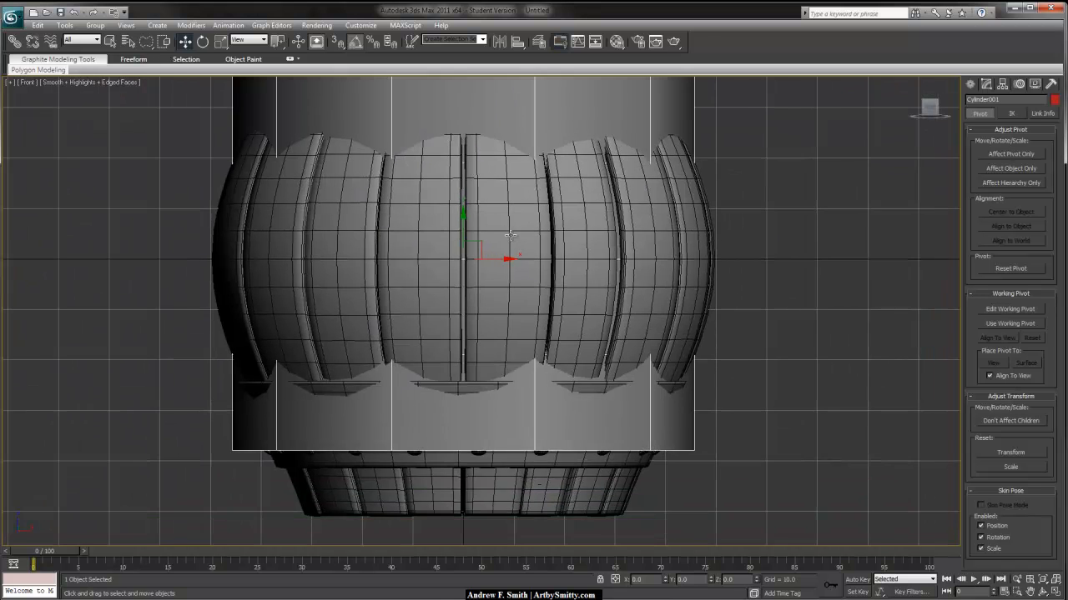
scroll(509, 235, down, 2)
key(alt+x)
middle_drag(506, 291, 505, 277)
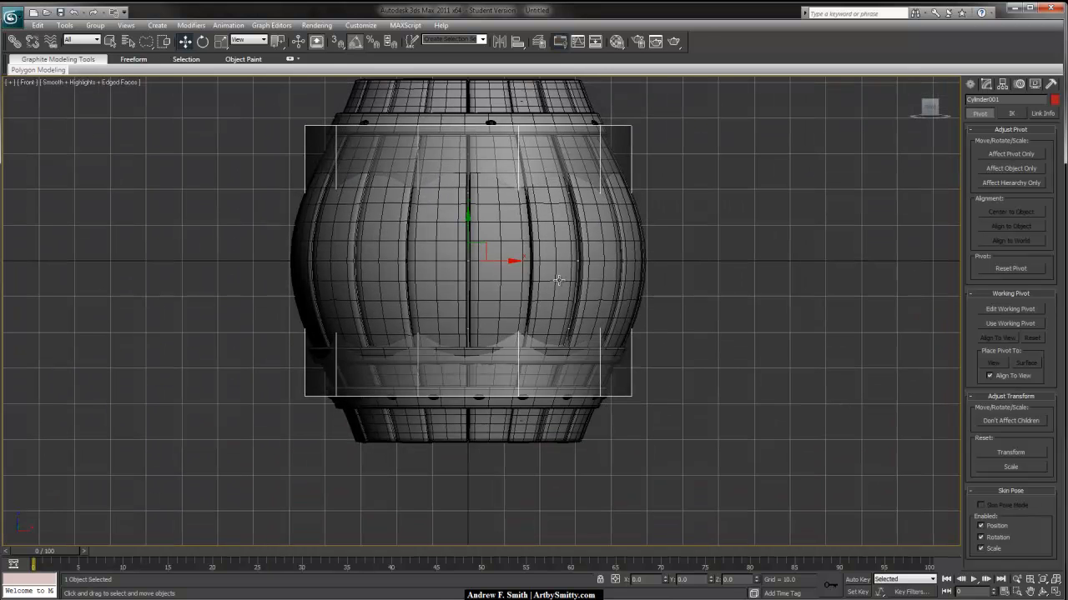
key(alt+x)
click(660, 261)
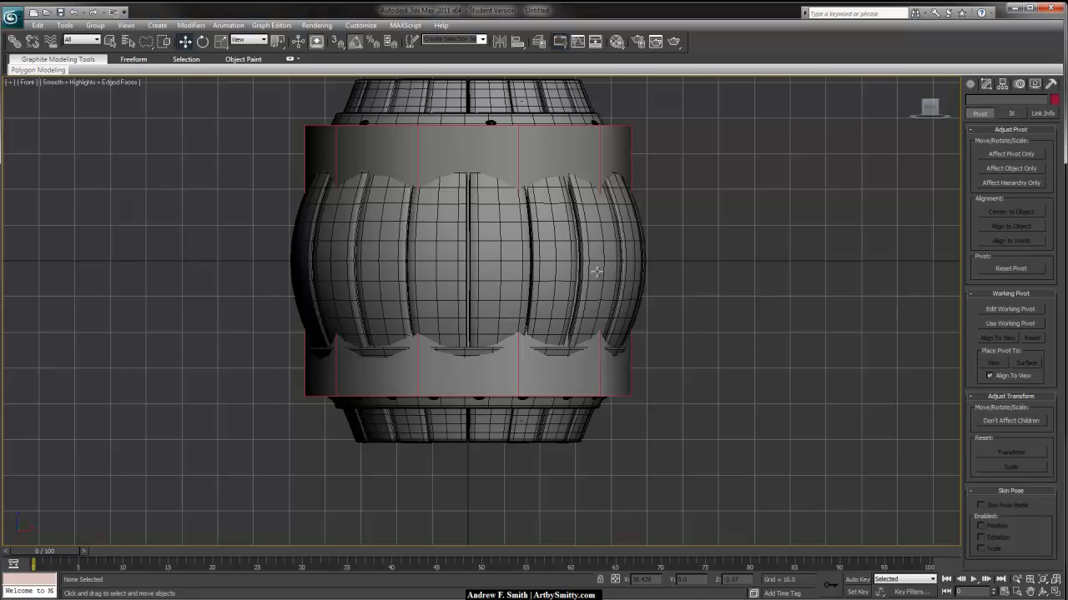
- Select the low-poly cylinder and open its object conversion options
click(597, 372)
middle_drag(583, 342, 603, 358)
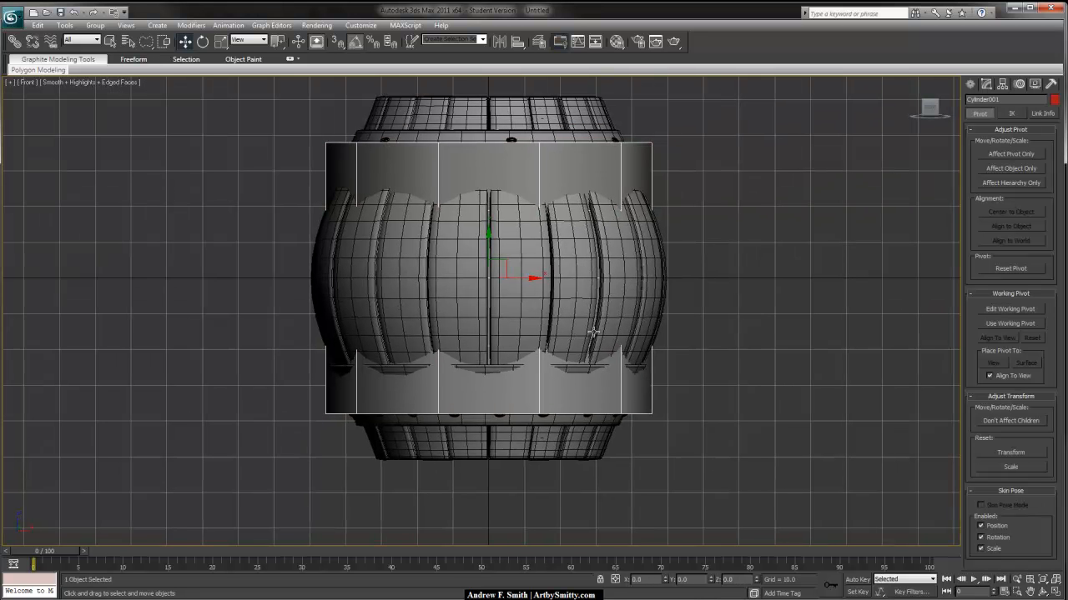
right_click(550, 384)
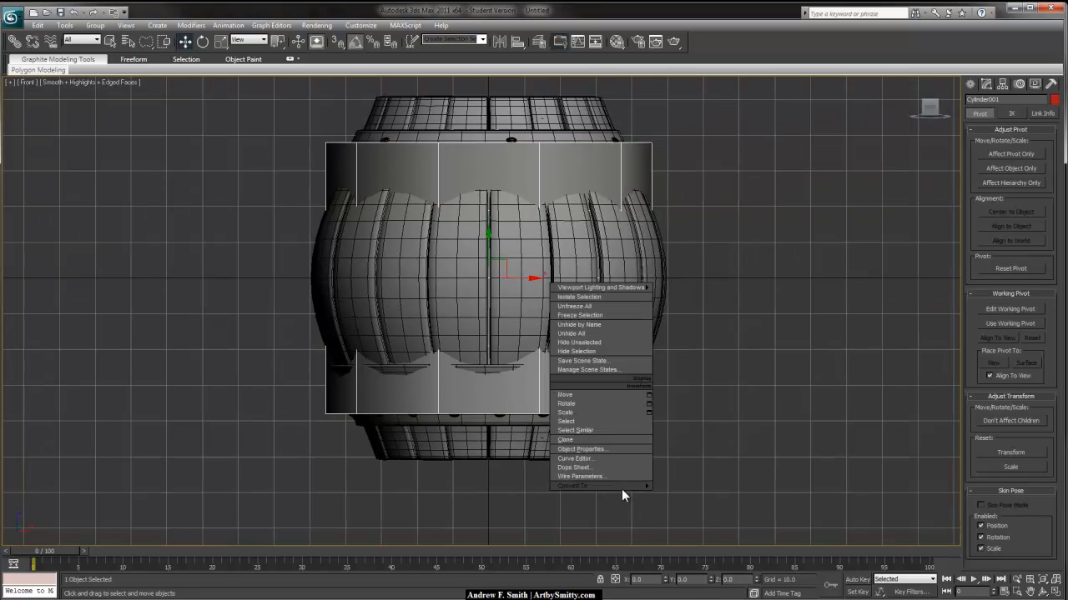
- Convert the low-poly cylinder to Editable Poly, then move its bottom vertex ring down and scale it in to match the barrel's base
click(680, 493)
key(1)
middle_drag(648, 395, 653, 329)
mouse_move(690, 384)
mouse_down()
mouse_move(574, 351)
mouse_move(341, 337)
mouse_up()
click(321, 317)
drag(151, 43, 147, 56)
drag(741, 419, 294, 325)
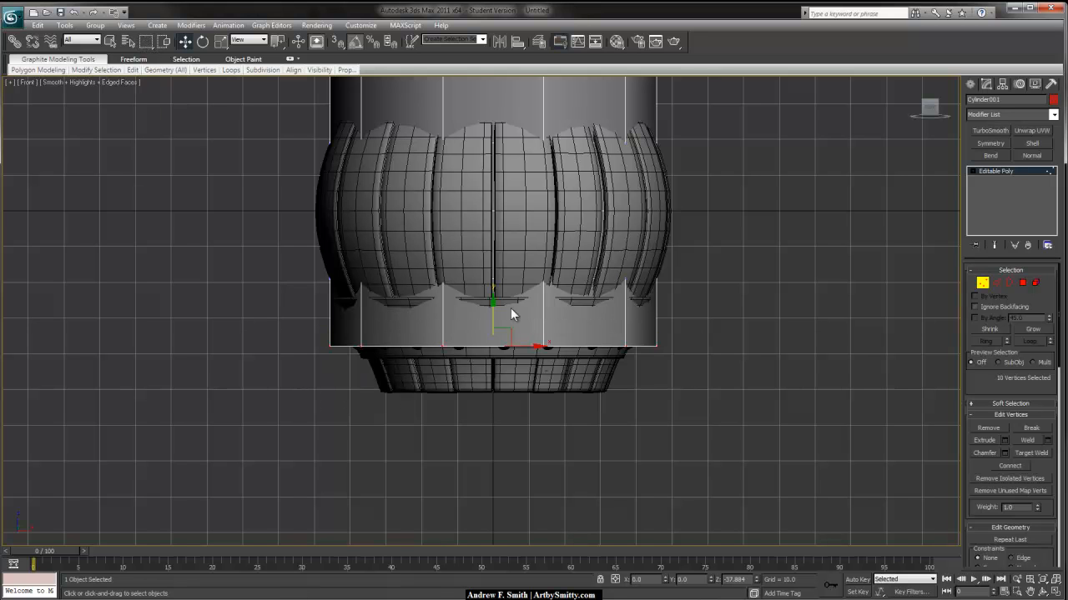
drag(490, 307, 494, 409)
key(e)
key(r)
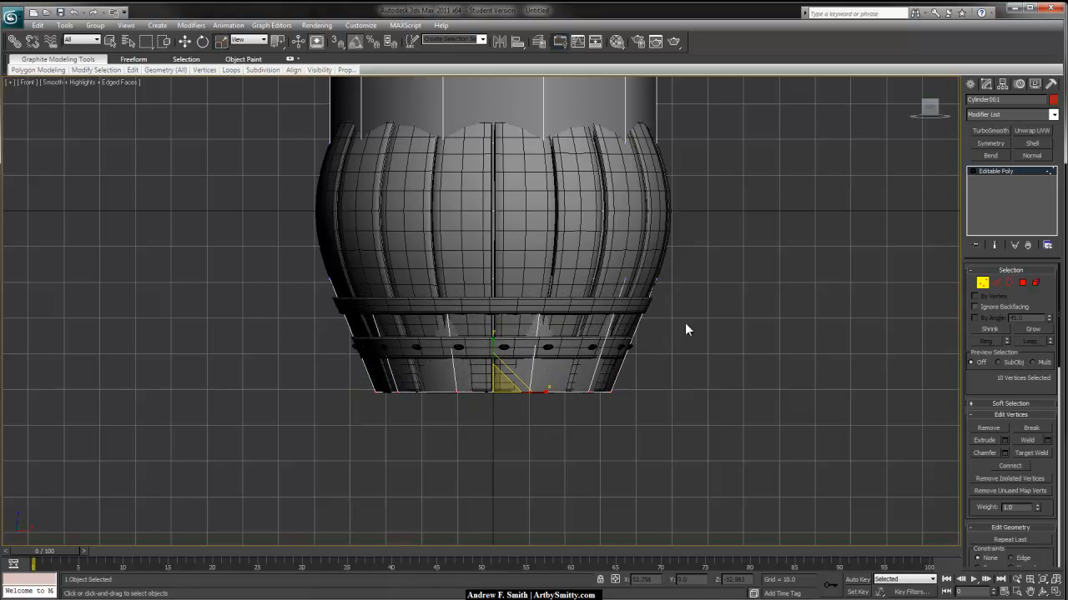
middle_drag(659, 195, 672, 257)
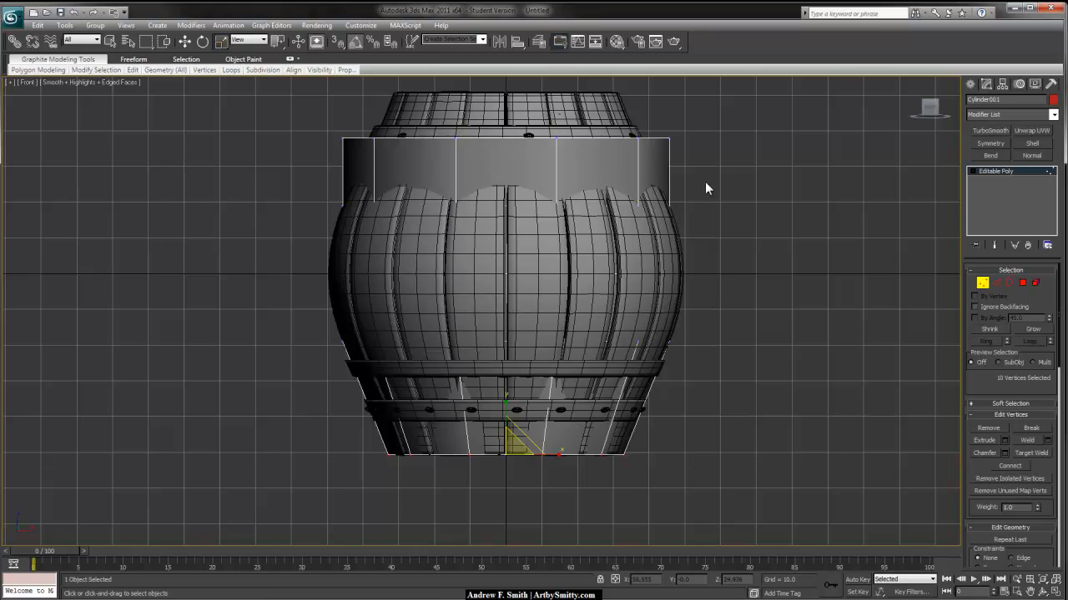
middle_drag(751, 233, 749, 238)
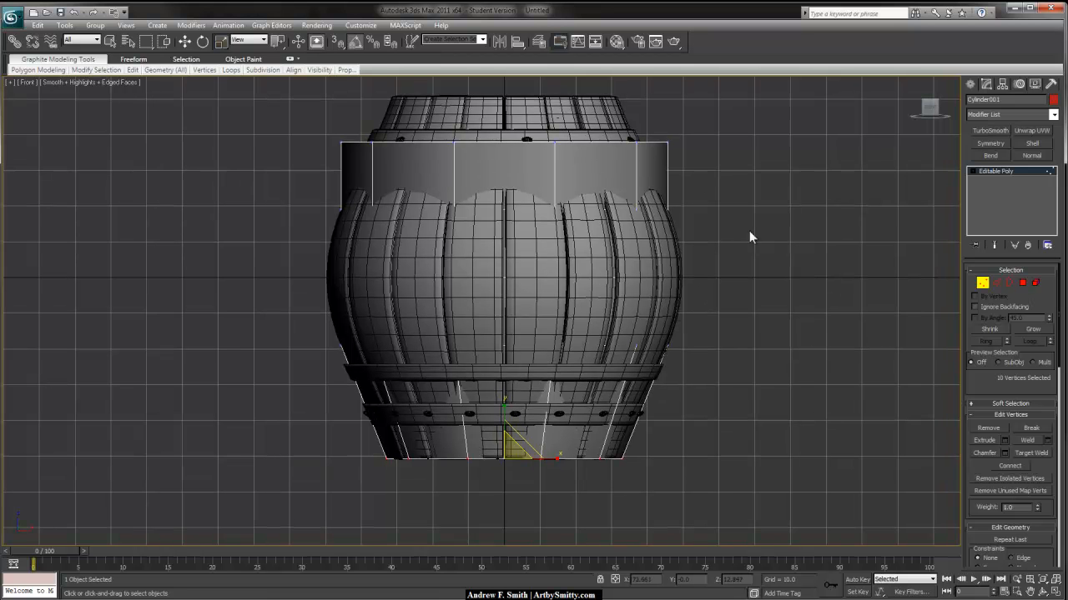
- Move the cylinder's top vertex ring up to the barrel's top rim and scale it in to match
click(750, 472)
middle_drag(751, 472, 768, 522)
drag(292, 137, 769, 241)
drag(535, 183, 529, 142)
key(r)
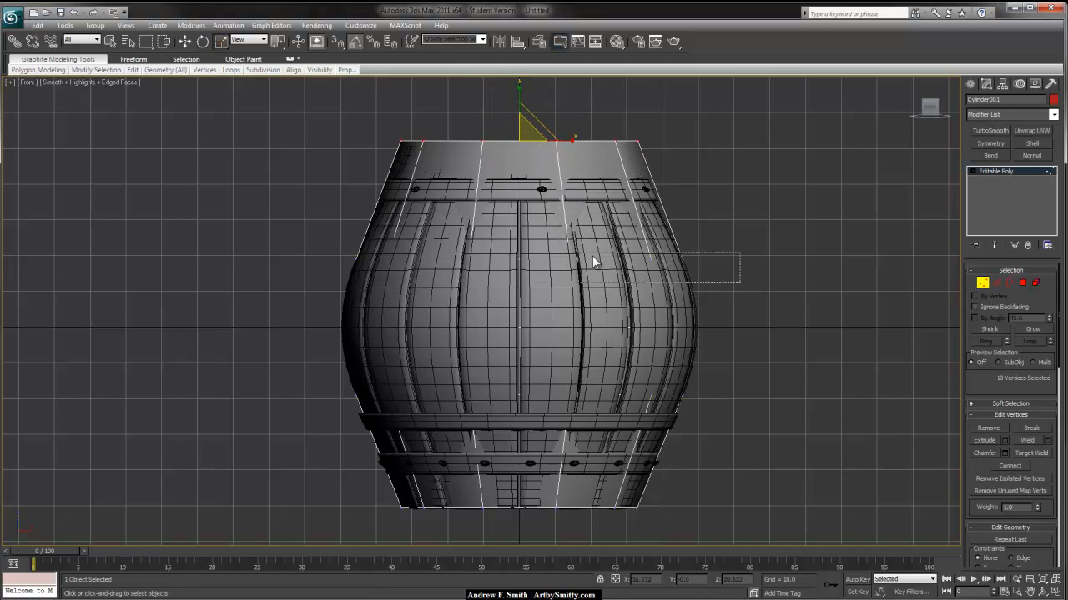
- Raise and scale the upper inner vertex ring to follow the barrel's profile, and scale the middle ring outward to the bulge
drag(592, 261, 329, 280)
key(w)
mouse_move(519, 236)
mouse_down()
mouse_move(518, 204)
mouse_move(524, 228)
mouse_up()
key(r)
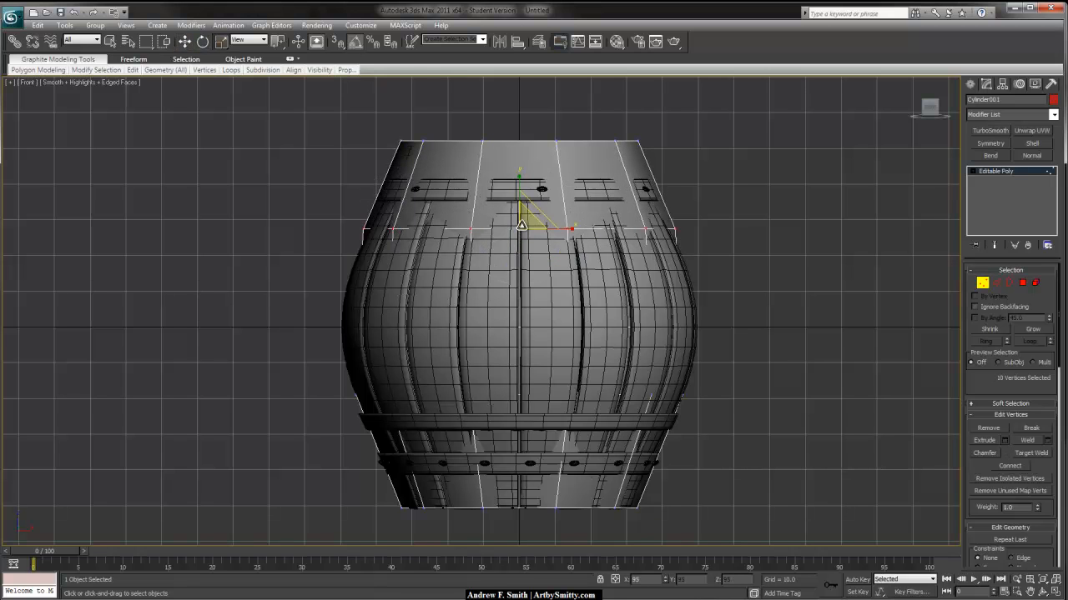
drag(722, 355, 286, 295)
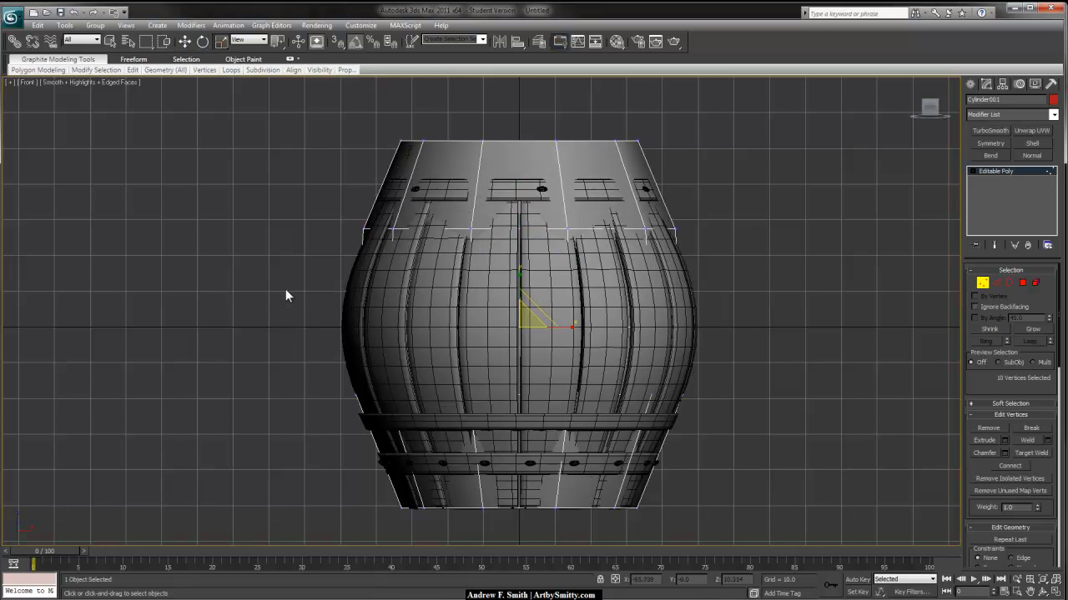
drag(520, 315, 522, 311)
- Move the lower inner vertex ring down to the barrel's lower band and scale it to fit the profile
drag(697, 428, 295, 372)
key(w)
drag(520, 362, 521, 420)
key(r)
- Nudge the upper inner vertex ring slightly higher to refine the fit to the barrel, then clear the vertex selection
click(714, 253)
drag(714, 252, 320, 214)
key(w)
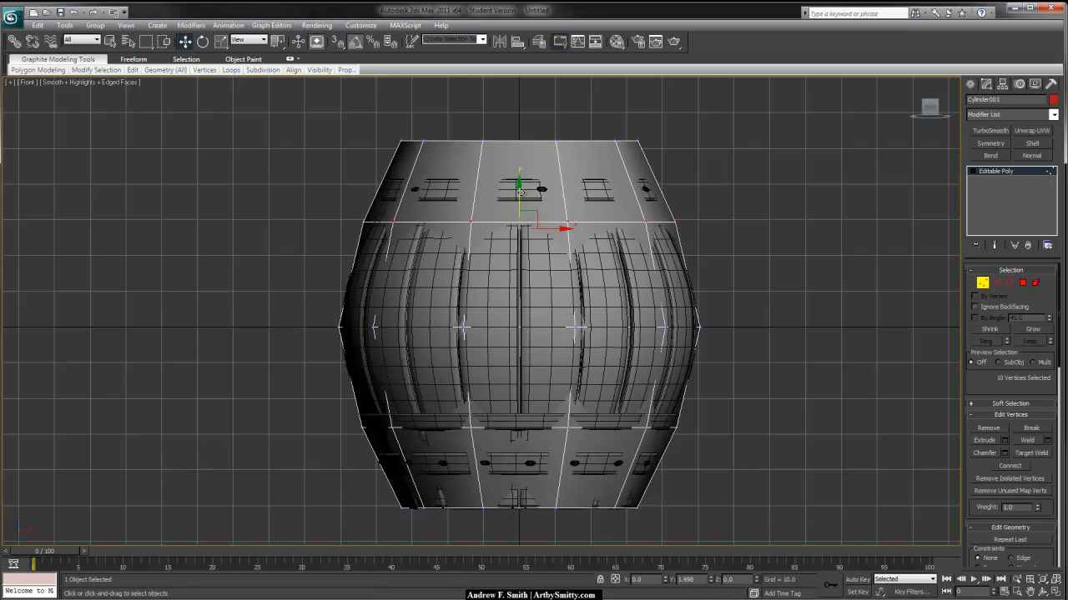
drag(736, 318, 248, 366)
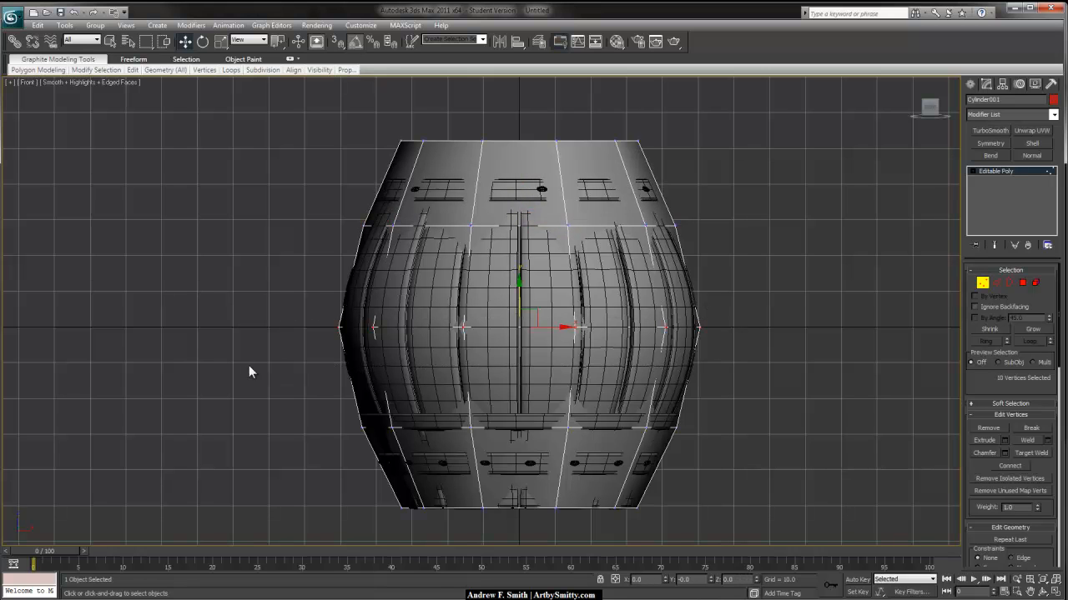
click(732, 269)
- Bevel the cylinder's top cap polygon inward with no height to form a flat rim in perspective view
key(p)
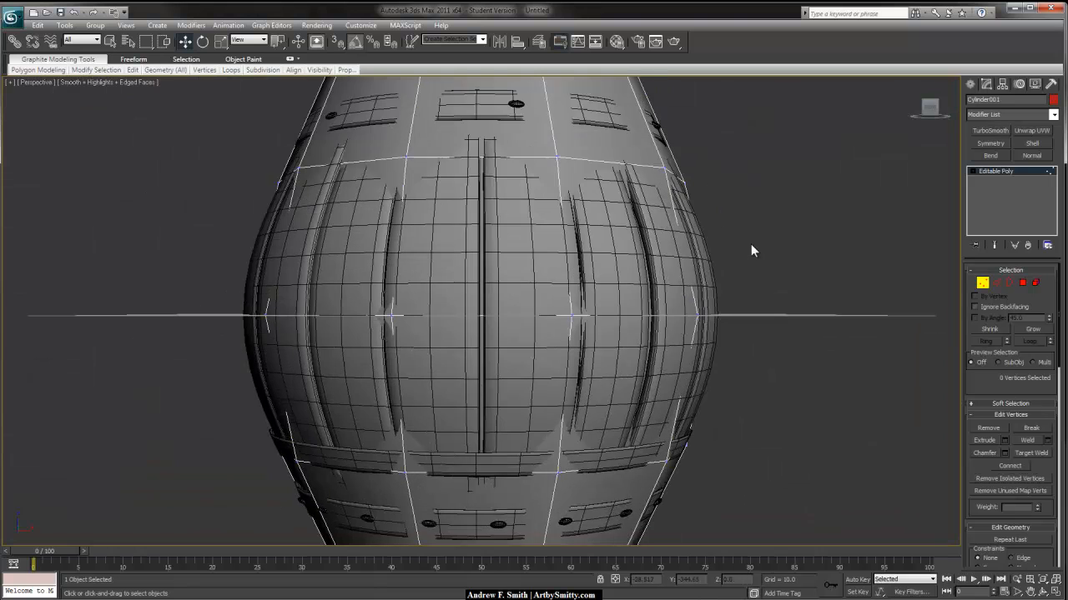
alt+middle_drag(685, 258, 556, 213)
scroll(577, 266, down, 5)
scroll(558, 262, up, 4)
key(4)
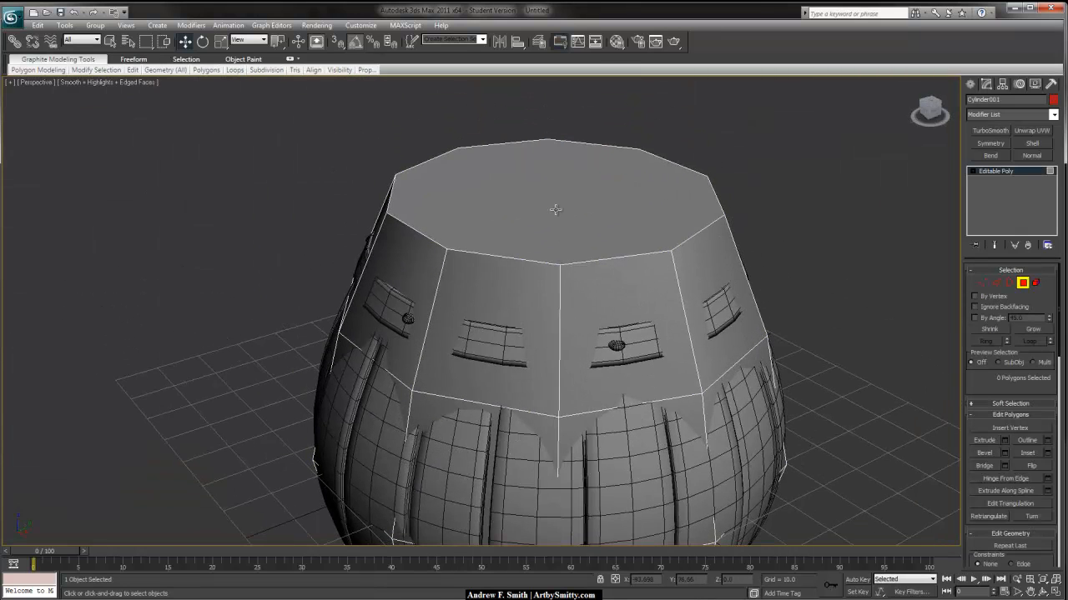
click(557, 210)
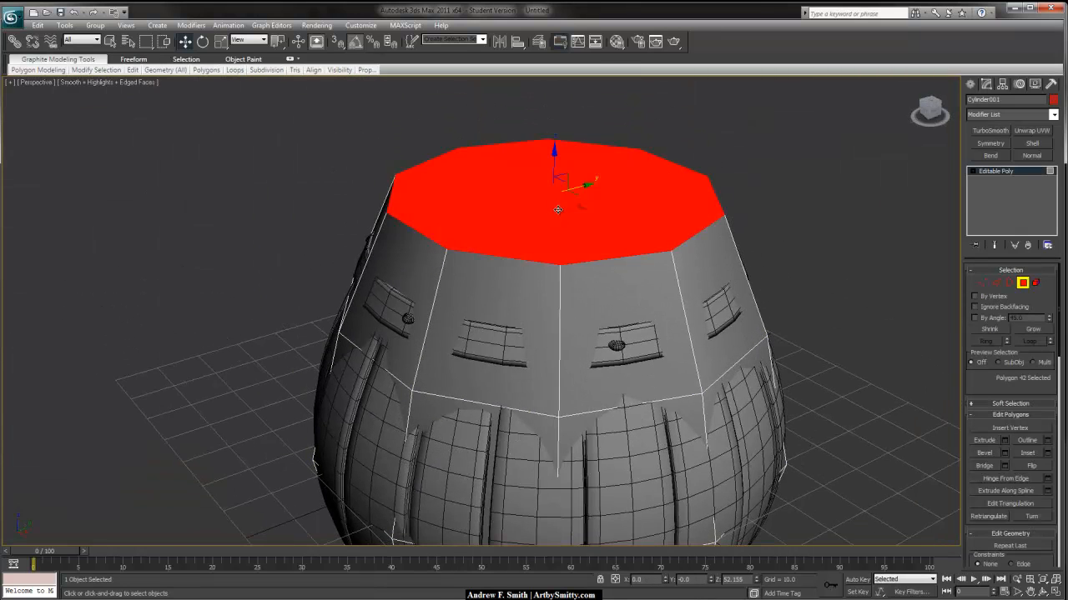
click(1004, 453)
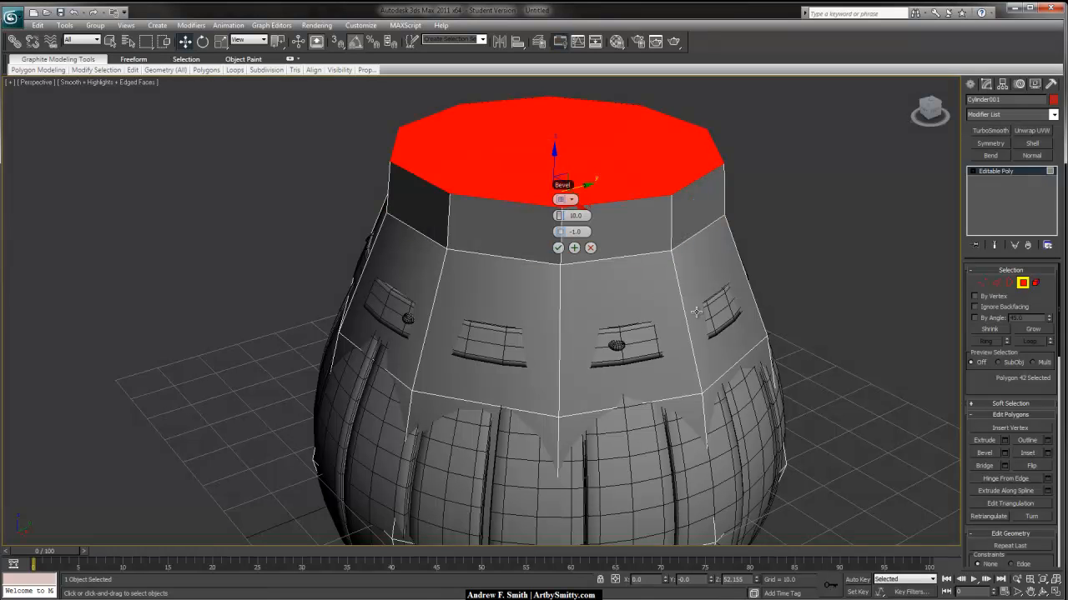
right_click(562, 216)
drag(560, 231, 542, 234)
click(558, 248)
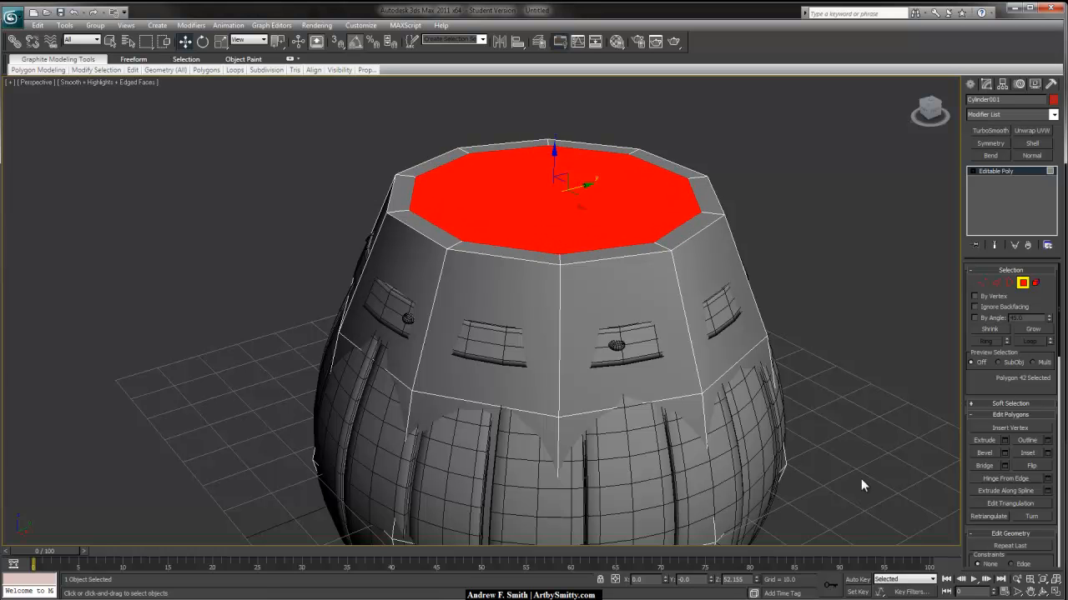
- Extrude the inset top polygon down into the barrel by -7.522
click(1004, 441)
drag(560, 214, 463, 226)
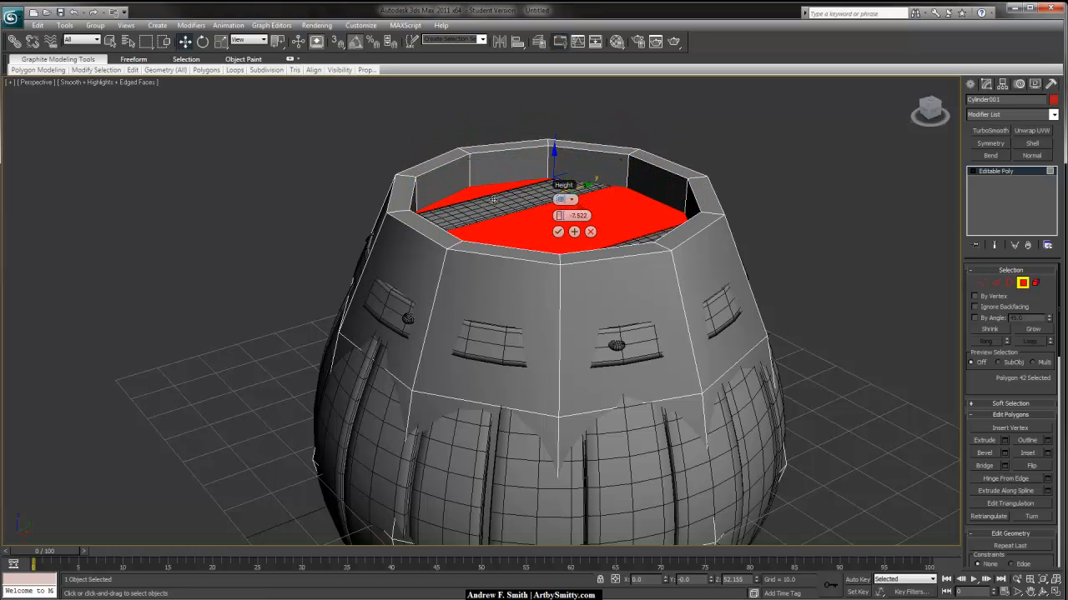
click(558, 232)
- Bevel the cylinder's bottom cap polygon inward with the same settings to form a flat bottom rim
alt+middle_drag(710, 388, 708, 202)
click(567, 425)
middle_drag(785, 506, 753, 415)
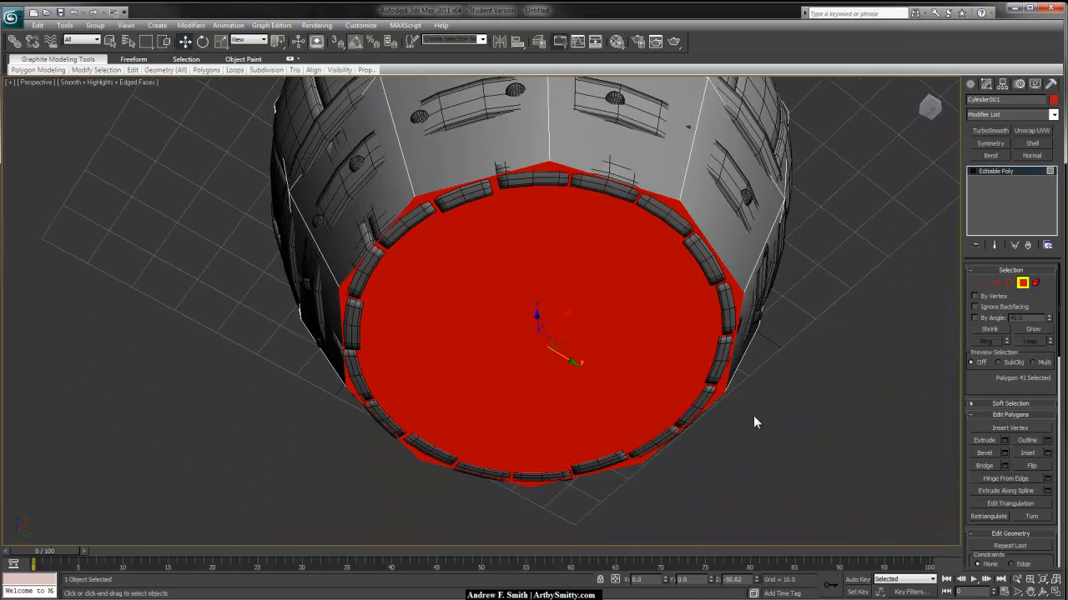
click(1004, 441)
click(572, 379)
click(1004, 455)
click(546, 392)
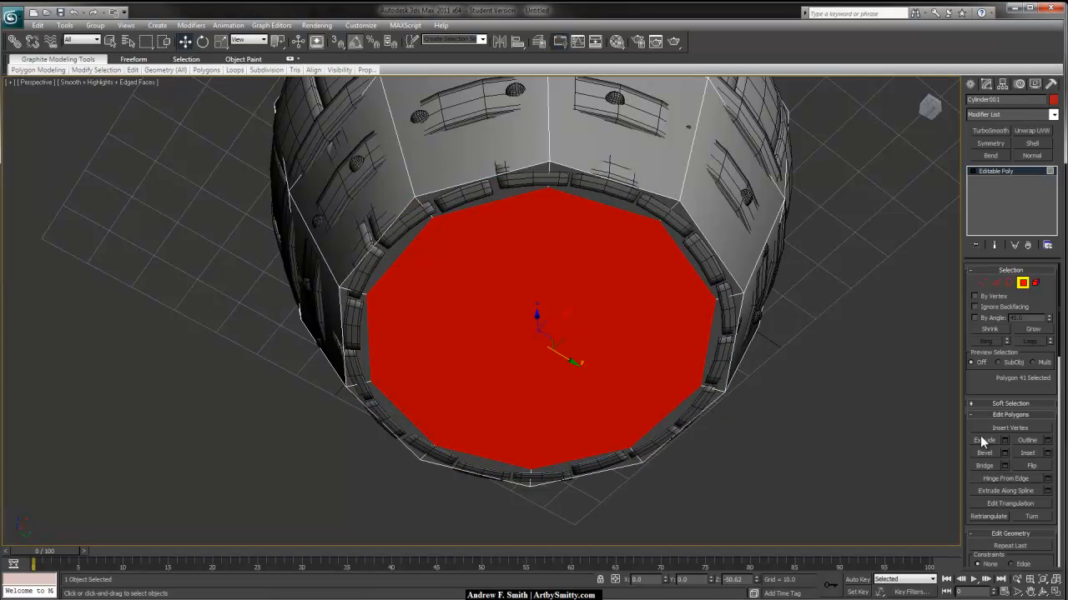
- Extrude the inset bottom polygon into the barrel by -6.463 and leave polygon editing
click(1004, 441)
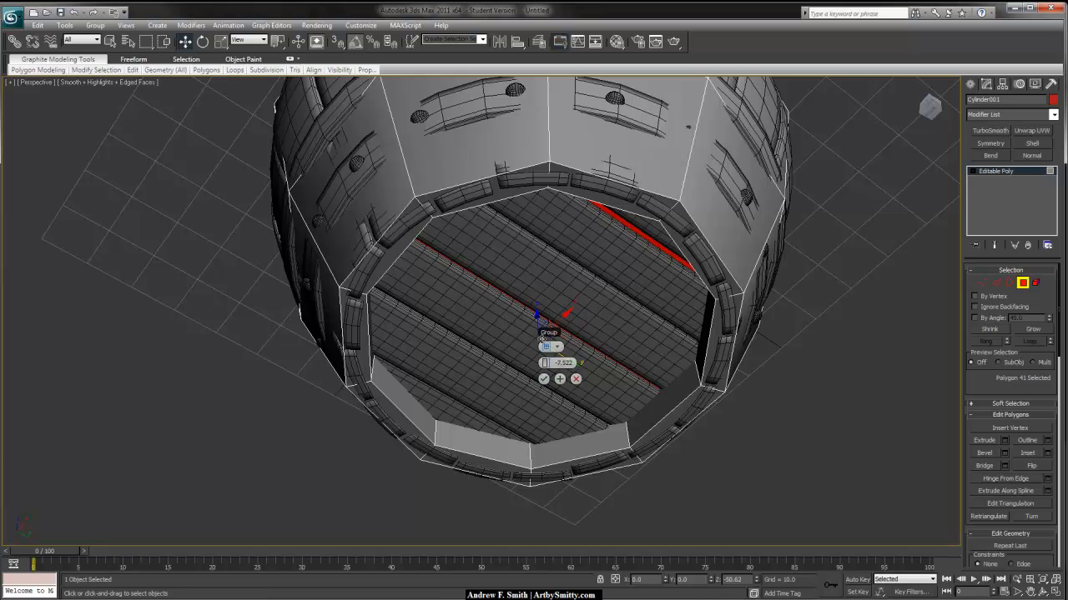
mouse_move(548, 363)
mouse_down()
mouse_move(525, 360)
mouse_move(570, 360)
mouse_move(551, 362)
mouse_up()
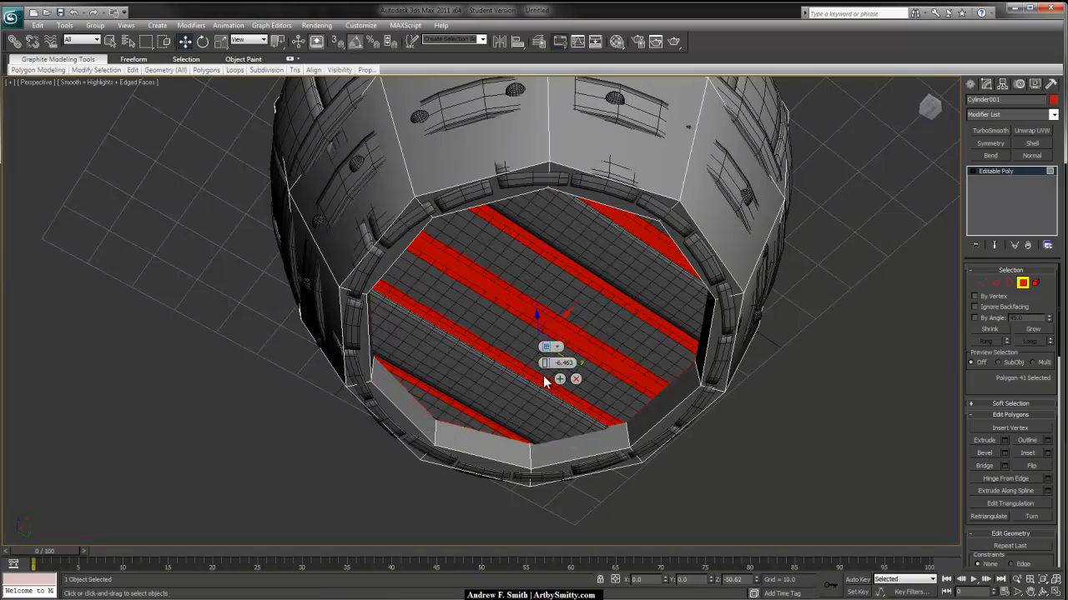
click(543, 379)
click(890, 375)
click(1021, 172)
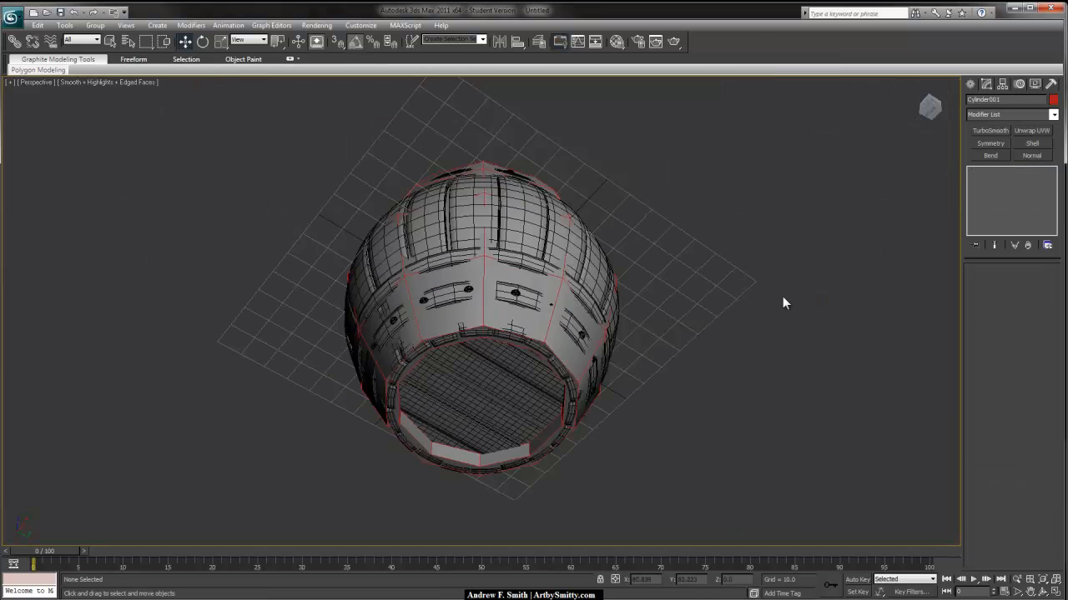
- Clear the smoothing groups on all polygons of the low-poly barrel and assign them all to smoothing group 1
alt+middle_drag(783, 296, 667, 244)
click(576, 243)
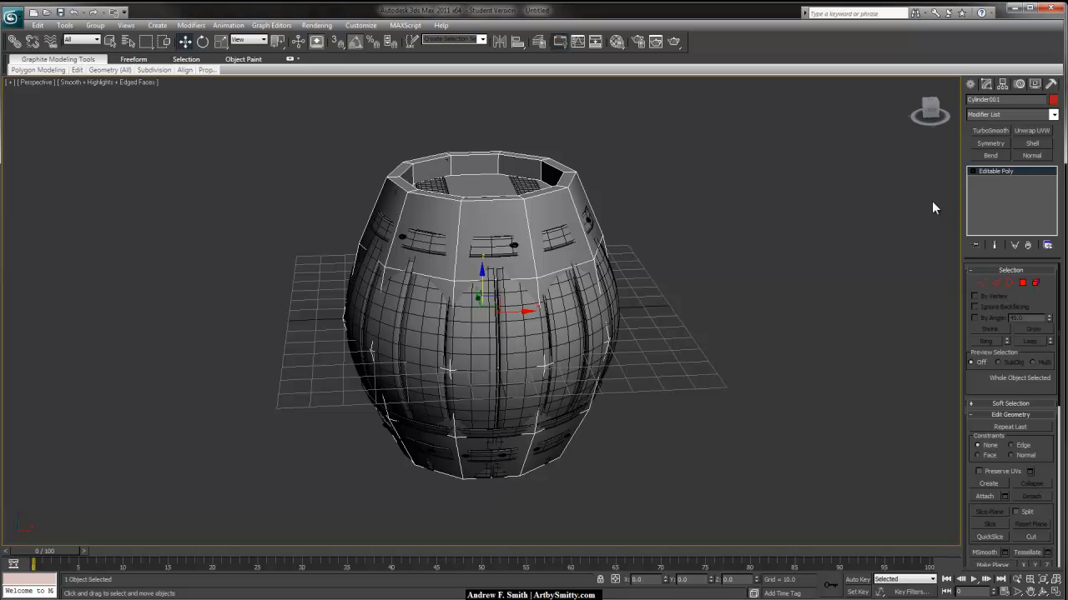
alt+middle_drag(494, 339, 511, 345)
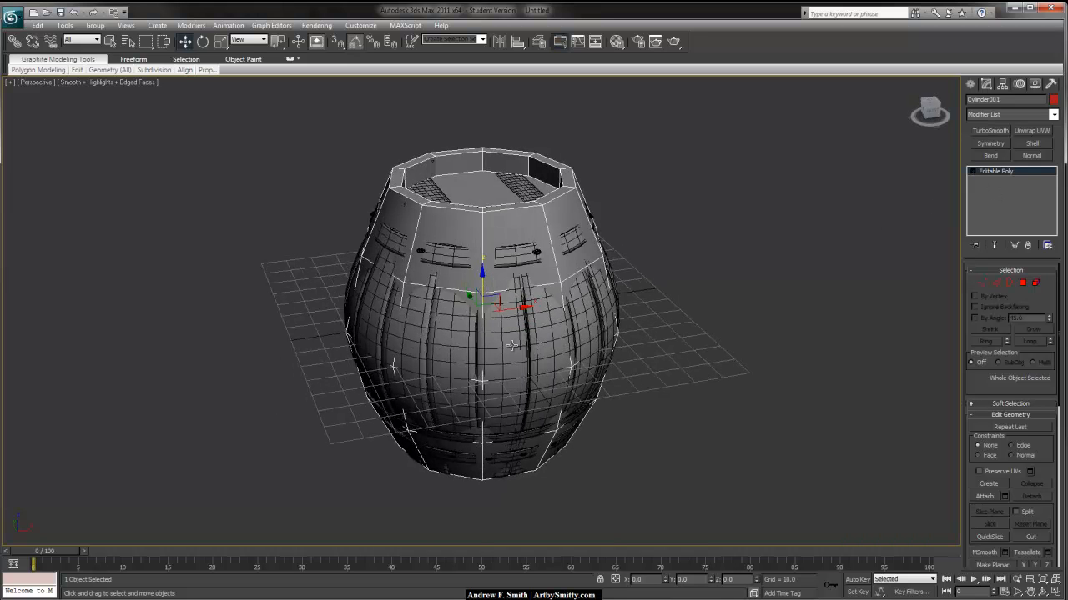
key(4)
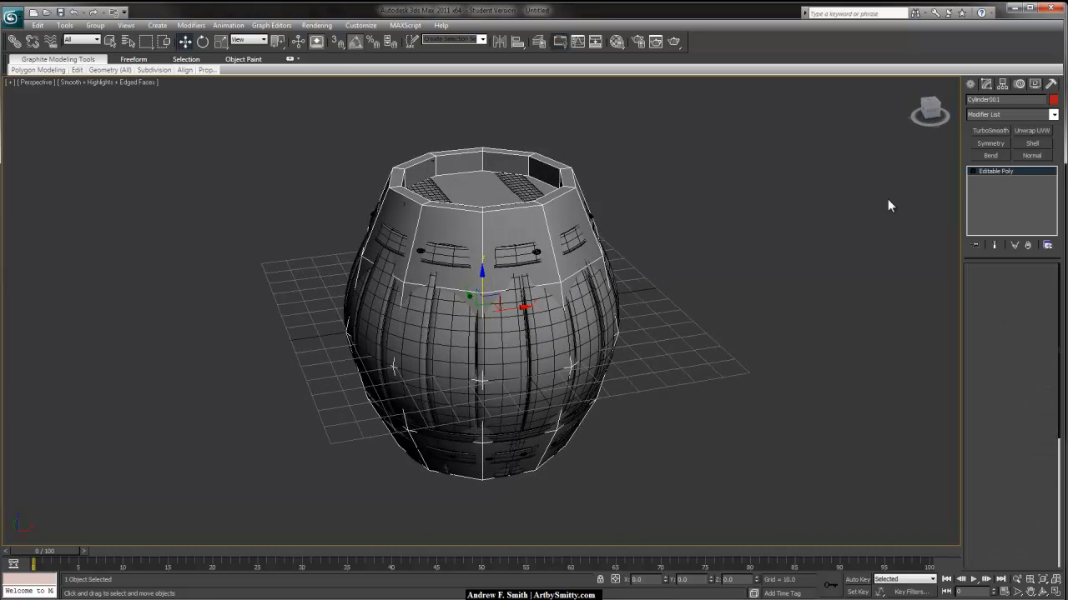
drag(709, 480, 270, 136)
drag(1048, 394, 970, 114)
scroll(1047, 475, down, 5)
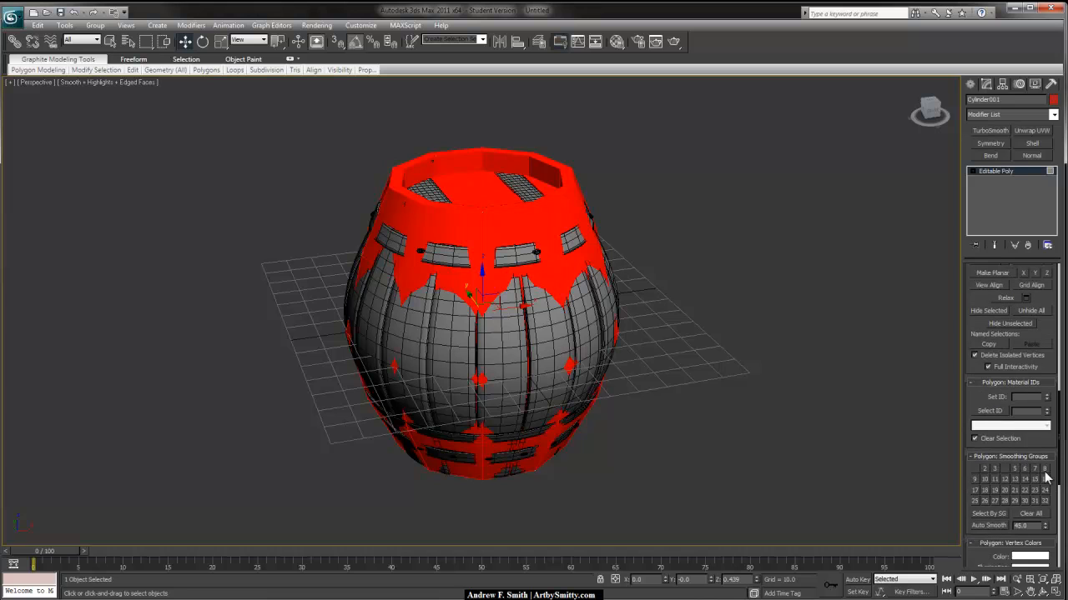
click(1040, 515)
click(975, 468)
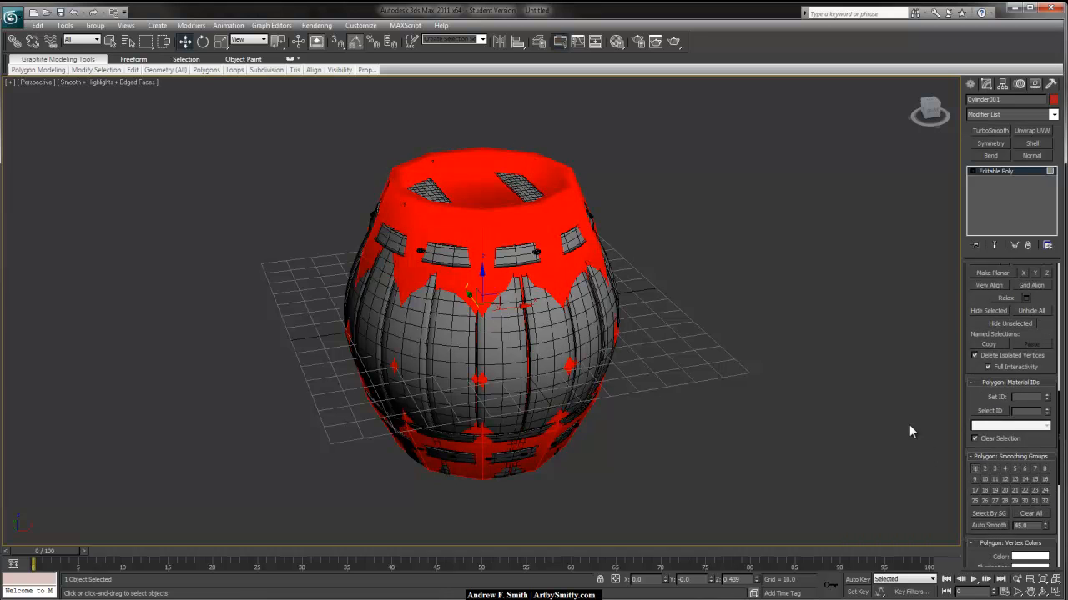
click(1020, 173)
click(819, 175)
- Examine the smoothed low-poly barrel against the detailed barrel from several angles
click(492, 246)
alt+middle_drag(521, 247, 547, 234)
click(692, 319)
alt+middle_drag(692, 319, 672, 309)
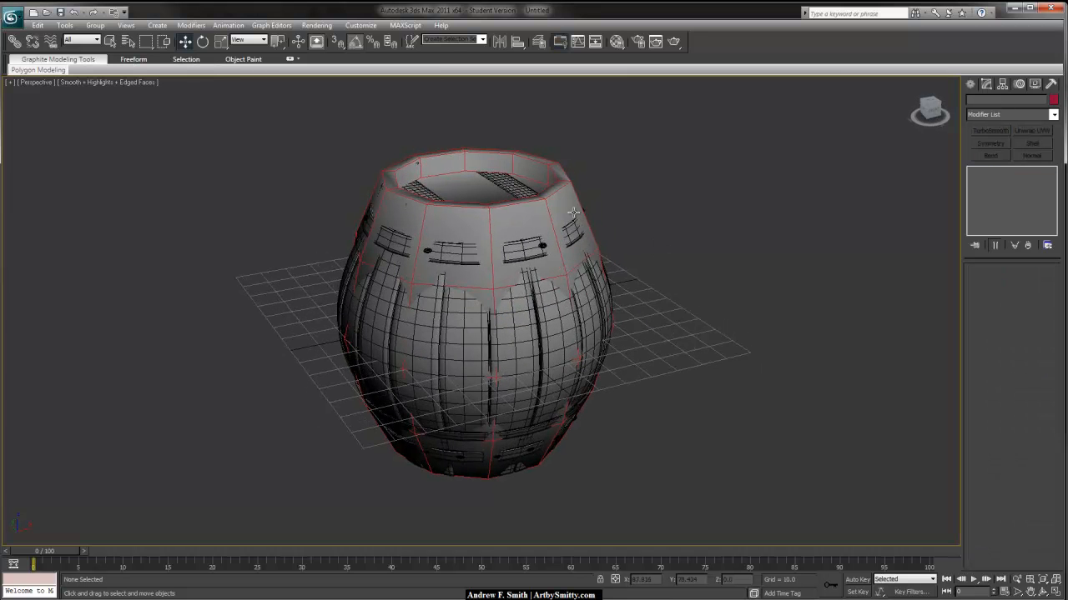
alt+middle_drag(574, 212, 536, 208)
click(536, 209)
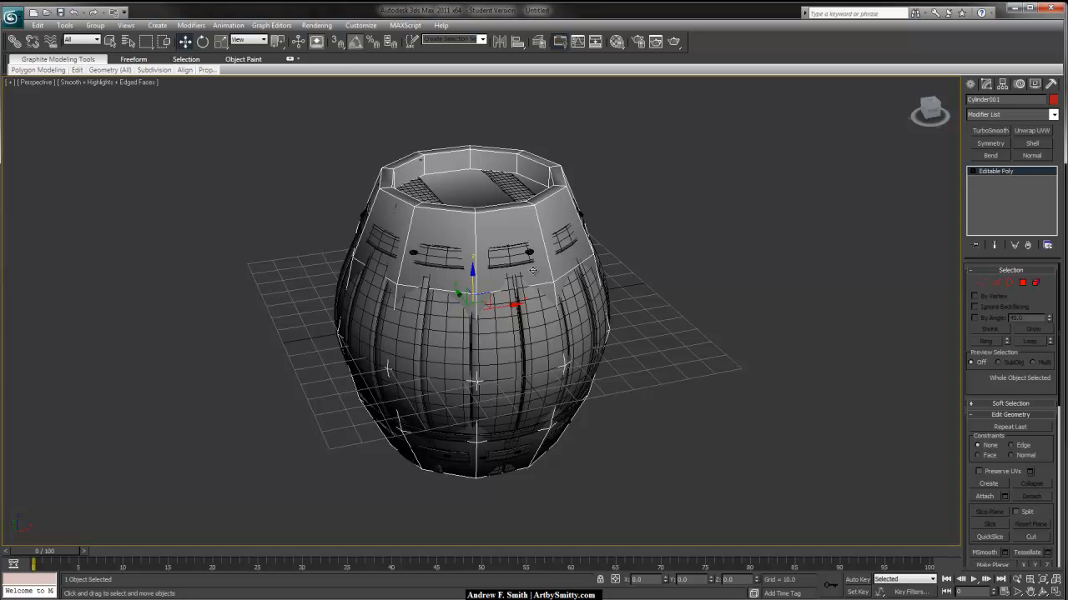
middle_drag(554, 301, 572, 302)
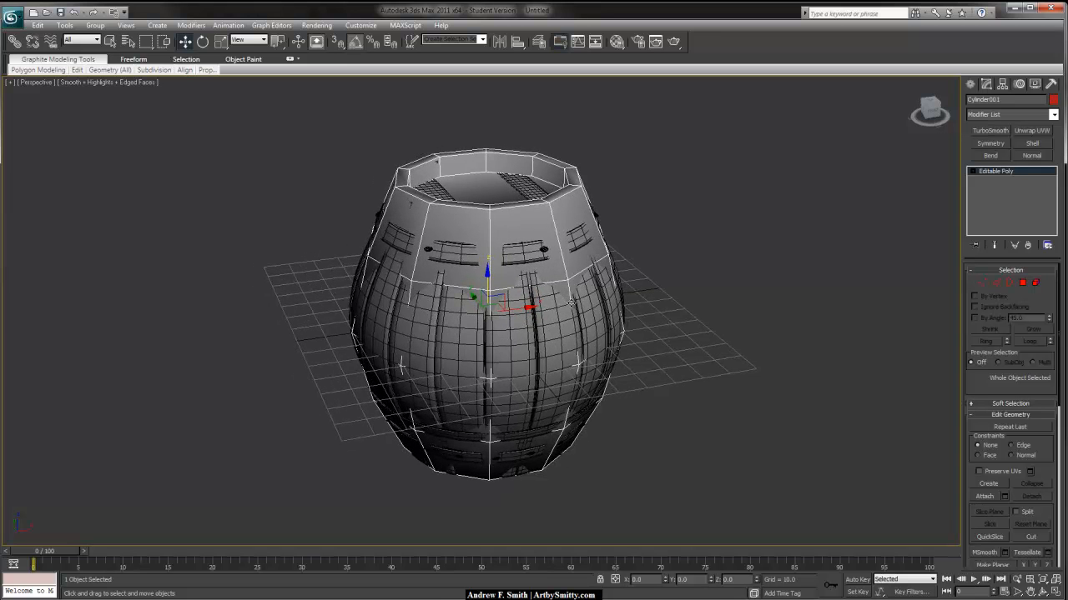
alt+middle_drag(438, 374, 546, 344)
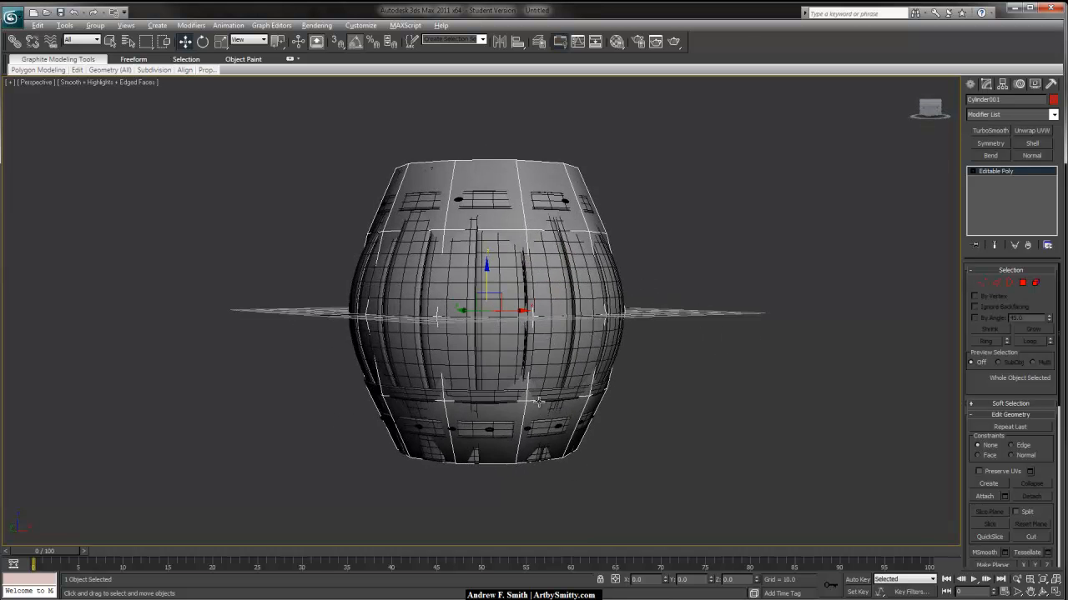
alt+middle_drag(538, 402, 509, 399)
scroll(505, 410, up, 3)
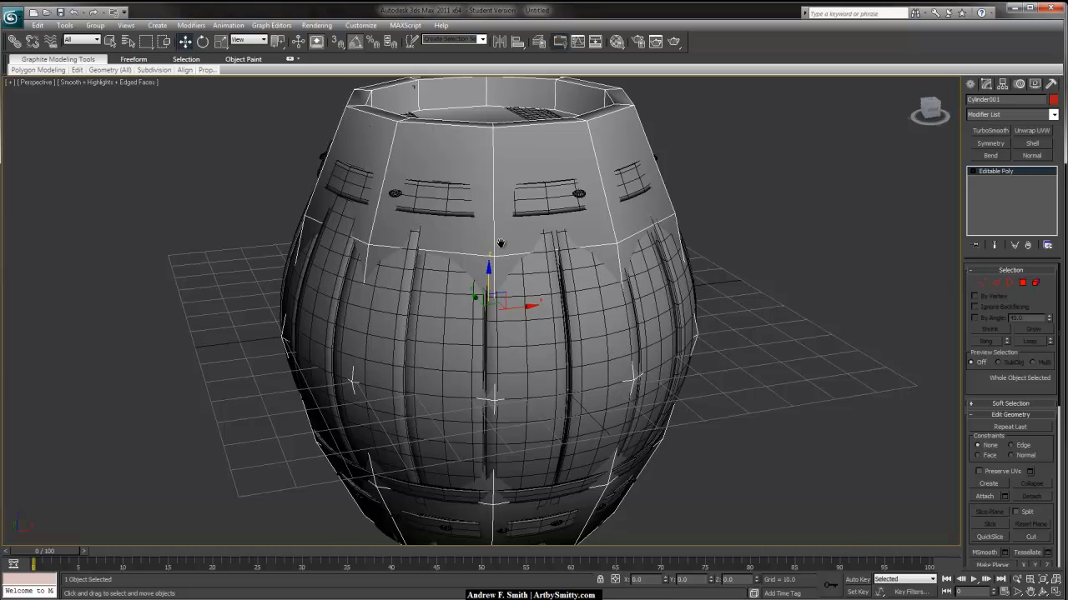
scroll(467, 225, down, 3)
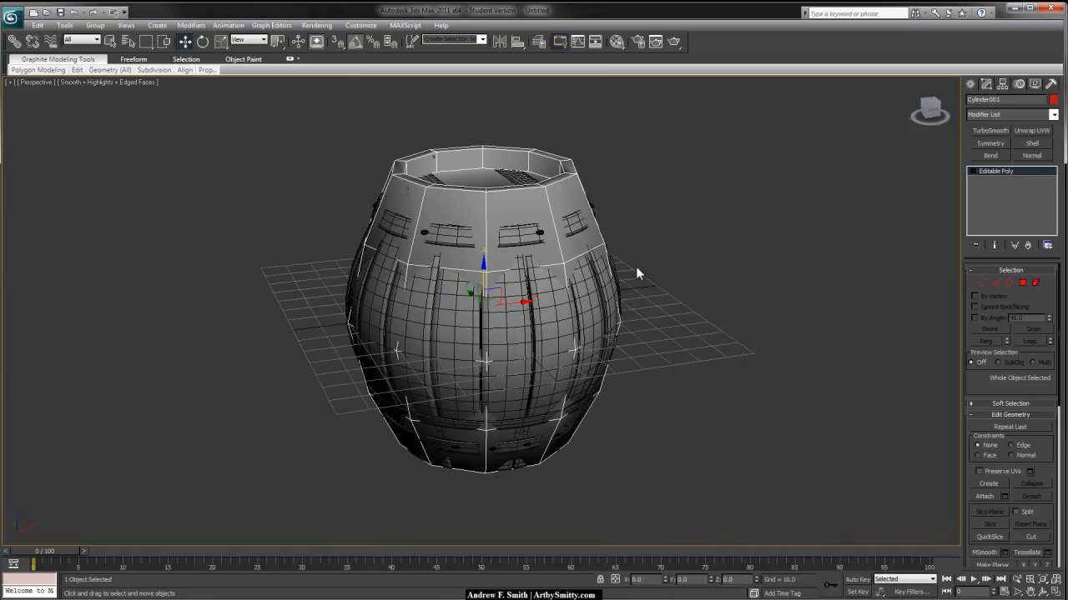
middle_drag(635, 273, 665, 279)
scroll(667, 276, down, 2)
- Apply an Unwrap UVW modifier to the low-poly barrel
click(1032, 131)
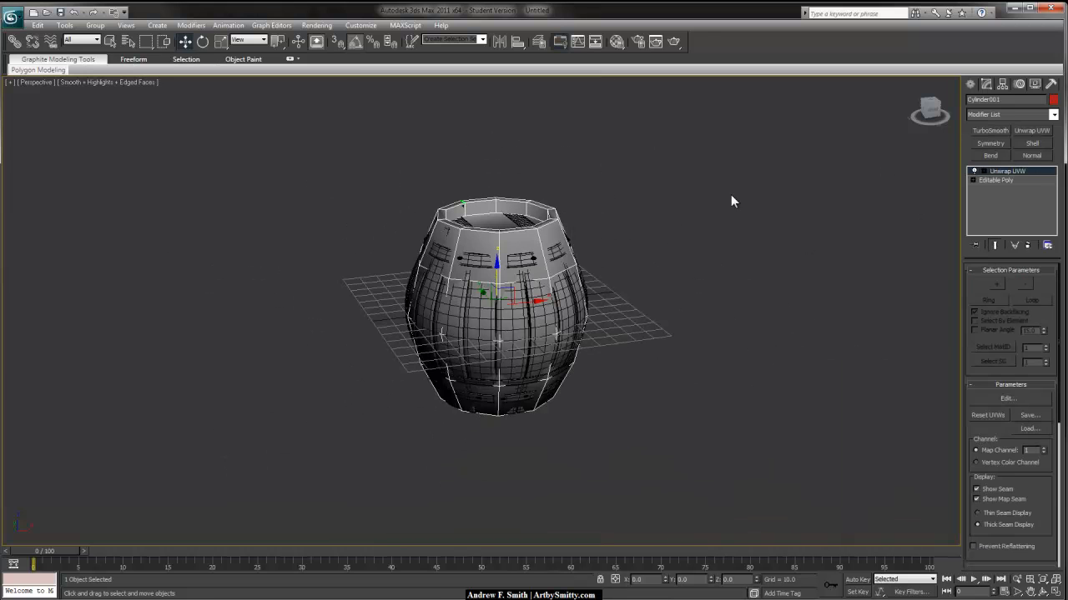
middle_drag(656, 294, 665, 286)
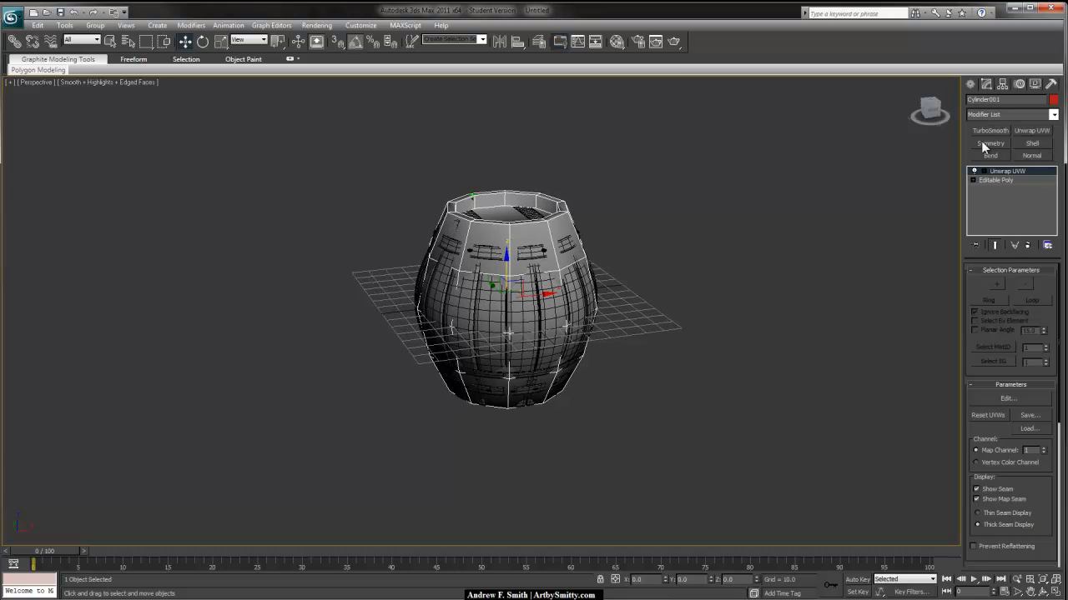
click(1048, 246)
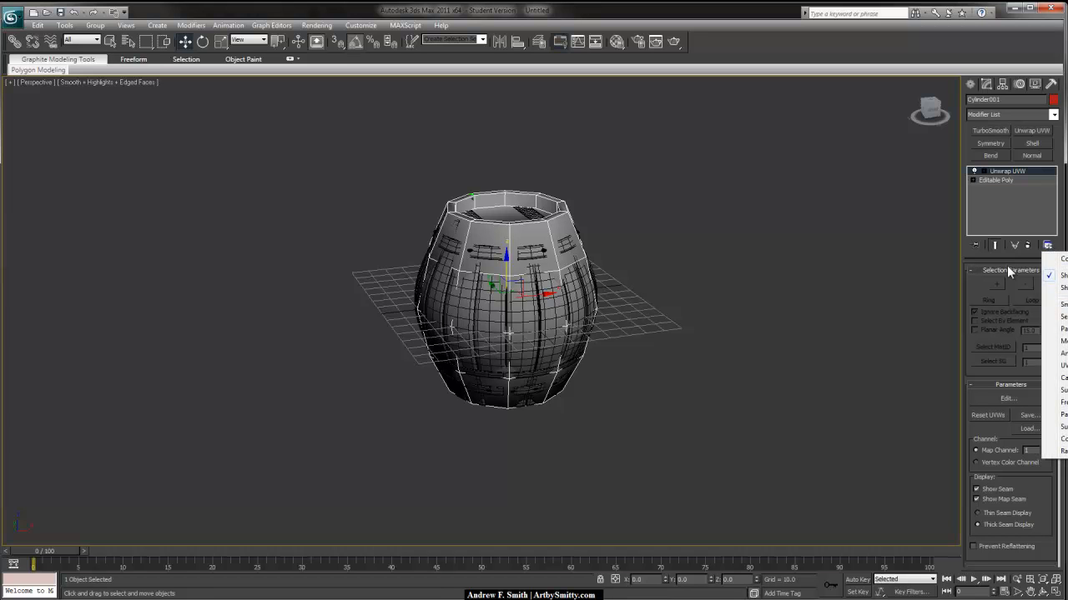
click(914, 264)
click(533, 242)
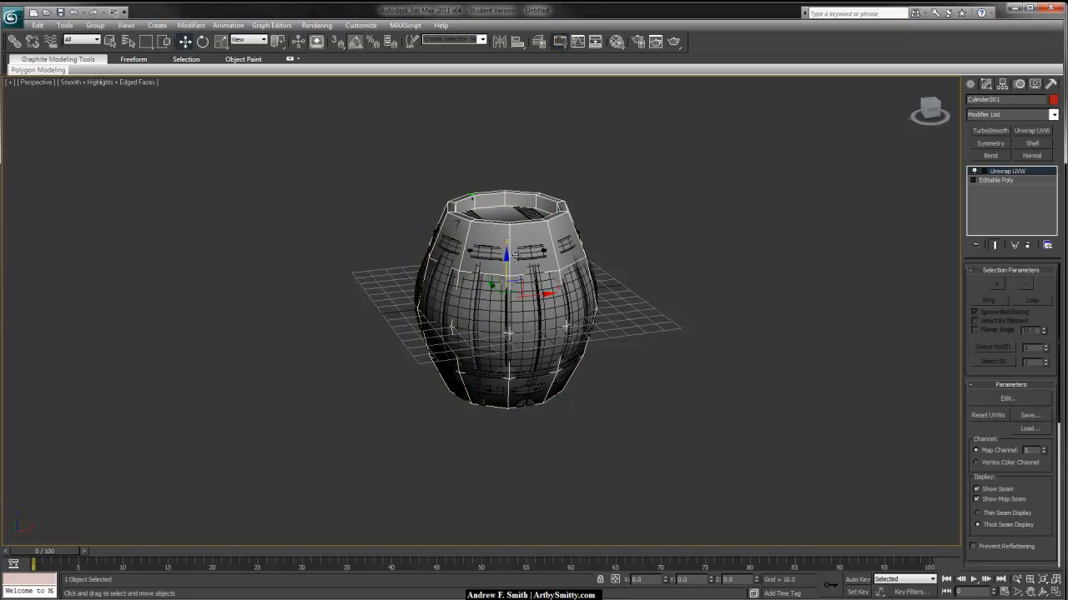
- Open the UV editor for the low-poly barrel and select all of its faces
scroll(523, 250, up, 3)
middle_drag(583, 258, 523, 270)
mouse_move(676, 259)
middle_down()
mouse_move(724, 254)
mouse_move(671, 259)
middle_up()
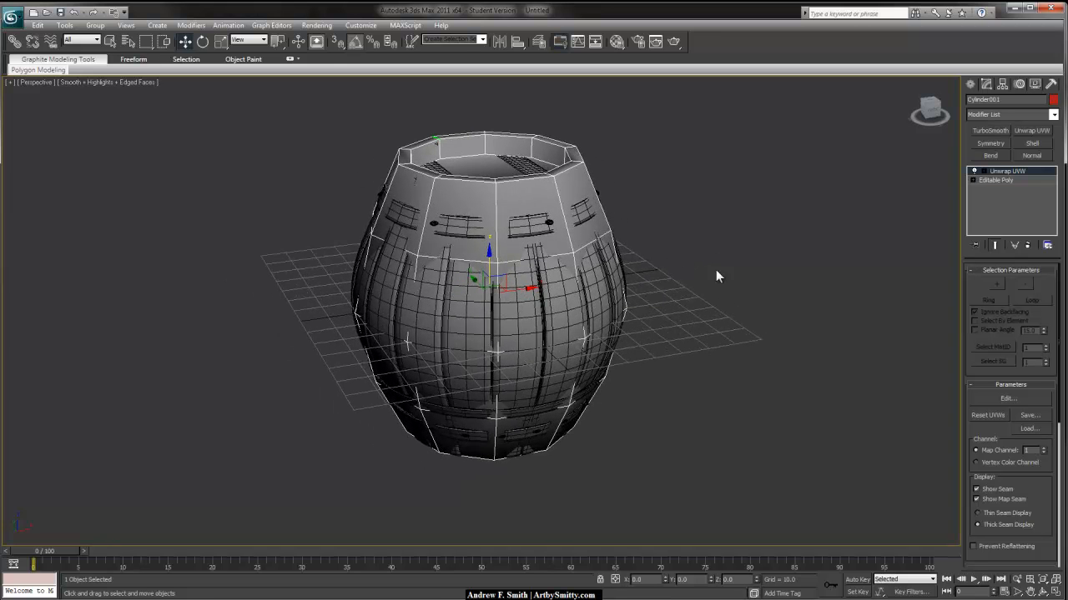
click(1029, 400)
drag(0, 0, 182, 85)
scroll(205, 229, down, 5)
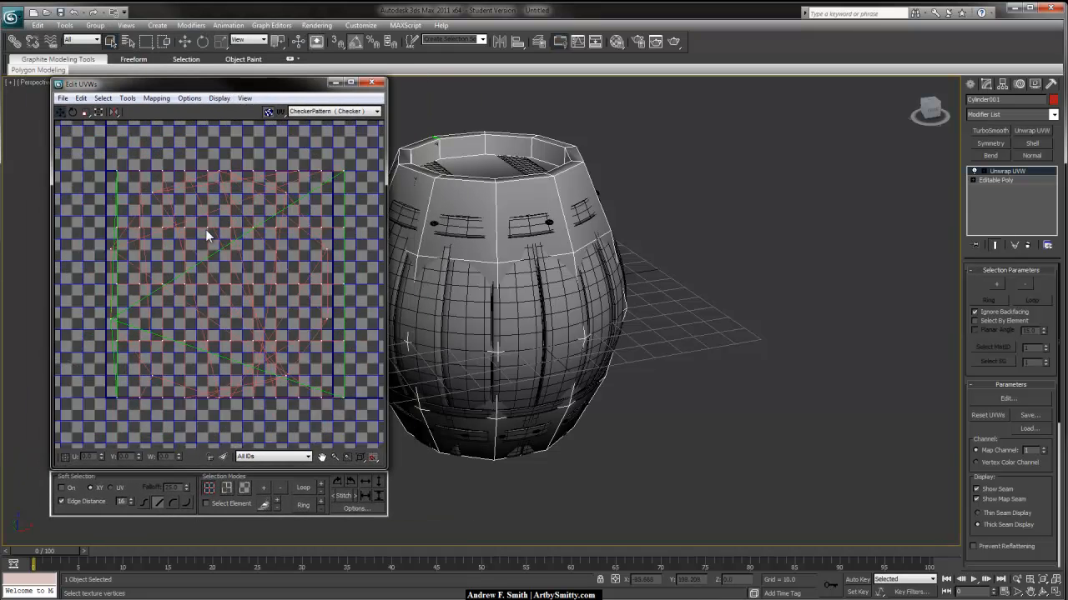
click(245, 489)
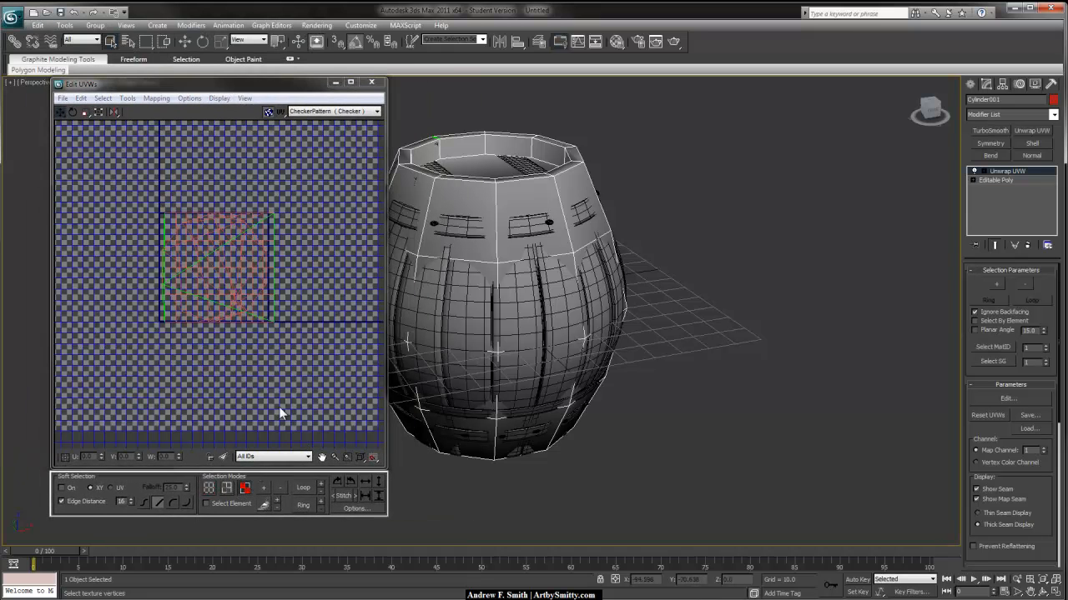
key(ctrl+a)
scroll(183, 209, up, 2)
- Apply Flatten Mapping to all faces and move the resulting UV clusters beside the UV square
click(156, 98)
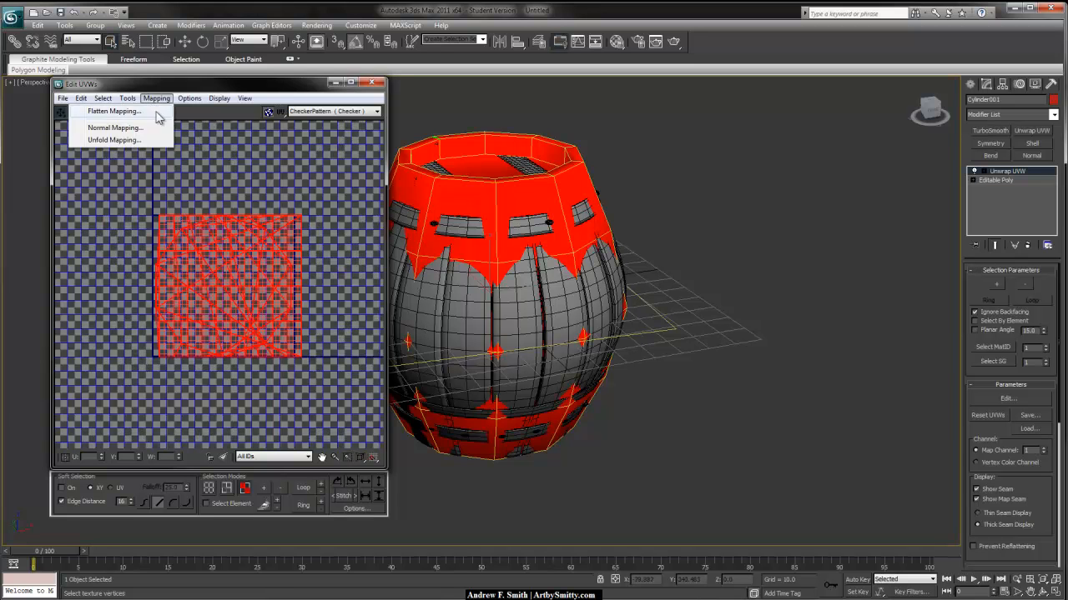
click(171, 108)
click(152, 28)
middle_drag(240, 233, 195, 217)
scroll(206, 216, down, 1)
key(ctrl+a)
drag(152, 261, 264, 261)
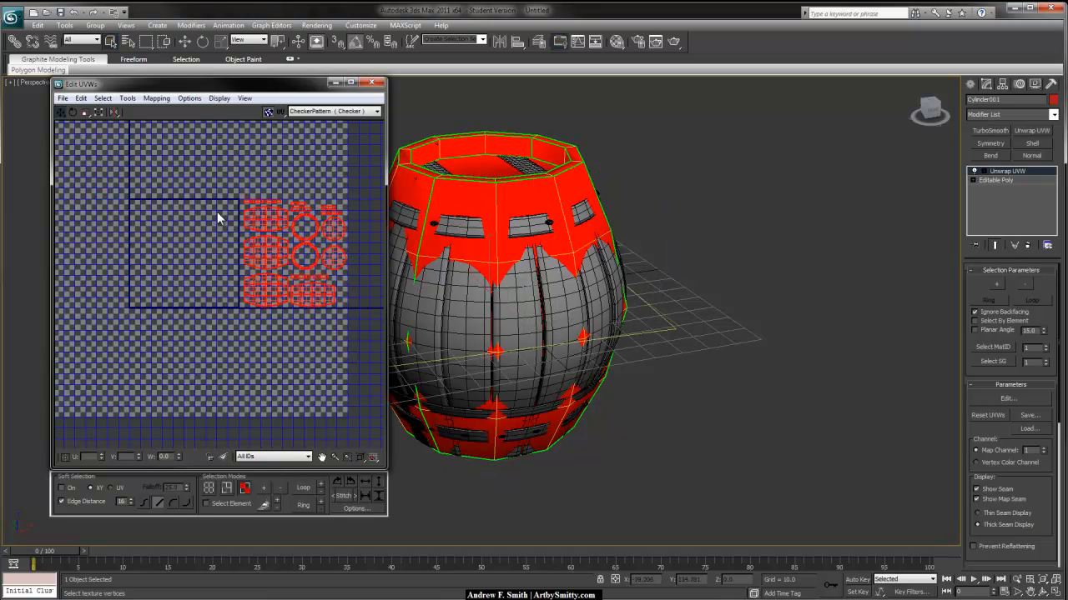
click(285, 195)
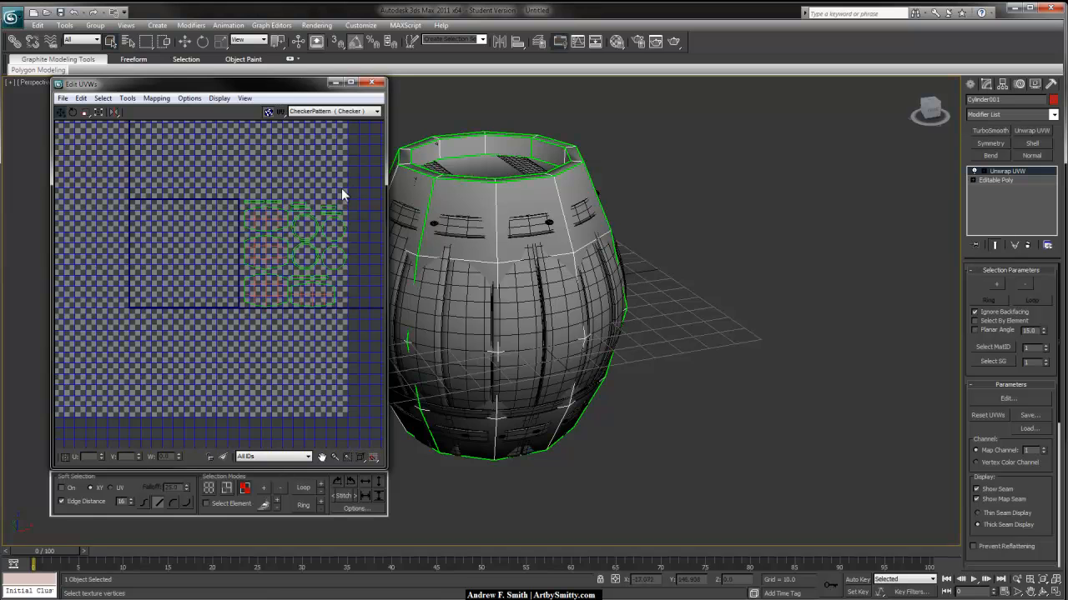
- Apply a Cylindrical map to all the barrel's faces and align its gizmo around the whole barrel
key(ctrl+a)
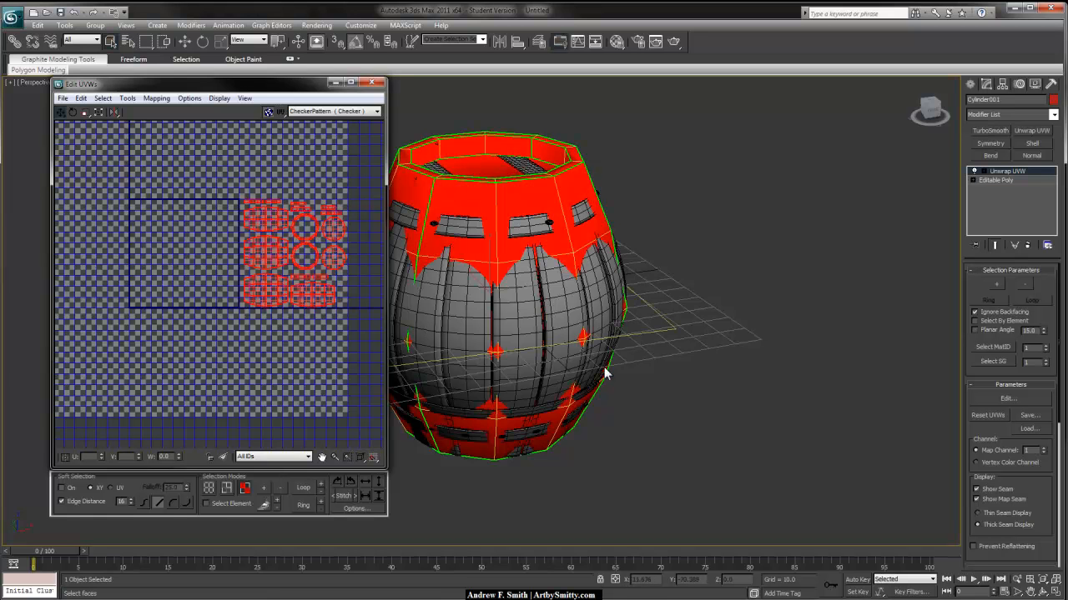
middle_drag(770, 377, 818, 373)
drag(1029, 477, 1013, 233)
click(991, 435)
middle_drag(589, 310, 639, 304)
scroll(638, 303, down, 4)
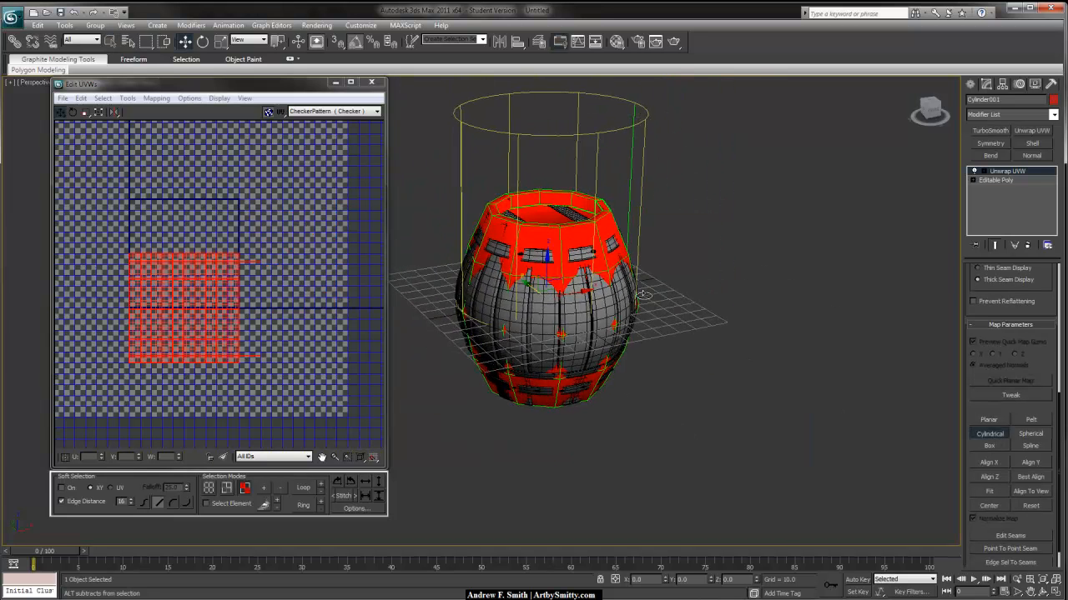
click(1039, 491)
middle_drag(252, 305, 331, 273)
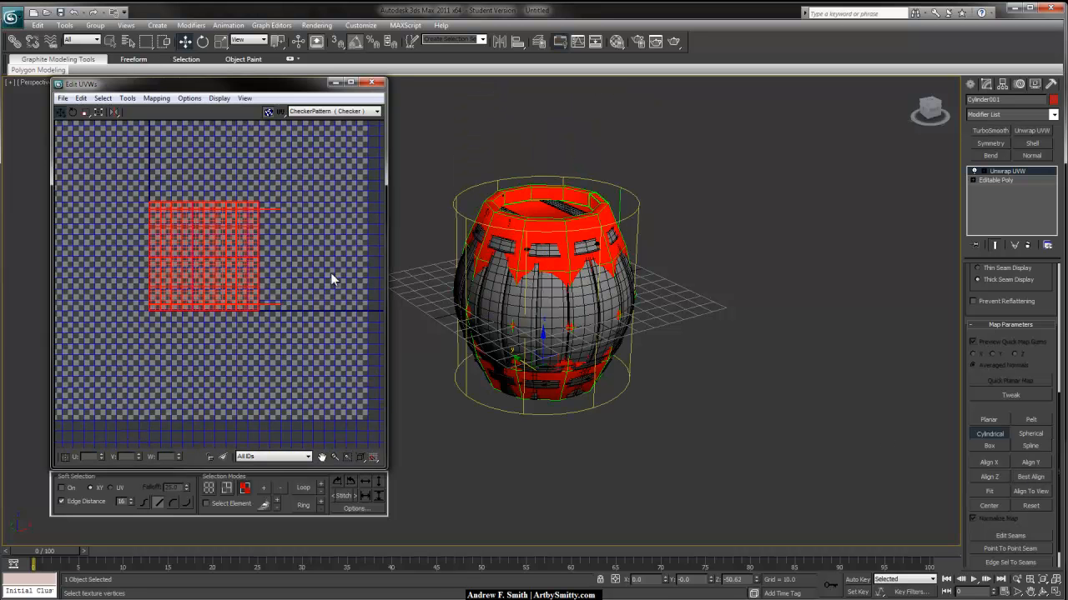
- Show the CheckerPattern texture on the low-poly barrel in the viewport
click(350, 111)
click(346, 121)
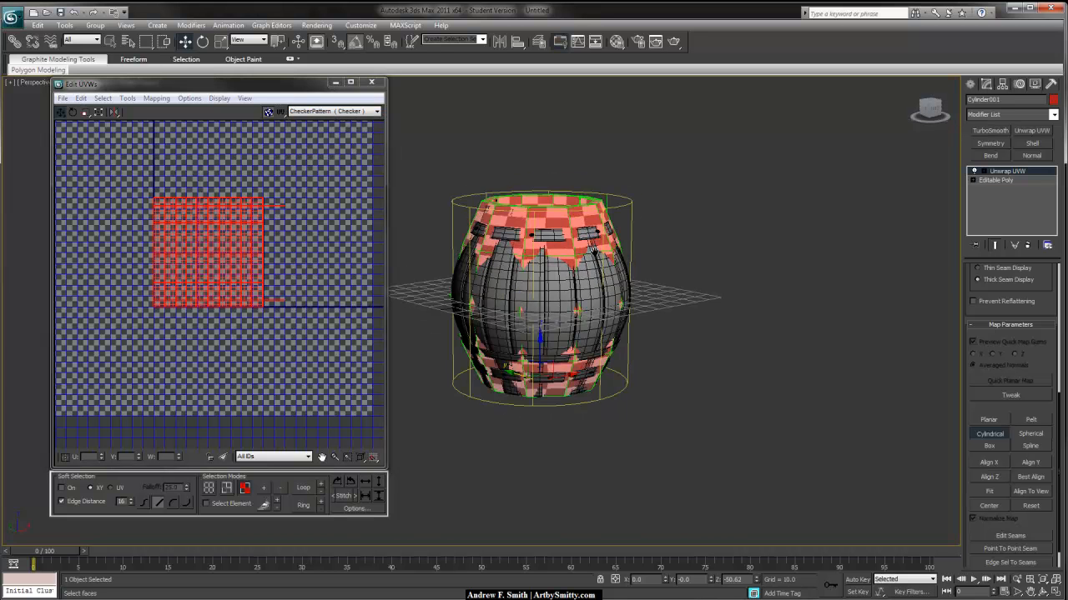
scroll(580, 239, up, 6)
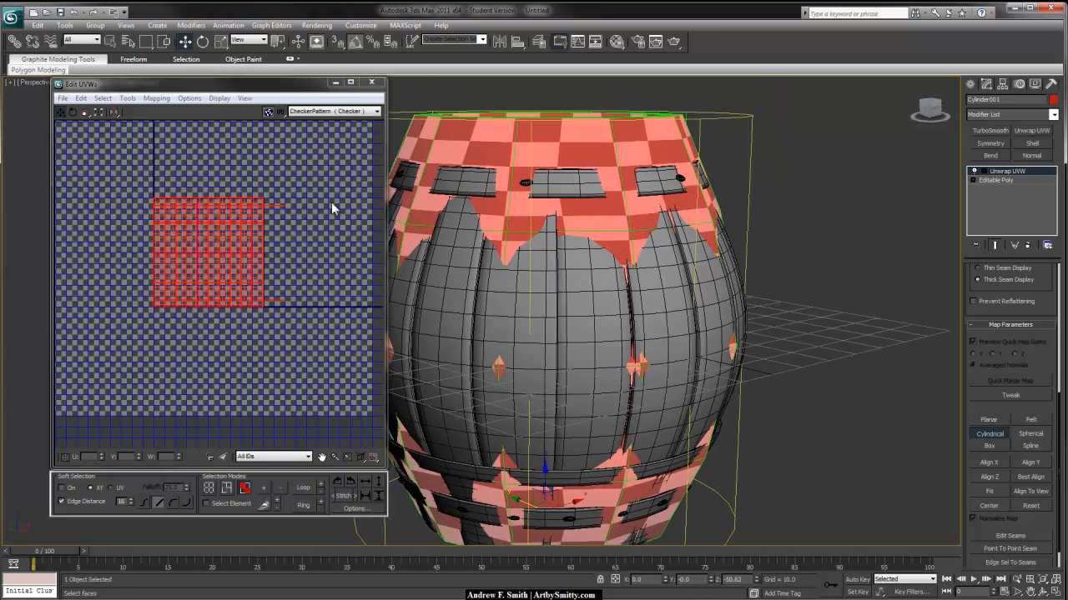
scroll(133, 179, up, 2)
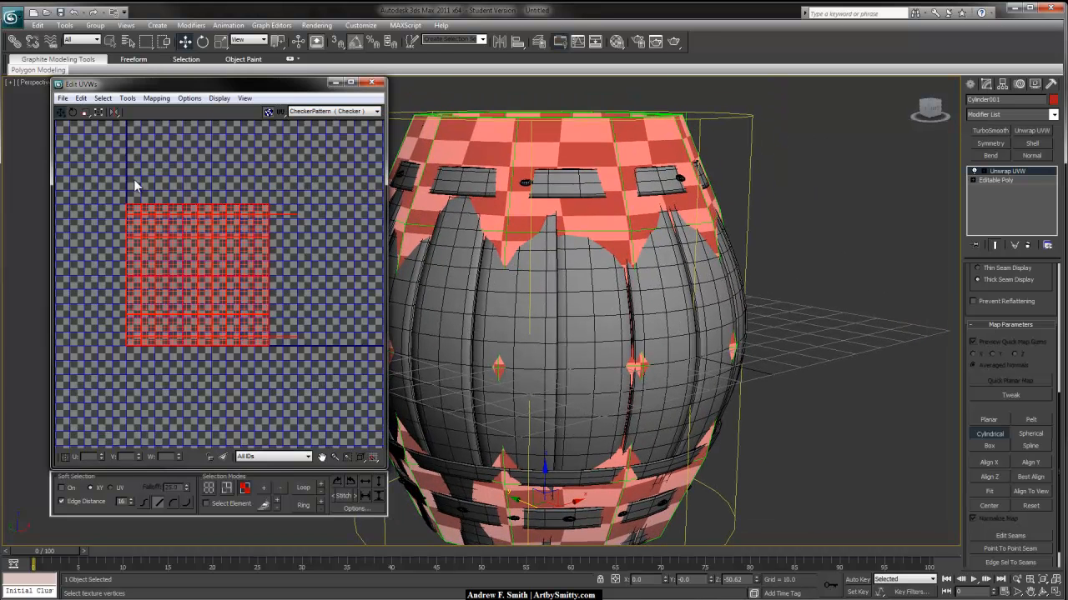
- Scale the cylindrical UV layout vertically to about half its height and check the checker proportions on the barrel
click(209, 490)
click(99, 112)
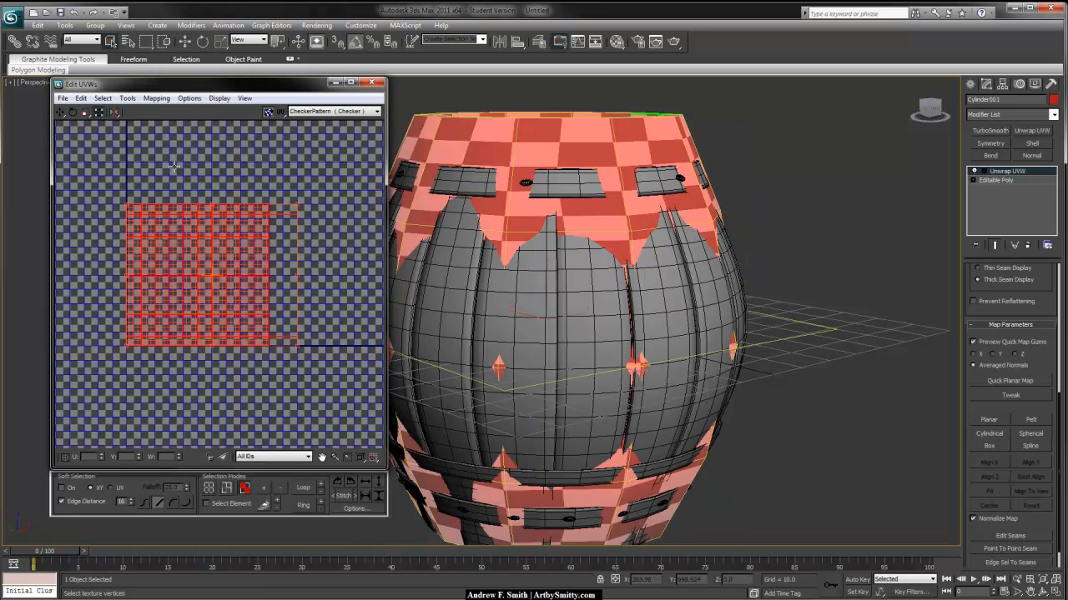
drag(299, 203, 298, 278)
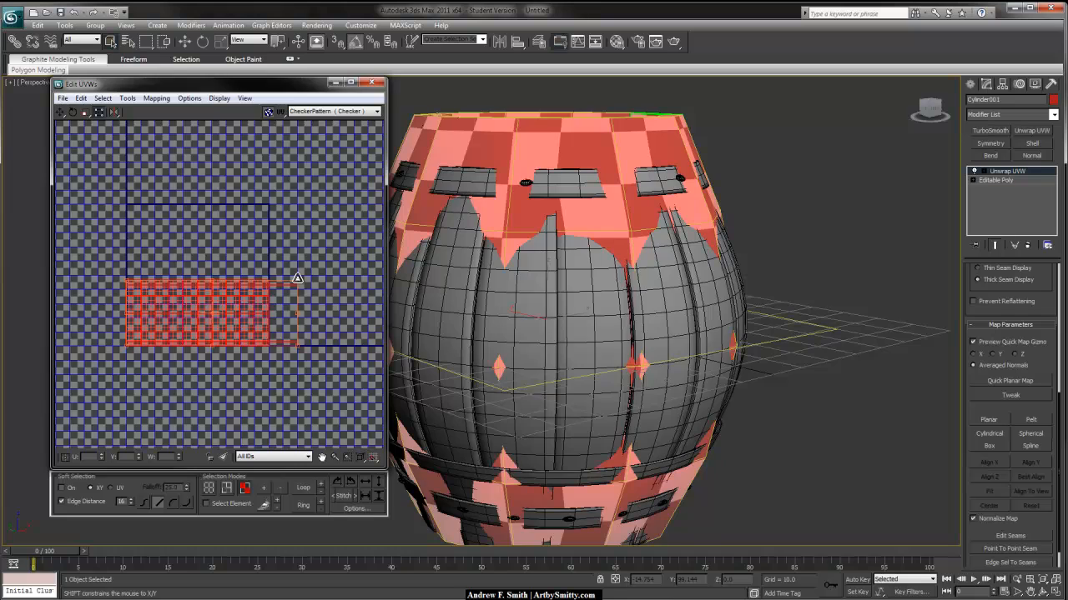
alt+middle_drag(530, 297, 581, 215)
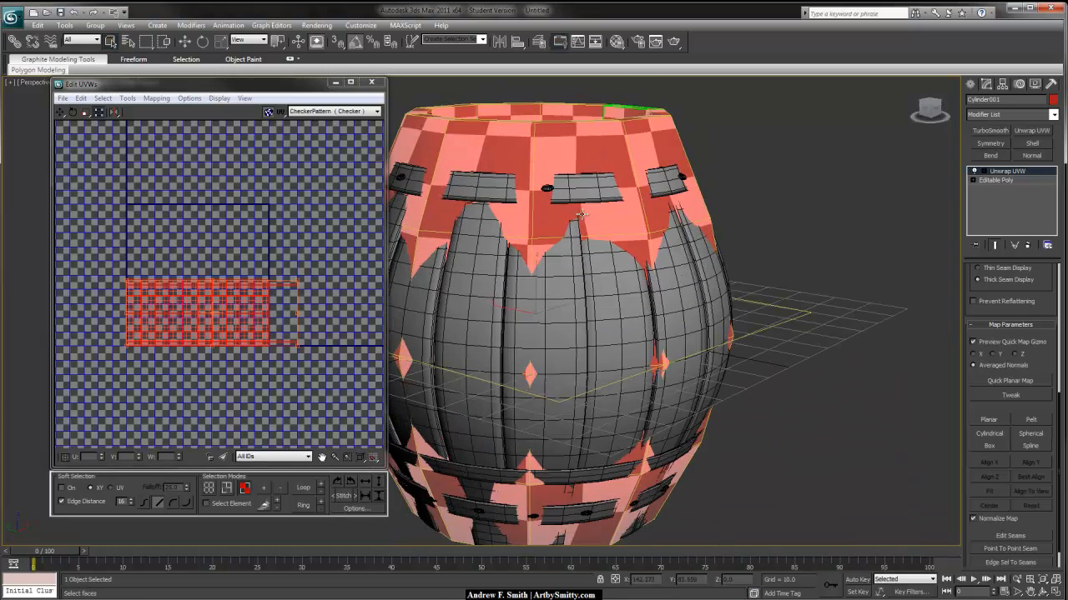
alt+middle_drag(528, 142, 492, 225)
scroll(587, 242, down, 3)
click(318, 264)
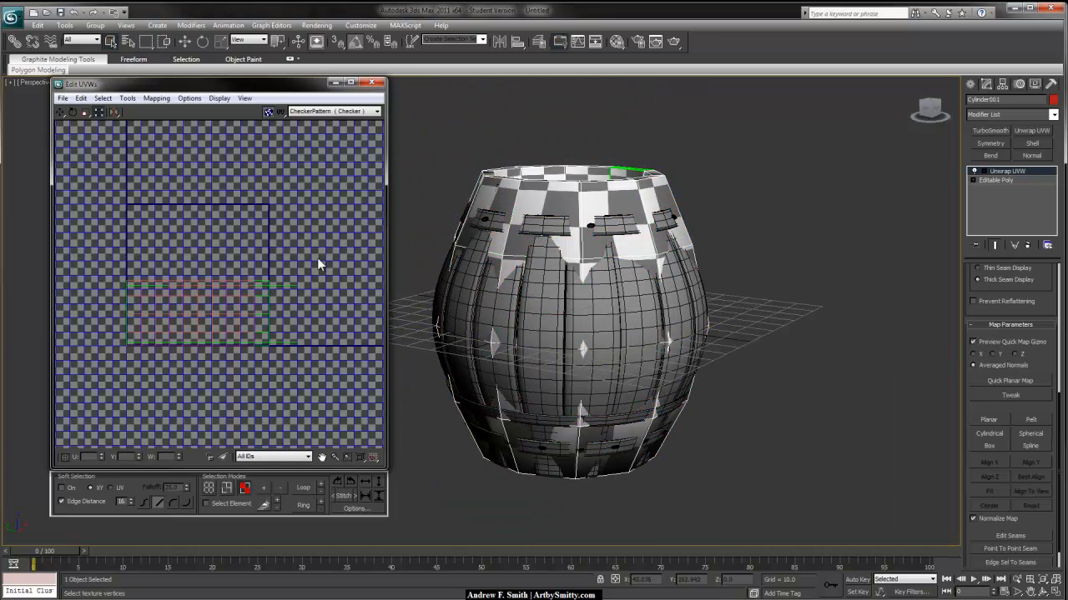
- Select the rim, inner wall and recessed lid faces at the top of the low-poly barrel
middle_drag(289, 316, 303, 288)
click(609, 172)
alt+middle_drag(609, 172, 555, 191)
ctrl+click(554, 192)
ctrl+click(492, 202)
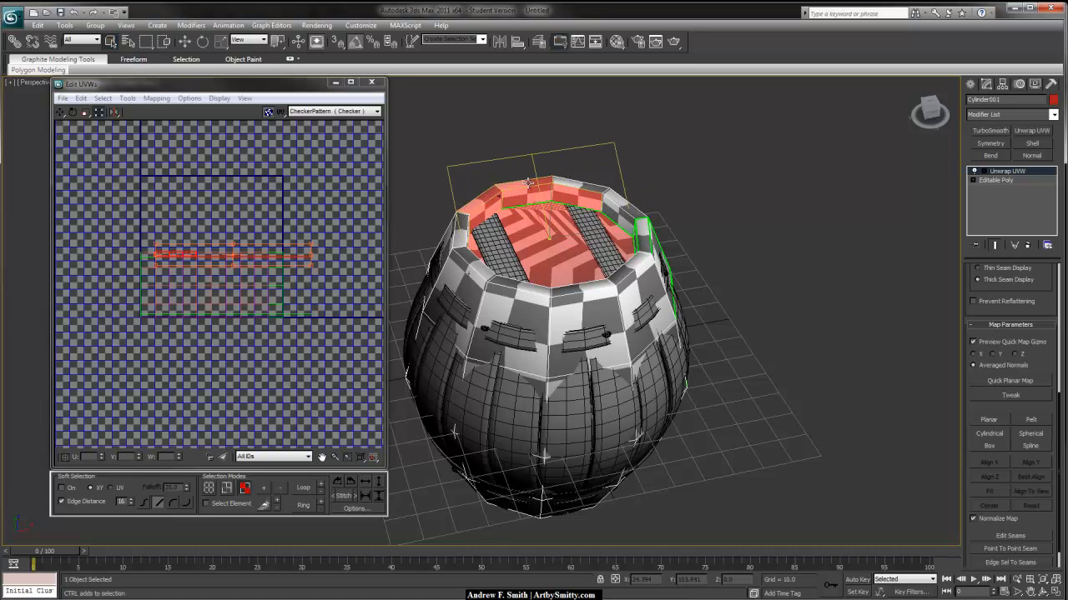
alt+click(582, 183)
alt+middle_drag(582, 184, 467, 187)
ctrl+click(504, 210)
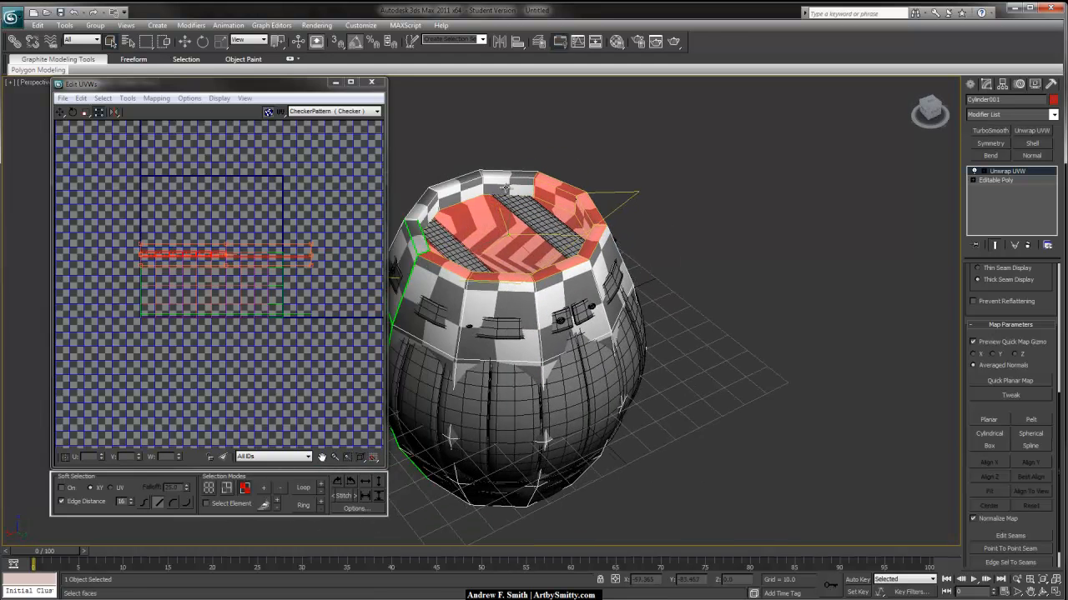
ctrl+click(451, 187)
ctrl+click(455, 197)
ctrl+click(425, 201)
ctrl+click(424, 216)
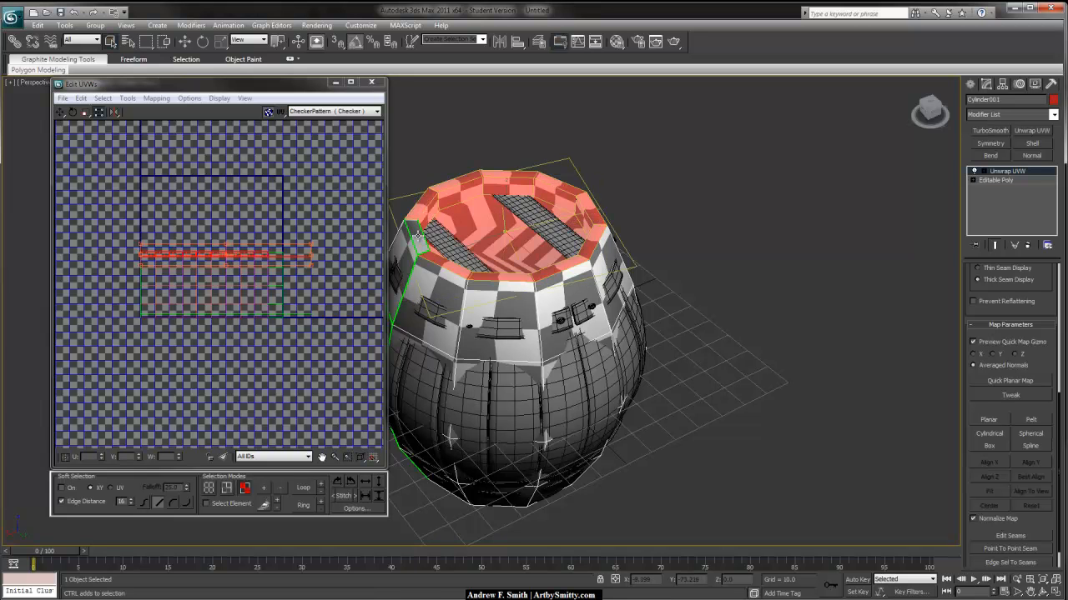
alt+middle_drag(419, 233, 617, 293)
scroll(663, 224, up, 5)
scroll(663, 224, down, 3)
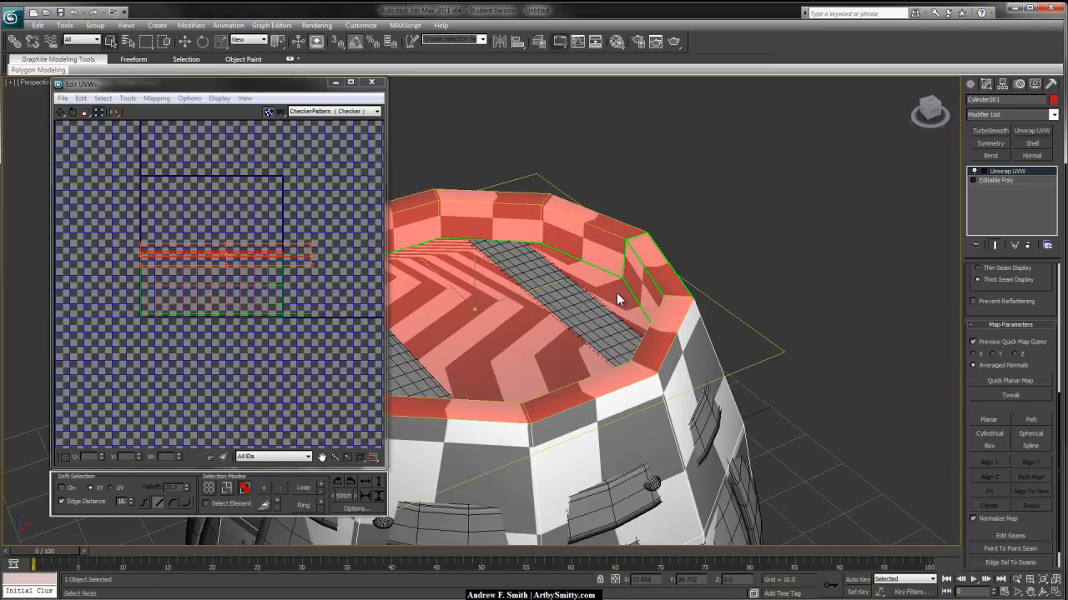
- Apply a Planar map with Best Align to the selected top faces and leave the mapping mode
click(997, 420)
click(1041, 475)
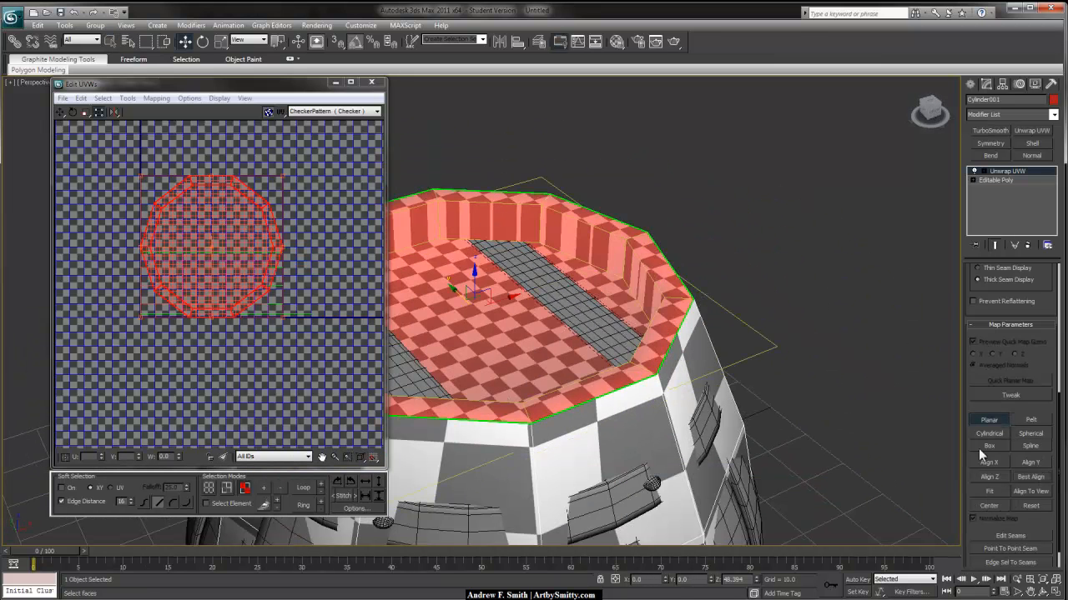
alt+middle_drag(701, 317, 684, 338)
scroll(667, 346, down, 2)
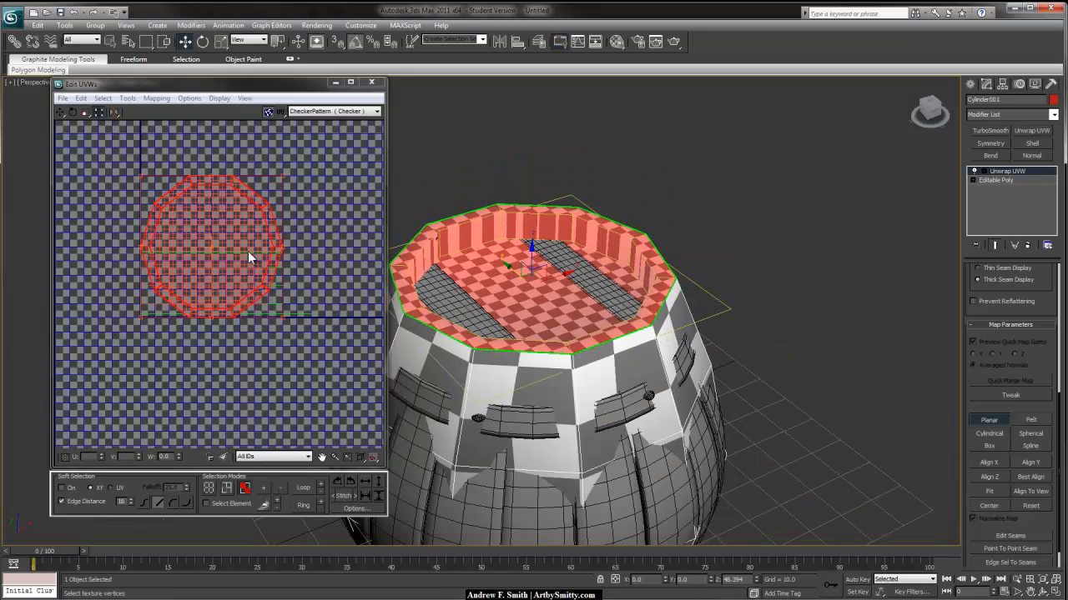
click(244, 489)
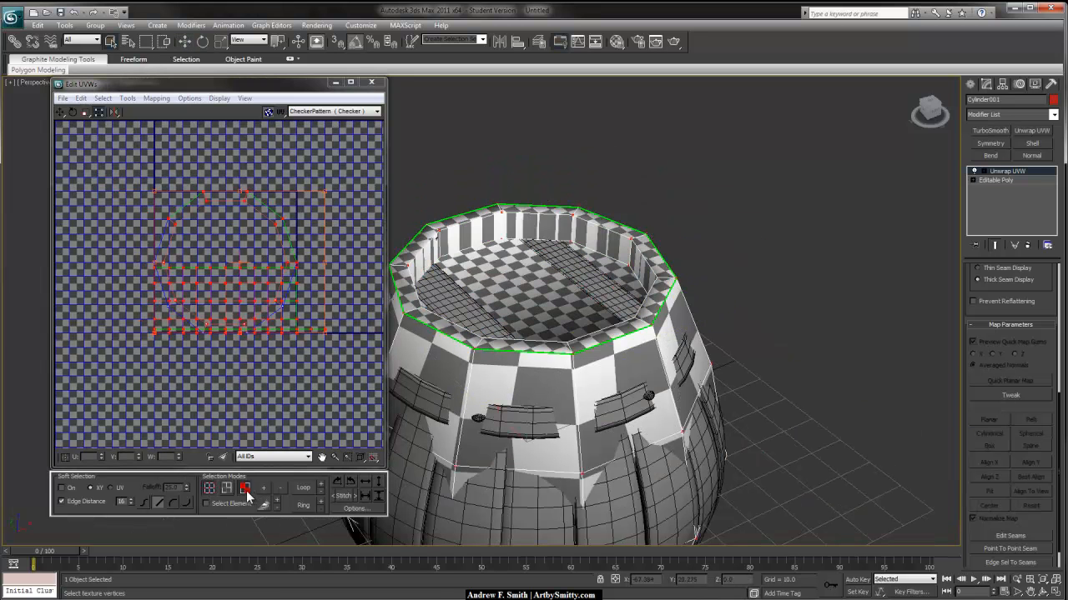
click(244, 489)
- Scale the circular top UV shell down evenly and place it inside the UV square above the side strip
drag(300, 196, 186, 228)
middle_drag(142, 274, 158, 249)
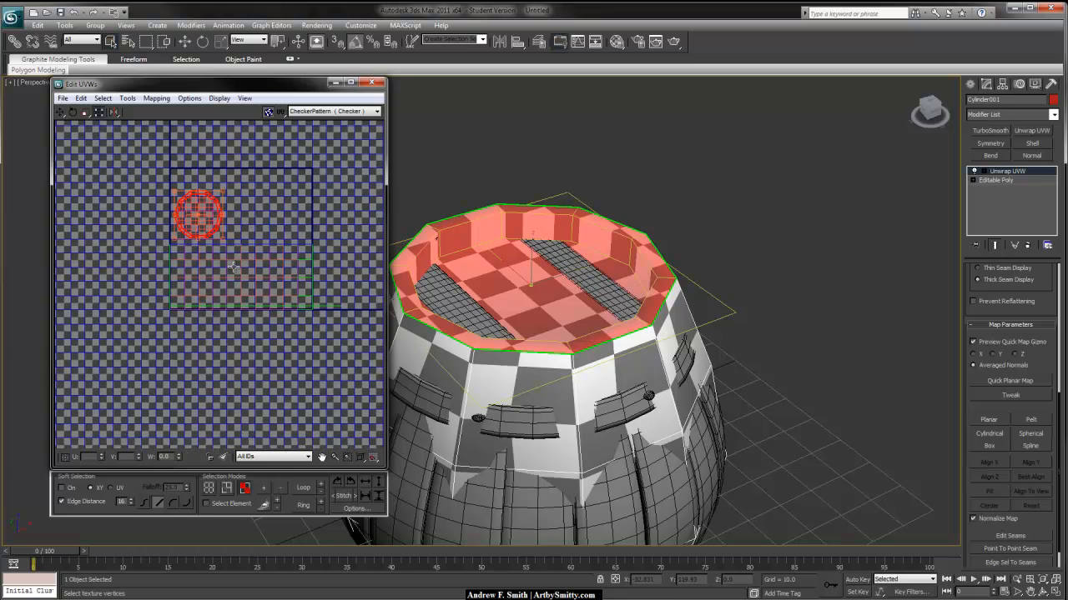
drag(220, 195, 230, 188)
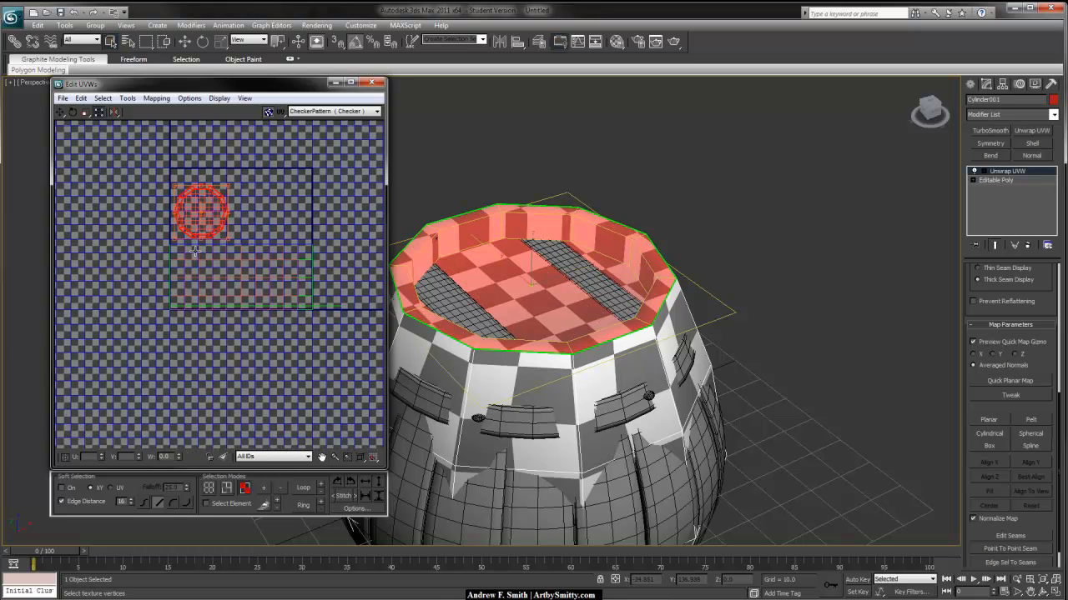
middle_drag(208, 254, 215, 268)
scroll(226, 271, up, 4)
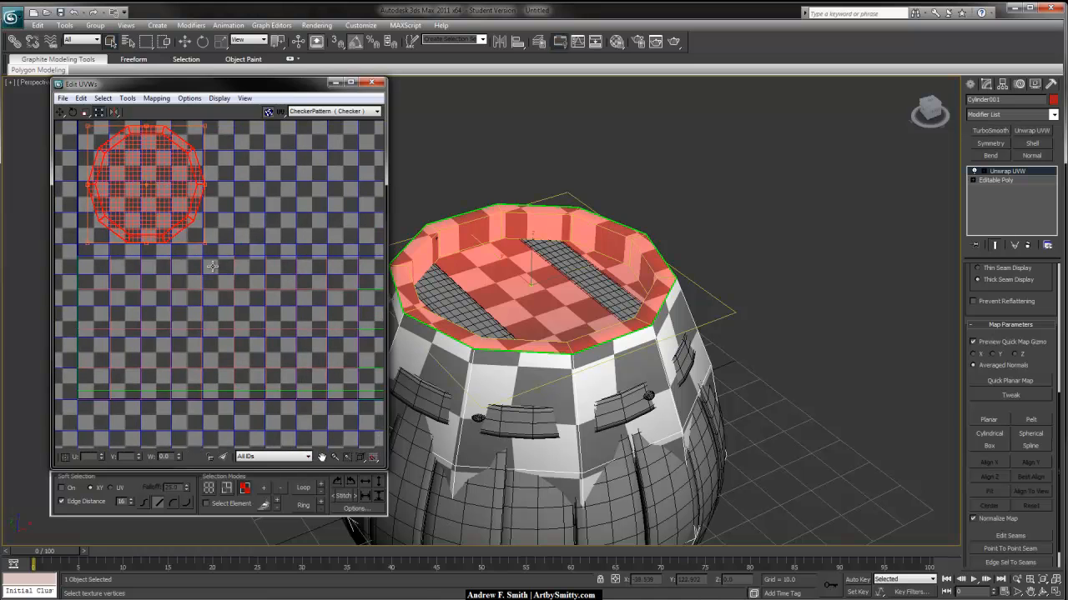
click(223, 247)
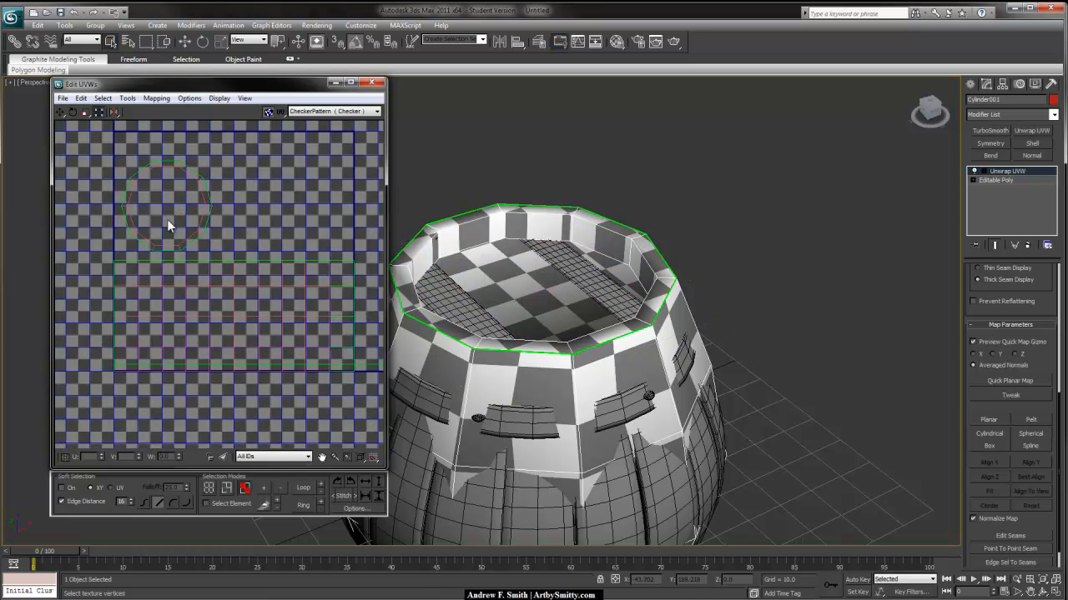
- Compare the checker size on the barrel's top and sides, try enlarging the top UV shell, and undo the scaling
click(167, 219)
click(219, 287)
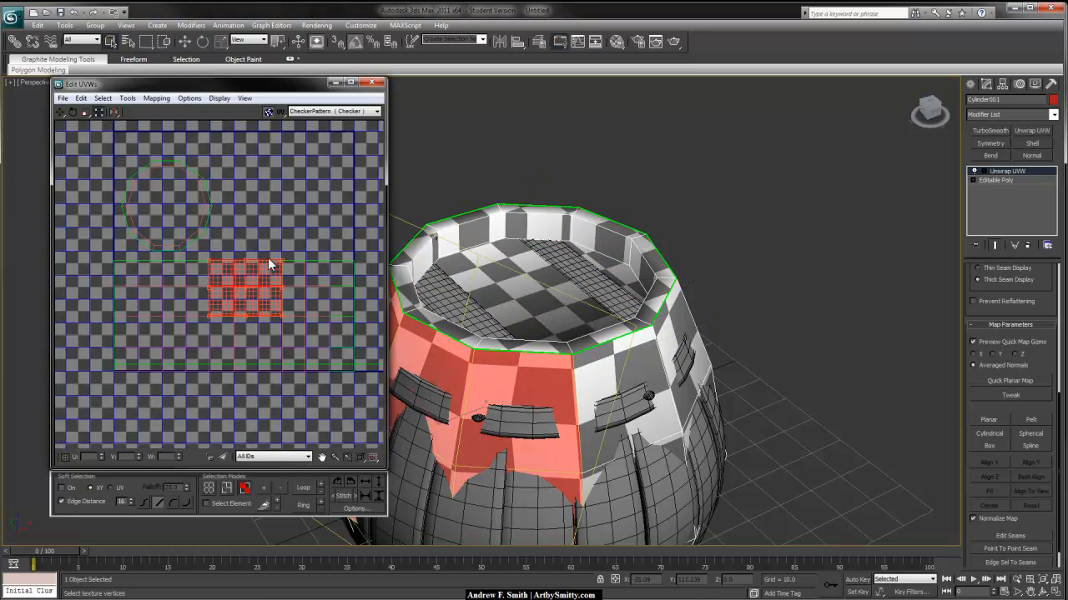
scroll(553, 238, up, 3)
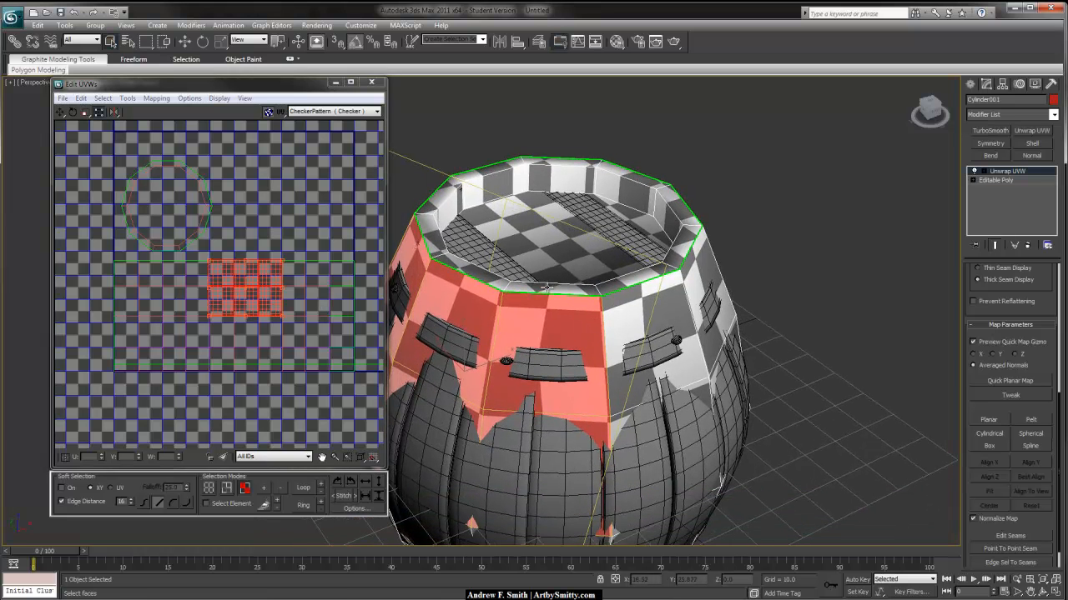
click(243, 200)
click(166, 202)
drag(211, 161, 301, 157)
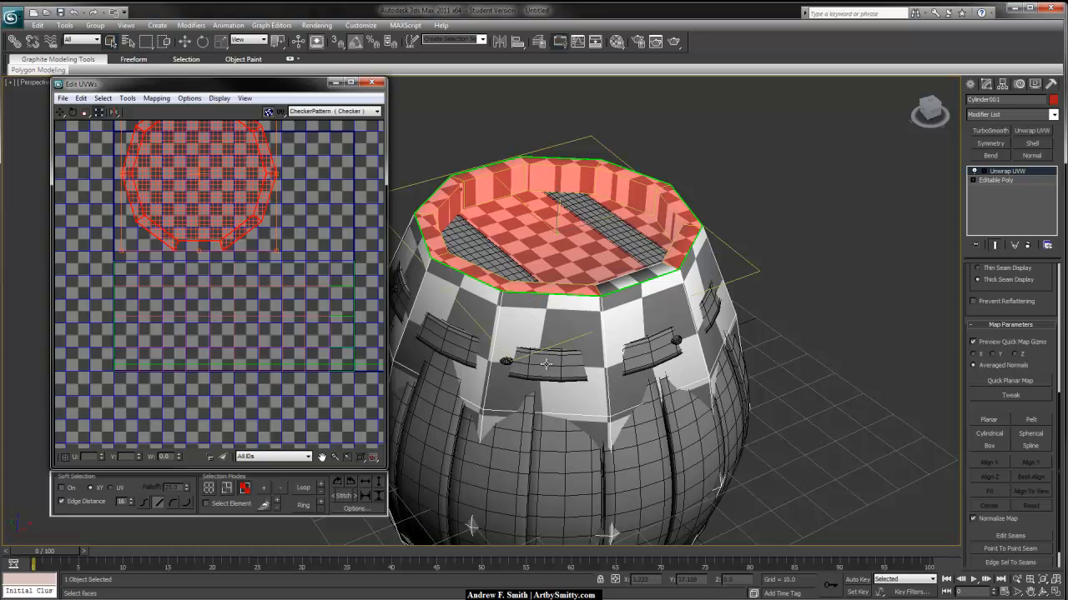
key(ctrl+z)
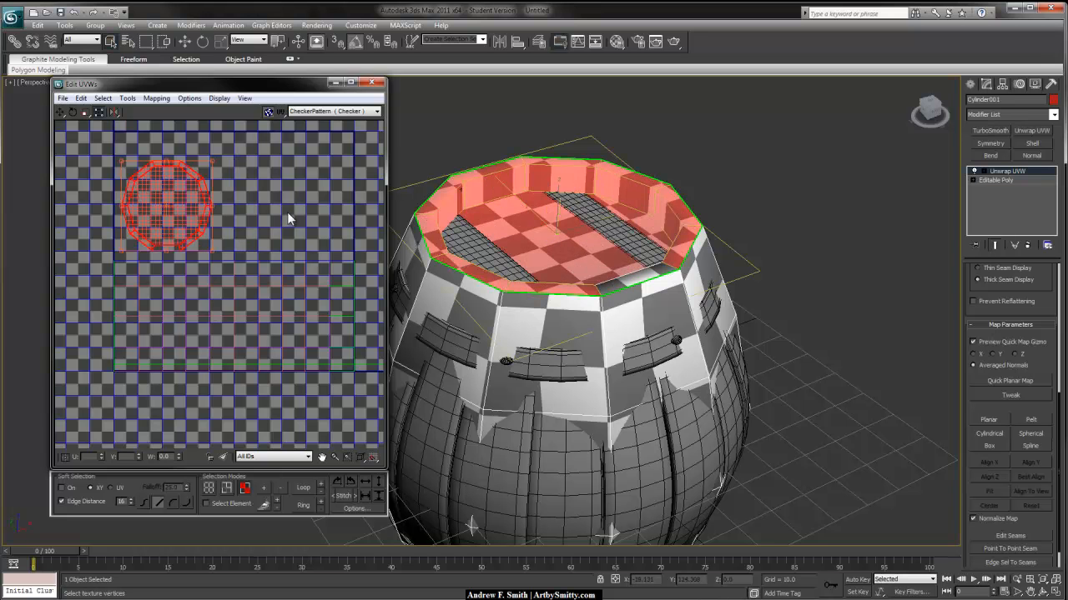
click(290, 212)
- Select the ring of rim faces and the recessed end face at the bottom of the low-poly barrel
alt+middle_drag(503, 317, 542, 204)
alt+middle_drag(498, 350, 515, 175)
click(608, 366)
ctrl+click(680, 380)
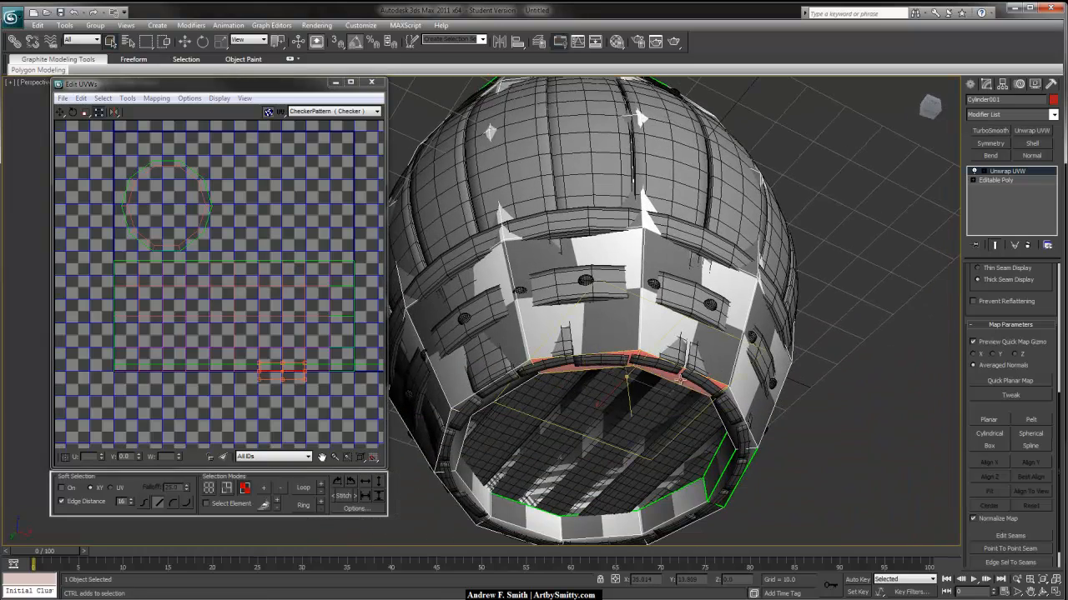
ctrl+click(741, 427)
ctrl+click(742, 472)
ctrl+click(683, 524)
middle_drag(638, 523, 639, 406)
ctrl+click(603, 449)
ctrl+click(523, 440)
ctrl+click(462, 399)
ctrl+click(451, 343)
ctrl+click(482, 290)
ctrl+click(529, 311)
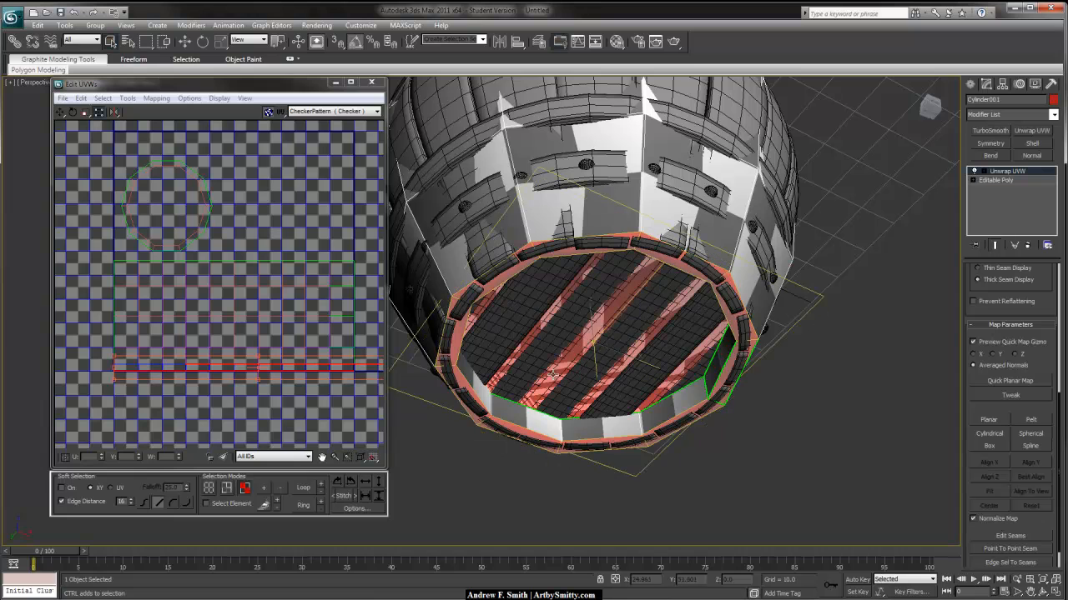
- Add the inner wall faces of the bottom recess to the selection
ctrl+click(535, 423)
ctrl+click(602, 430)
ctrl+click(659, 413)
alt+middle_drag(660, 413, 757, 434)
ctrl+click(594, 525)
ctrl+click(643, 509)
alt+middle_drag(646, 507, 750, 322)
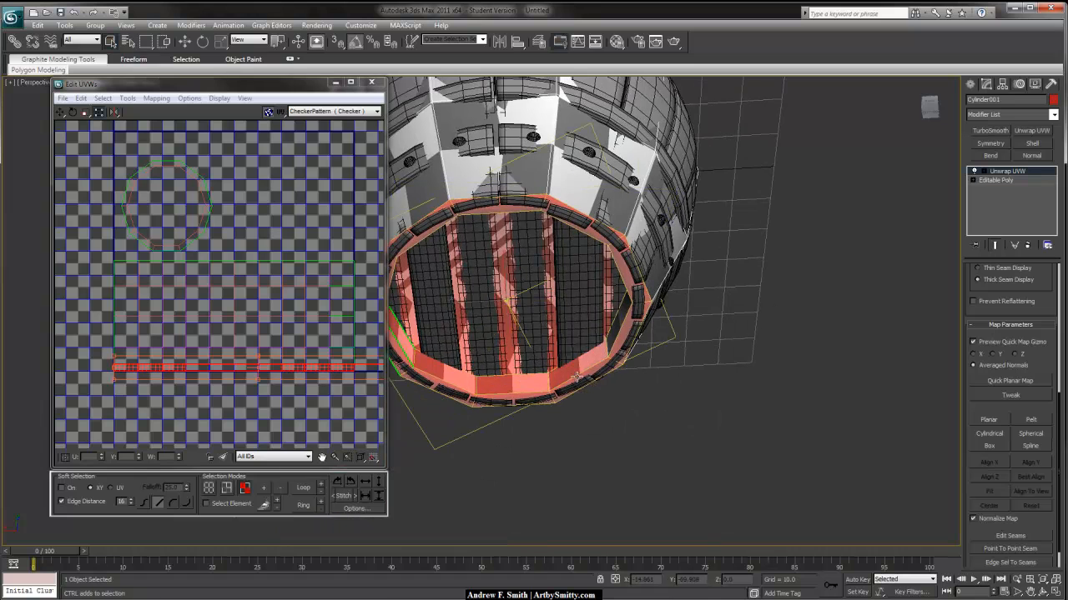
alt+middle_drag(587, 396, 620, 407)
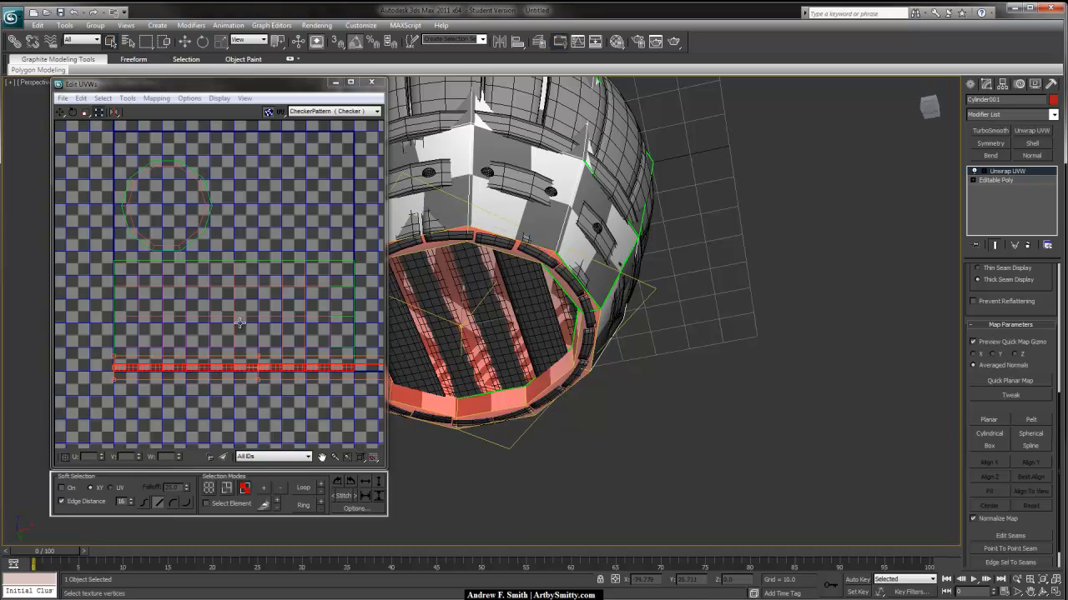
- Apply planar mapping to the selected bottom rim and recess faces and orient the projection with Best Align
middle_drag(239, 322, 219, 326)
click(1000, 421)
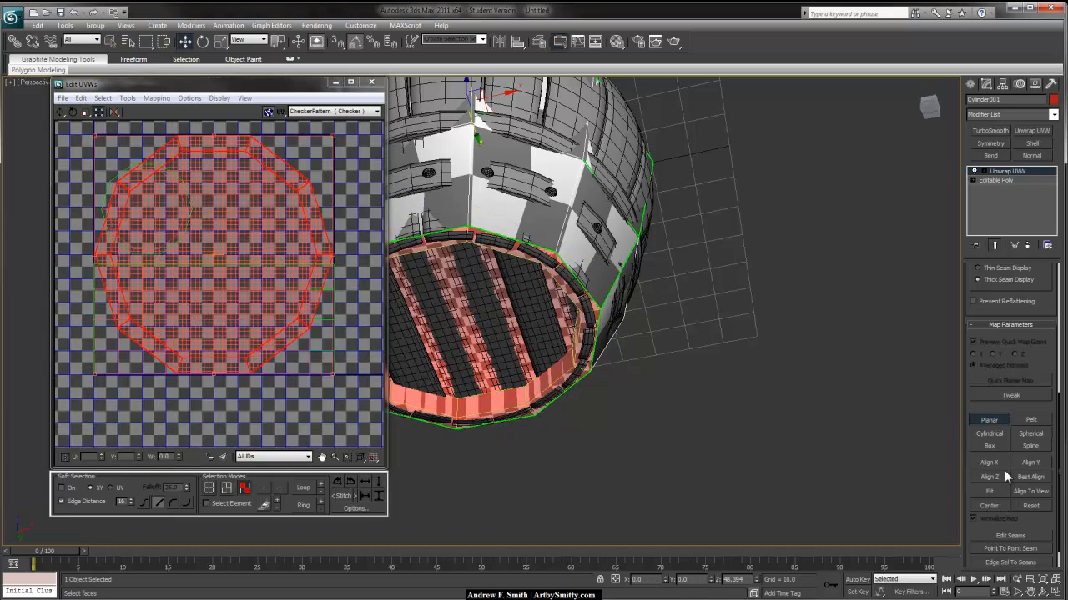
drag(1038, 516, 1038, 497)
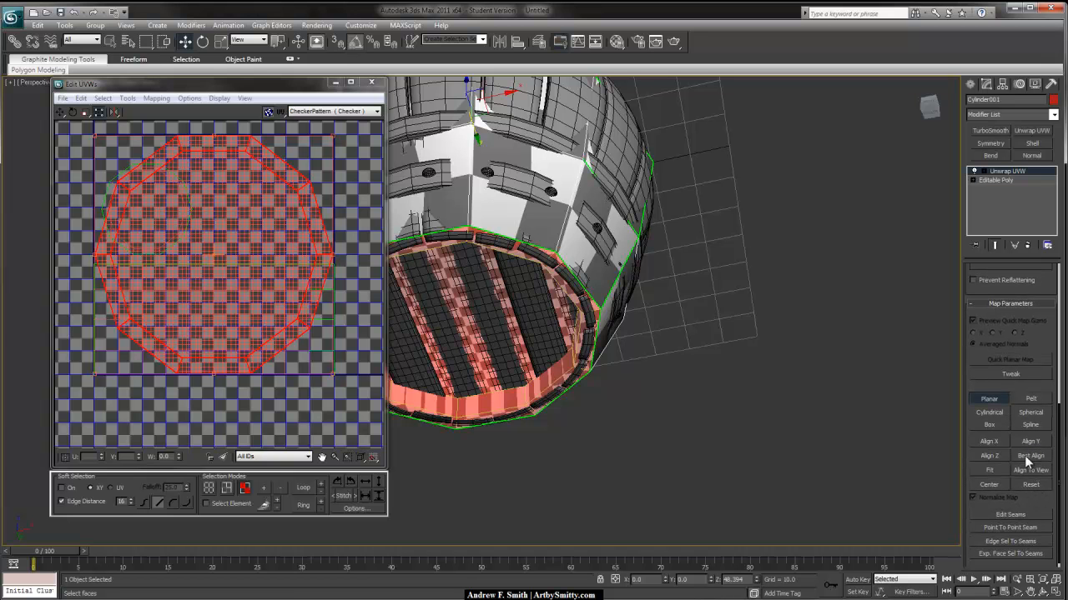
click(1030, 456)
scroll(321, 334, down, 2)
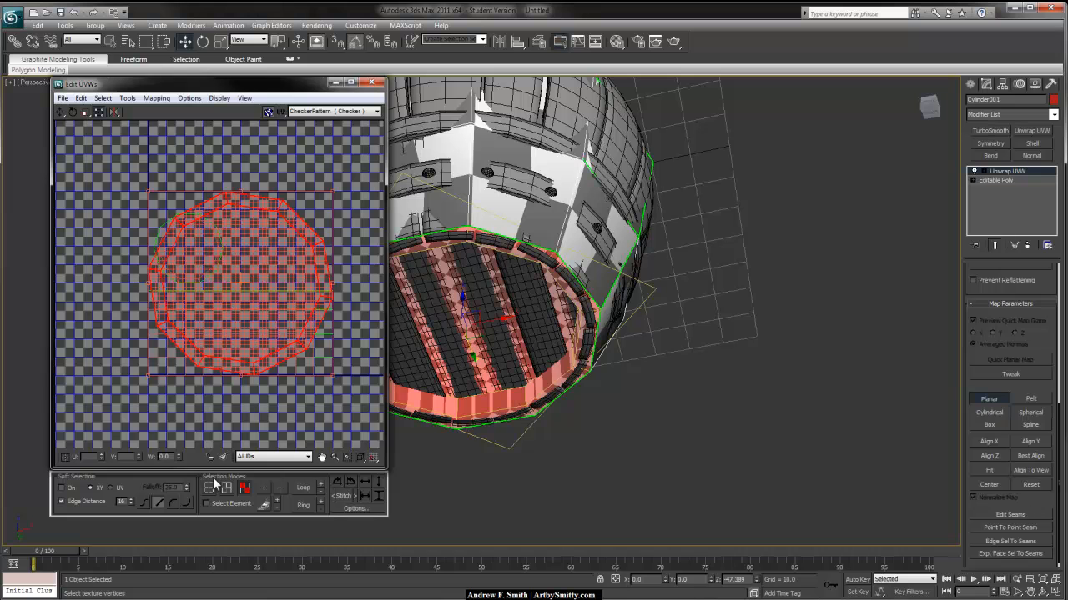
- Scale the bottom UV shell down evenly and place it beside the top shell, above the side strip
click(245, 489)
click(245, 489)
ctrl+drag(333, 191, 271, 226)
click(269, 196)
alt+middle_drag(593, 359, 642, 346)
middle_drag(344, 317, 271, 287)
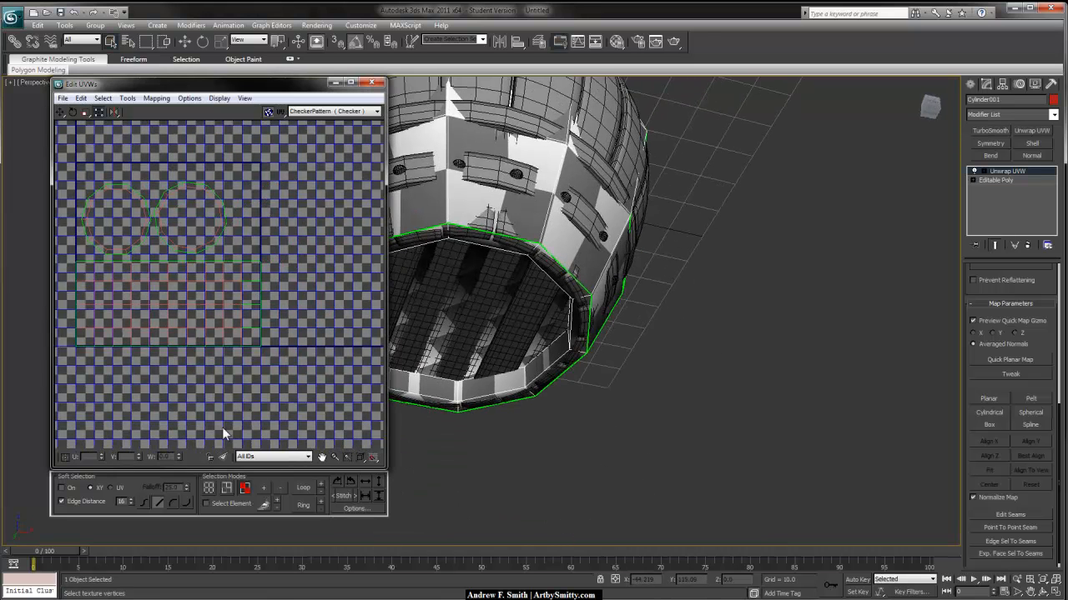
- Select the upper interior-row vertex on the side strip's right edge and enable Show Vertex Connections
click(207, 487)
scroll(287, 297, up, 2)
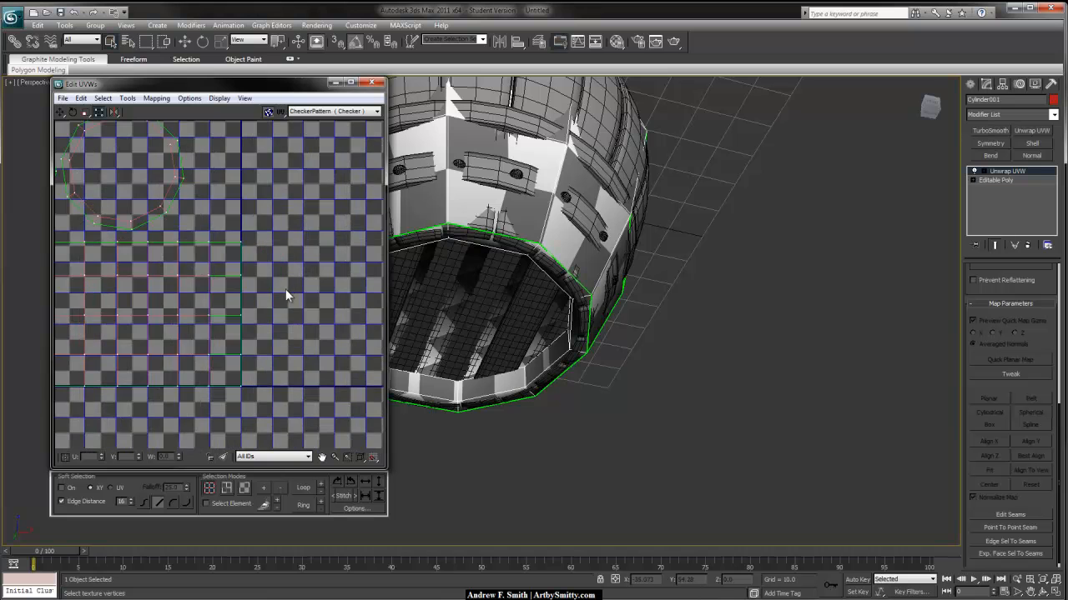
scroll(256, 267, up, 2)
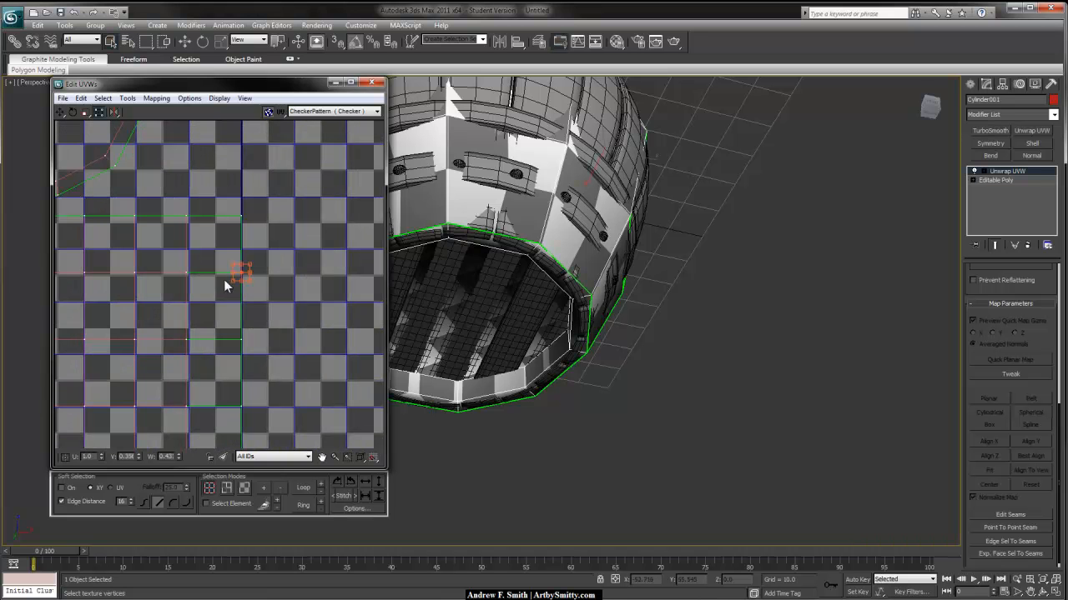
click(167, 102)
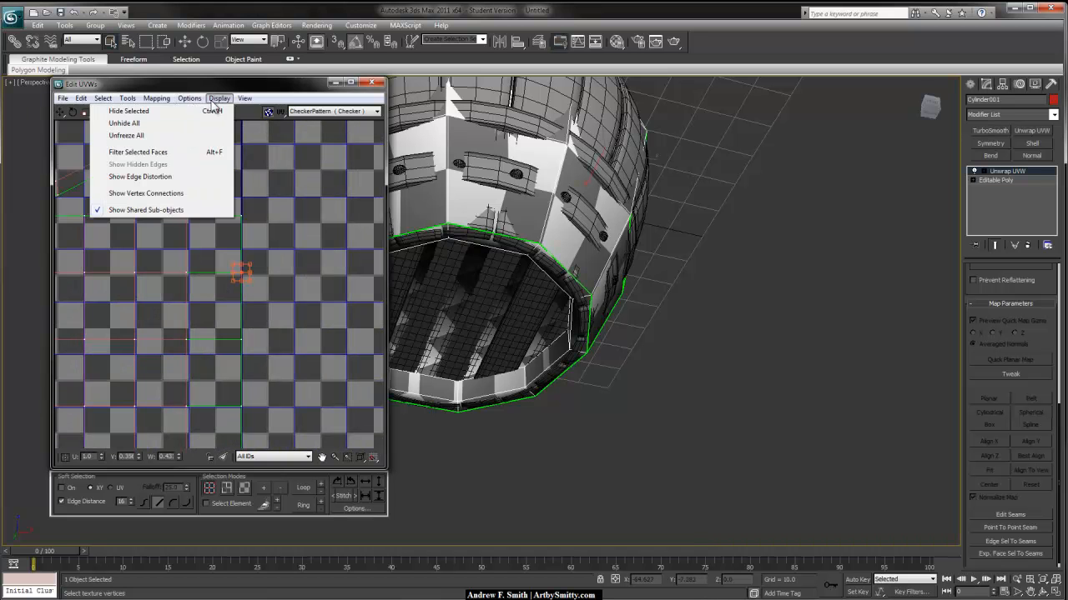
click(164, 193)
- Raise the weld threshold in the Unwrap Options preferences
click(188, 98)
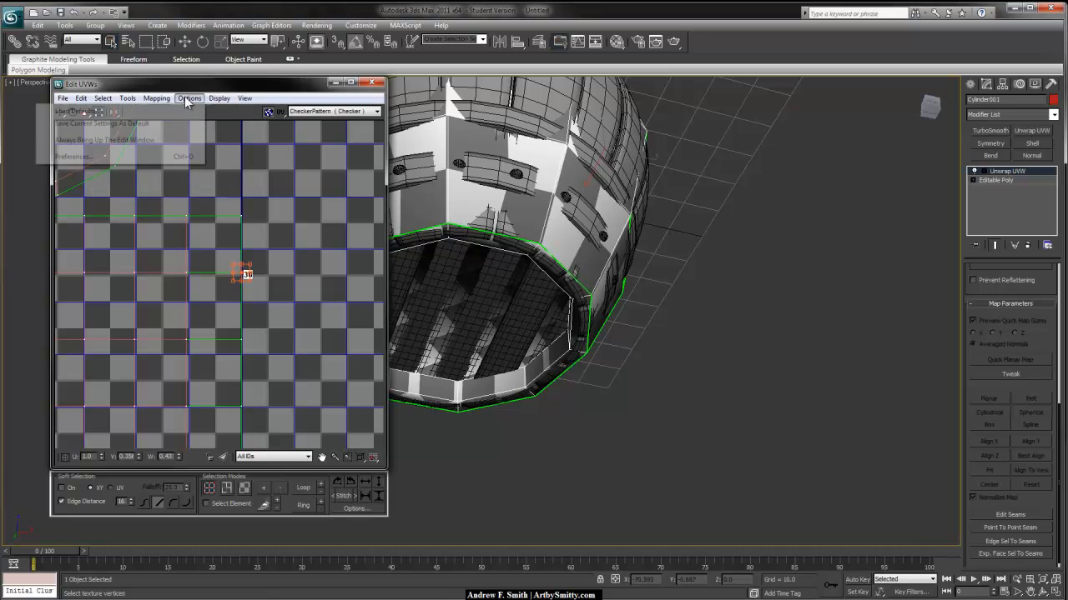
click(166, 162)
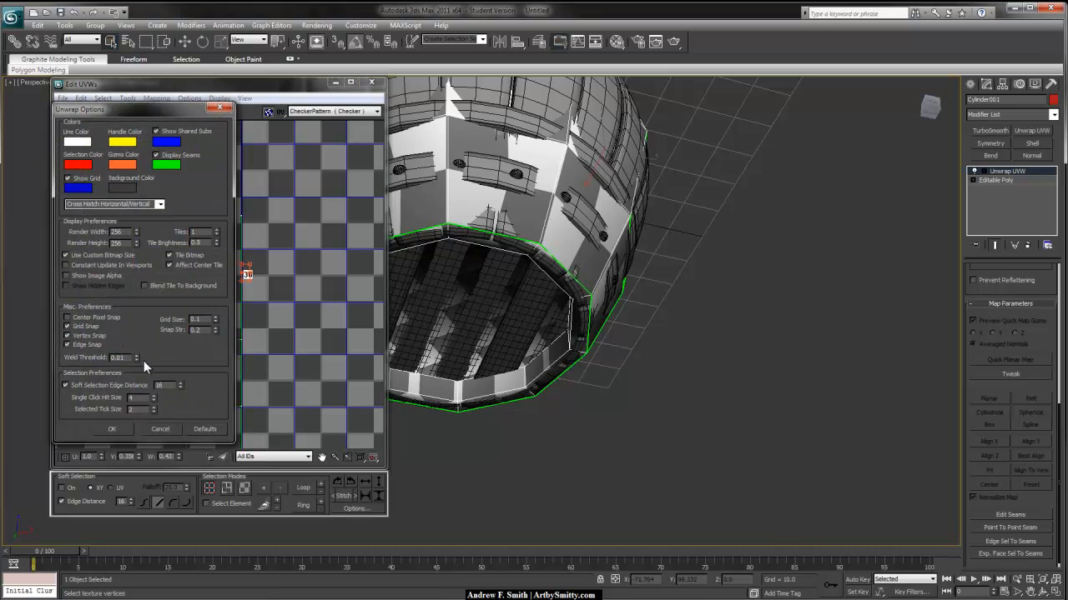
drag(136, 360, 154, 338)
click(131, 429)
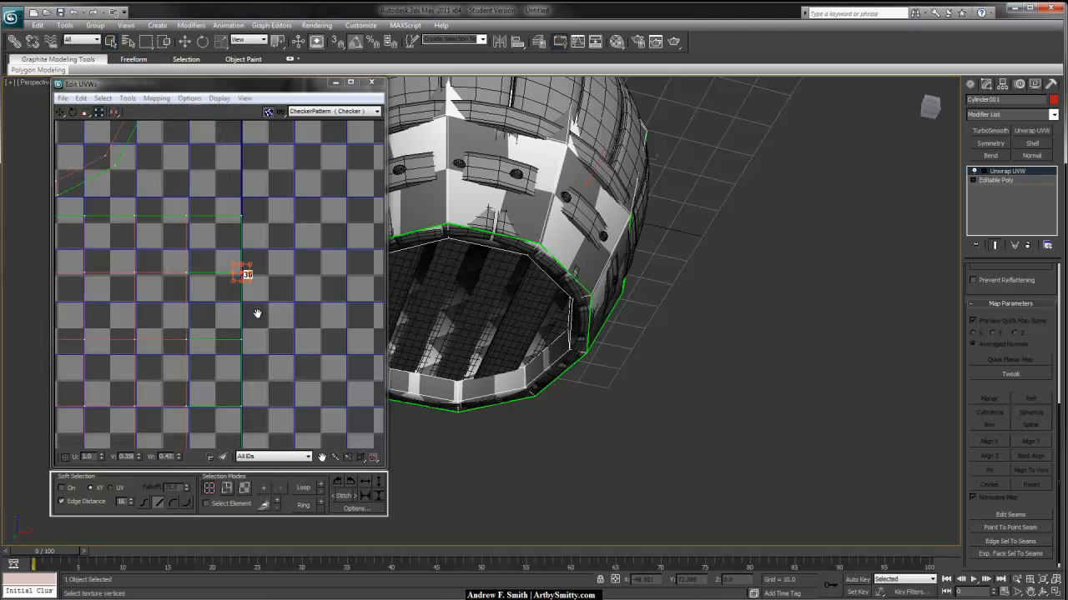
- Weld the overlapping UV vertices on the right edge of the barrel's side strip
middle_drag(255, 312, 288, 292)
scroll(285, 293, down, 3)
middle_drag(255, 251, 257, 273)
scroll(297, 251, up, 2)
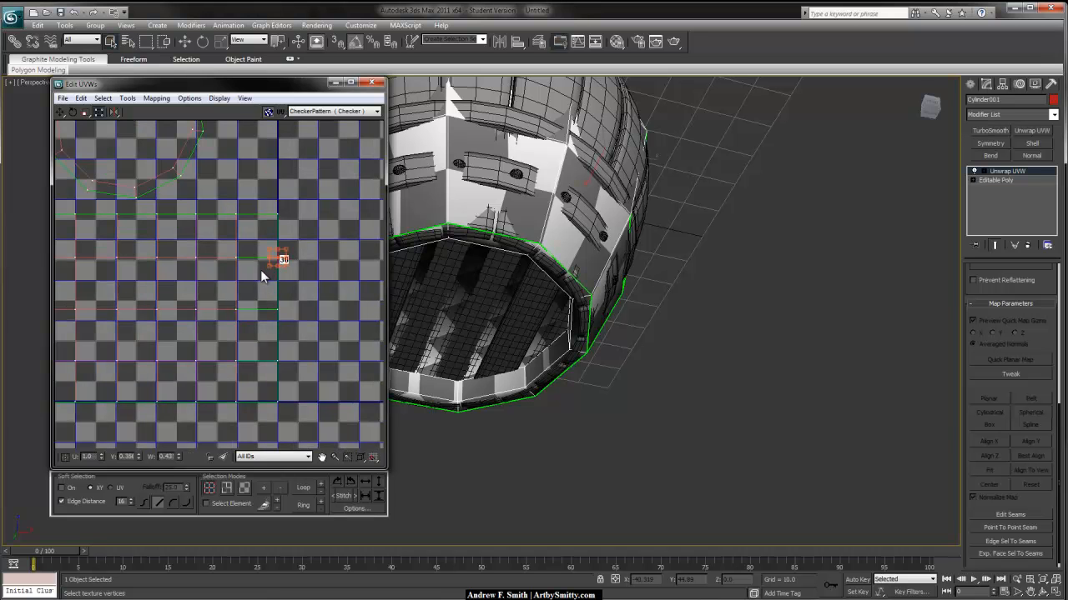
drag(291, 300, 256, 370)
right_click(262, 323)
click(242, 334)
right_click(256, 371)
click(237, 377)
scroll(259, 329, down, 1)
middle_drag(259, 329, 357, 292)
scroll(211, 271, down, 2)
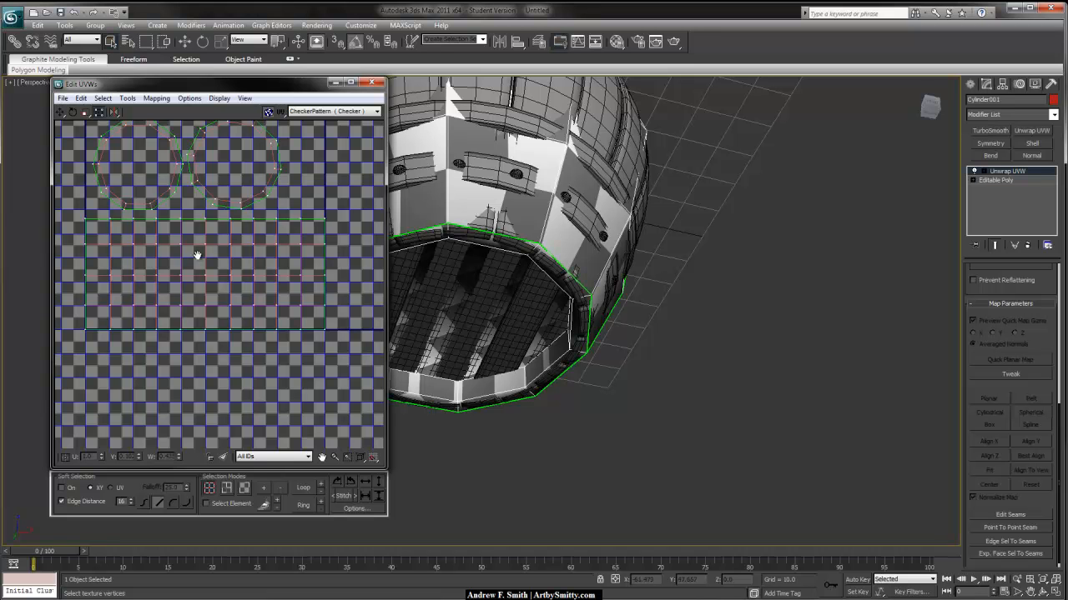
scroll(233, 242, down, 1)
- Close the UV editor and collapse the low-poly barrel's whole modifier stack
click(374, 83)
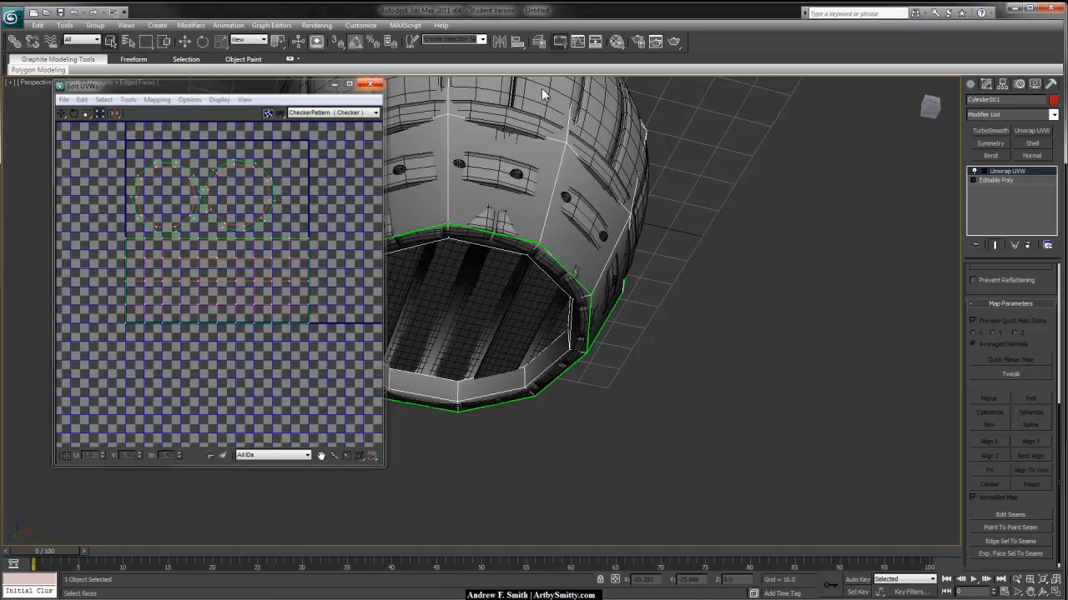
right_click(1000, 171)
click(1037, 284)
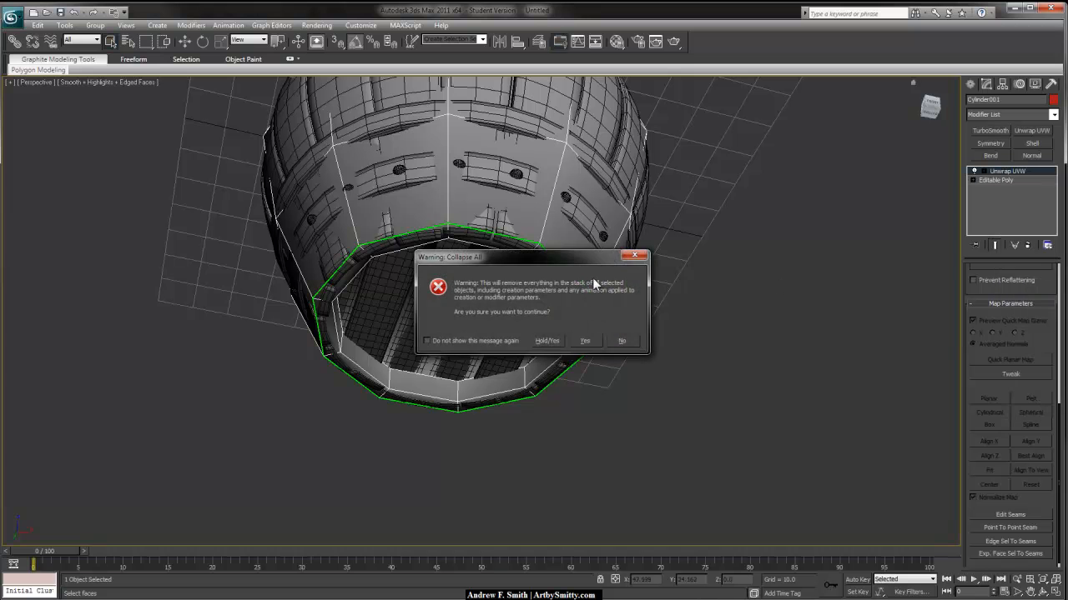
click(585, 341)
- Reselect the low-poly barrel and open Render To Texture, placing its window beside the model
alt+middle_drag(720, 223, 549, 283)
click(769, 218)
alt+middle_drag(614, 263, 635, 276)
click(533, 151)
scroll(572, 188, down, 4)
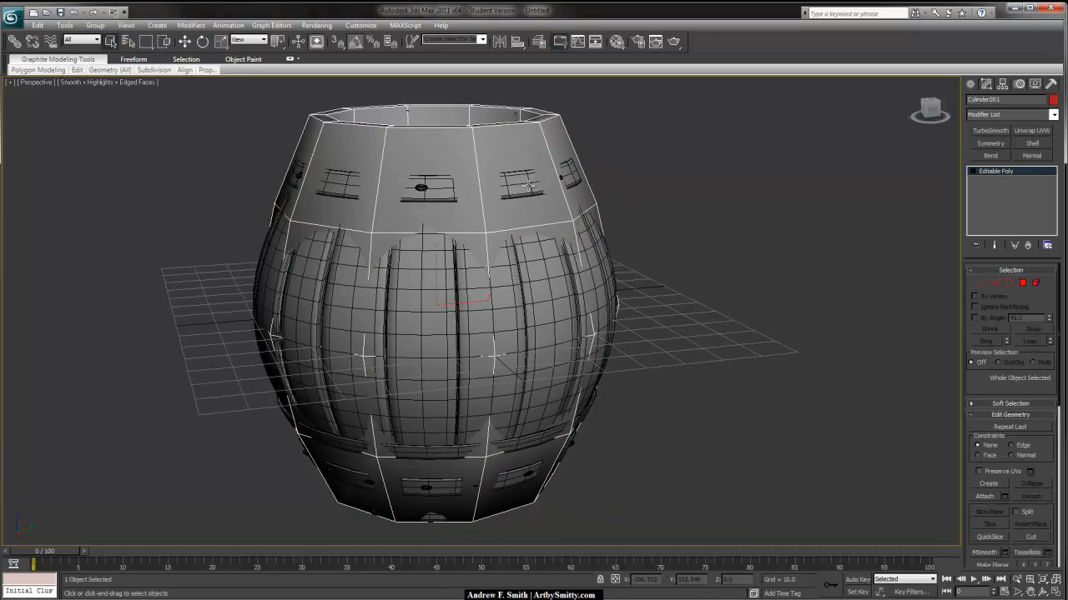
key(0)
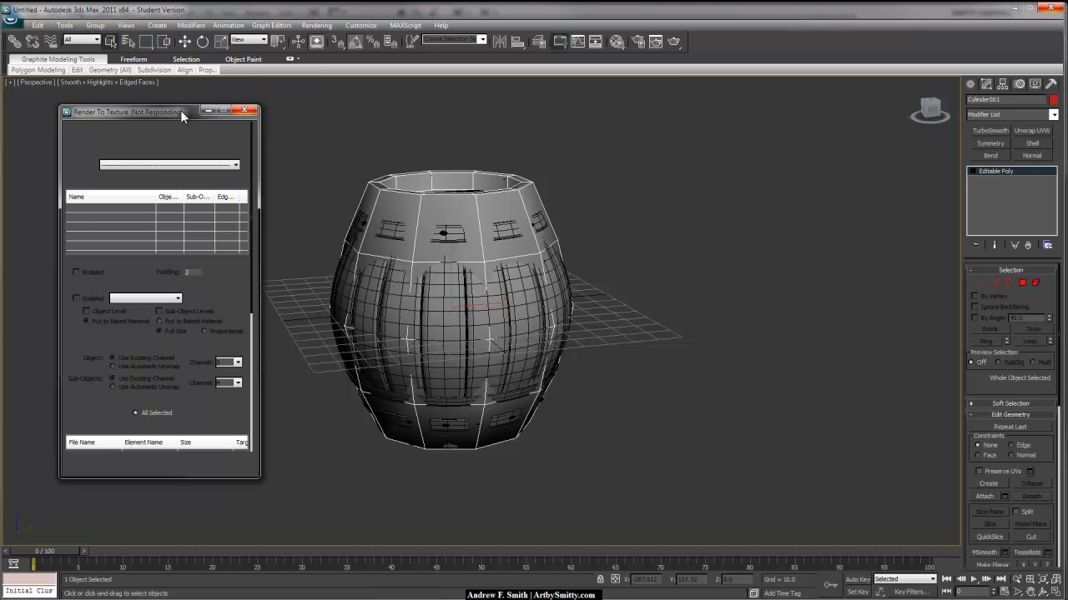
click(316, 25)
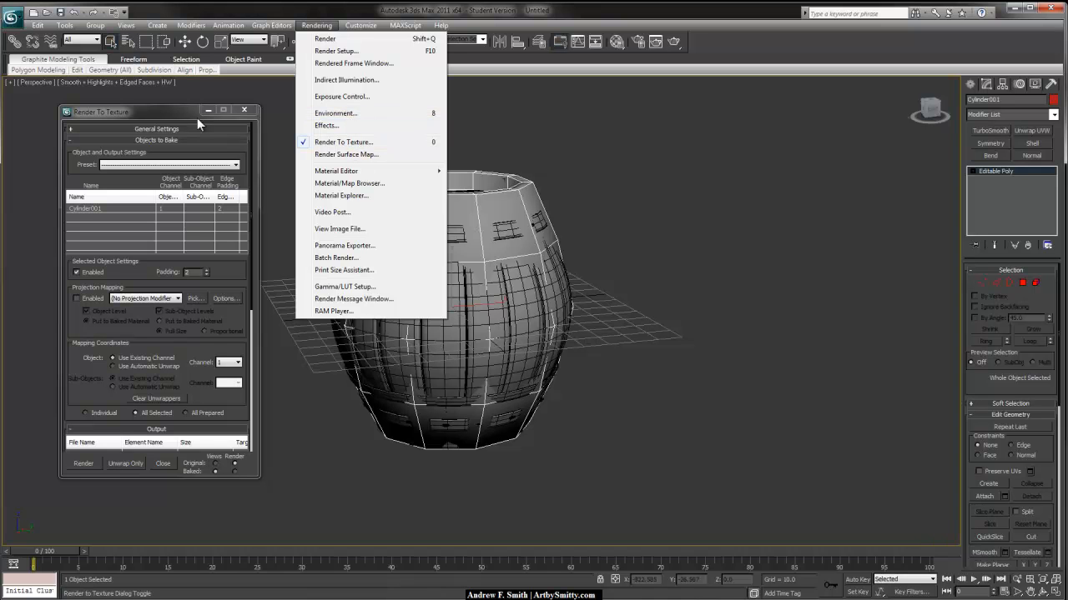
drag(196, 113, 775, 108)
- Enable projection mapping for the low-poly barrel with Barell_HP as the target and expand the Projection modifier's sub-levels
click(684, 294)
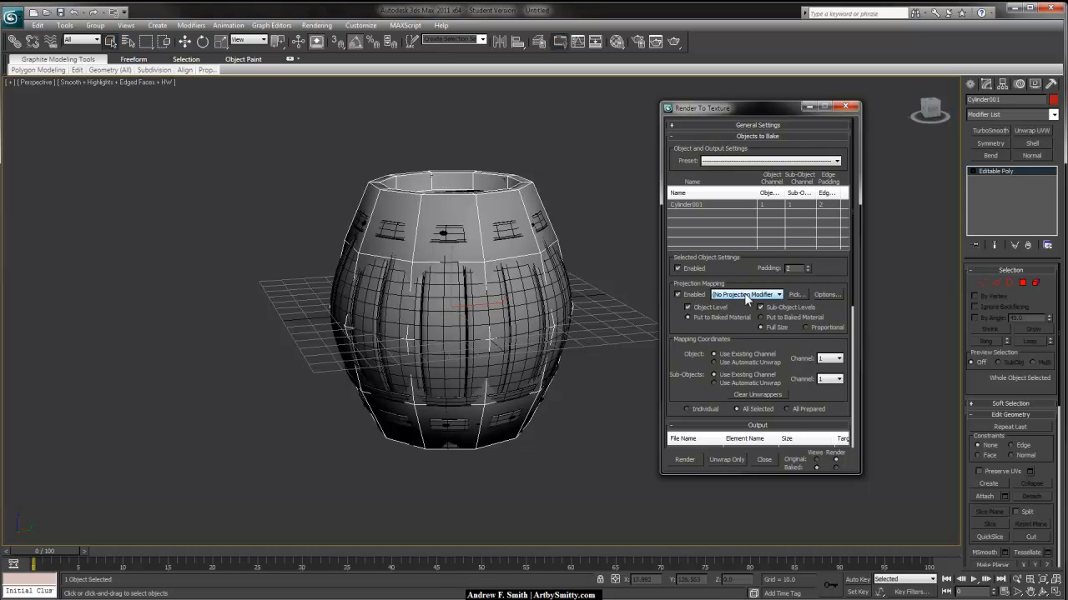
click(796, 295)
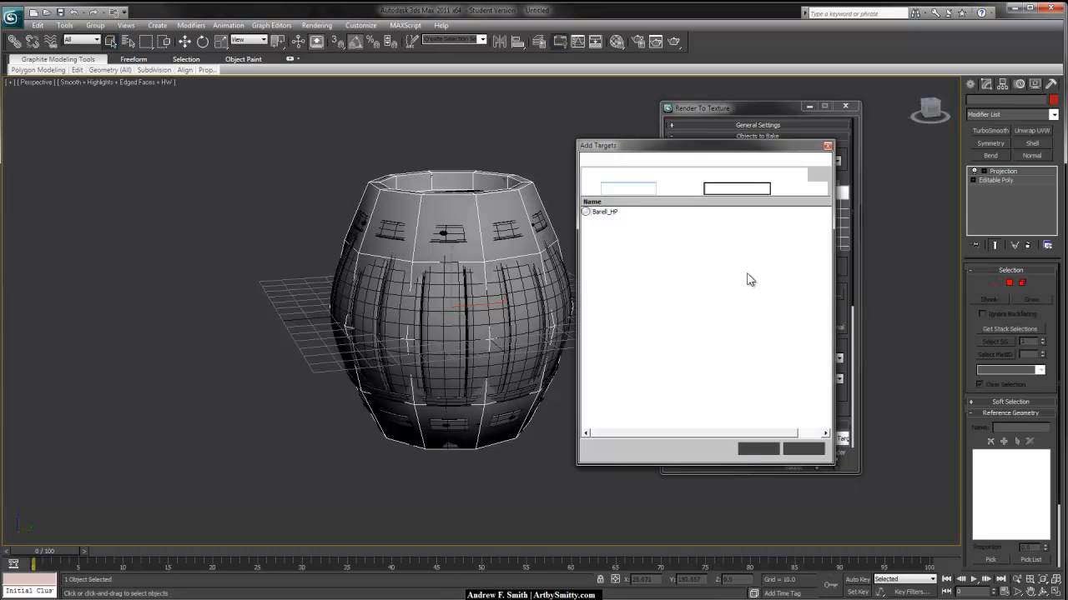
click(608, 213)
click(758, 449)
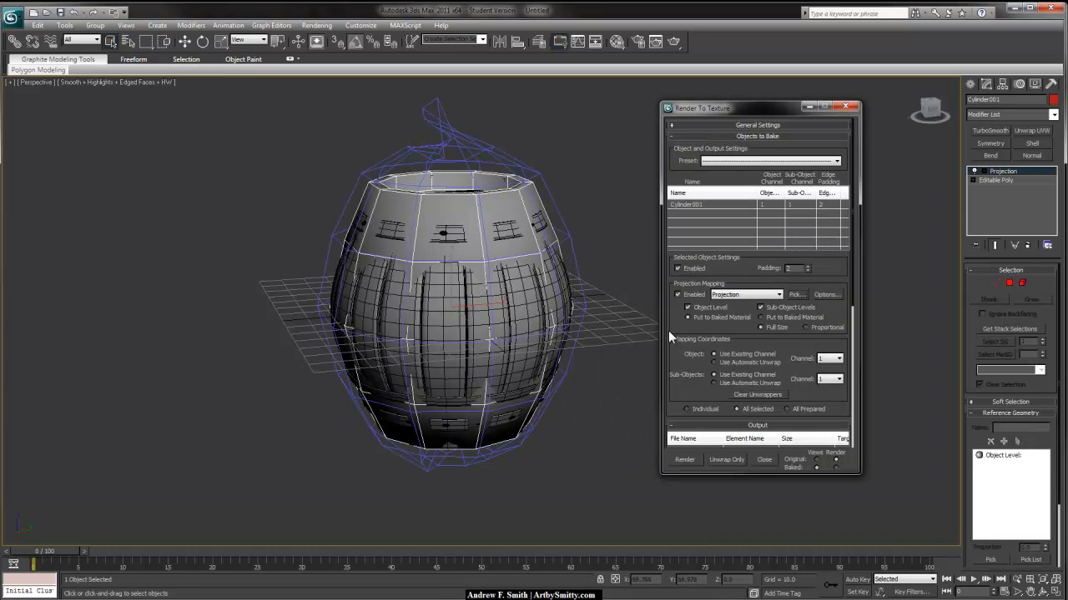
alt+middle_drag(526, 306, 538, 301)
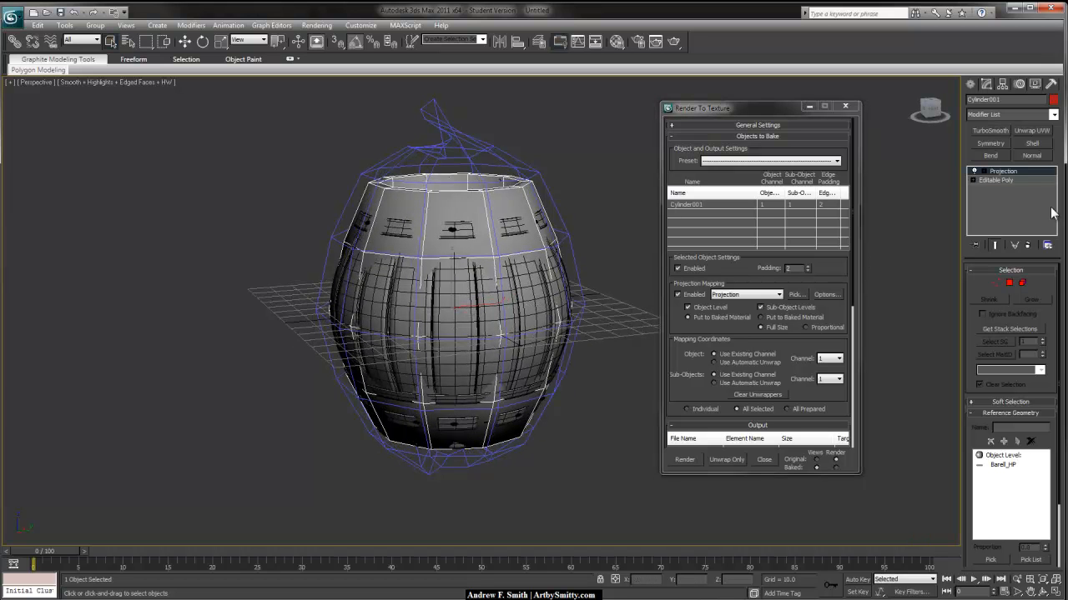
click(974, 171)
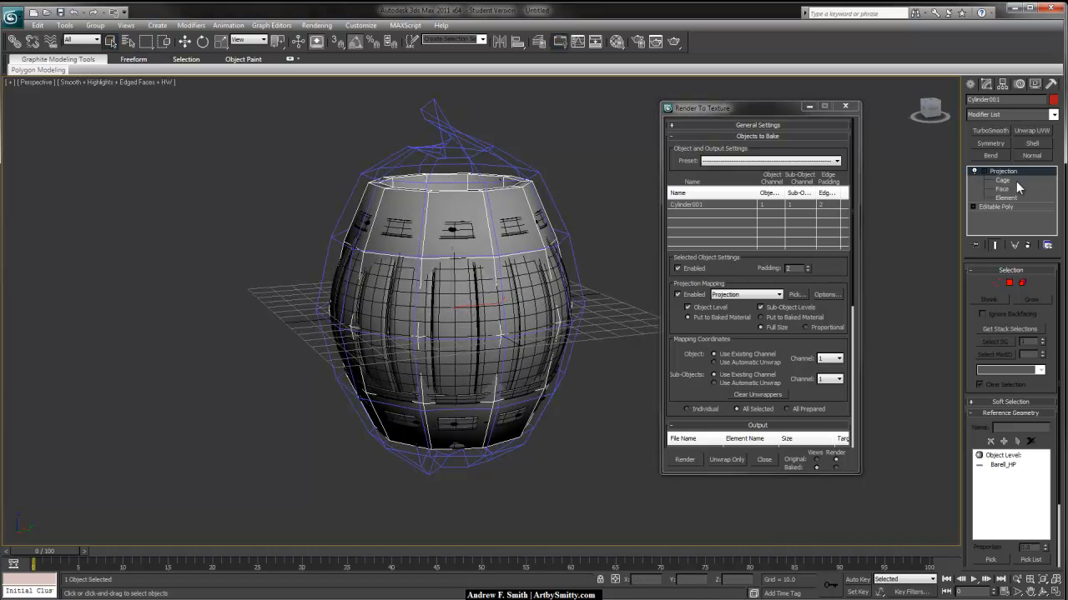
mouse_move(494, 401)
alt+middle_down()
mouse_move(494, 350)
mouse_move(494, 400)
alt+middle_up()
alt+middle_drag(580, 345, 569, 264)
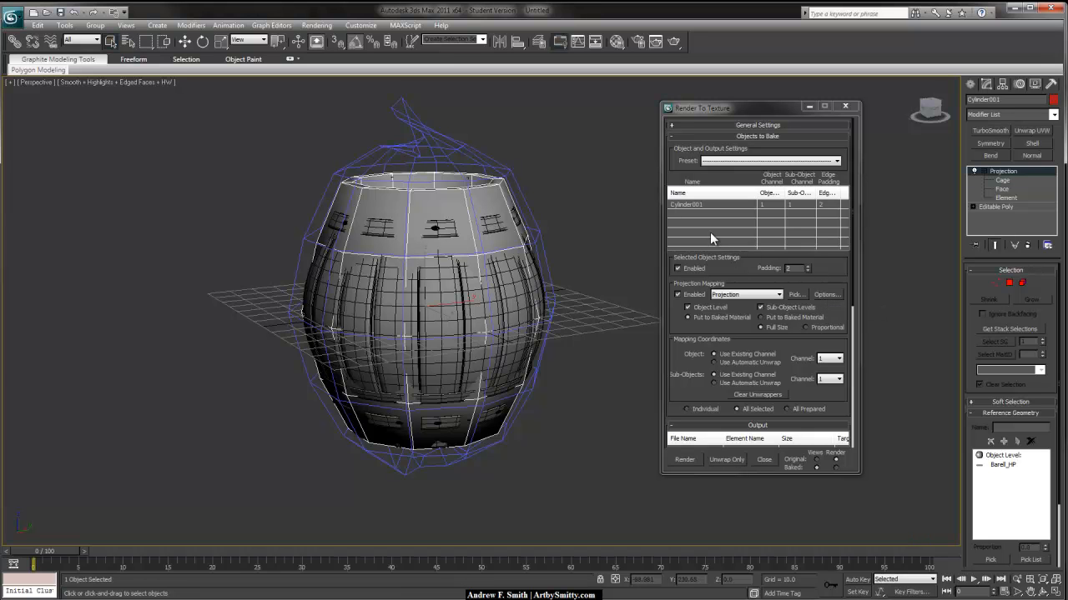
- Assign the Default Scanline Renderer as the production renderer in the render setup
click(316, 25)
click(334, 51)
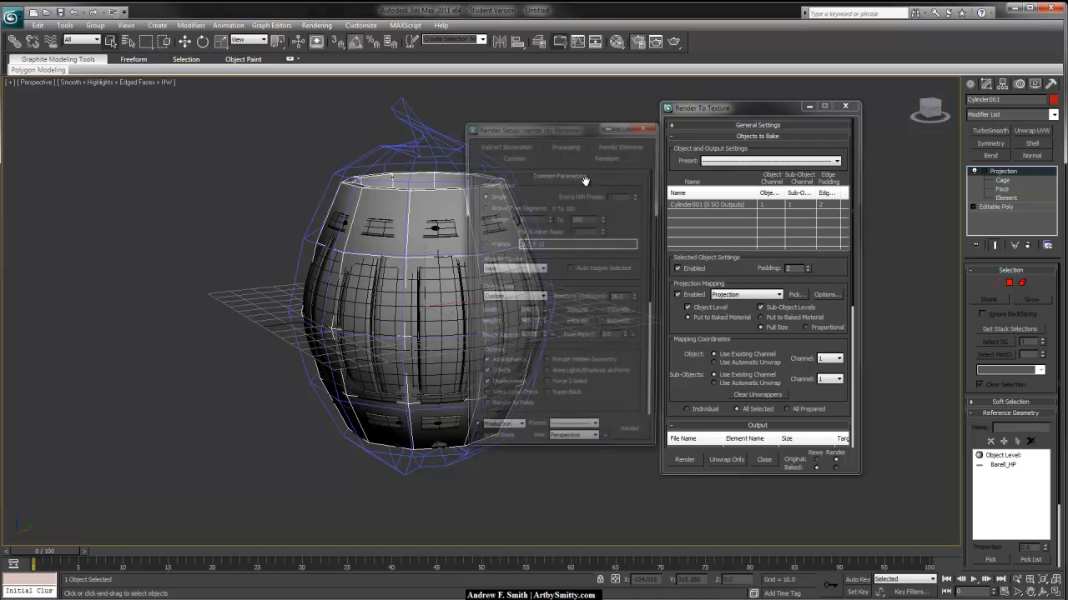
drag(629, 395, 605, 166)
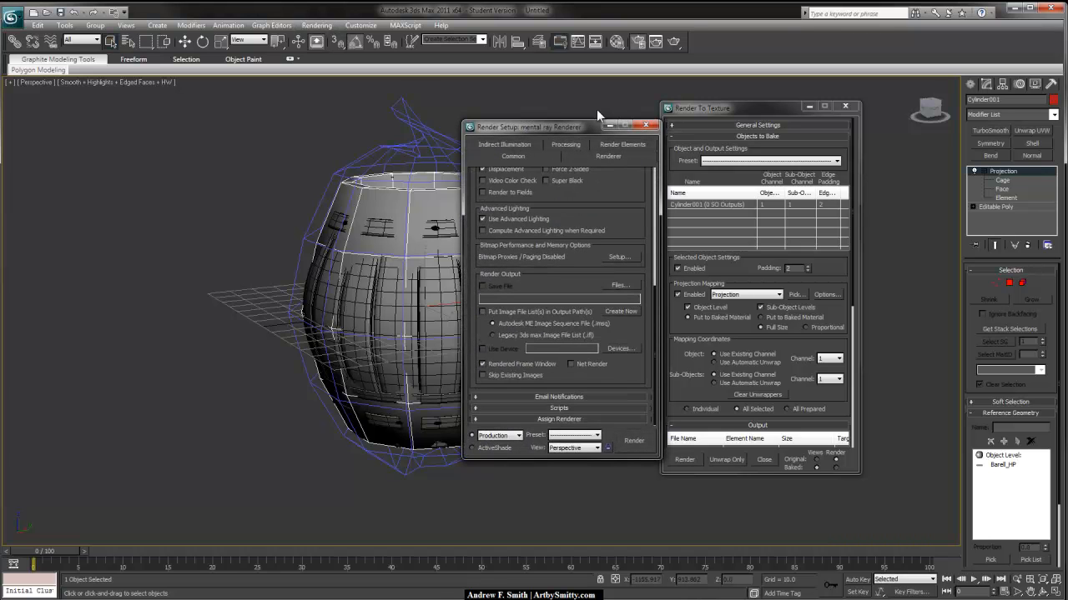
click(541, 419)
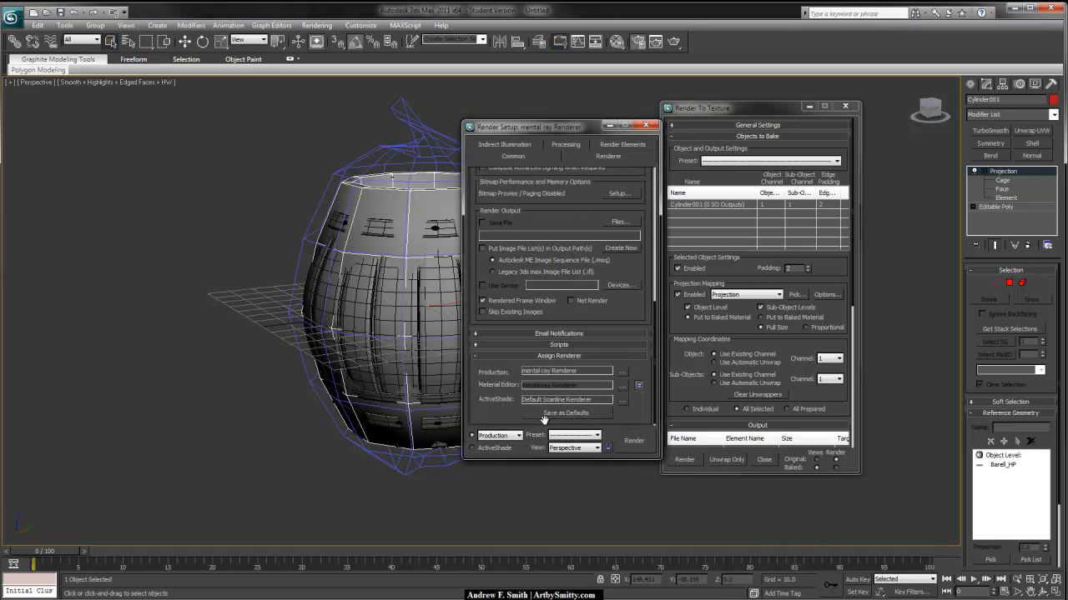
click(623, 372)
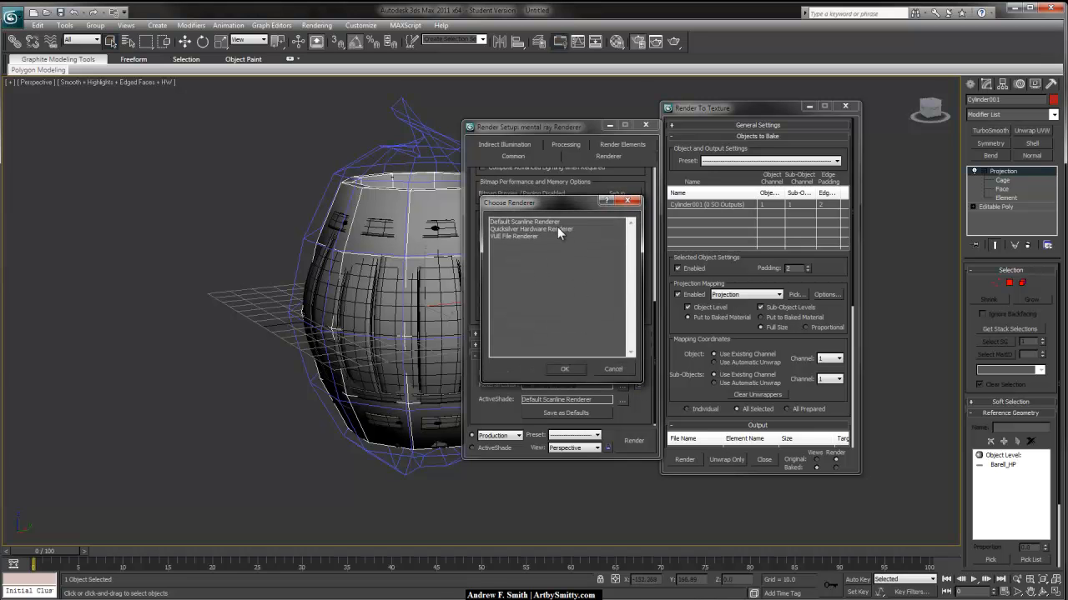
click(557, 369)
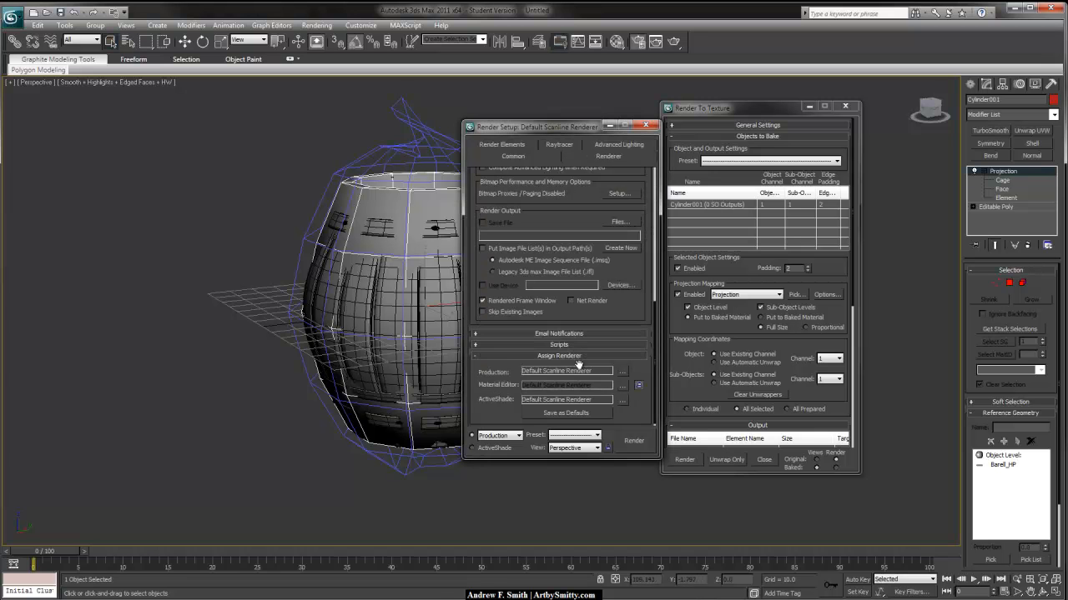
click(645, 125)
- Enable the global supersampler with Max 2.5 Star through the projection options' renderer setup
alt+middle_drag(574, 272, 546, 280)
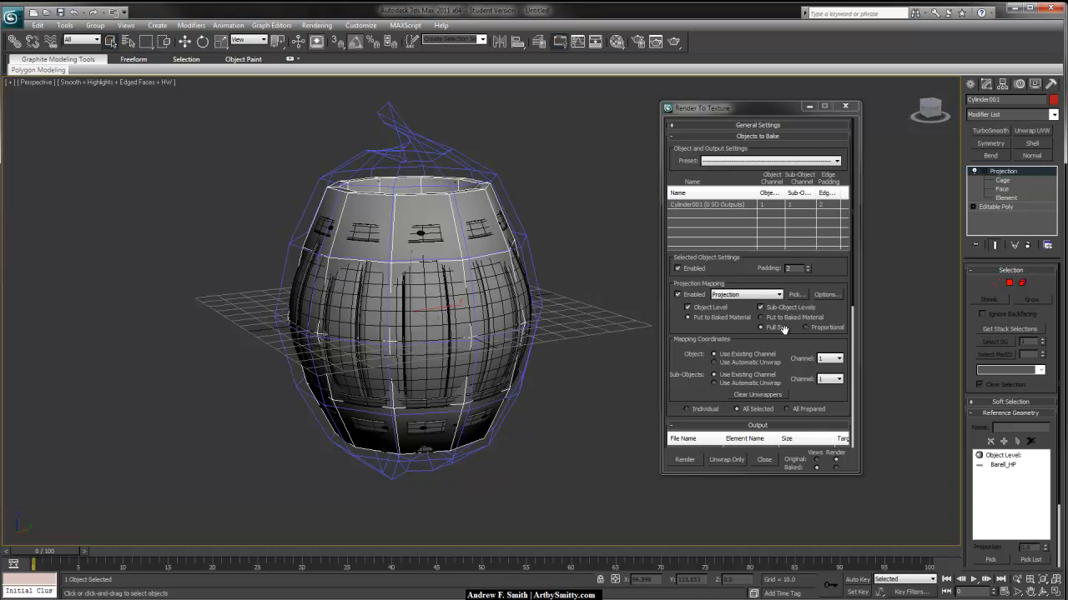
click(822, 294)
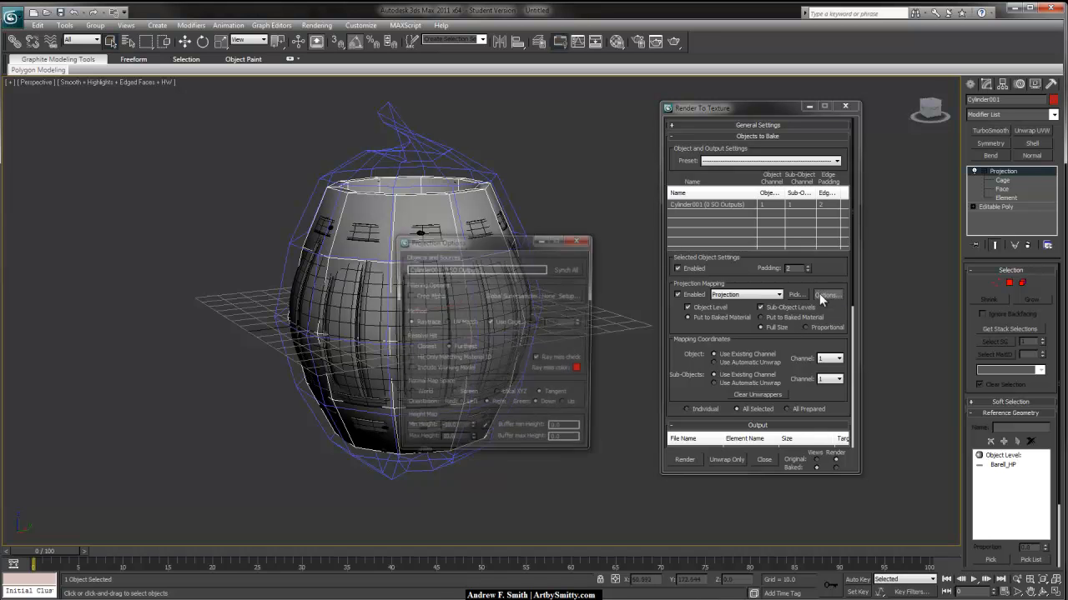
click(571, 296)
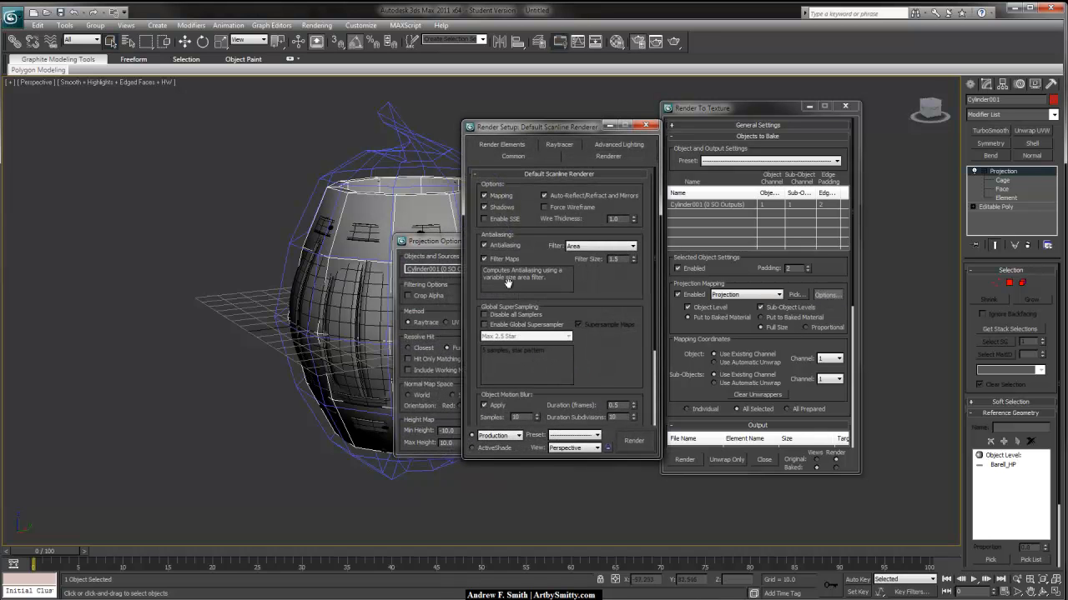
click(506, 324)
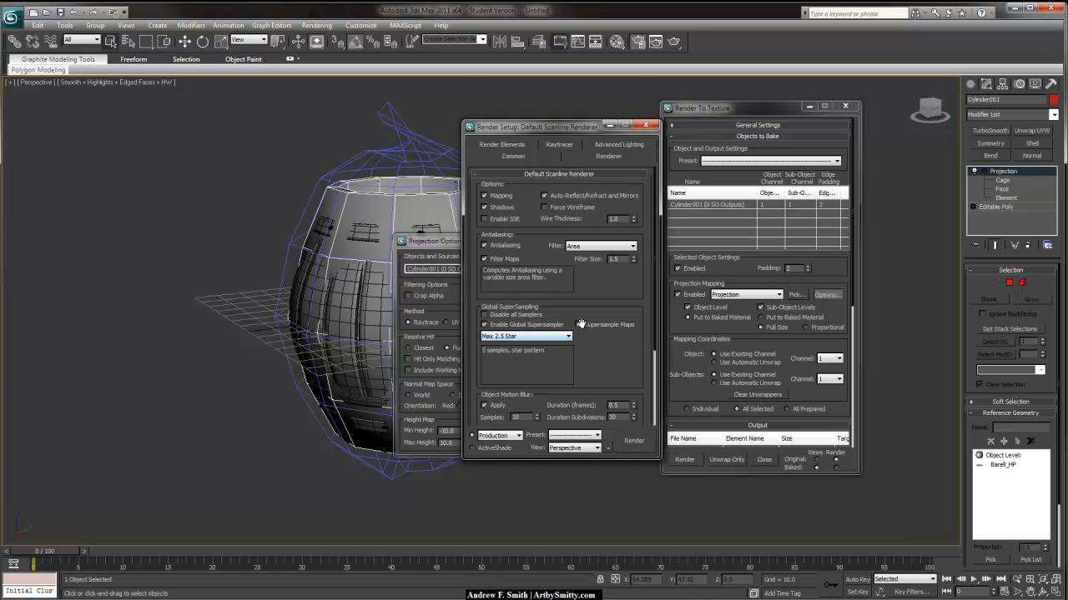
click(645, 125)
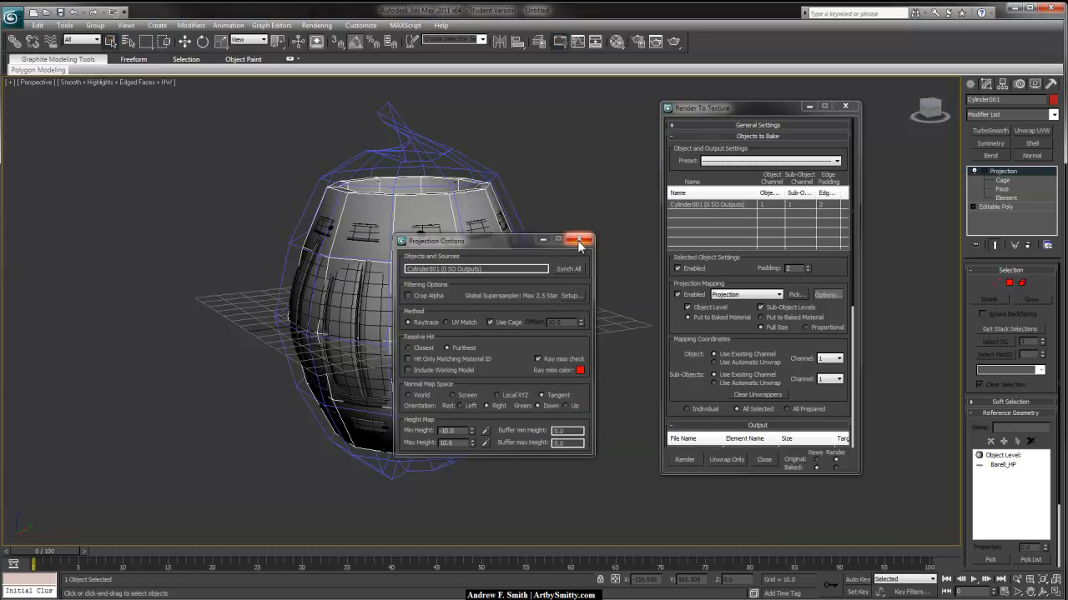
click(590, 239)
- Add a NormalsMap element to the low-poly barrel's Render To Texture output
scroll(819, 399, down, 3)
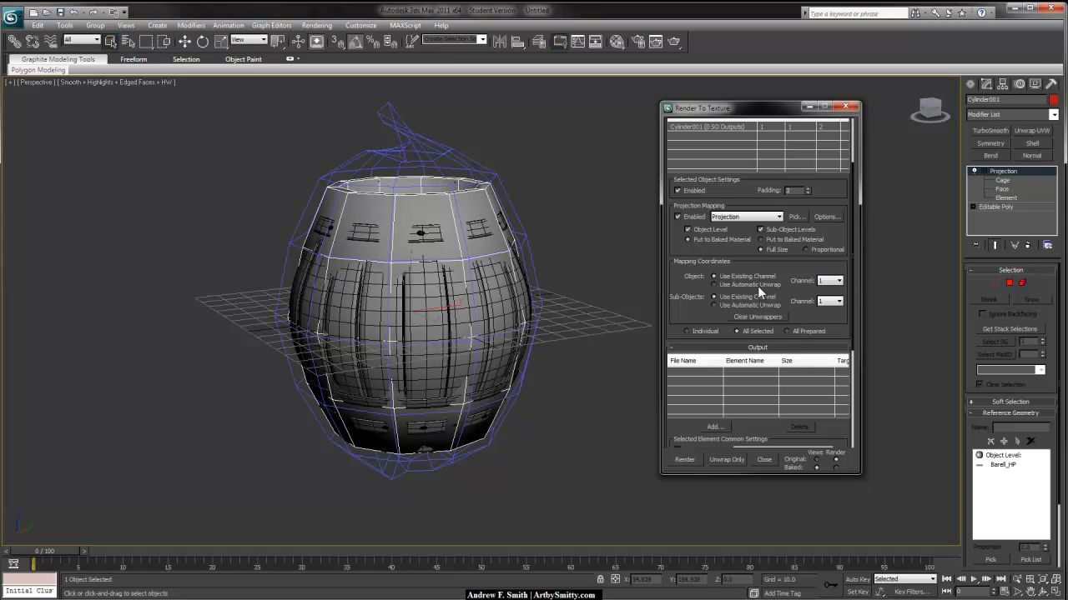
drag(815, 312, 828, 255)
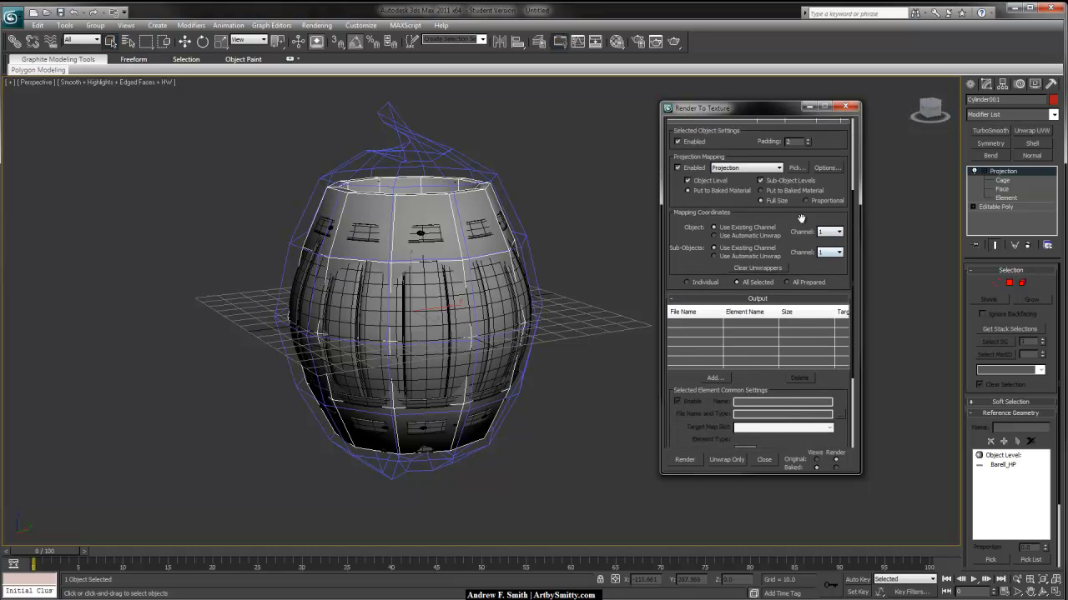
click(714, 378)
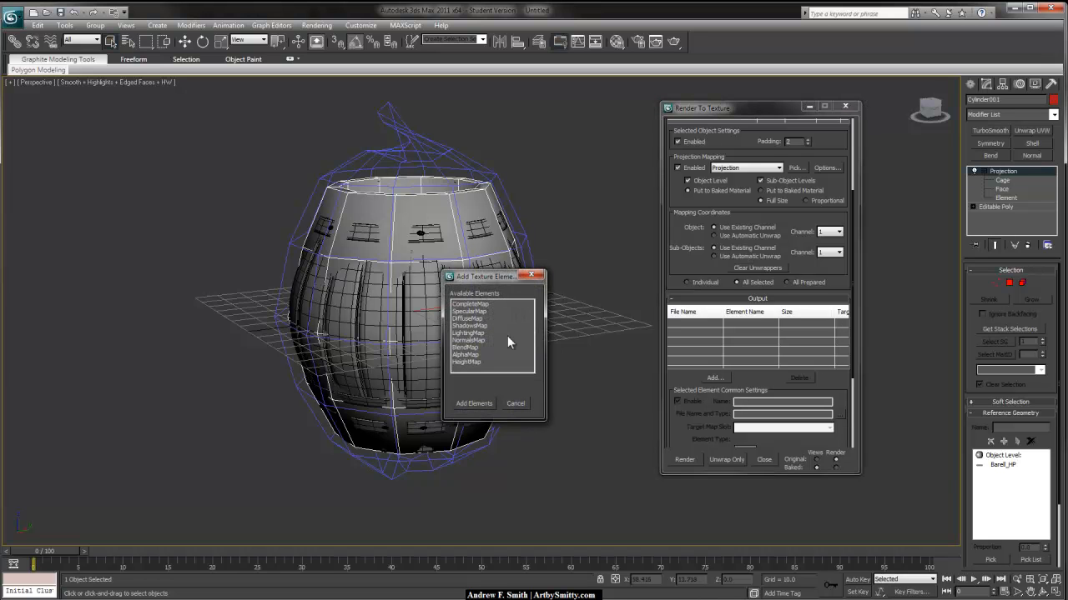
click(475, 342)
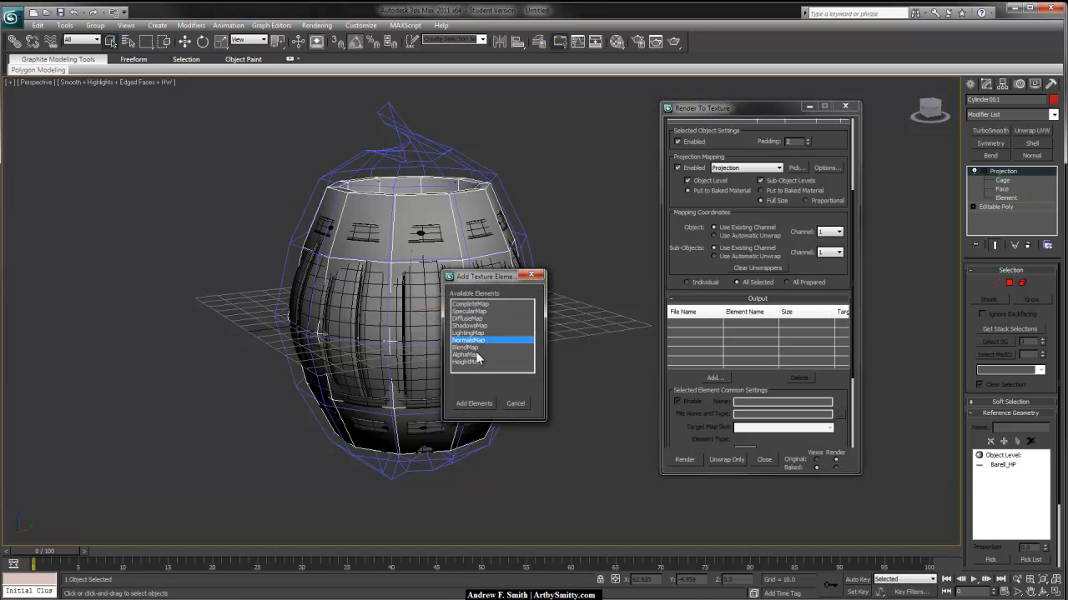
click(475, 404)
- Set the normals map to save on the Desktop as the Targa file Cylinder001NormalsMap, at a size of 512x512
scroll(828, 372, down, 3)
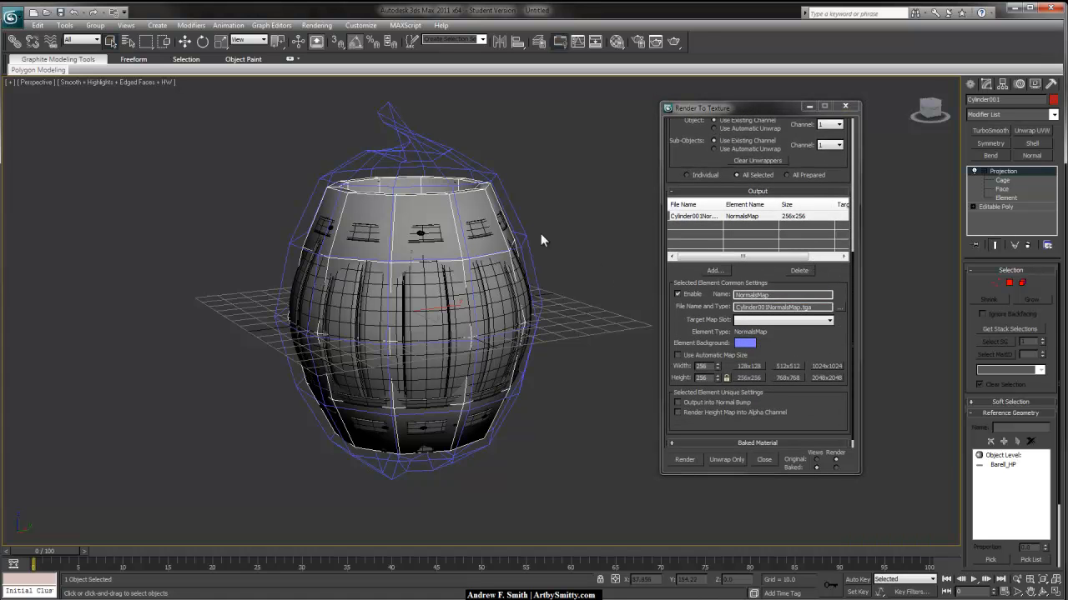
click(840, 307)
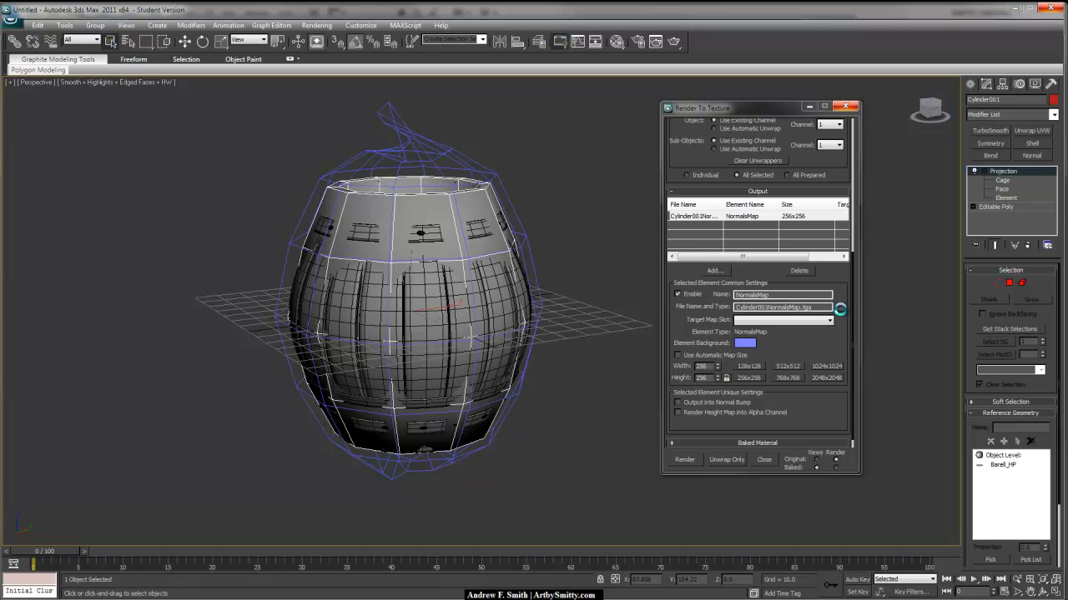
click(839, 307)
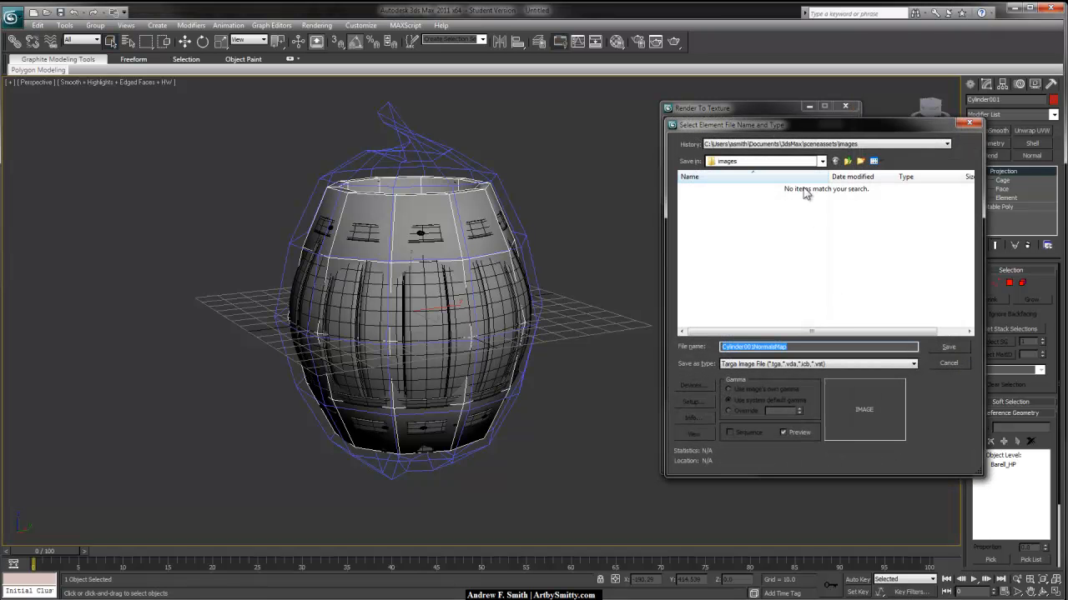
click(560, 170)
click(517, 180)
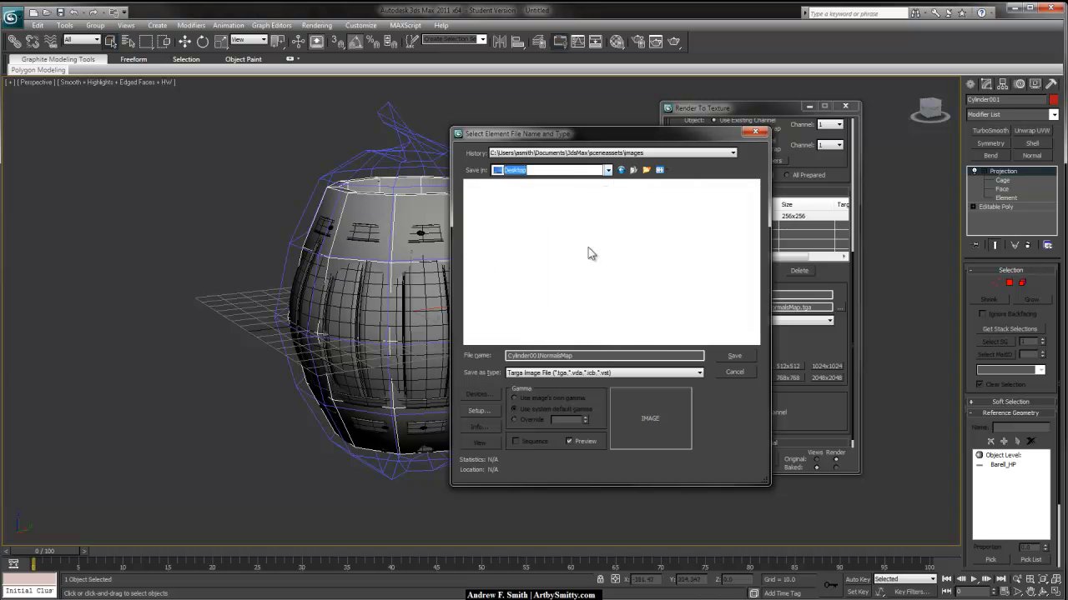
click(731, 357)
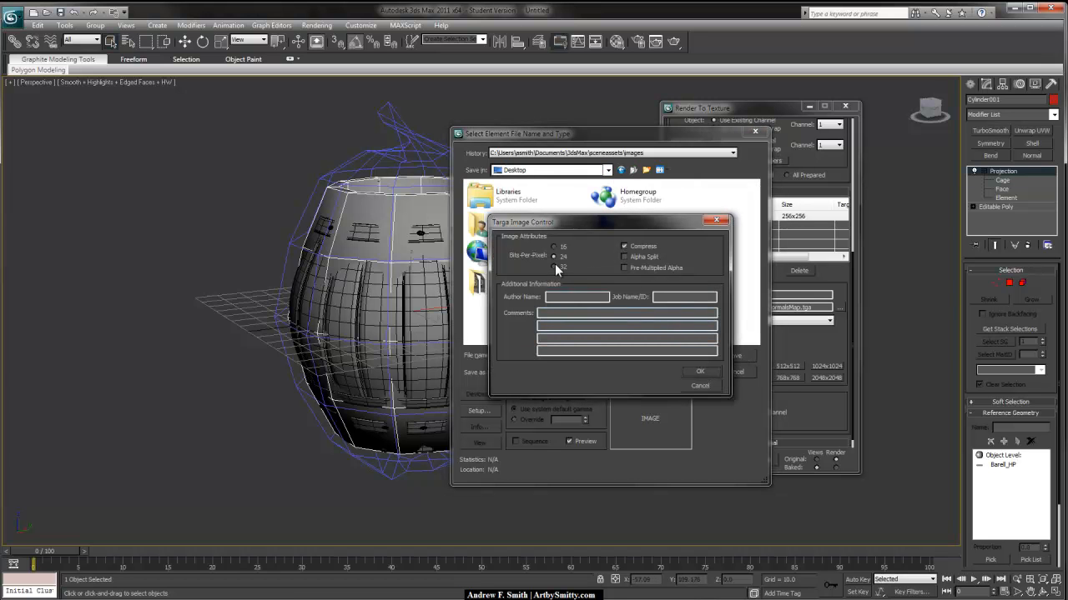
click(700, 371)
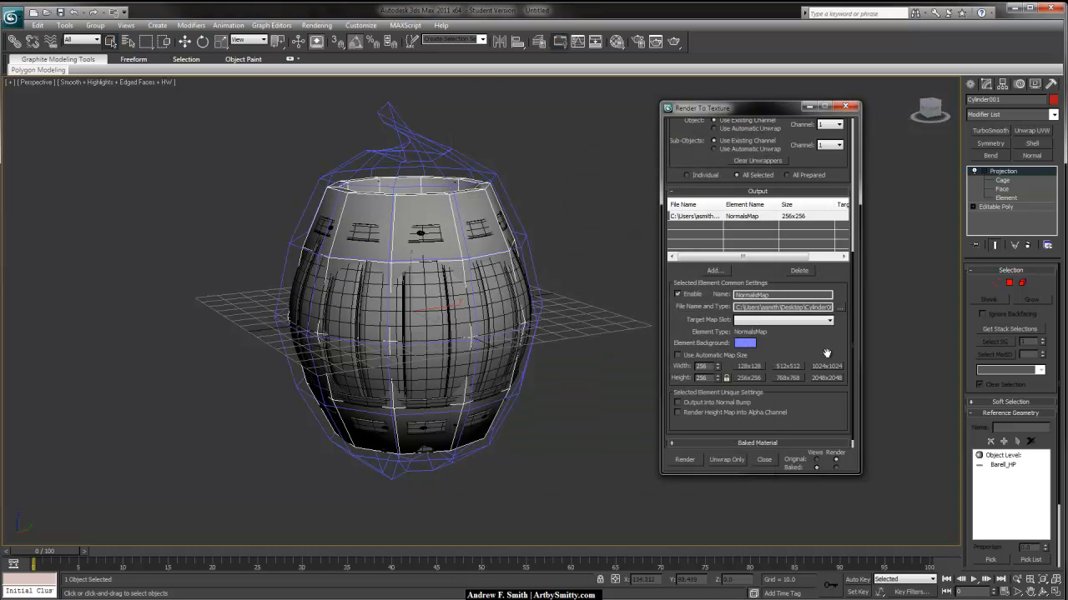
scroll(826, 333, down, 1)
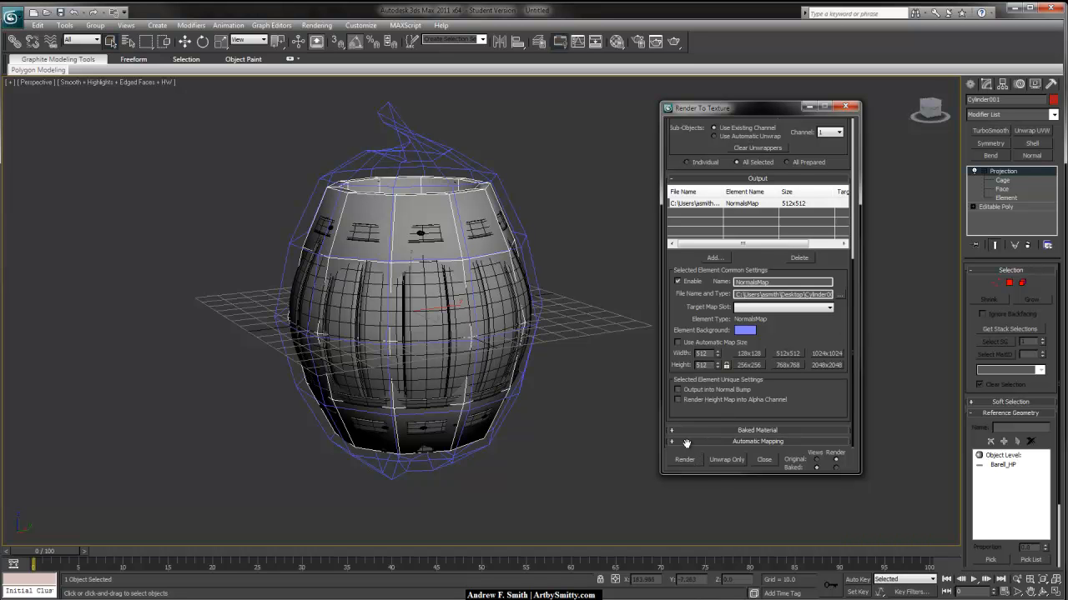
- Move the Render To Texture window clear of the barrel and reset the Projection modifier's cage at its Cage sub-level
drag(769, 106, 152, 135)
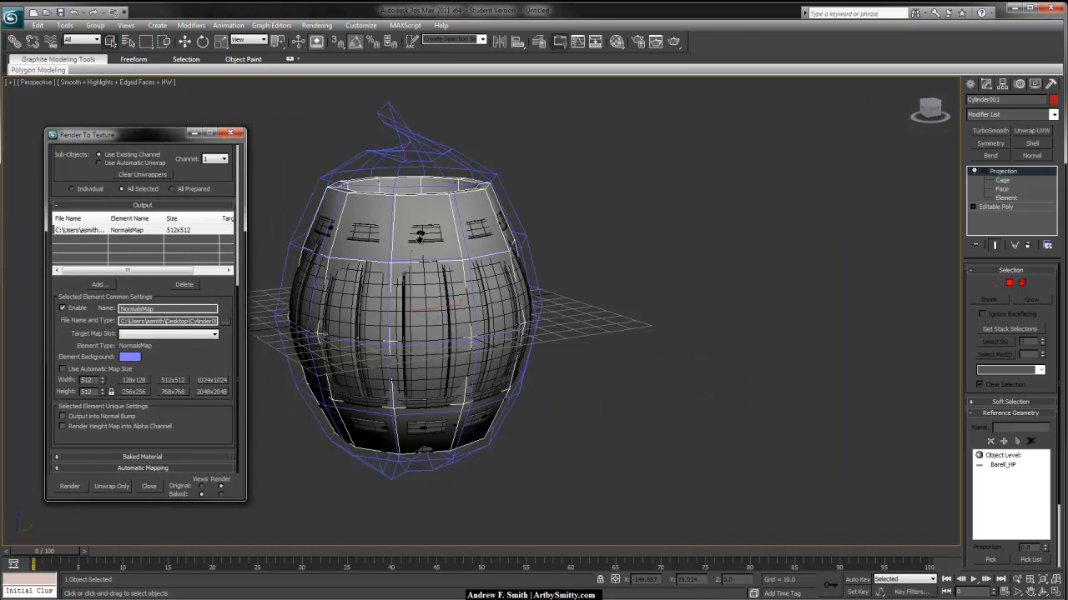
middle_drag(419, 236, 501, 234)
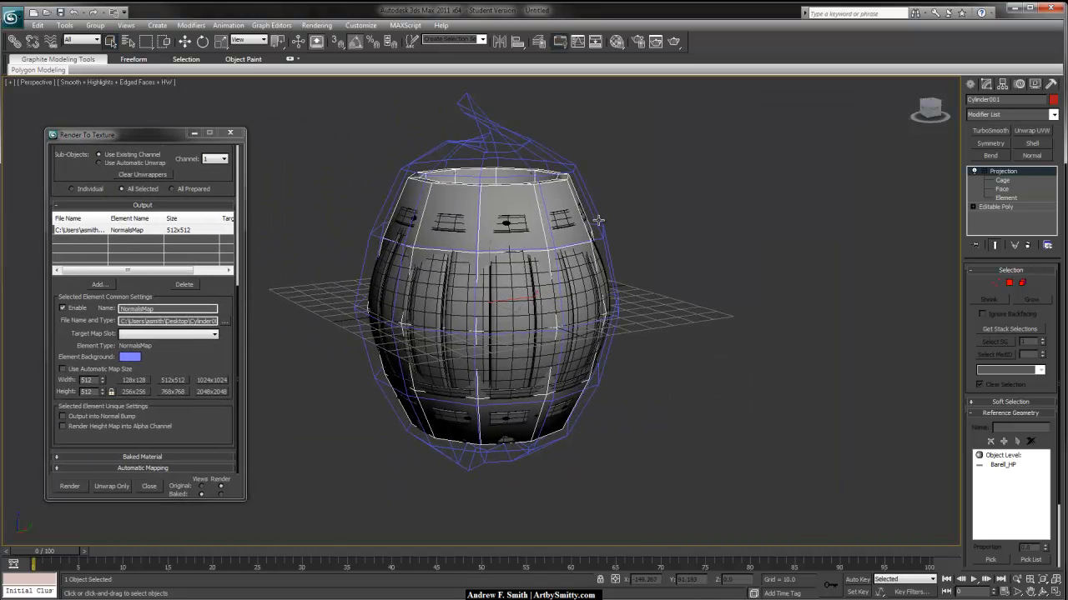
click(1017, 180)
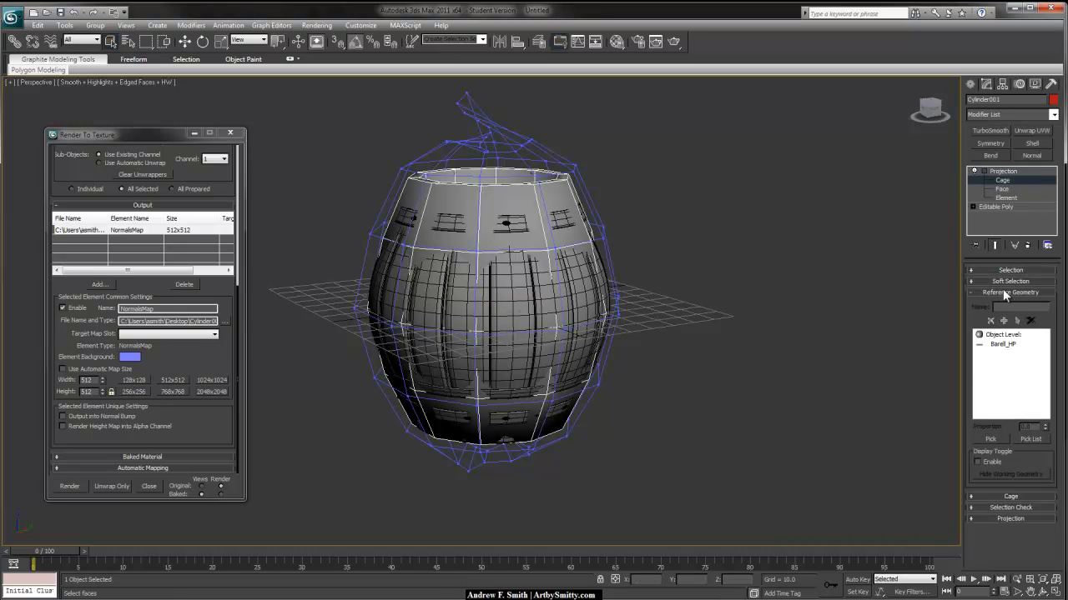
click(1003, 289)
click(1009, 304)
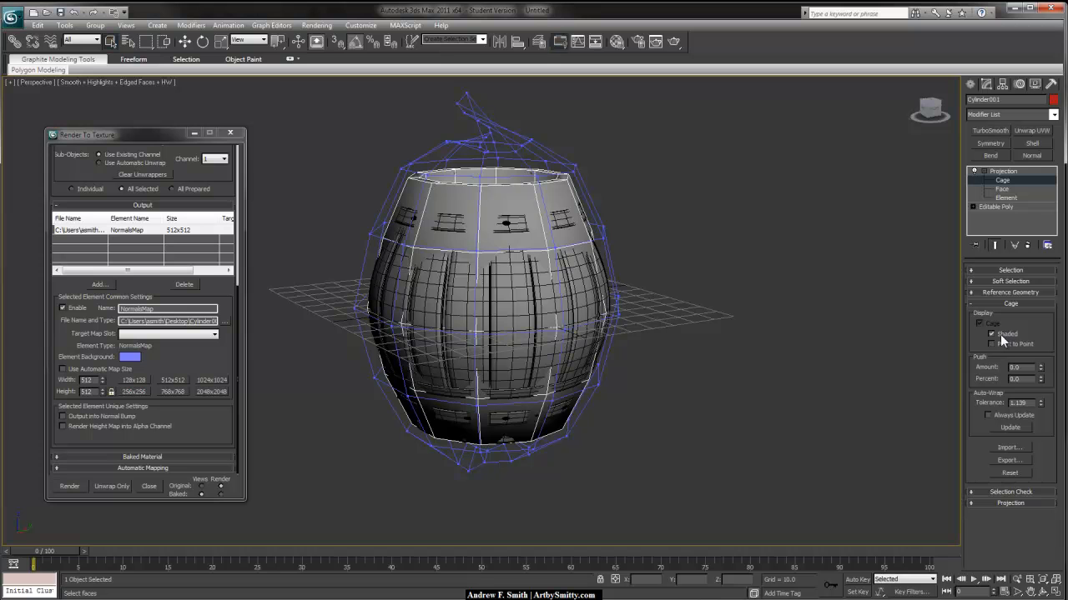
click(1007, 473)
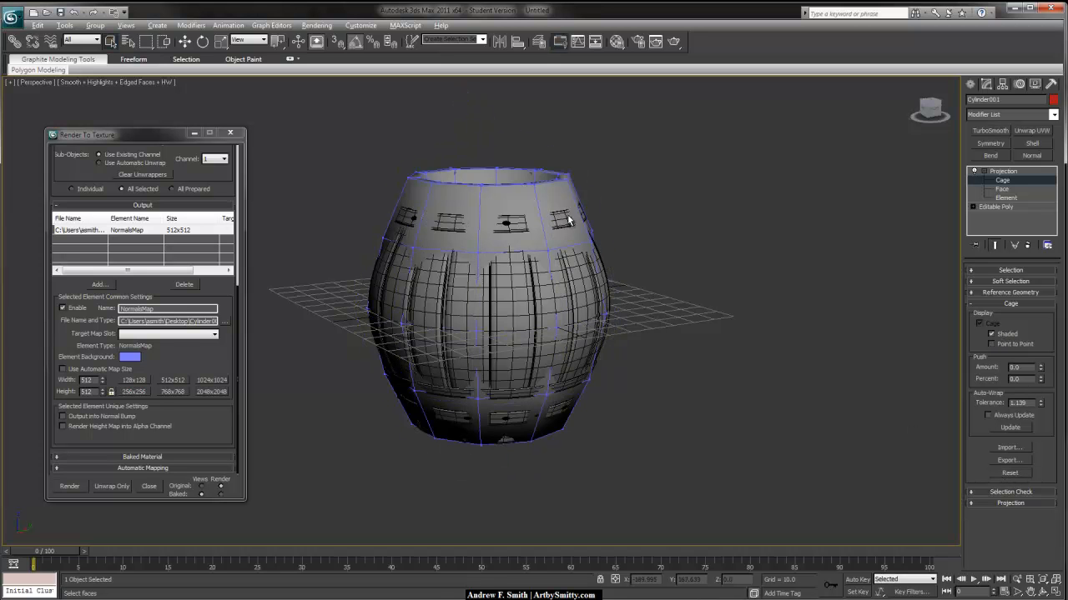
- Push the projection cage evenly outward so it encloses the detailed barrel, checking the fit from above and below
alt+middle_drag(569, 220, 578, 234)
scroll(528, 188, up, 5)
middle_drag(572, 186, 563, 261)
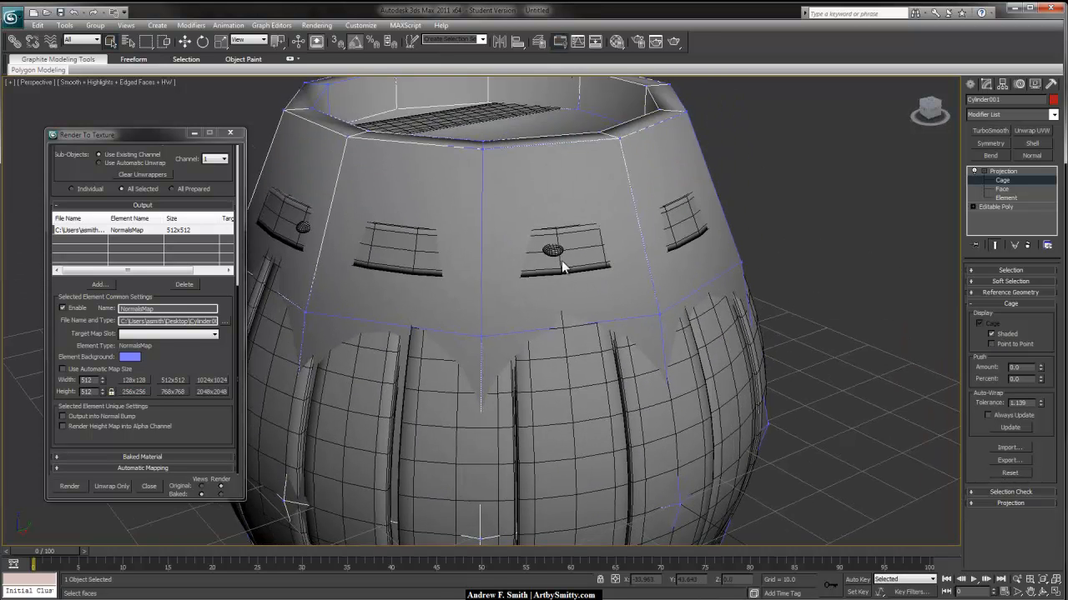
scroll(589, 220, down, 4)
drag(1040, 368, 1042, 209)
alt+middle_drag(695, 397, 861, 333)
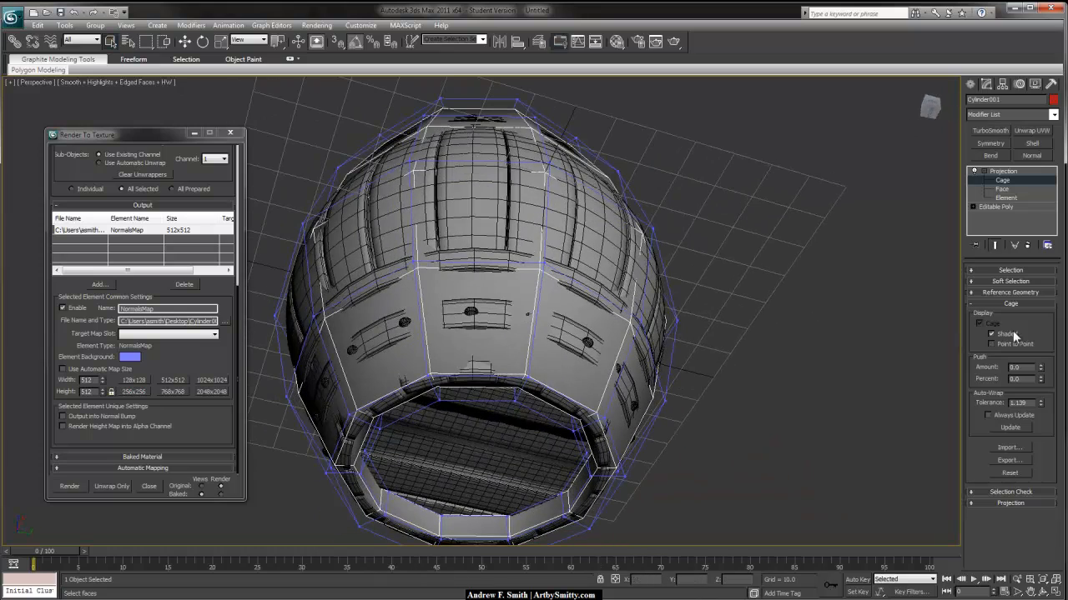
alt+middle_drag(682, 329, 715, 393)
alt+middle_drag(595, 192, 595, 226)
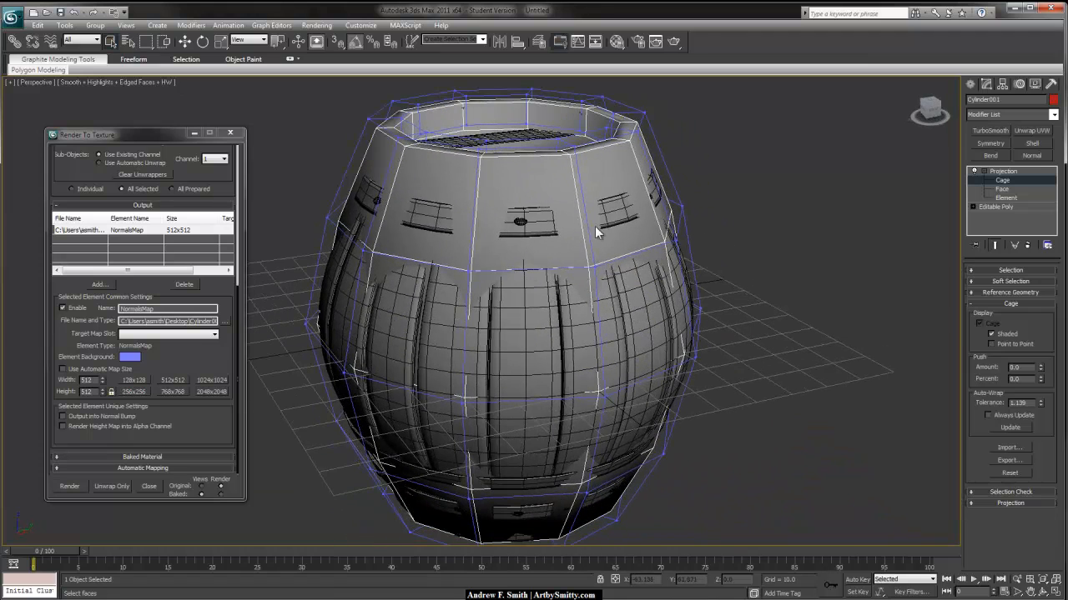
- Bake the normals map without a target map slot and inspect Cylinder001NormalsMap.tga in Photoshop at about 300% zoom
click(213, 360)
drag(160, 132, 168, 117)
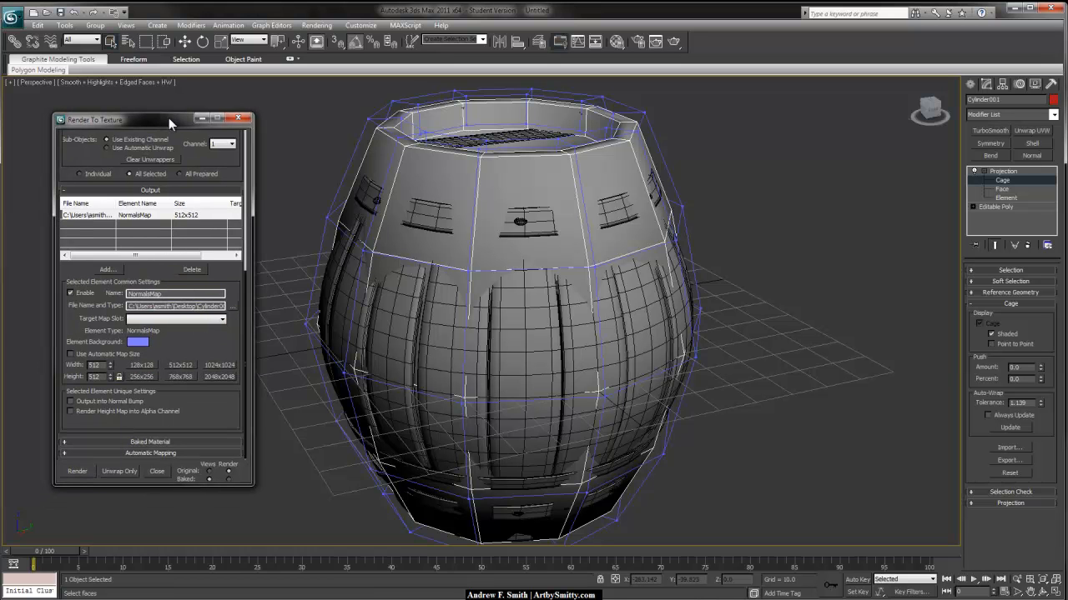
click(77, 472)
click(450, 431)
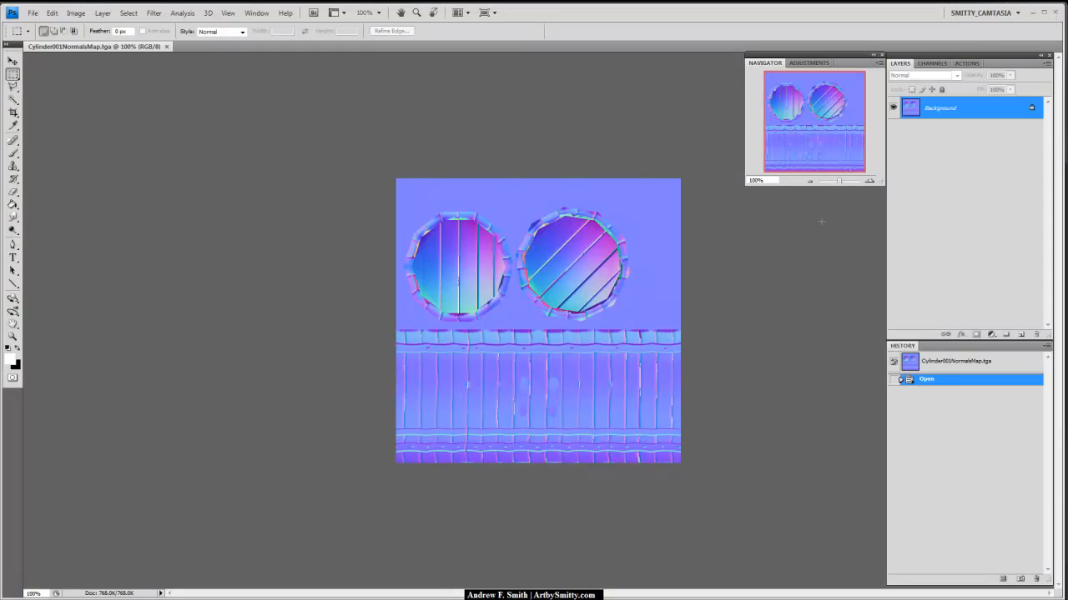
click(847, 181)
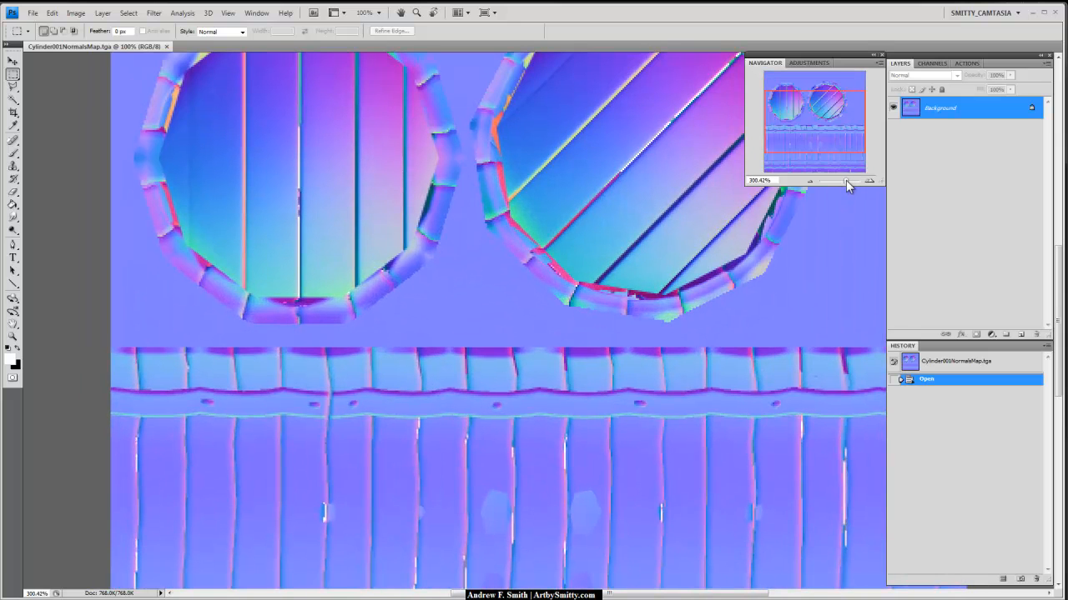
drag(591, 355, 551, 199)
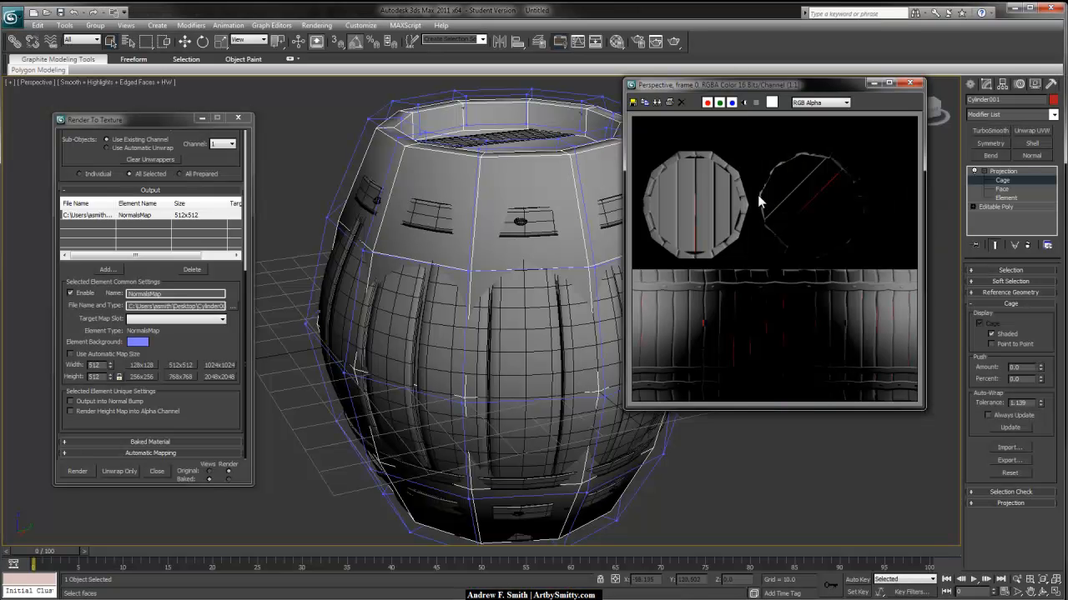
- Back in 3ds Max, close the rendered frame and push the projection cage slightly farther out from the barrel
click(920, 91)
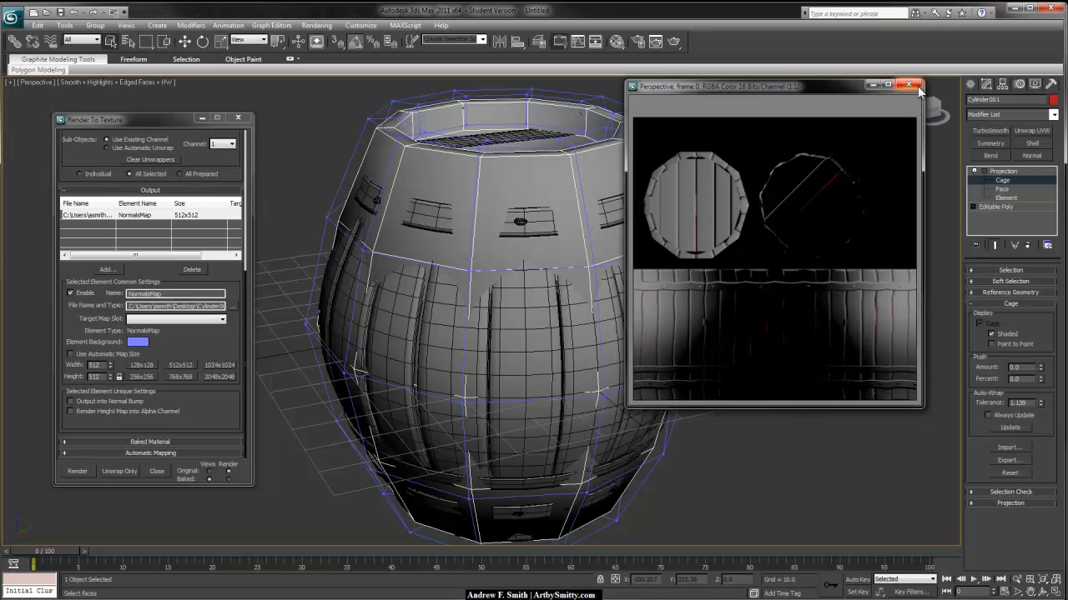
drag(1040, 369, 1041, 316)
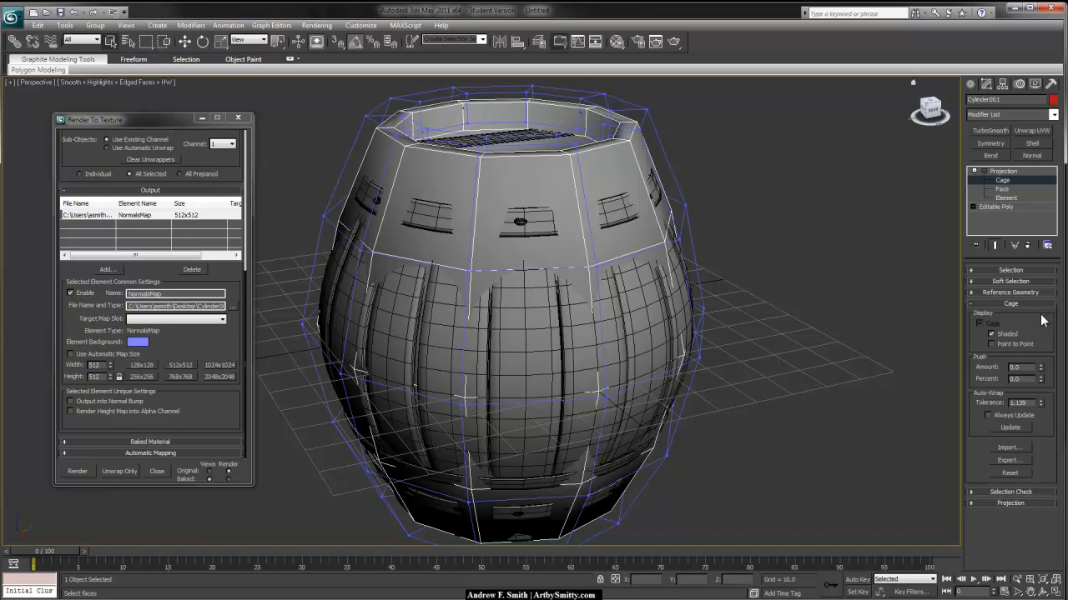
- Bake the normals map again without a target map slot and update the open Cylinder001NormalsMap.tga in Photoshop from disk
click(77, 472)
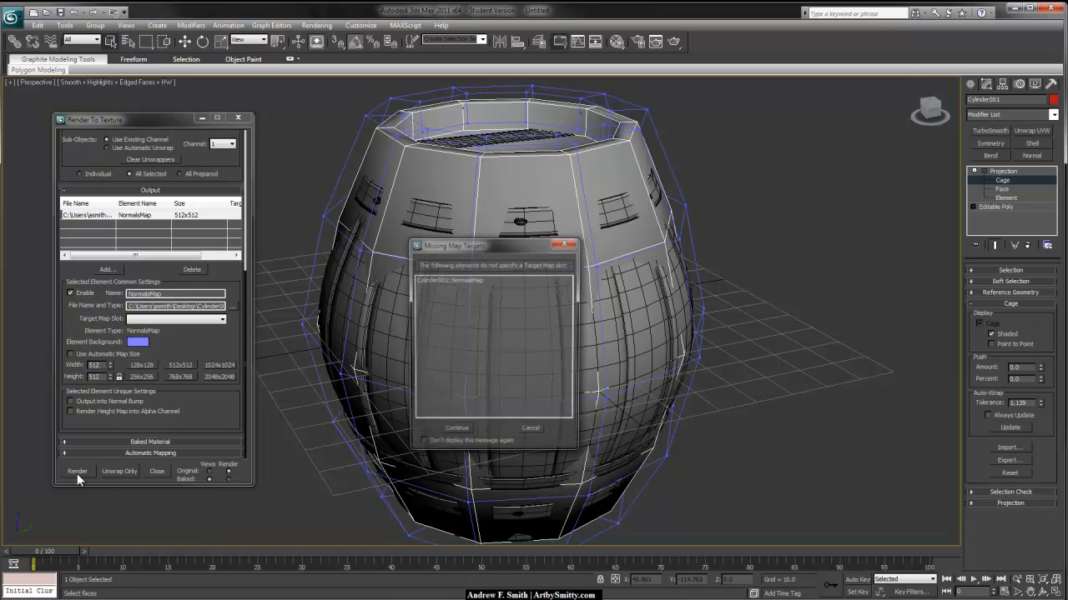
click(456, 431)
click(462, 363)
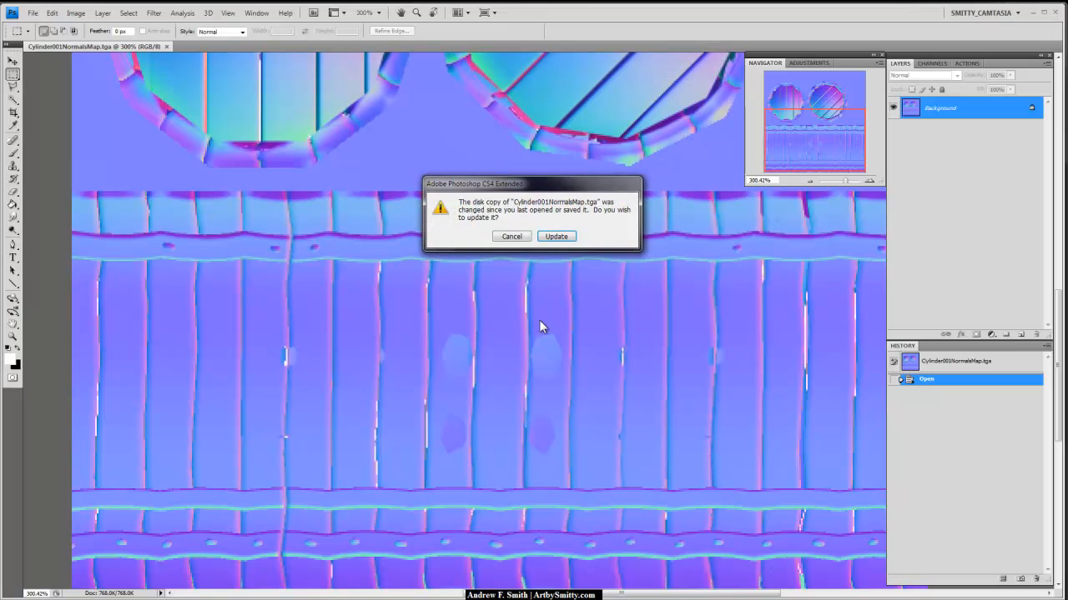
click(552, 236)
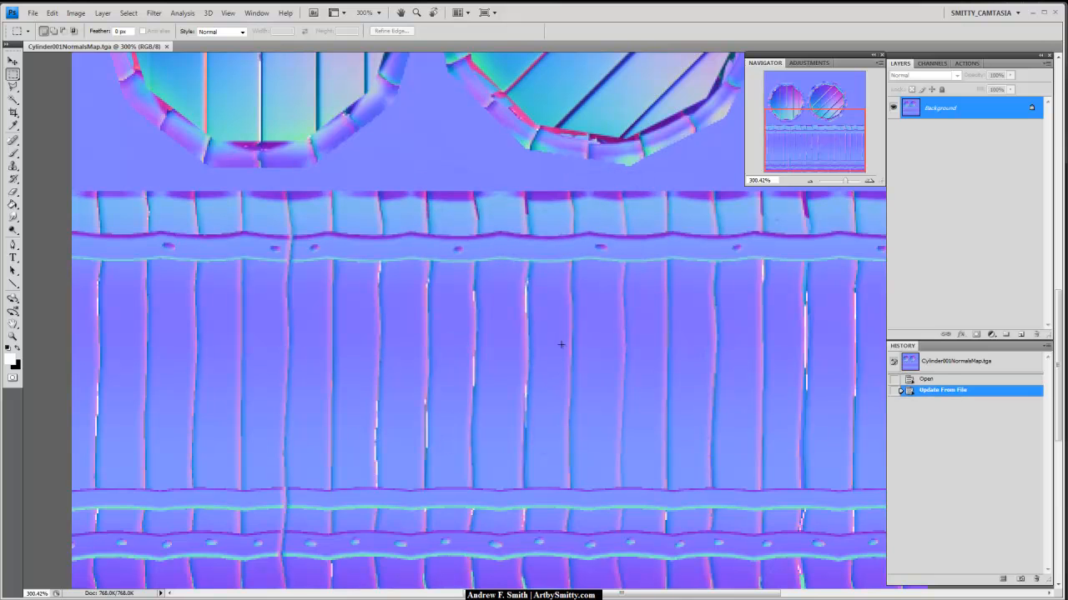
- Examine the updated normal map for projection errors along the plank seams, the barrel bands and the rims of both round end caps
drag(517, 414, 517, 415)
click(411, 353)
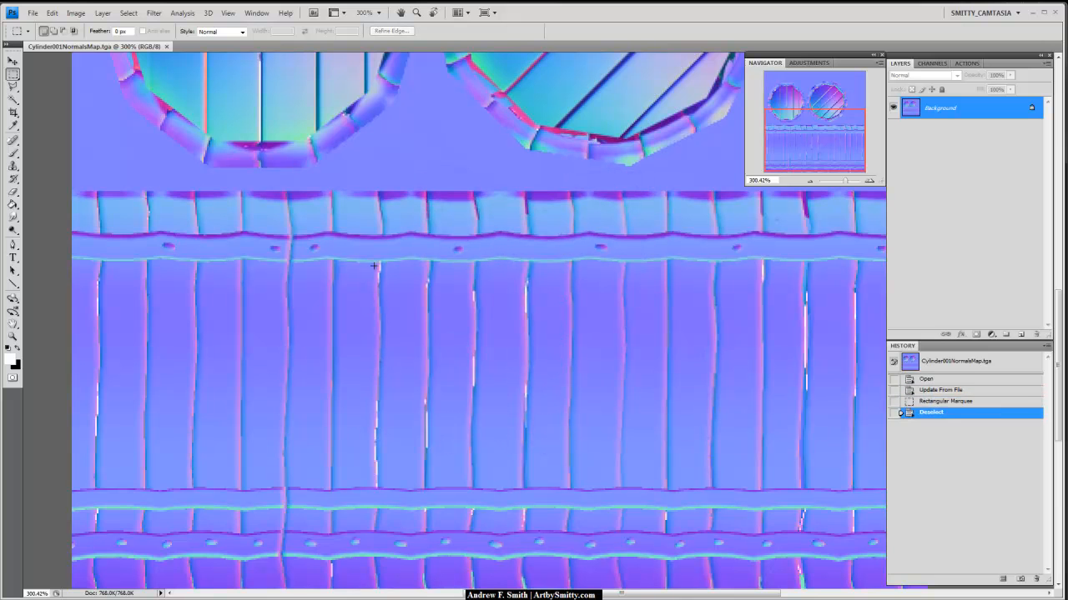
drag(386, 436, 384, 498)
drag(385, 496, 365, 415)
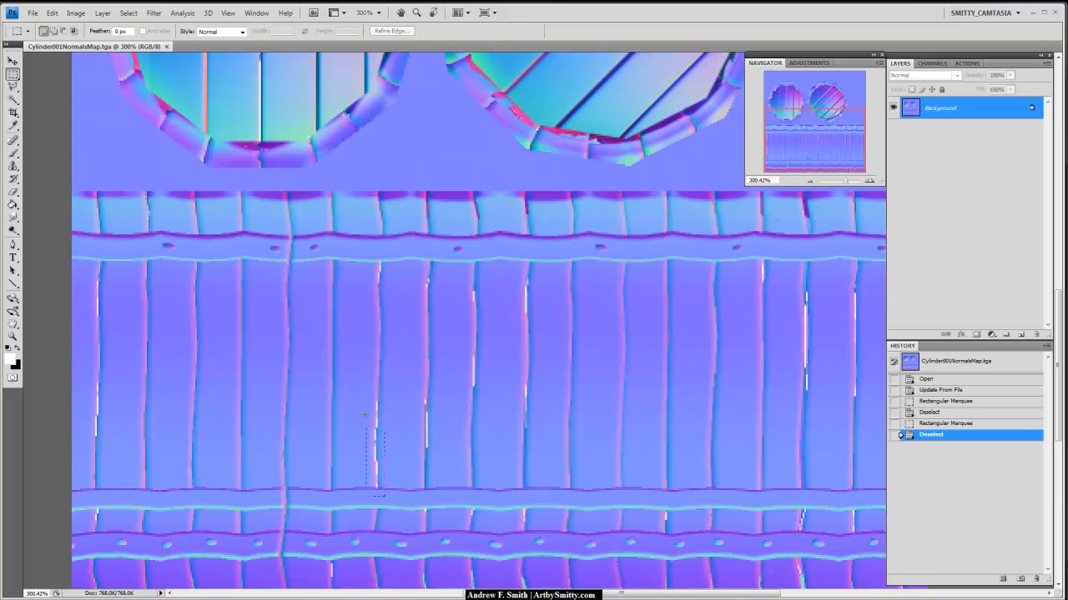
drag(371, 289, 369, 250)
click(733, 302)
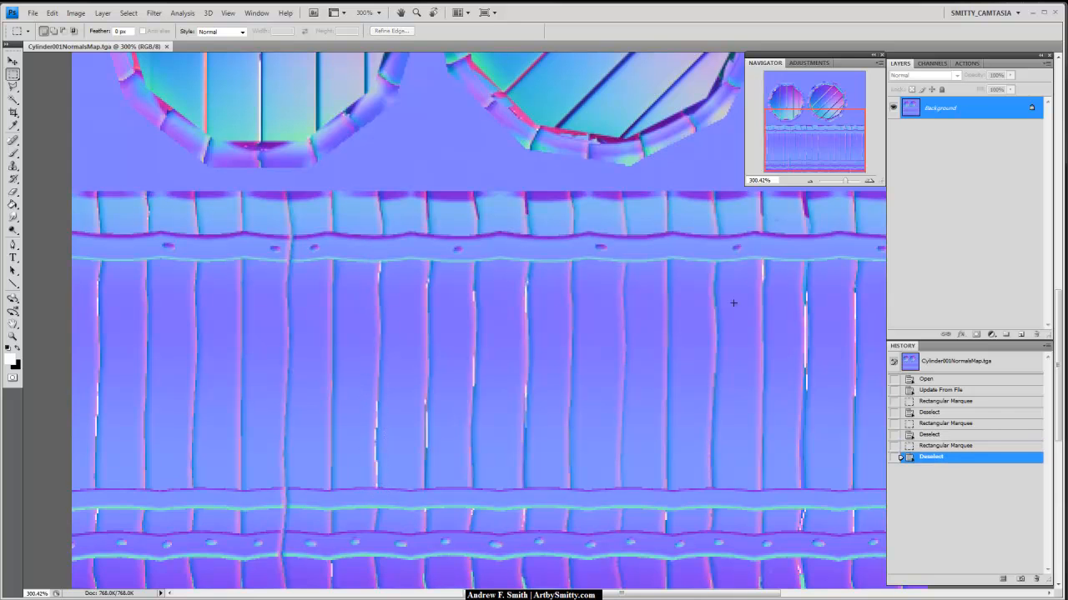
click(788, 381)
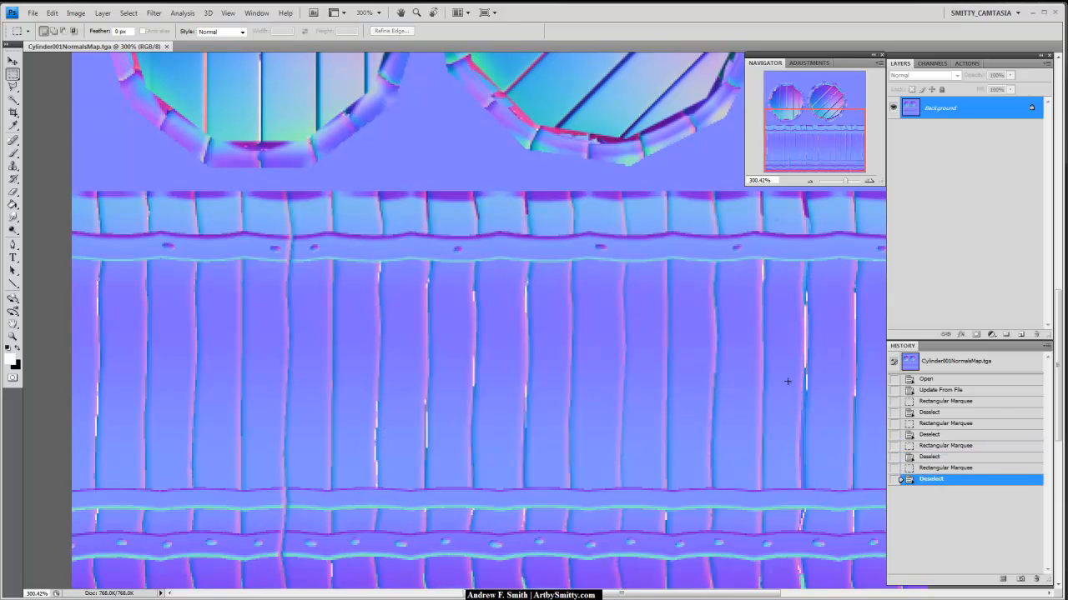
drag(812, 328, 614, 198)
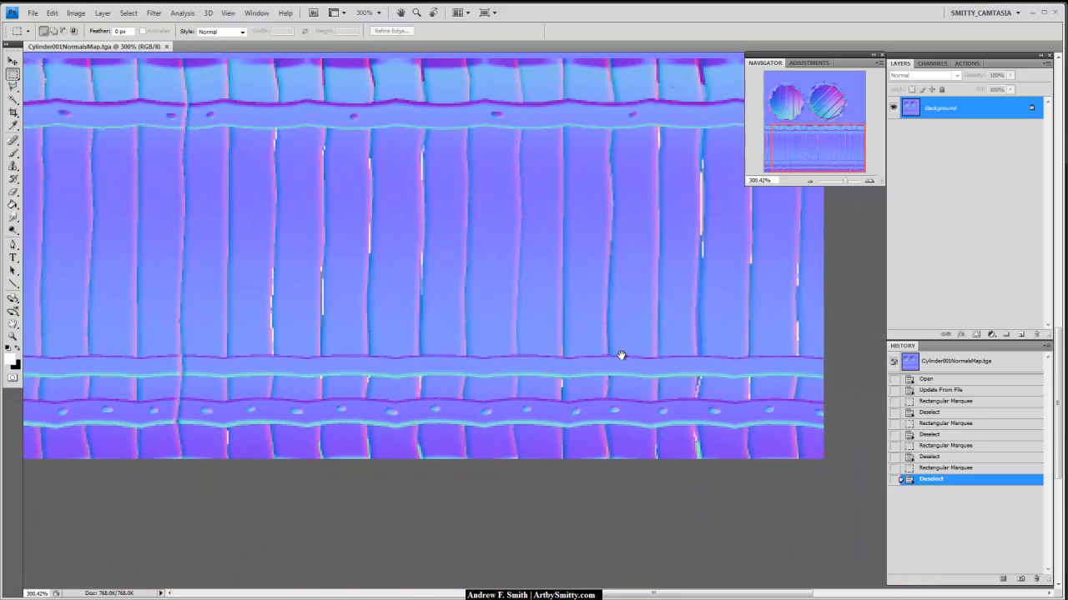
drag(619, 358, 647, 425)
drag(621, 209, 646, 392)
drag(584, 267, 595, 393)
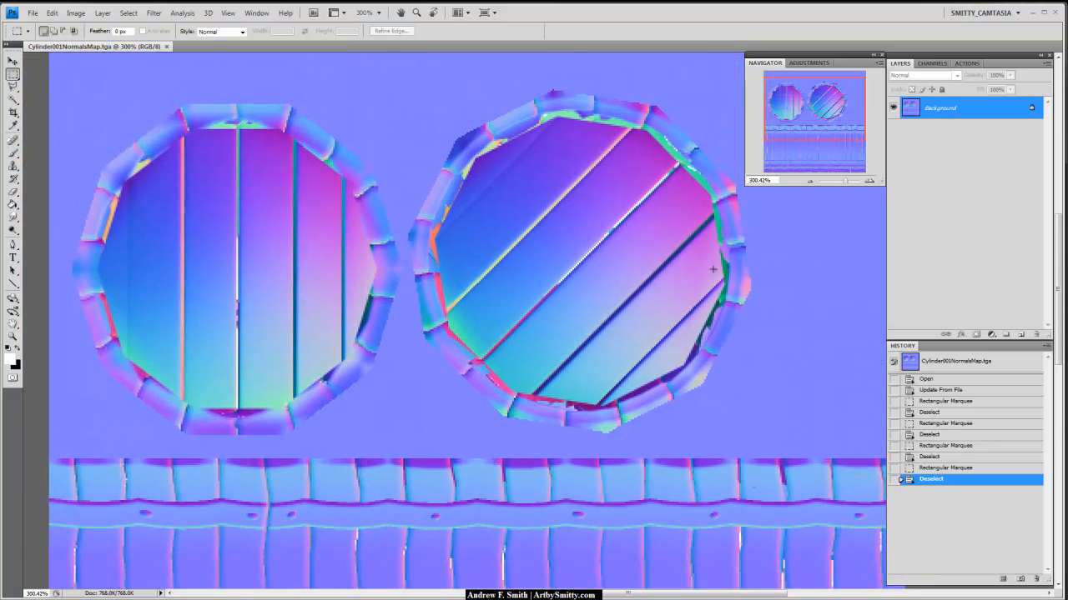
drag(725, 331, 727, 332)
click(609, 405)
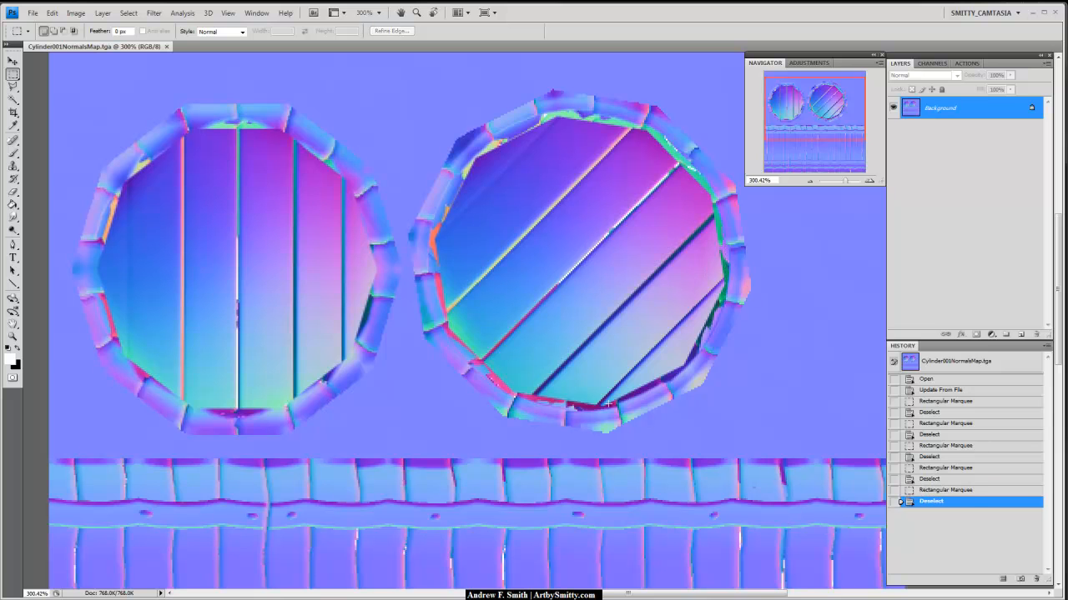
- Examine the end caps and plank seams of the normal map for remaining projection errors, ending at about 200% zoom
drag(266, 298, 372, 188)
drag(481, 236, 480, 235)
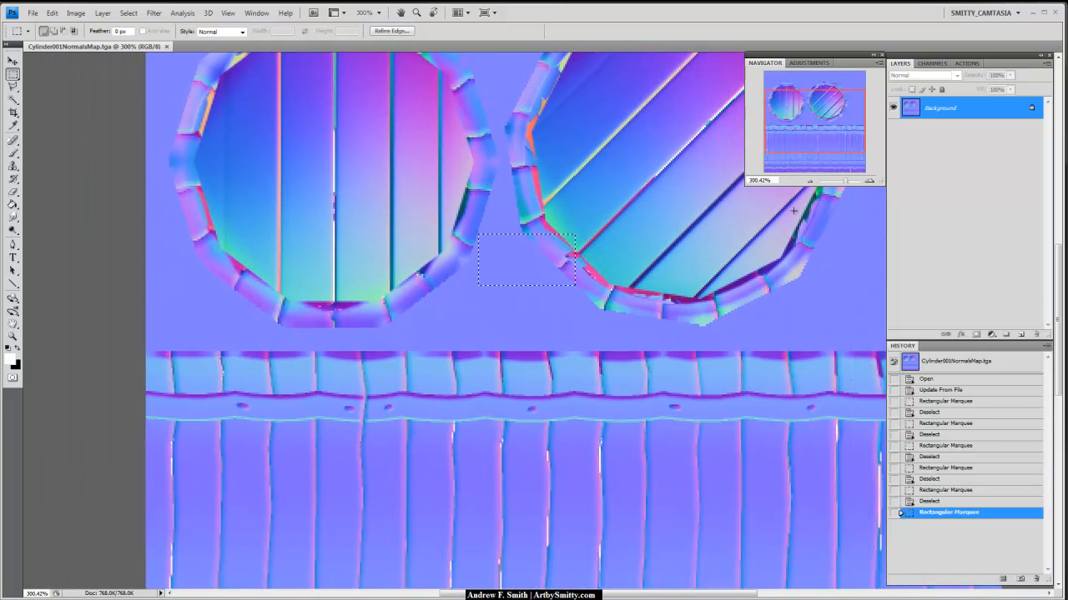
click(791, 214)
drag(844, 185, 843, 185)
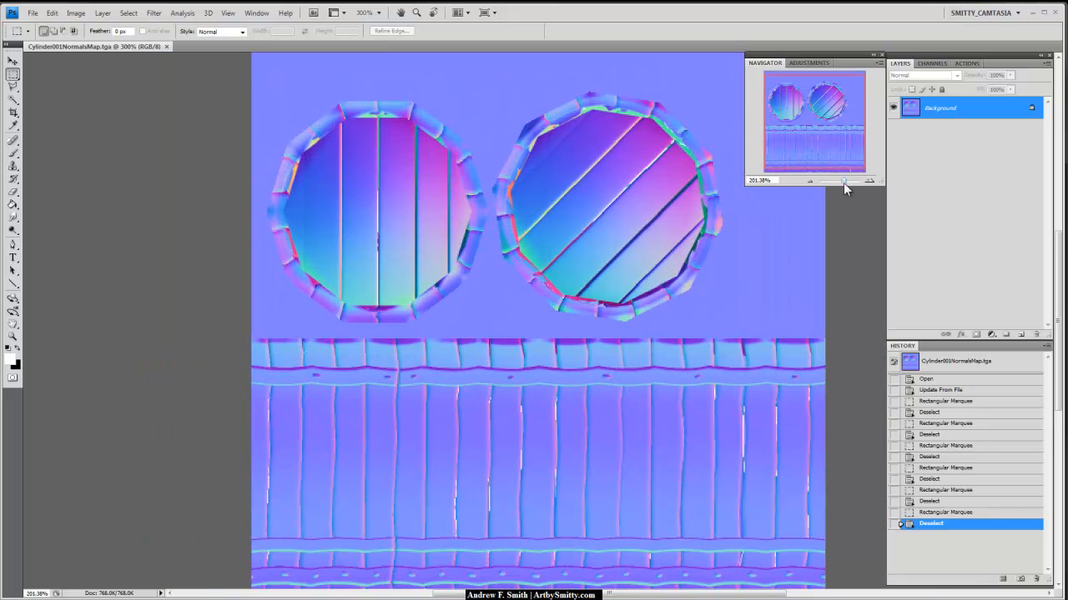
drag(657, 335, 611, 308)
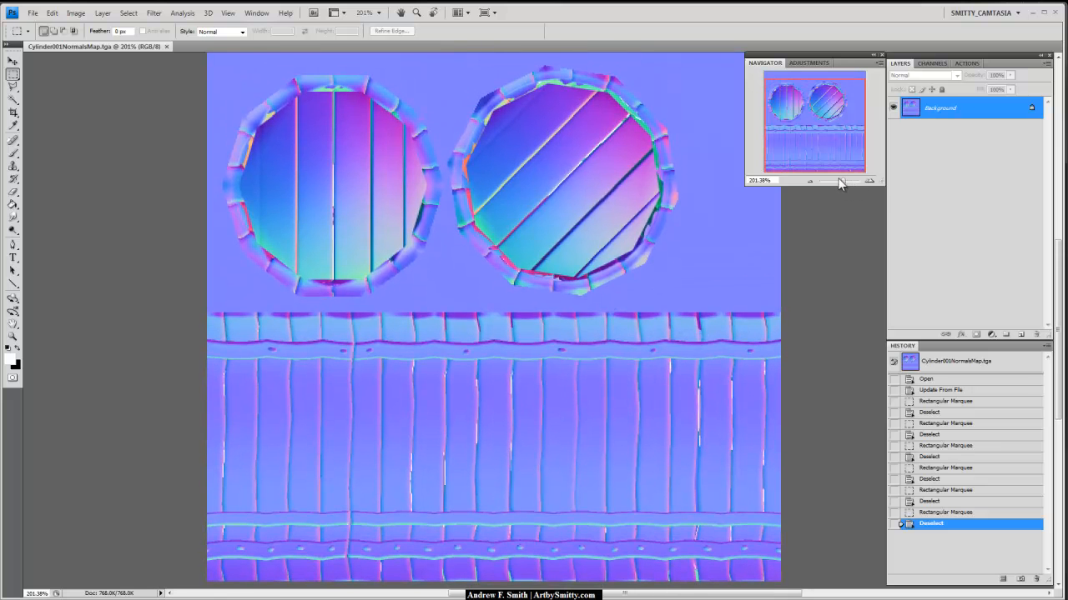
- Return to 3ds Max, close the rendered frame and leave the projection cage's sub-object level
click(1032, 15)
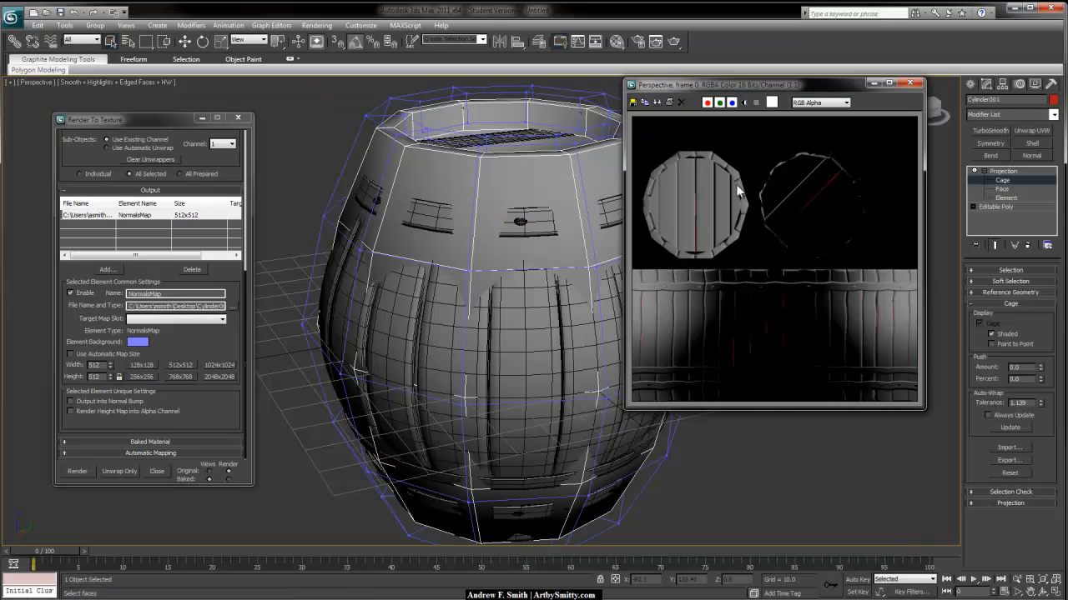
click(923, 81)
alt+middle_drag(680, 288, 713, 281)
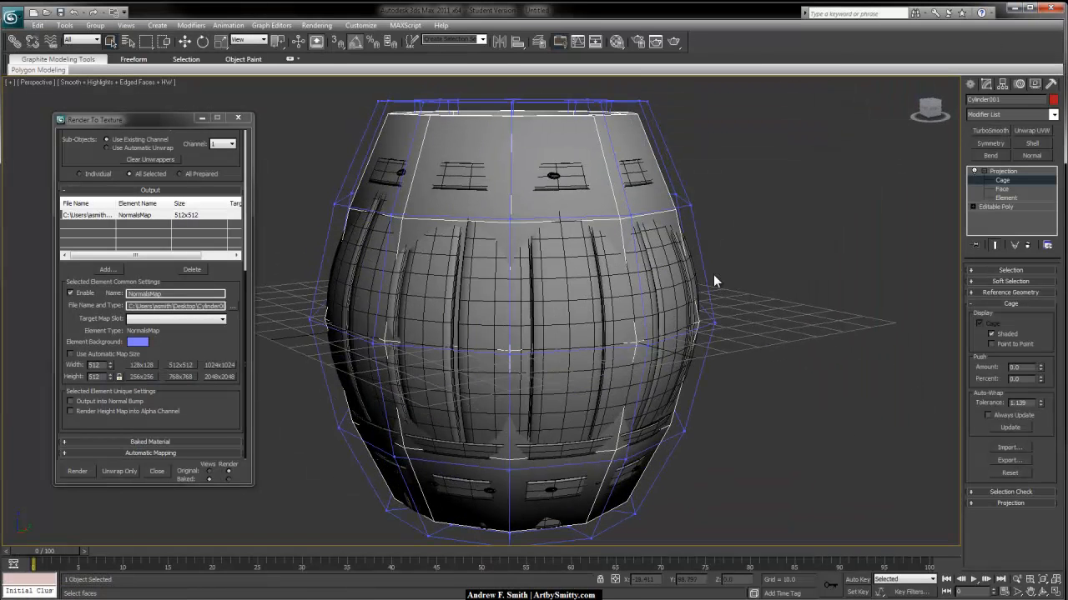
click(991, 173)
click(984, 171)
- Hide the low-poly barrel and show only the detailed high-poly barrel
click(767, 255)
click(585, 313)
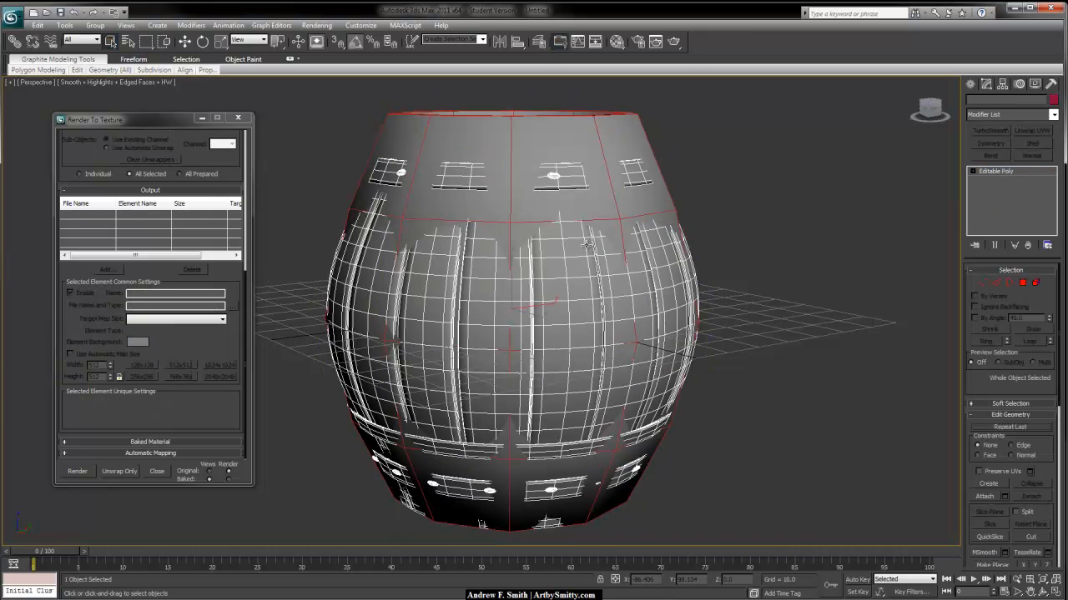
right_click(582, 304)
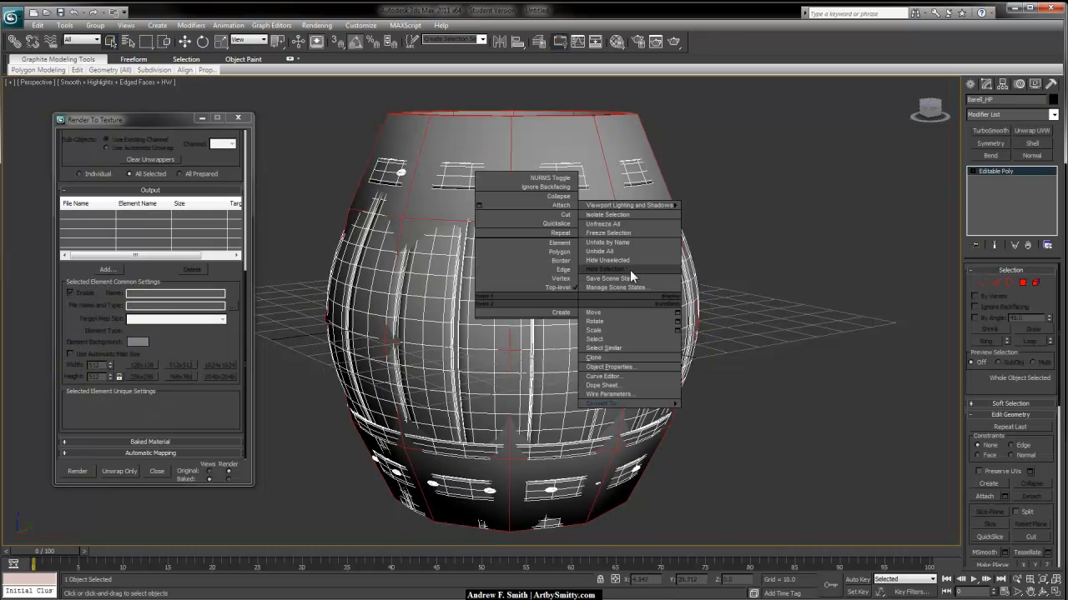
click(632, 268)
scroll(594, 316, down, 4)
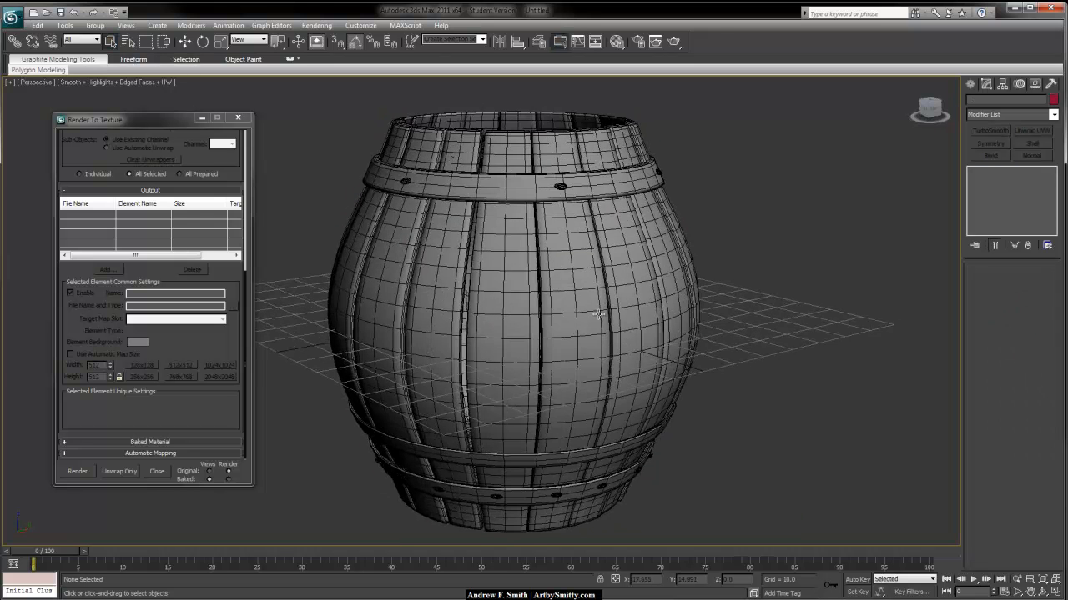
alt+middle_drag(599, 308, 588, 306)
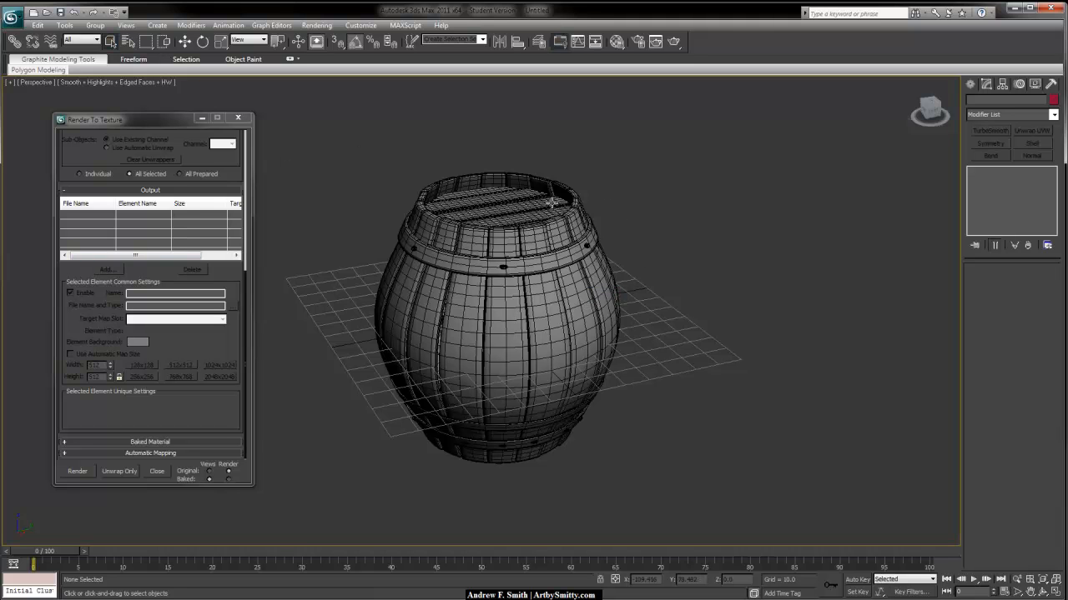
scroll(572, 248, up, 3)
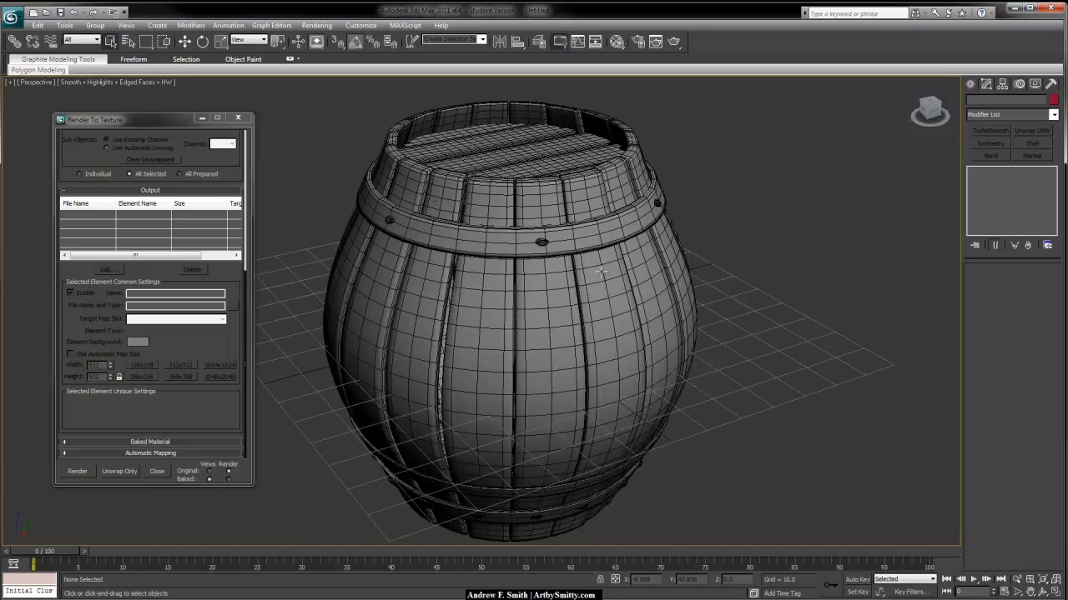
mouse_move(598, 278)
middle_down()
mouse_move(586, 263)
mouse_move(589, 278)
middle_up()
scroll(593, 277, down, 2)
scroll(589, 277, up, 2)
- Name two unused materials in the Material Editor wood and Metal
key(m)
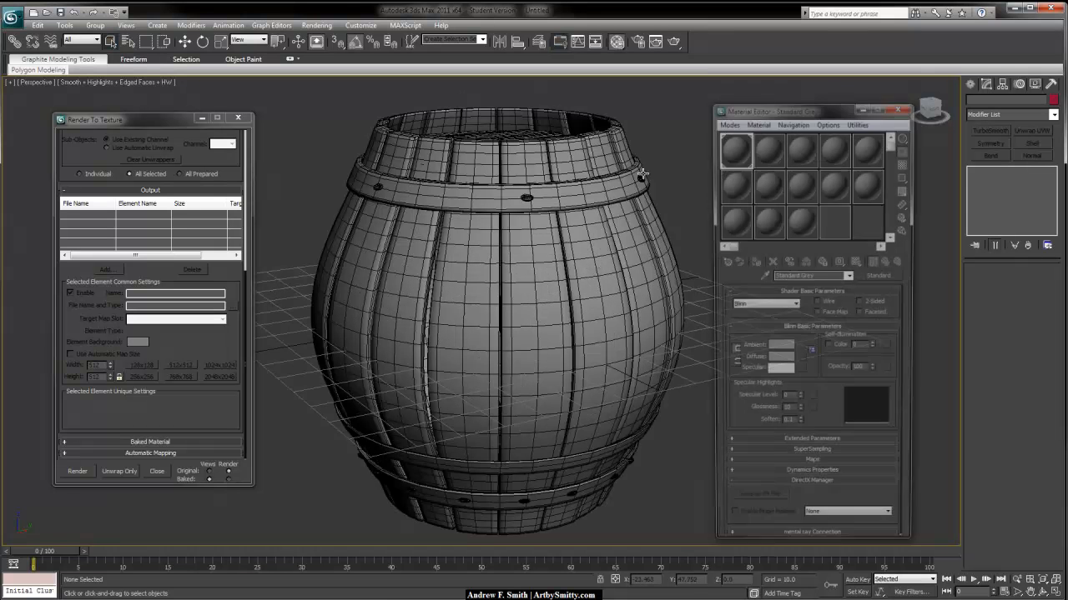
click(745, 192)
drag(810, 277, 674, 281)
text(wood)
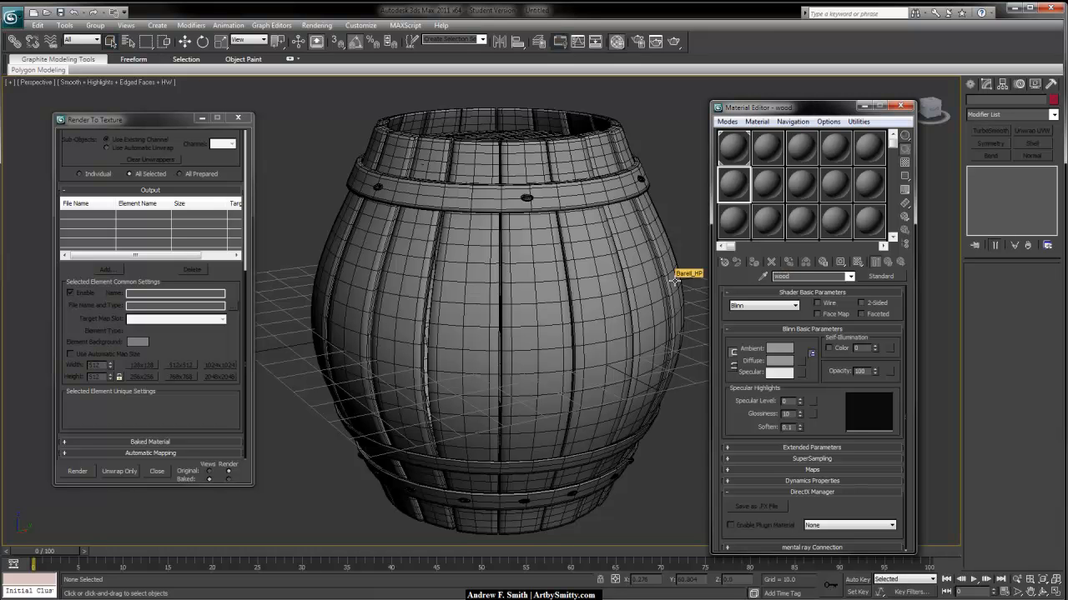
click(765, 184)
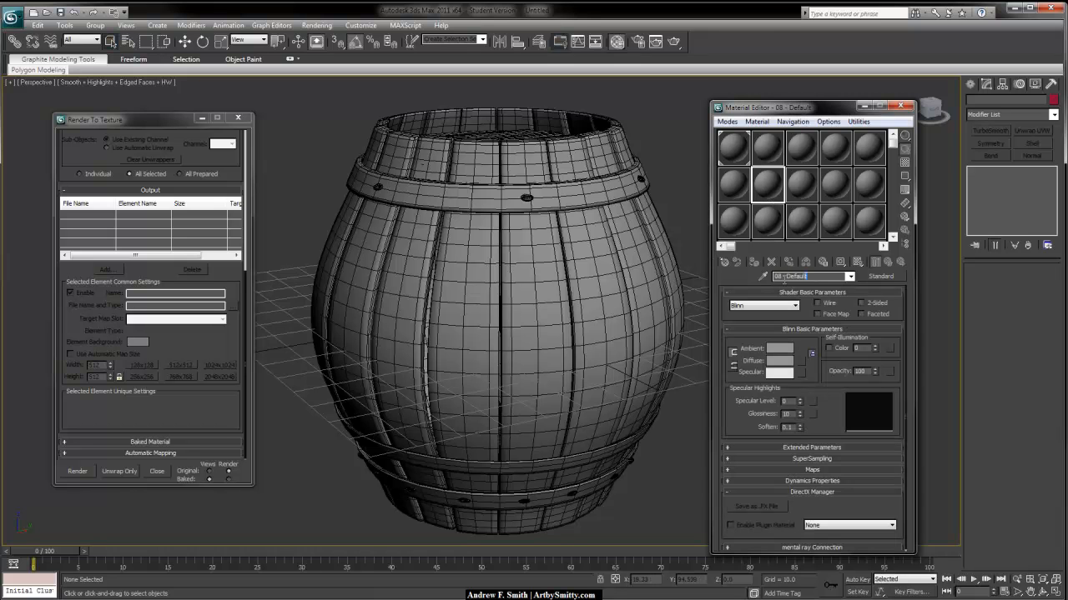
text(Metal)
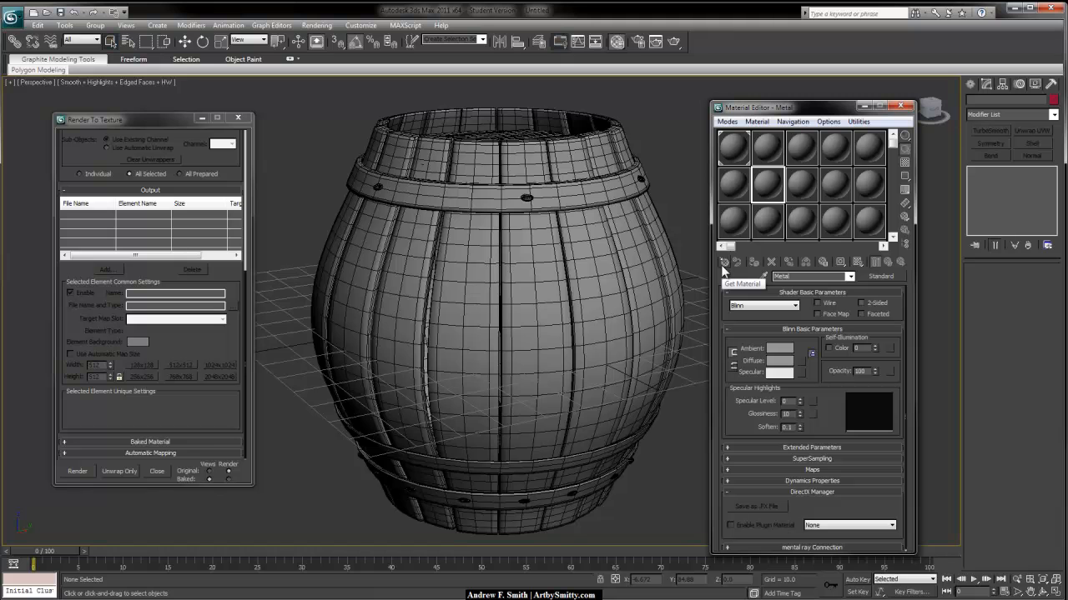
- Give the Metal material a specular level of 58, a glossiness of 29 and a bluish-grey diffuse colour
drag(799, 416, 808, 366)
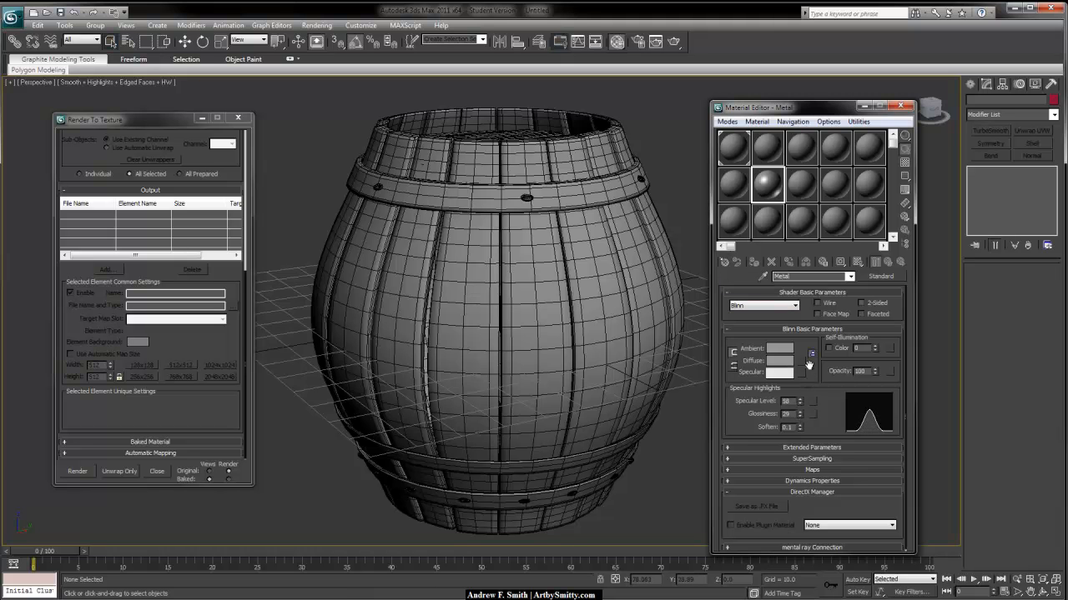
click(779, 348)
drag(174, 16, 180, 36)
click(188, 75)
- Set the wood material's diffuse colour to a dark brown
click(733, 183)
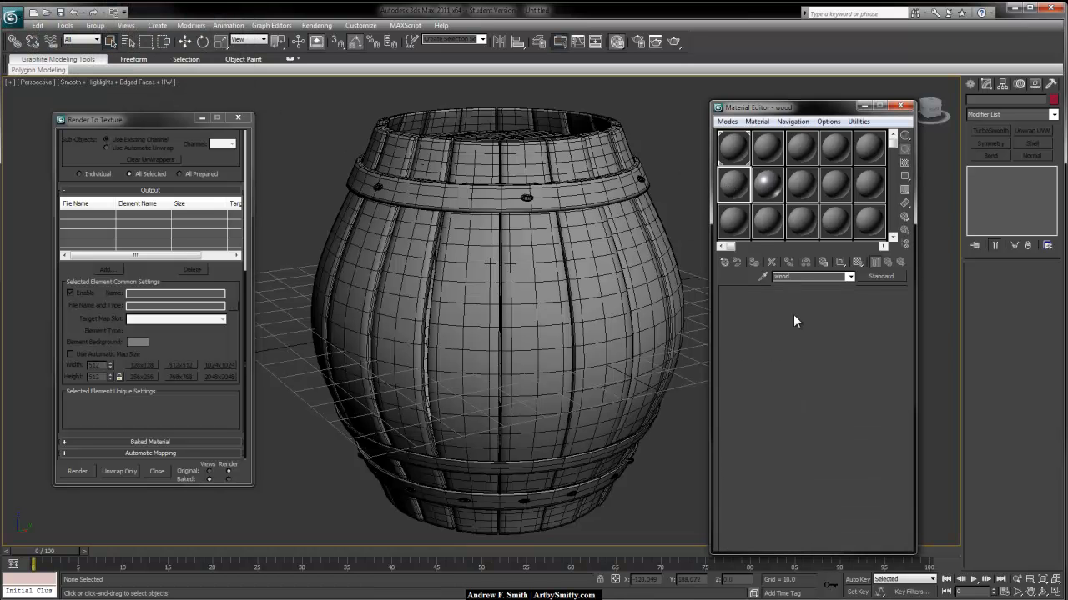
click(780, 348)
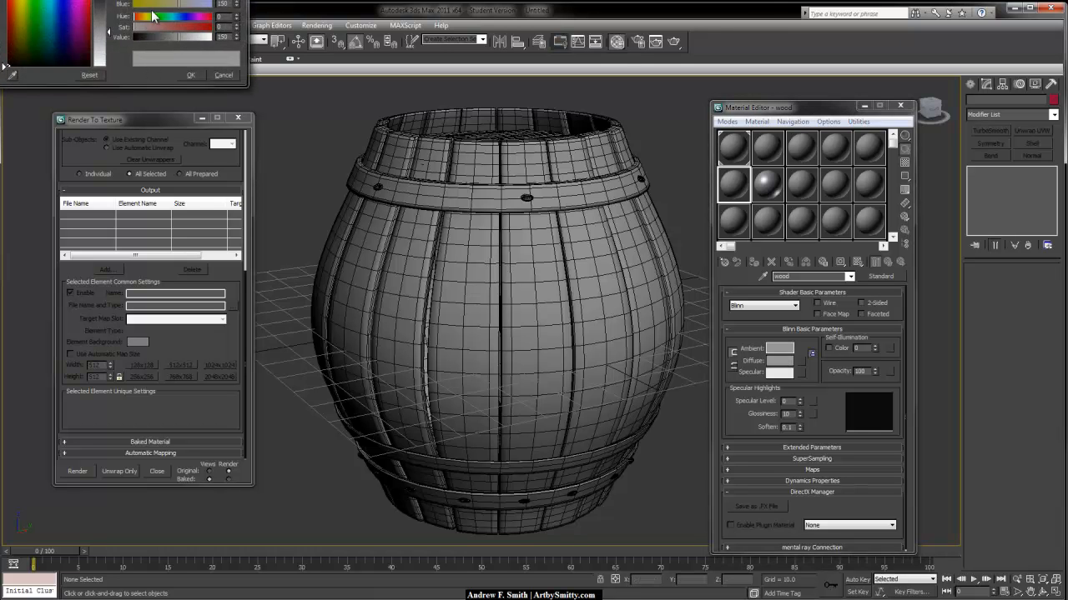
click(157, 5)
drag(154, 17, 163, 39)
click(193, 74)
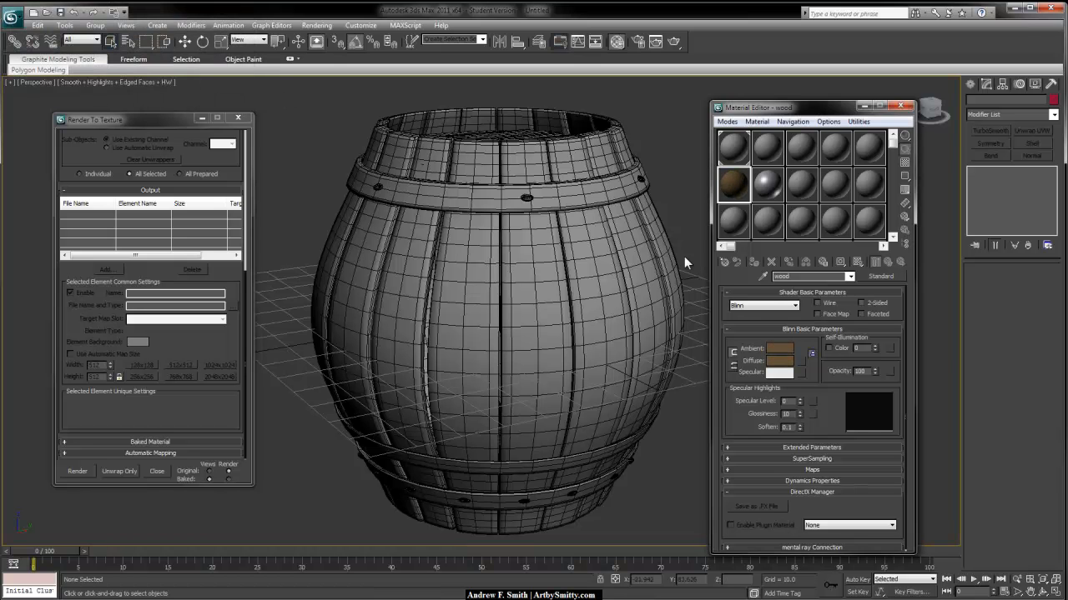
- Select the side planks of the detailed barrel as elements and assign them the wood material
middle_drag(643, 316, 602, 279)
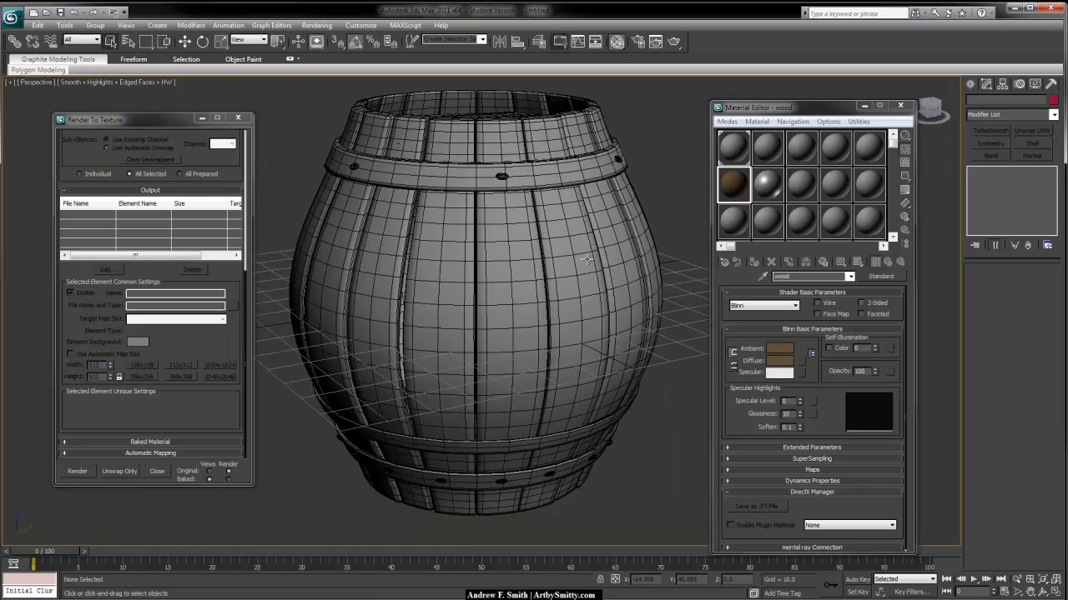
click(588, 260)
key(5)
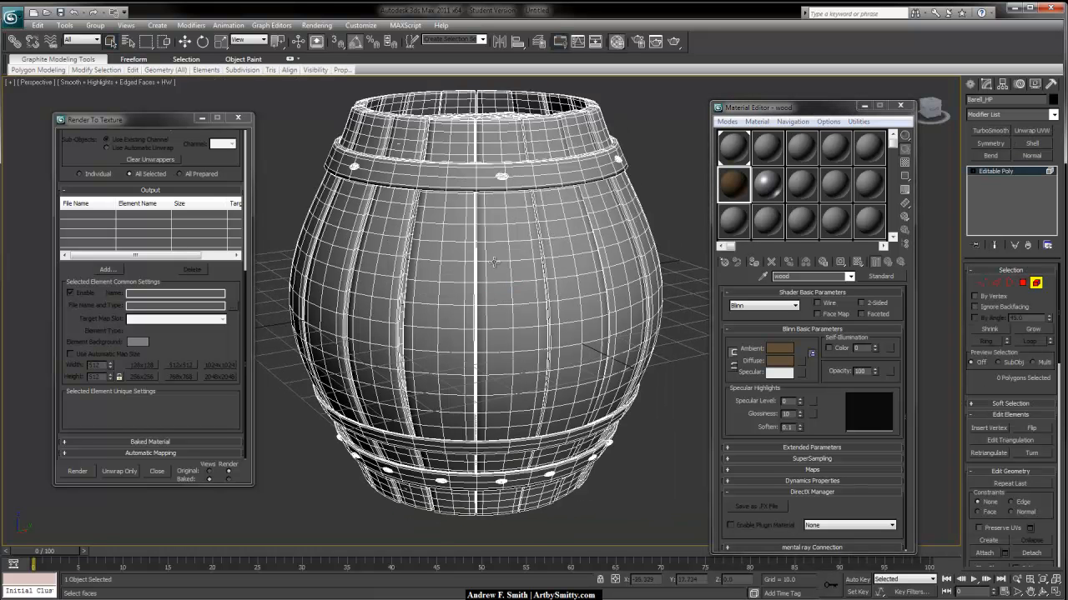
click(283, 305)
drag(737, 183, 559, 223)
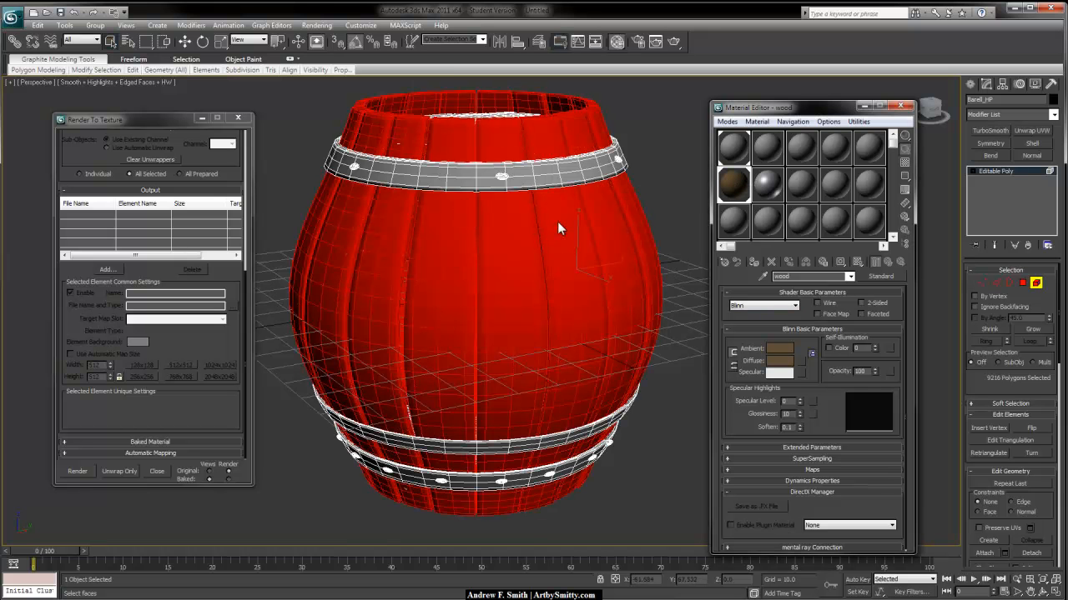
- Select all planks of the barrel's top end cap and assign them the wood material
alt+middle_drag(557, 224, 571, 247)
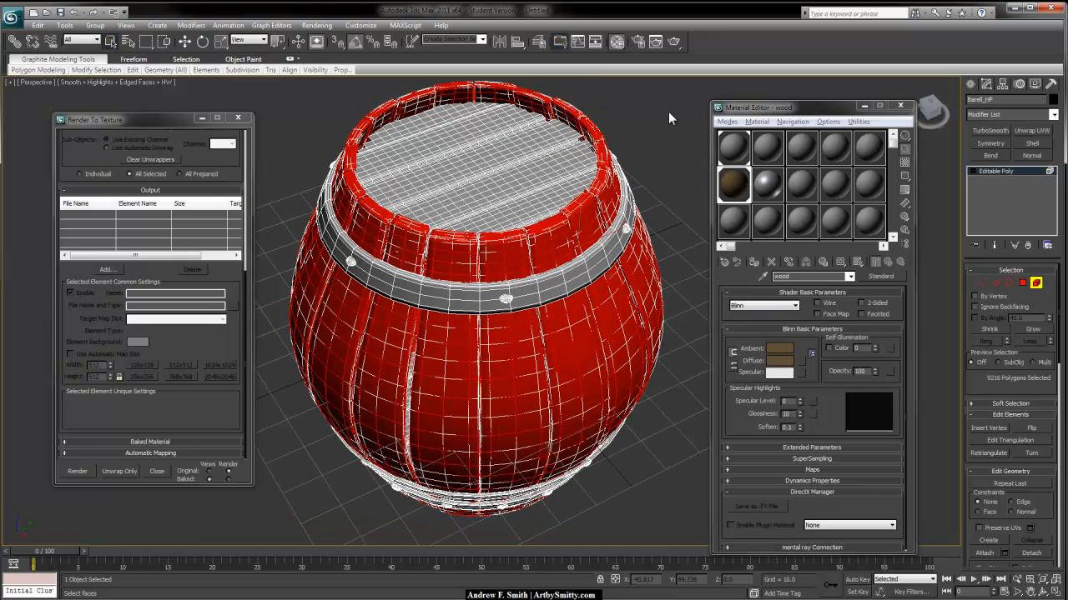
click(363, 230)
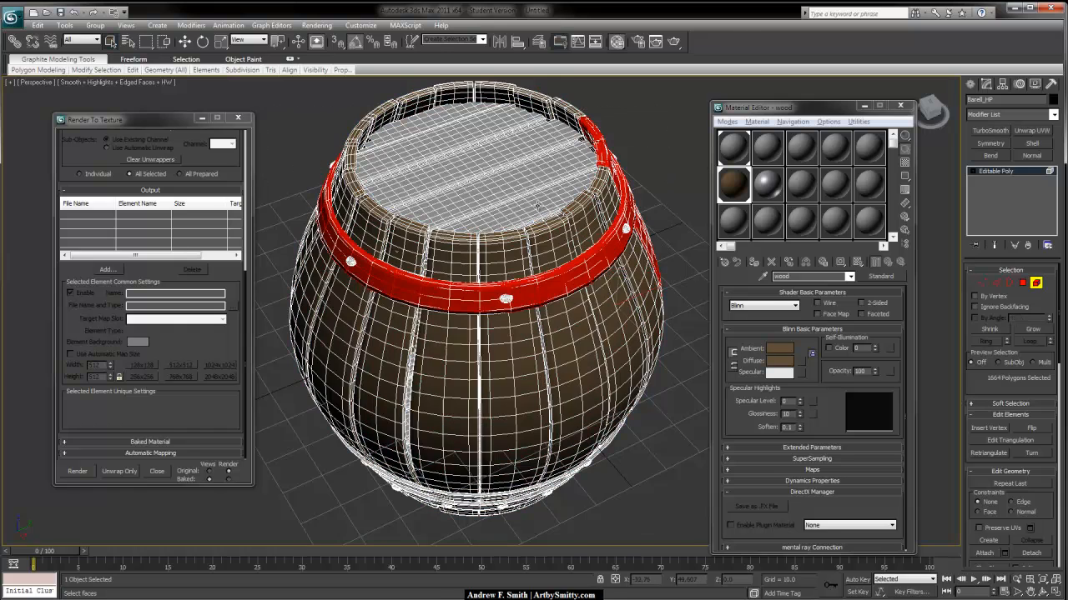
alt+middle_drag(538, 213, 555, 286)
click(548, 349)
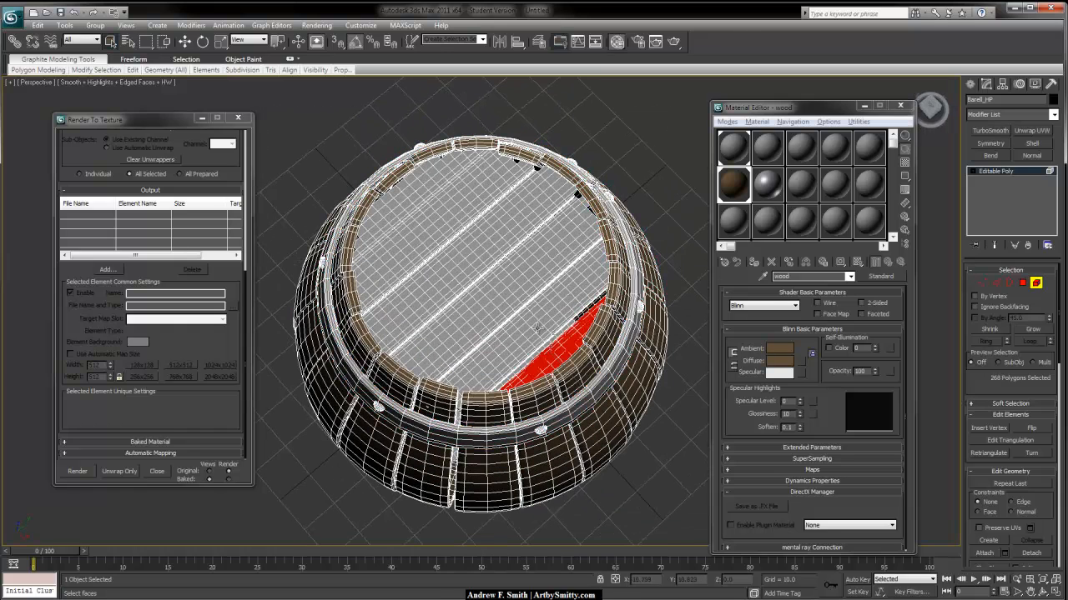
ctrl+click(538, 328)
ctrl+click(518, 297)
ctrl+click(486, 251)
ctrl+click(466, 216)
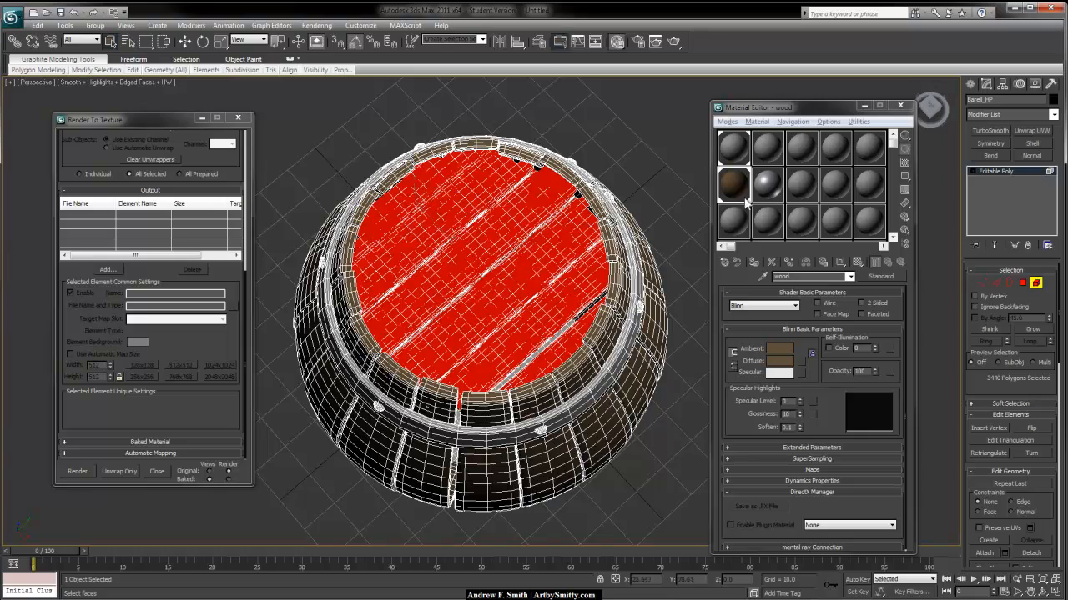
- Select all planks of the barrel's bottom end cap and assign them the wood material
alt+middle_drag(513, 417, 531, 286)
click(517, 202)
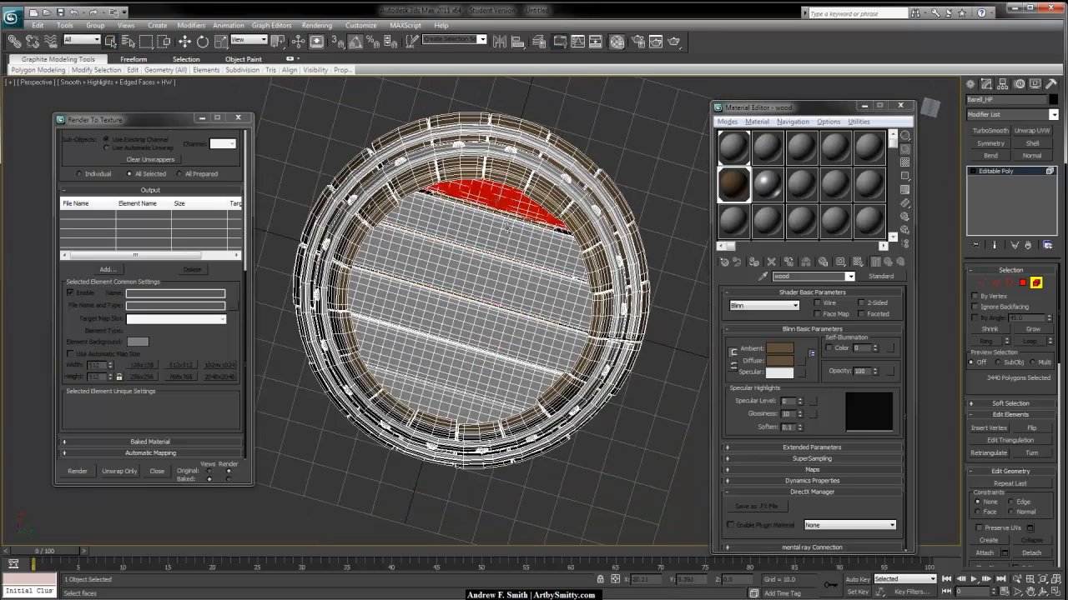
ctrl+click(502, 235)
ctrl+click(490, 281)
ctrl+click(480, 321)
ctrl+click(461, 352)
ctrl+click(440, 402)
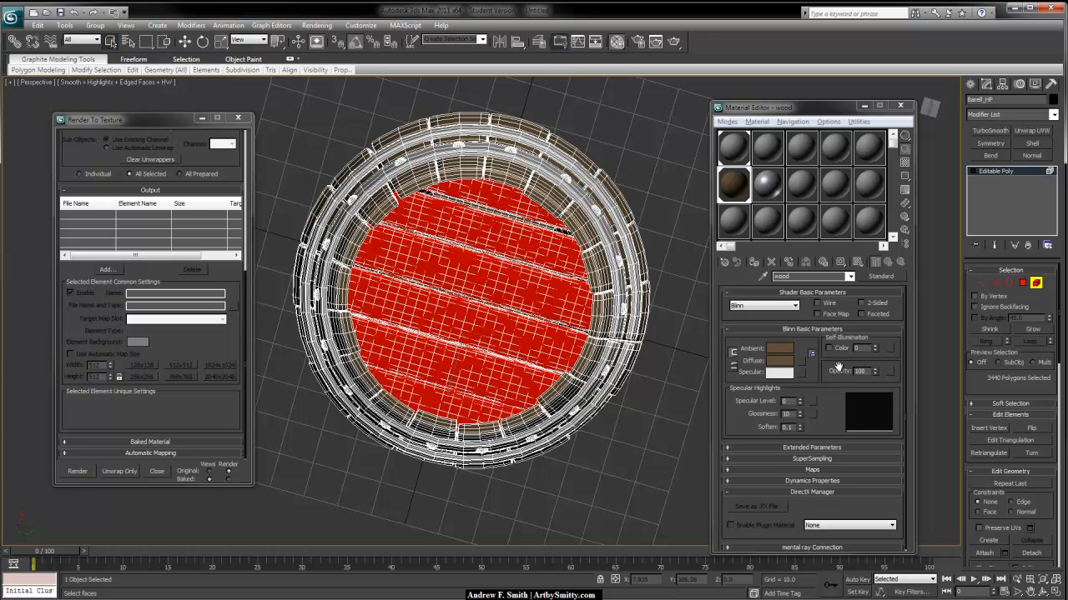
drag(734, 187, 546, 306)
- Select the three bands around the barrel and assign them the Metal material
alt+middle_drag(594, 307, 581, 369)
click(562, 364)
ctrl+click(584, 318)
alt+middle_drag(601, 305, 587, 193)
ctrl+click(570, 143)
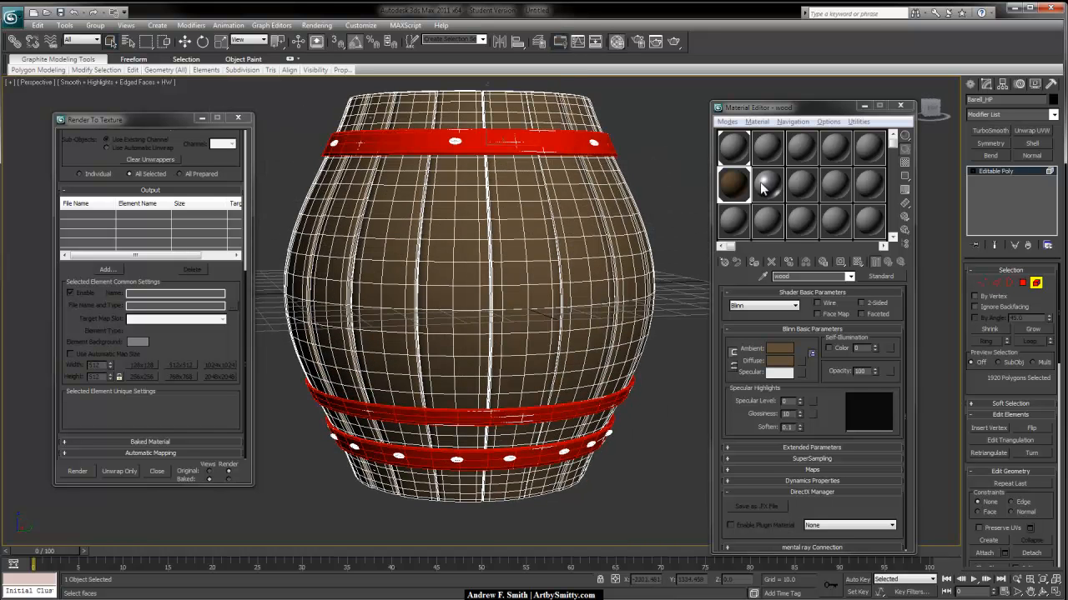
click(639, 207)
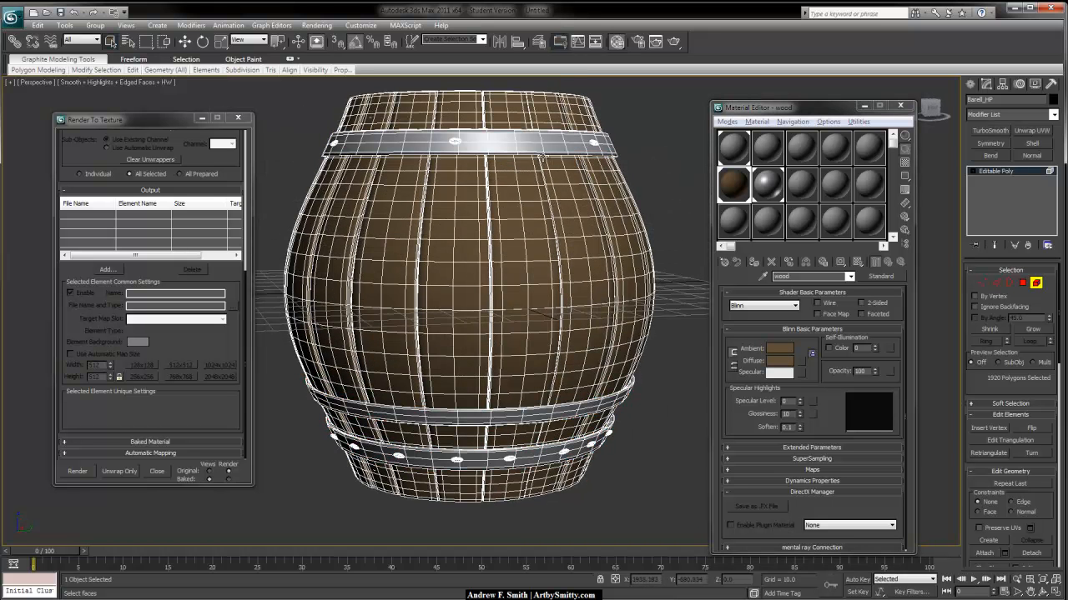
- Turn off the edged-faces display and check the wood and metal surfaces around the detailed barrel
alt+middle_drag(412, 305, 482, 315)
scroll(487, 313, down, 3)
scroll(491, 313, up, 3)
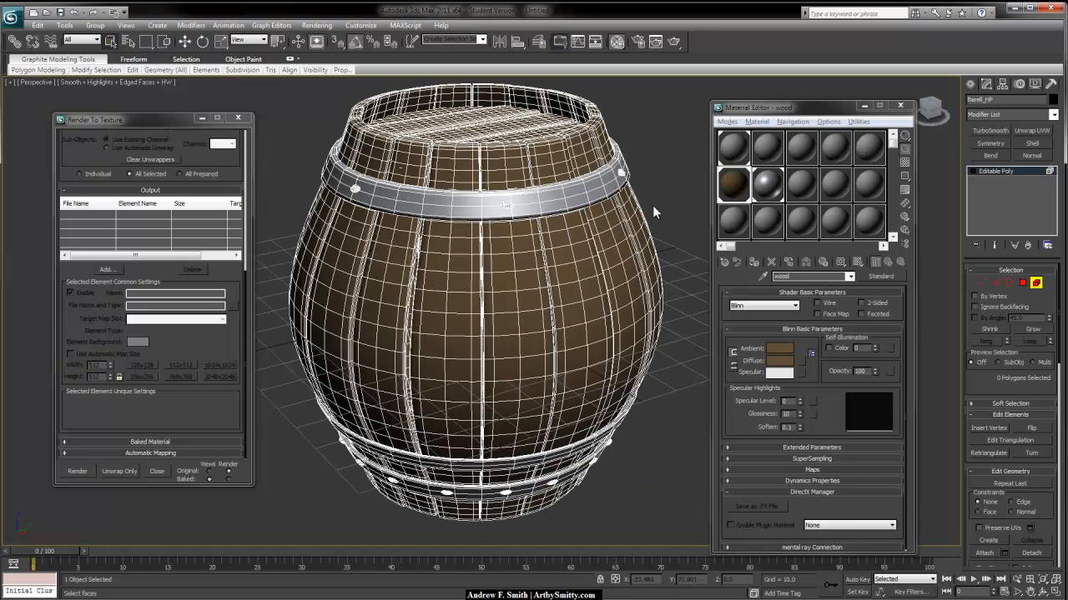
key(F4)
scroll(589, 274, down, 3)
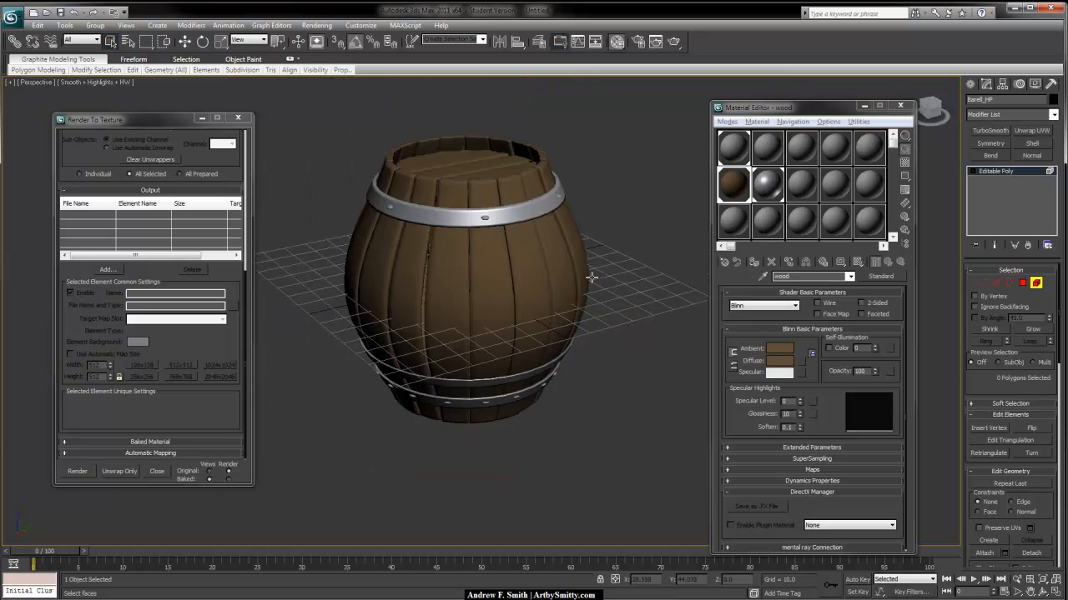
alt+middle_drag(550, 286, 612, 245)
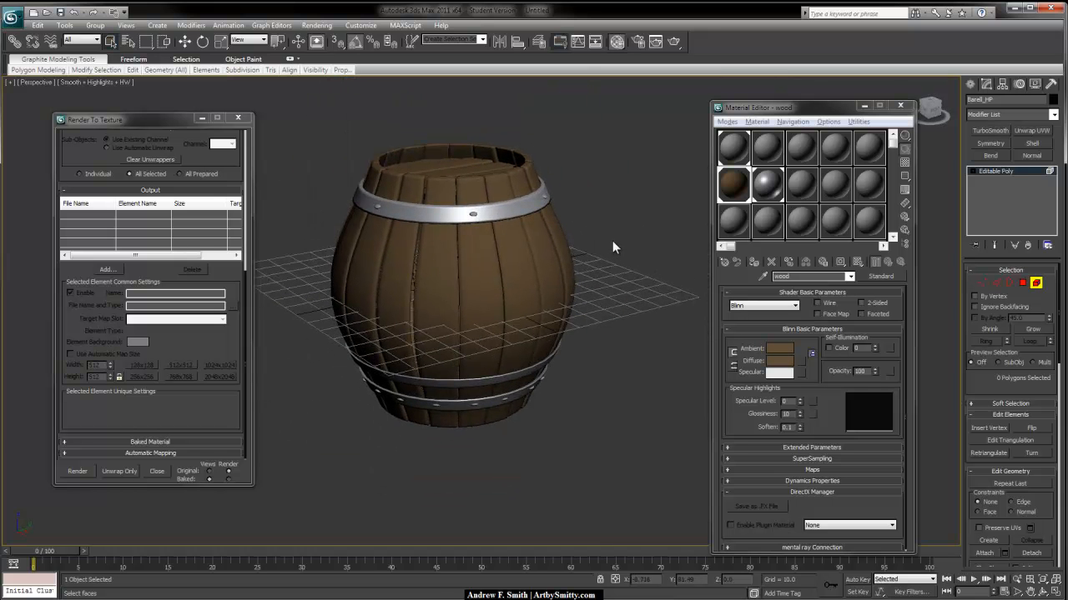
- Unhide all objects to bring back the low-poly barrel and close the Material Editor
right_click(624, 239)
click(651, 188)
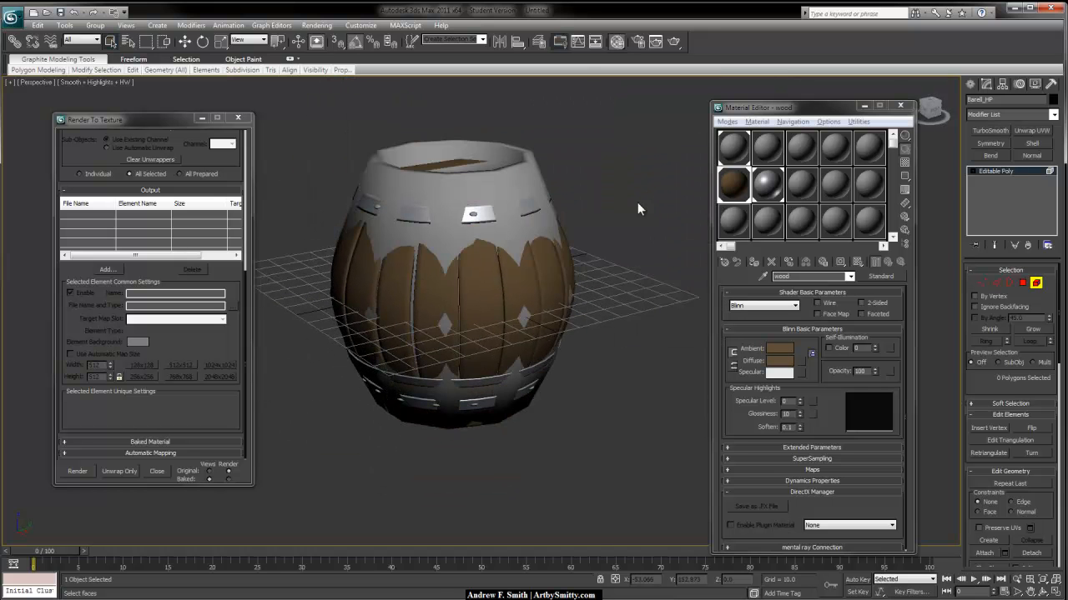
click(900, 106)
- Leave the detailed barrel's element sub-object level and clear the selection
click(511, 172)
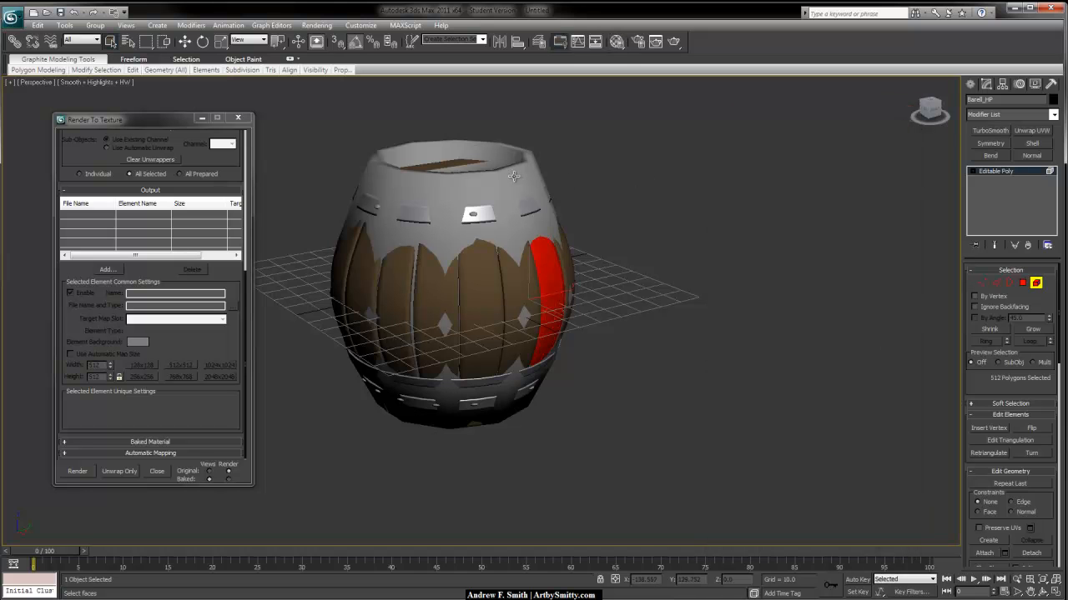
click(619, 179)
click(979, 172)
click(659, 180)
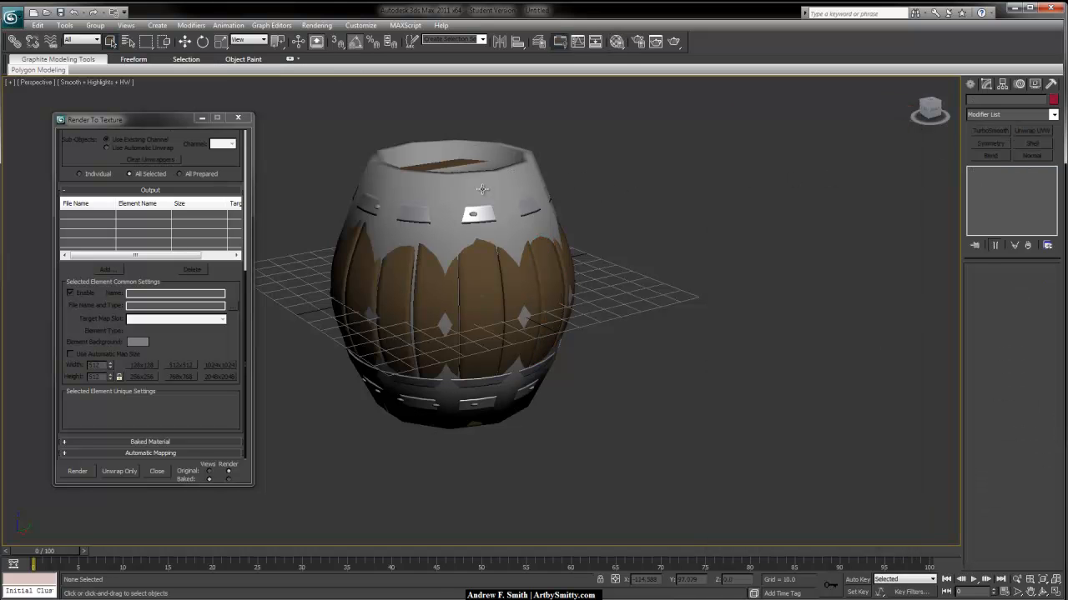
- Select the low-poly barrel and replace its NormalsMap bake output with a DiffuseMap element
click(484, 187)
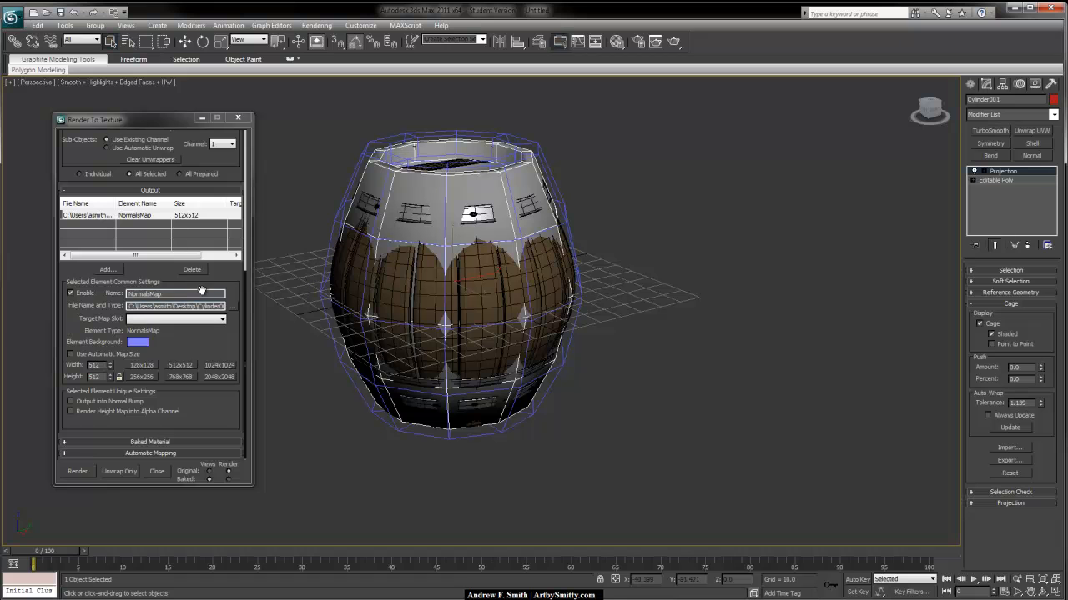
drag(153, 262, 151, 325)
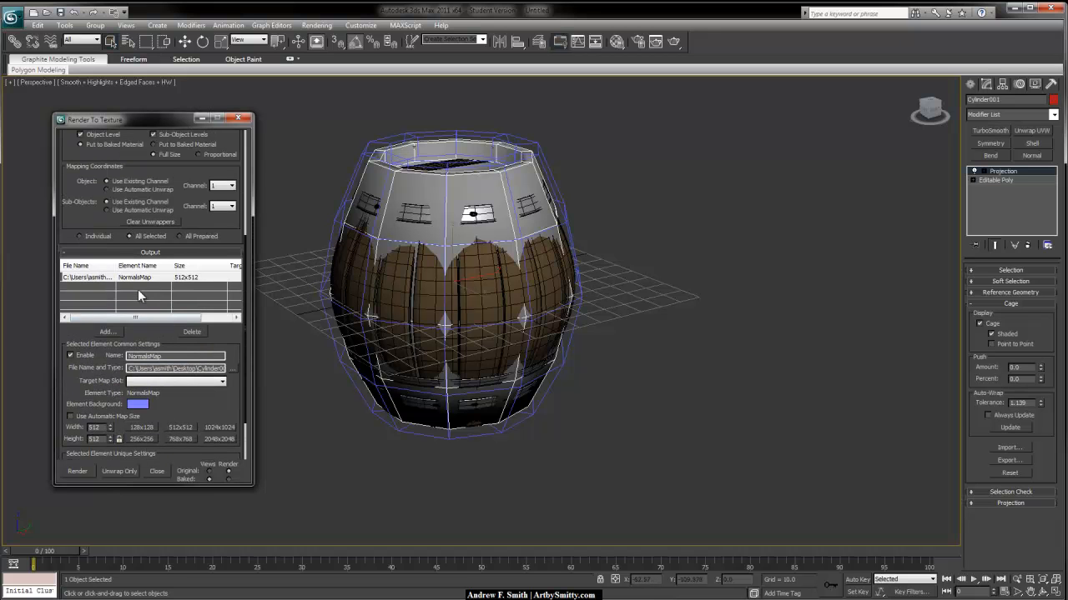
click(193, 332)
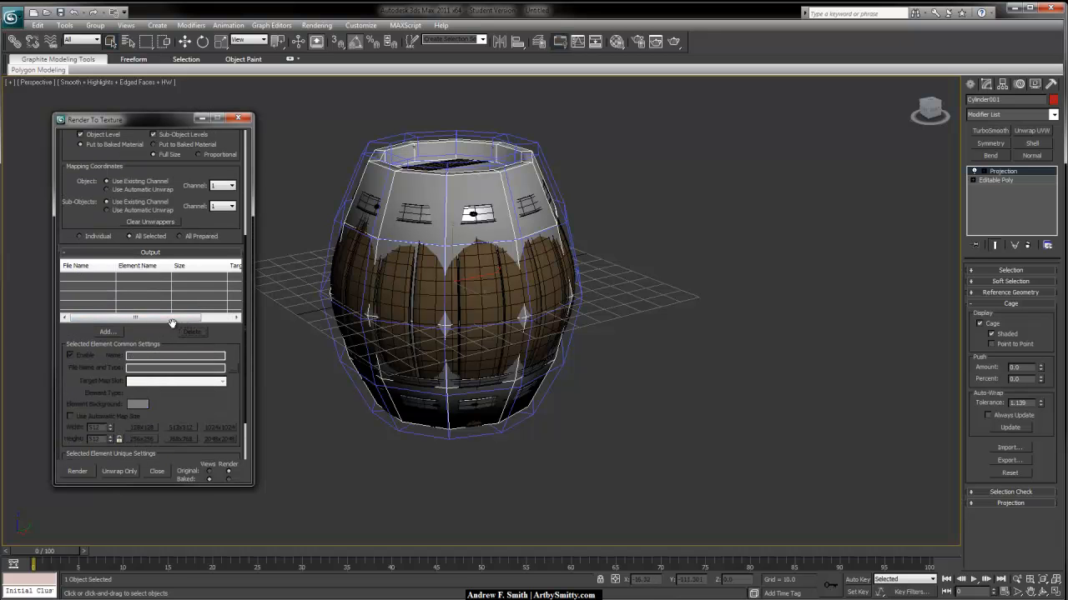
click(107, 332)
click(473, 341)
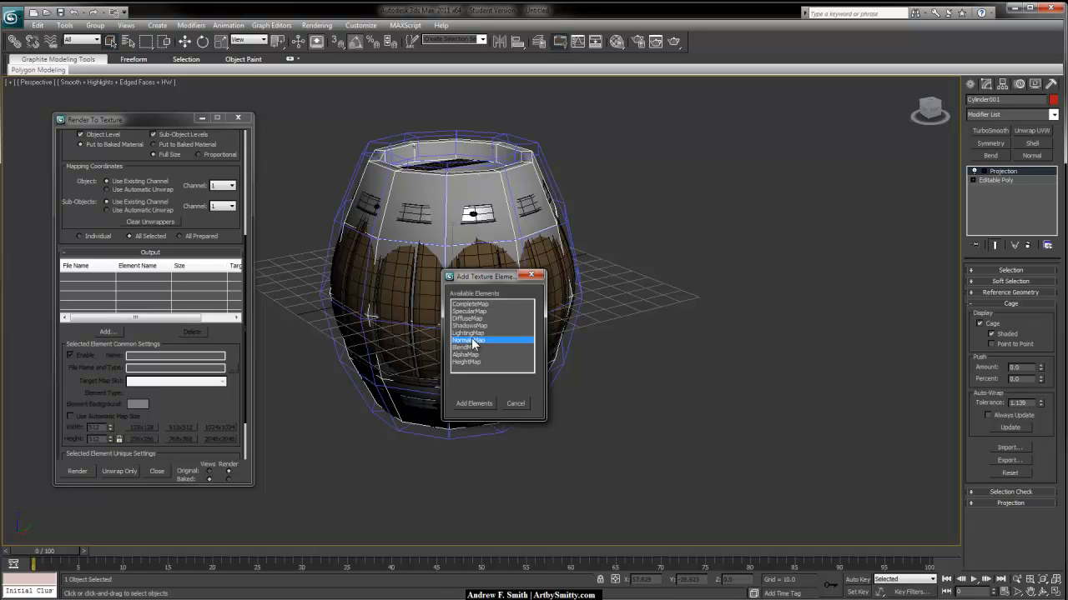
click(480, 324)
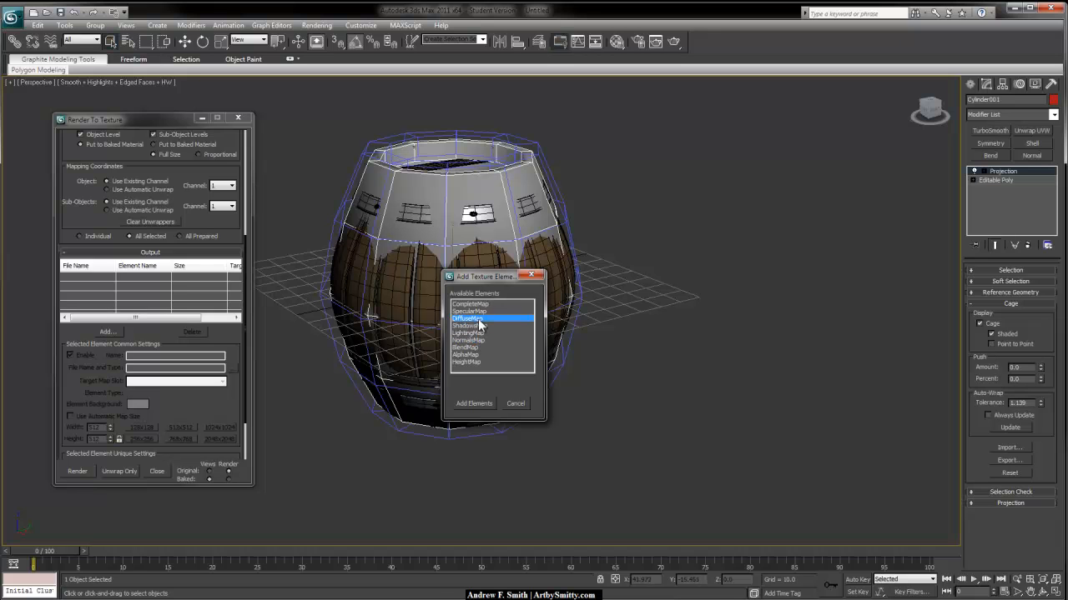
click(473, 403)
- Set the diffuse map's output file to Cylinder001DiffuseMap on the Desktop as a Targa image, accepting the image options
scroll(187, 392, down, 2)
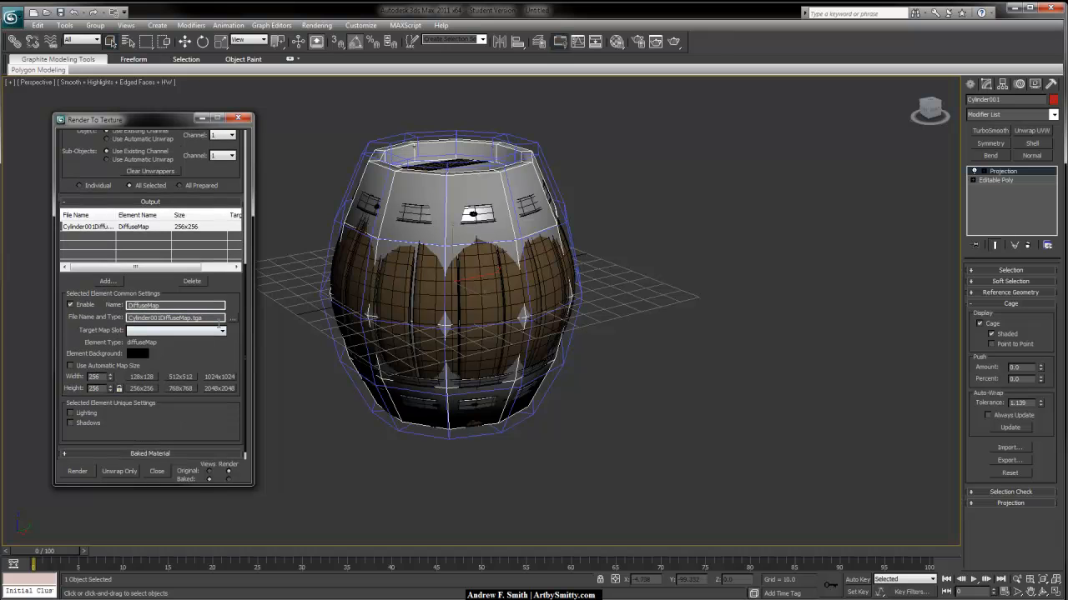
click(233, 320)
click(215, 173)
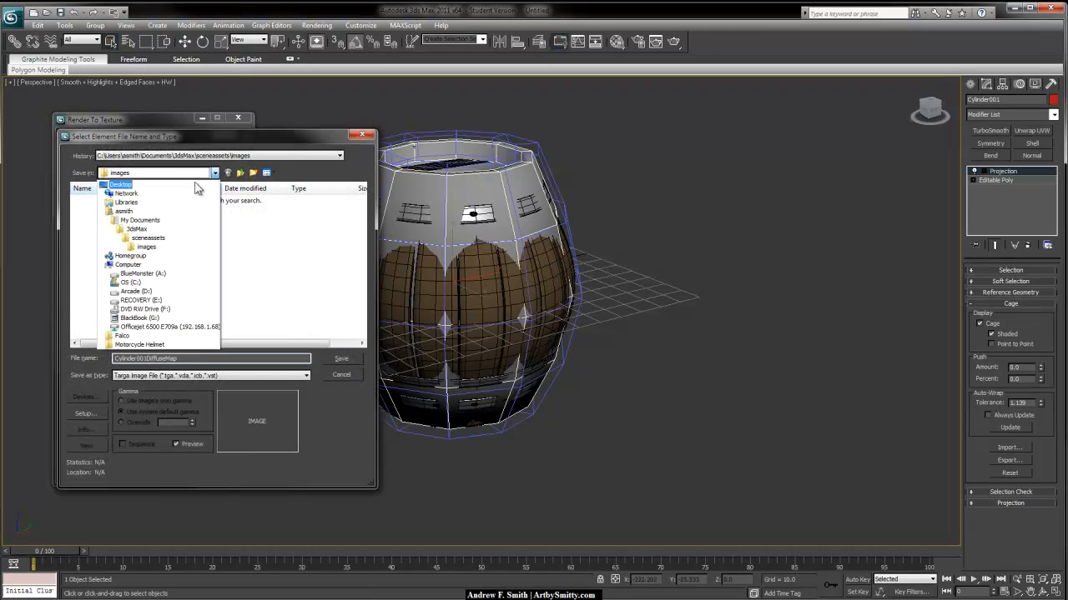
click(187, 186)
click(338, 358)
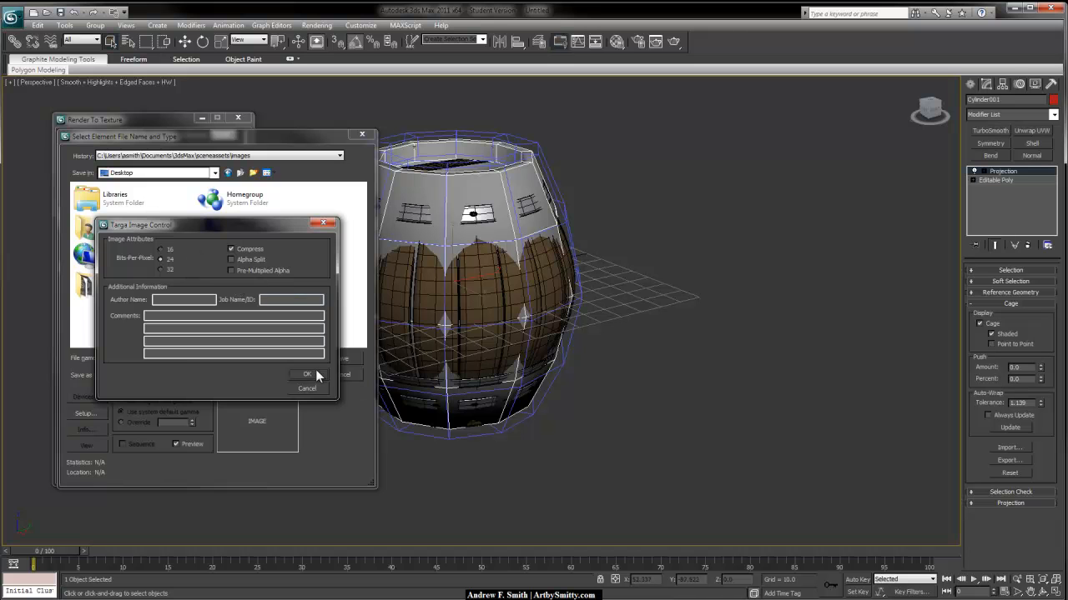
click(316, 375)
- Set the diffuse map size to 512x512 and render it to texture
scroll(193, 355, down, 1)
click(180, 366)
click(77, 471)
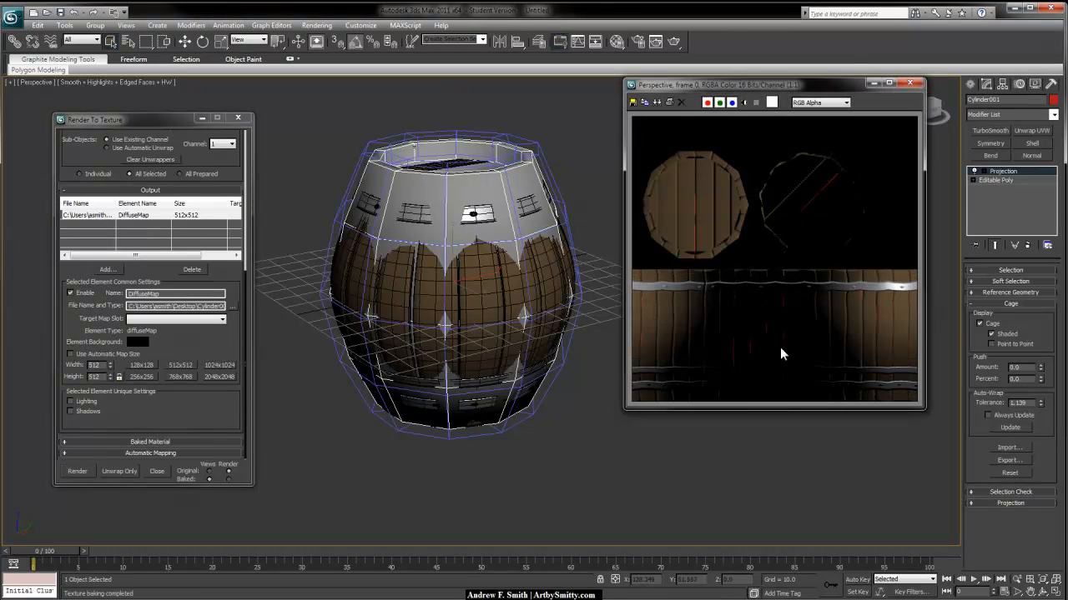
drag(751, 84, 732, 103)
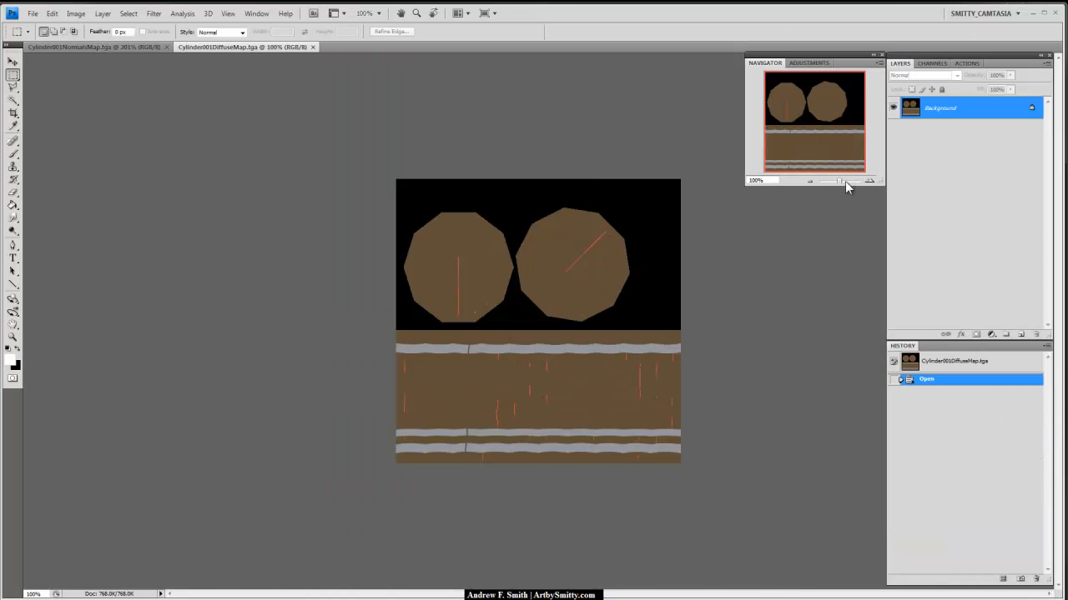
- Switch to Photoshop and examine the wood and metal band areas of the baked diffuse map up close
click(845, 181)
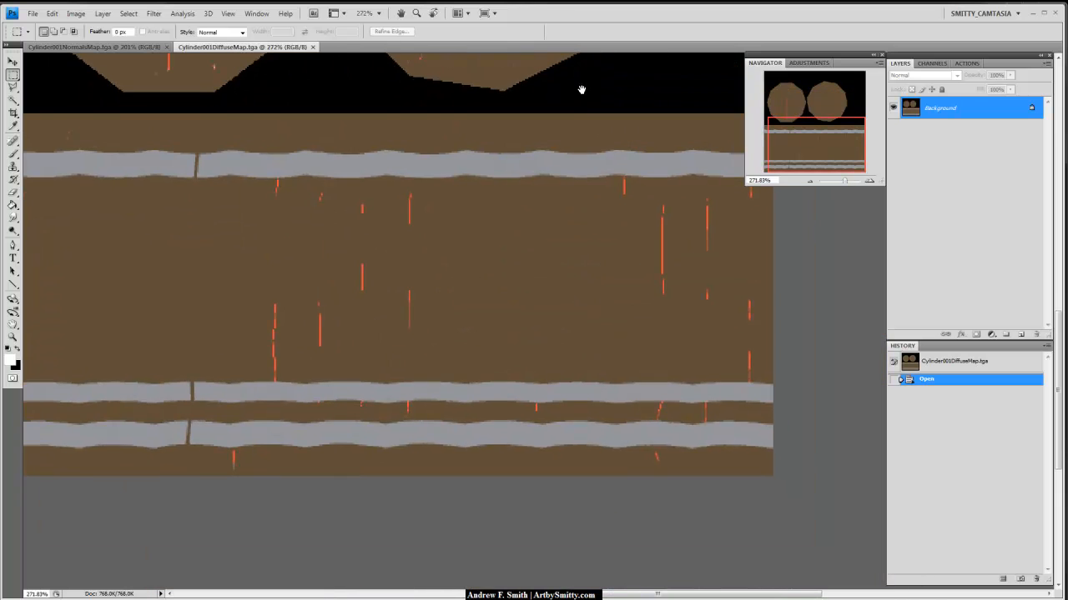
drag(608, 364, 611, 349)
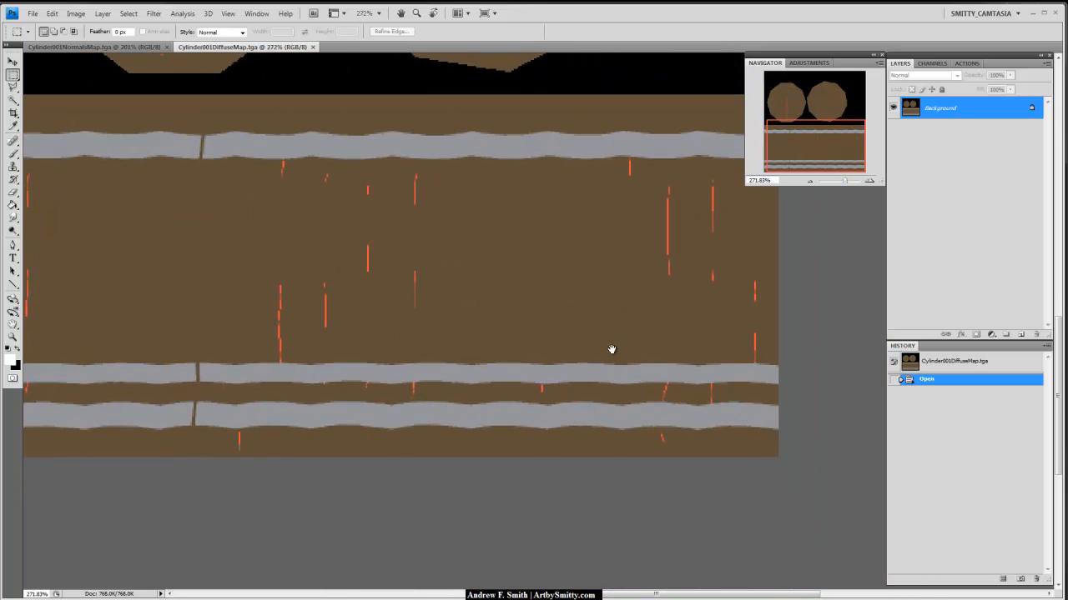
drag(329, 318, 401, 353)
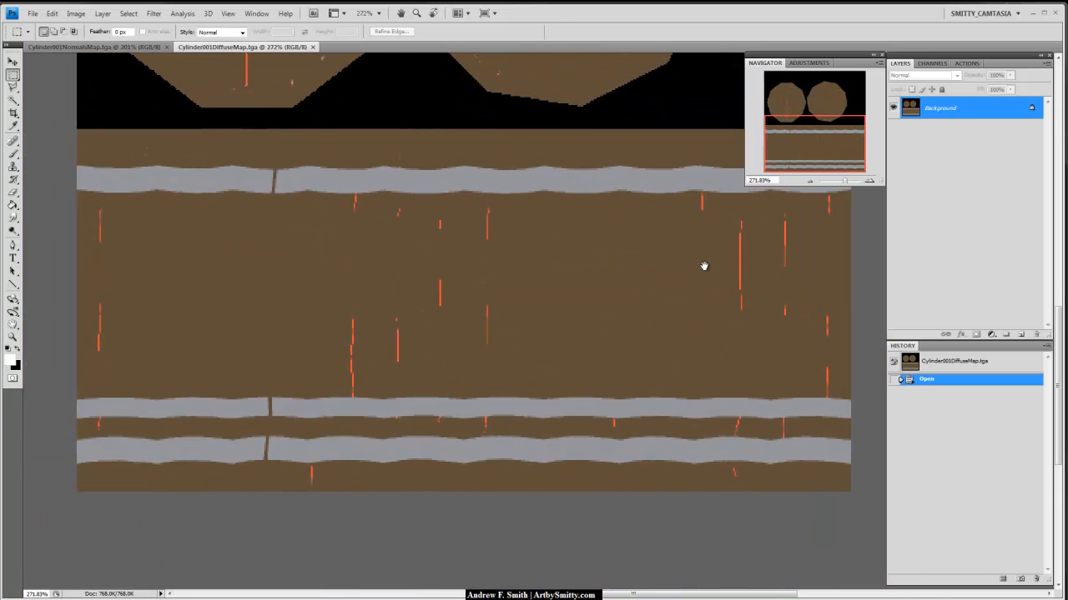
drag(704, 266, 703, 338)
mouse_move(603, 226)
mouse_down()
mouse_move(599, 326)
mouse_move(598, 255)
mouse_up()
click(583, 316)
drag(565, 372, 561, 212)
drag(389, 276, 467, 254)
drag(505, 218, 464, 323)
click(463, 323)
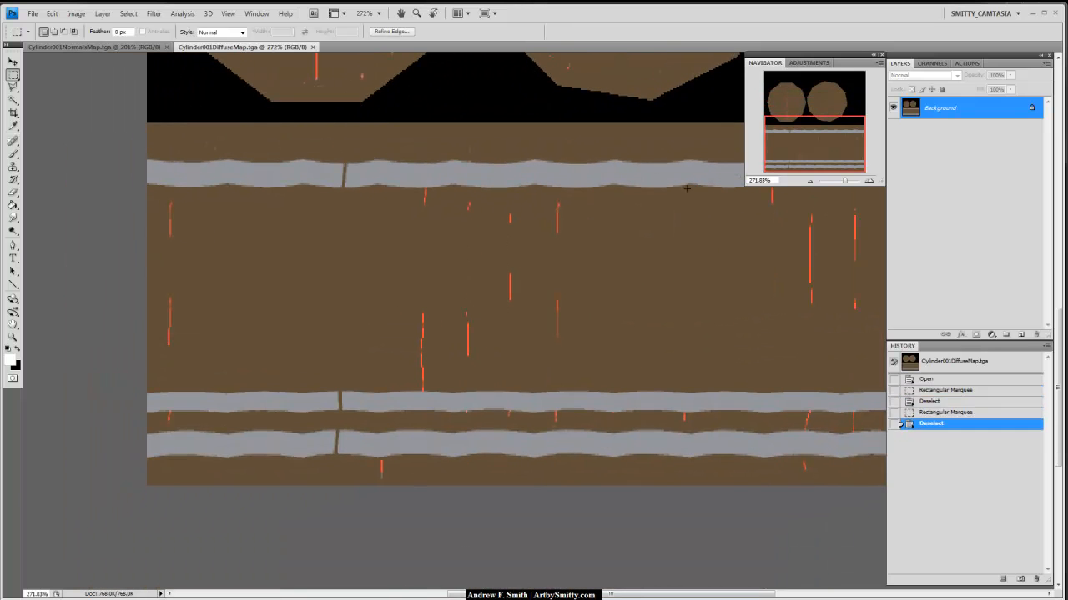
drag(846, 182, 845, 184)
drag(723, 331, 653, 231)
- Compare the diffuse map with the normal map and examine its end caps, side strip and black background
click(95, 47)
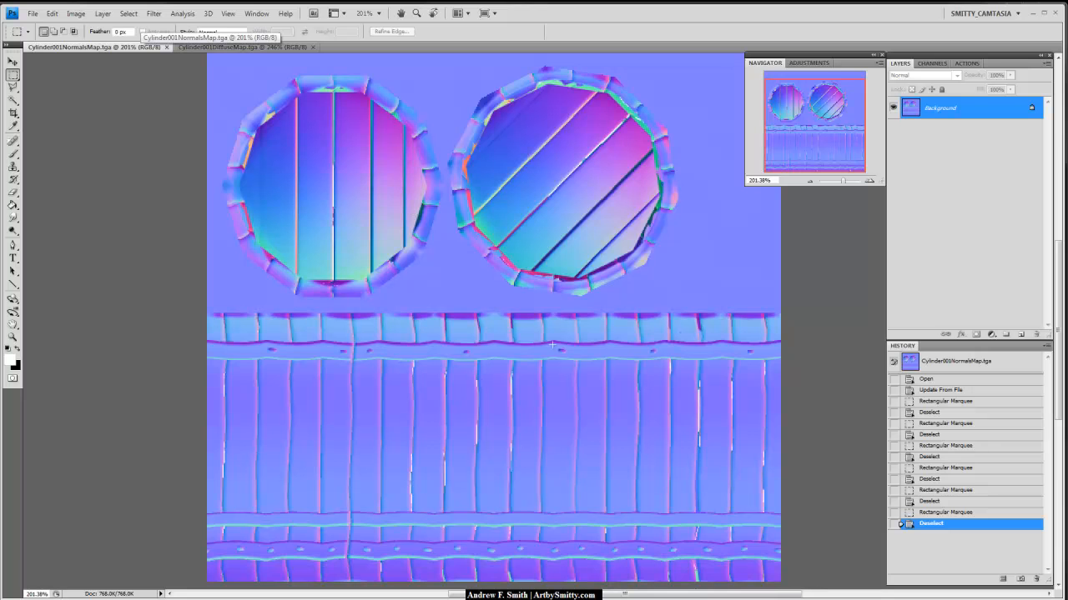
click(242, 47)
drag(638, 228, 553, 183)
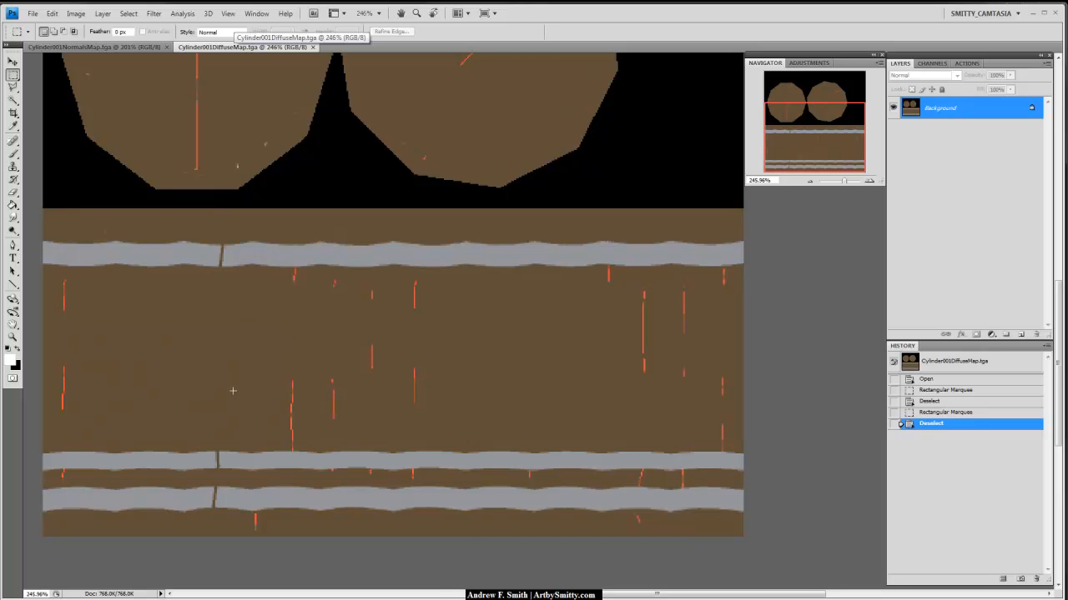
drag(400, 239, 406, 236)
click(458, 212)
drag(540, 178, 593, 222)
drag(833, 182, 842, 181)
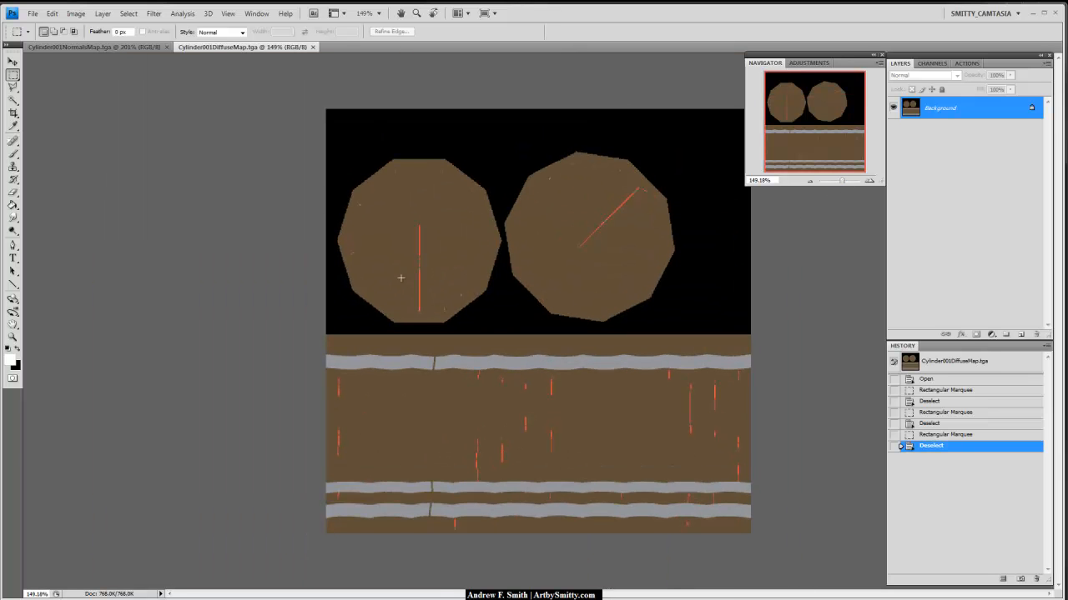
drag(352, 206, 355, 209)
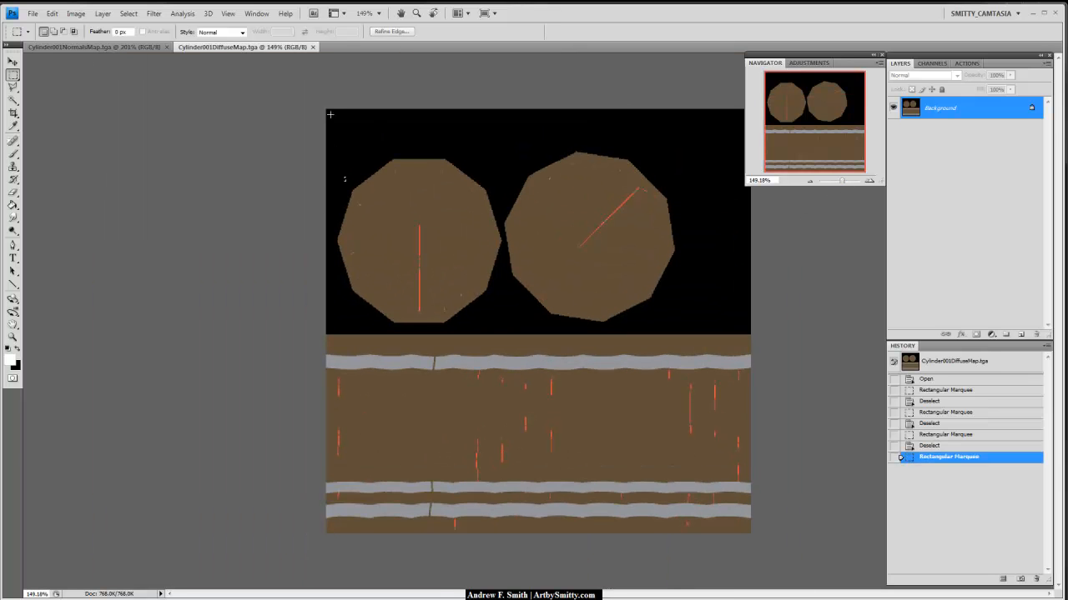
click(353, 208)
drag(417, 453, 422, 459)
click(426, 464)
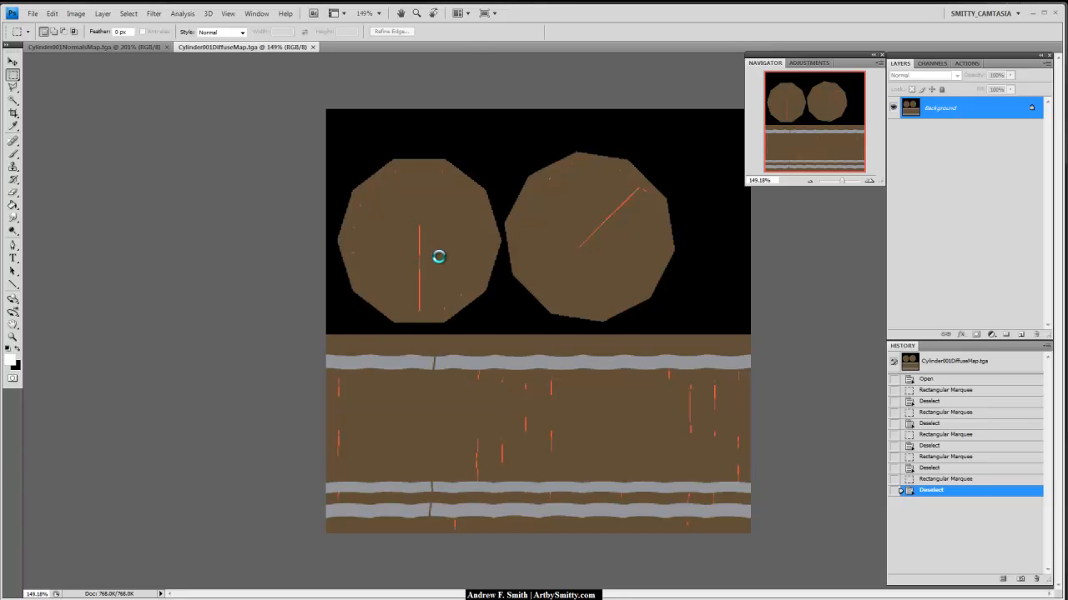
- Copy the whole flat_even_wood_9250010.jpg image, close it and paste it into the Cylinder001DiffuseMap document
key(ctrl+a)
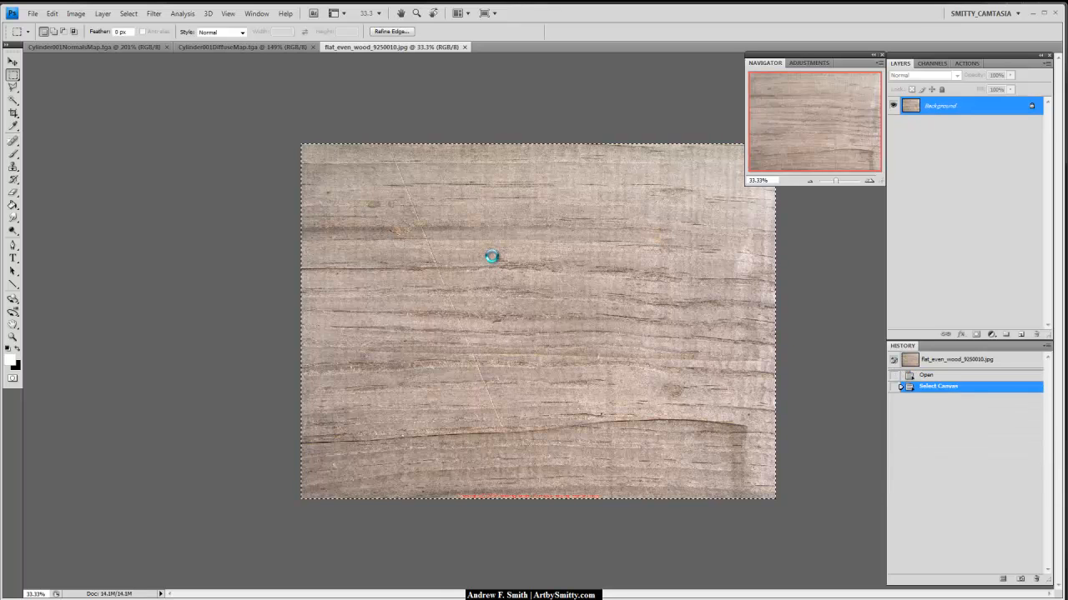
click(465, 47)
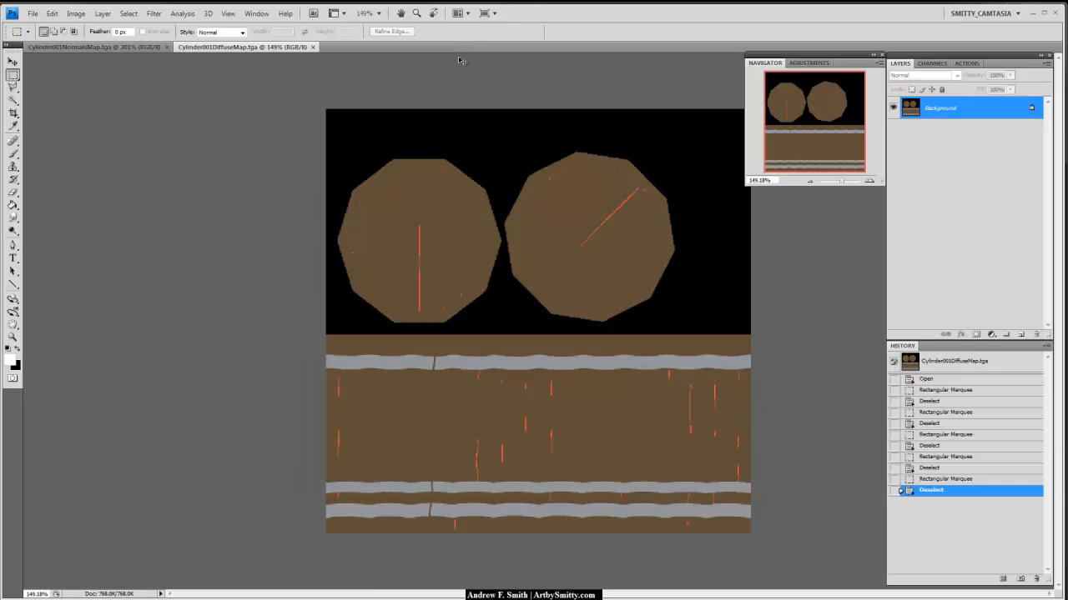
key(ctrl+v)
- Free Transform the pasted wood layer, rotating it -90 degrees and scaling it to about 28.7% to cover the canvas
click(809, 182)
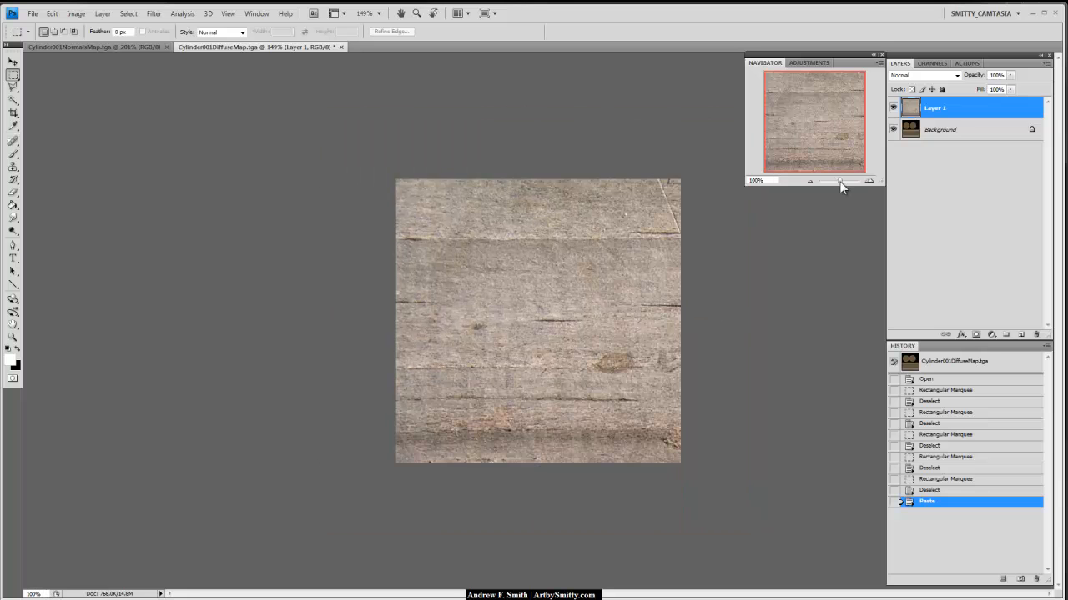
key(ctrl+t)
drag(387, 174, 547, 315)
shift+drag(610, 265, 573, 91)
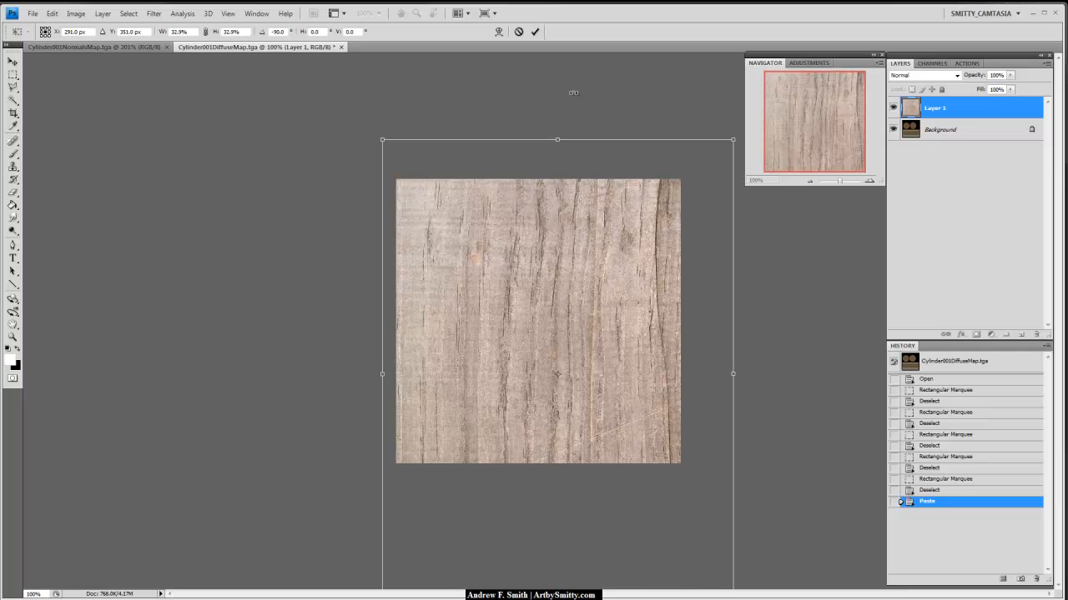
alt+shift+drag(720, 142, 708, 168)
drag(617, 252, 596, 242)
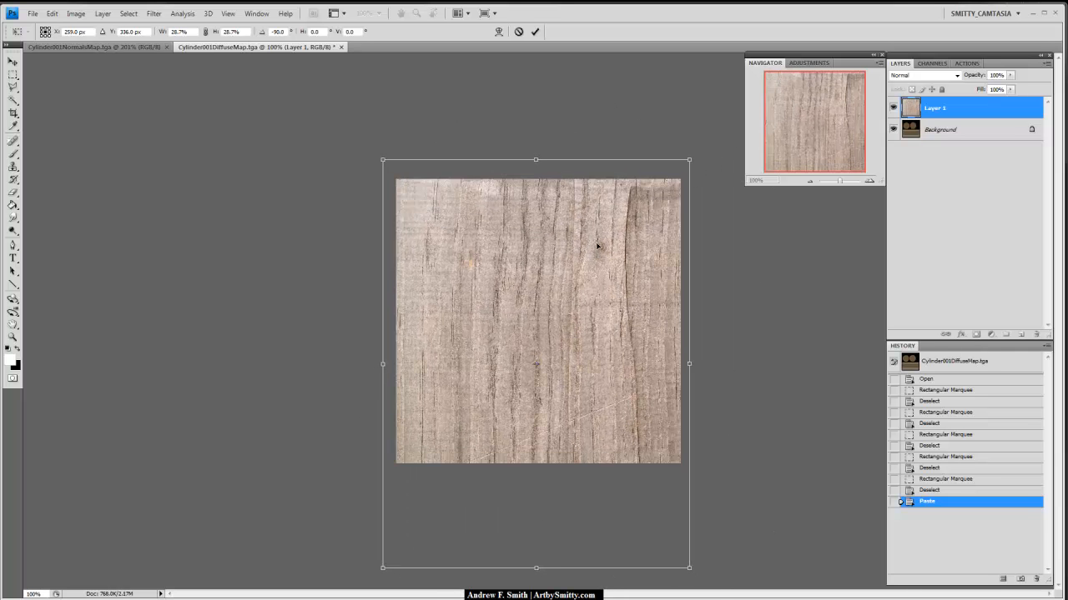
key(Return)
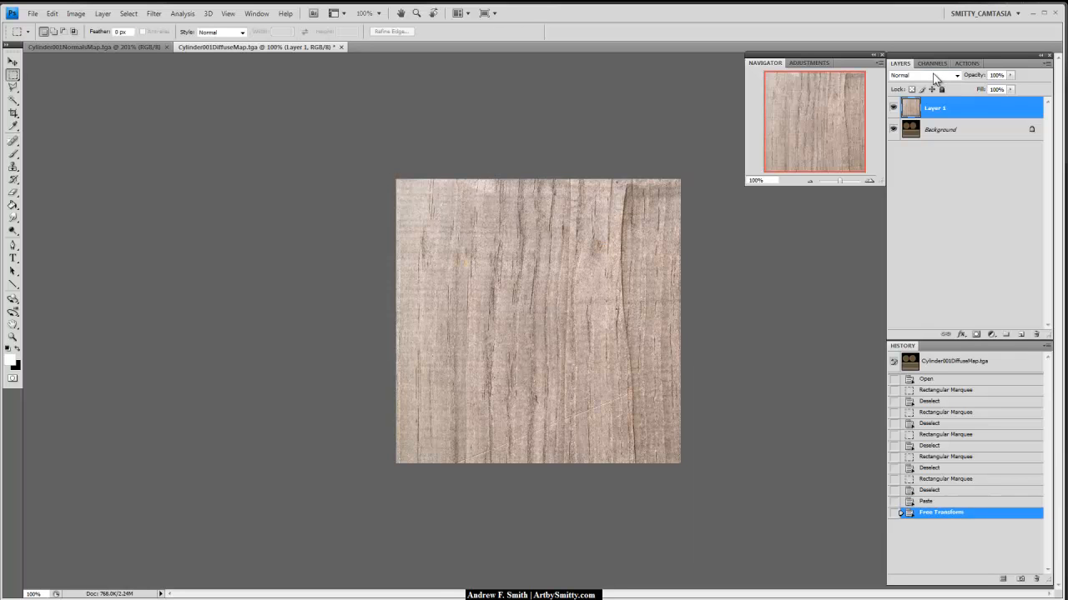
- Set the wood layer's blending mode to Overlay and check how the grain covers the diffuse map
click(938, 75)
click(924, 219)
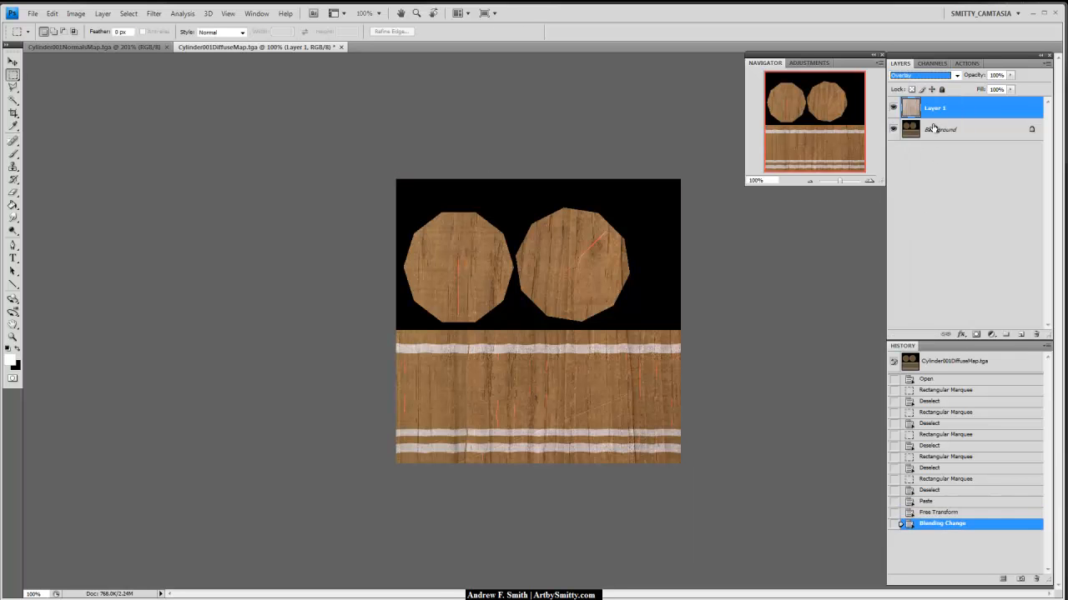
drag(839, 180, 843, 180)
drag(680, 312, 667, 241)
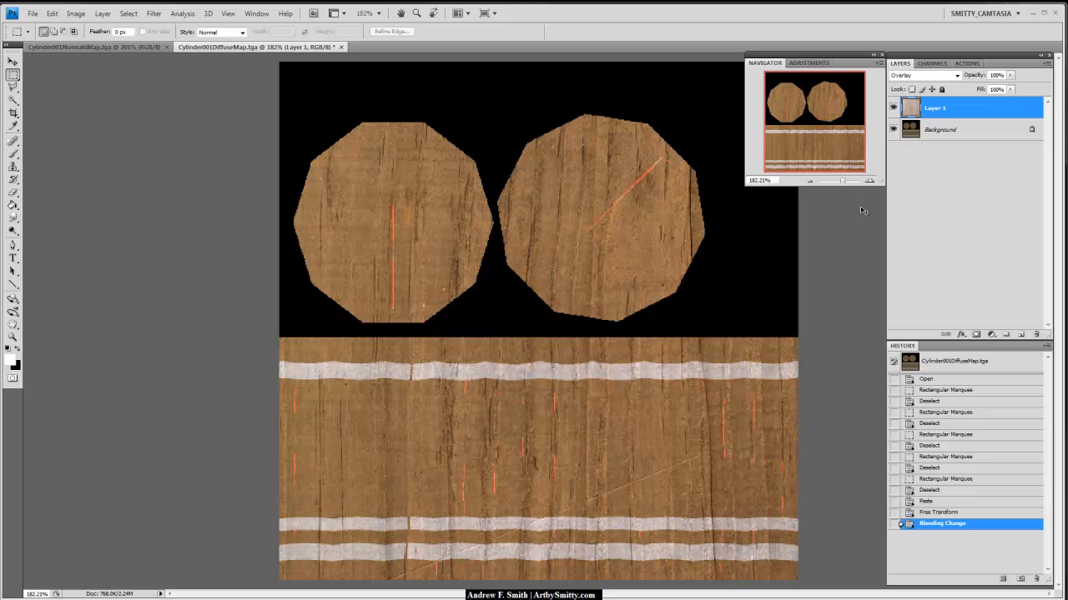
- Save the layered diffuse texture to the Desktop as the Photoshop file Cylinder001DiffuseMap with maximized compatibility
key(ctrl+shift+s)
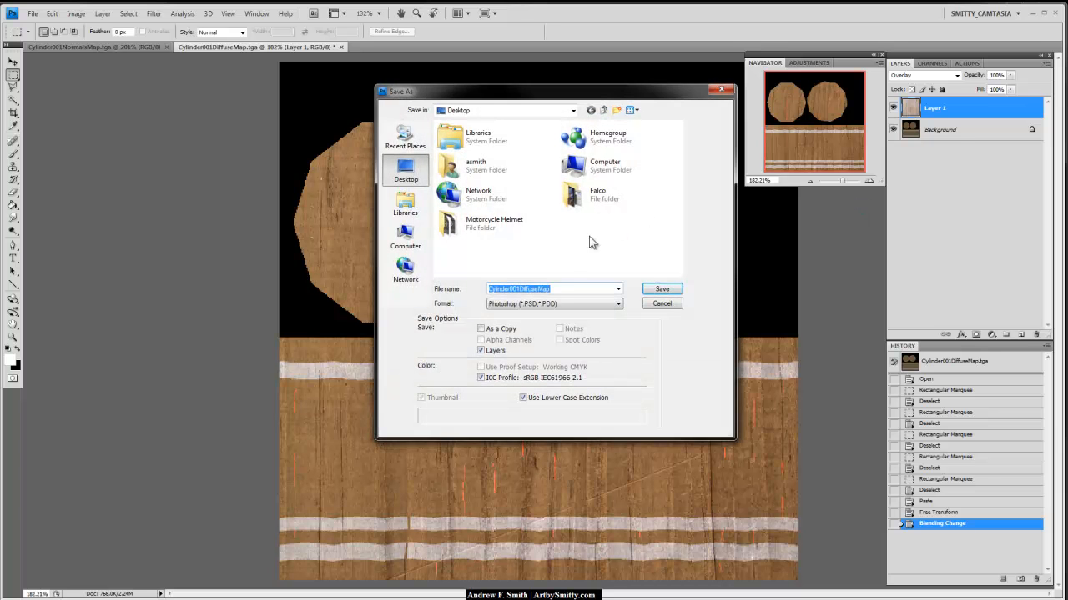
click(672, 291)
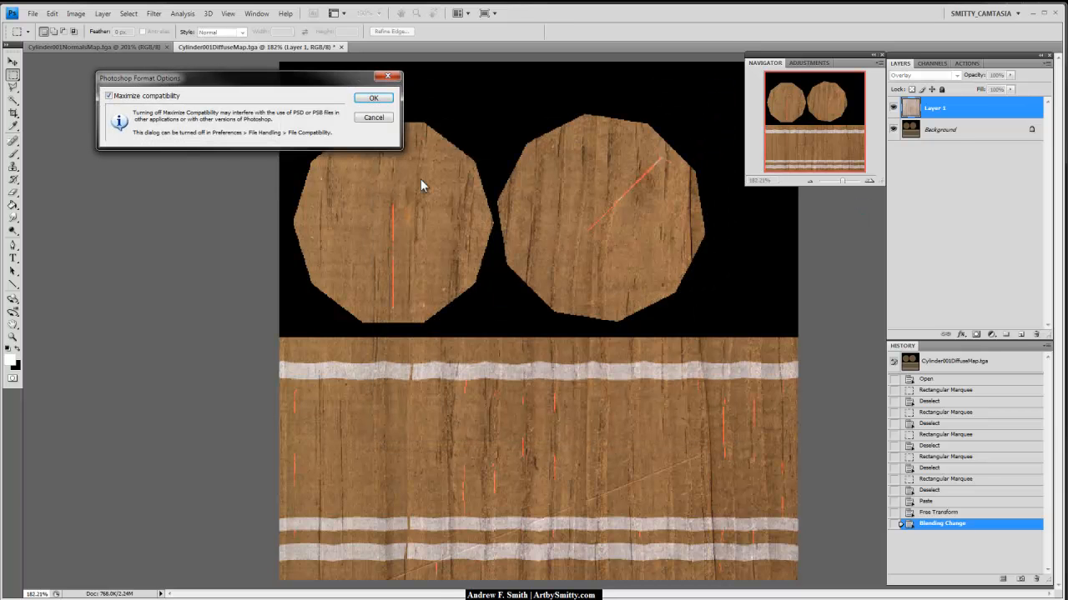
click(374, 99)
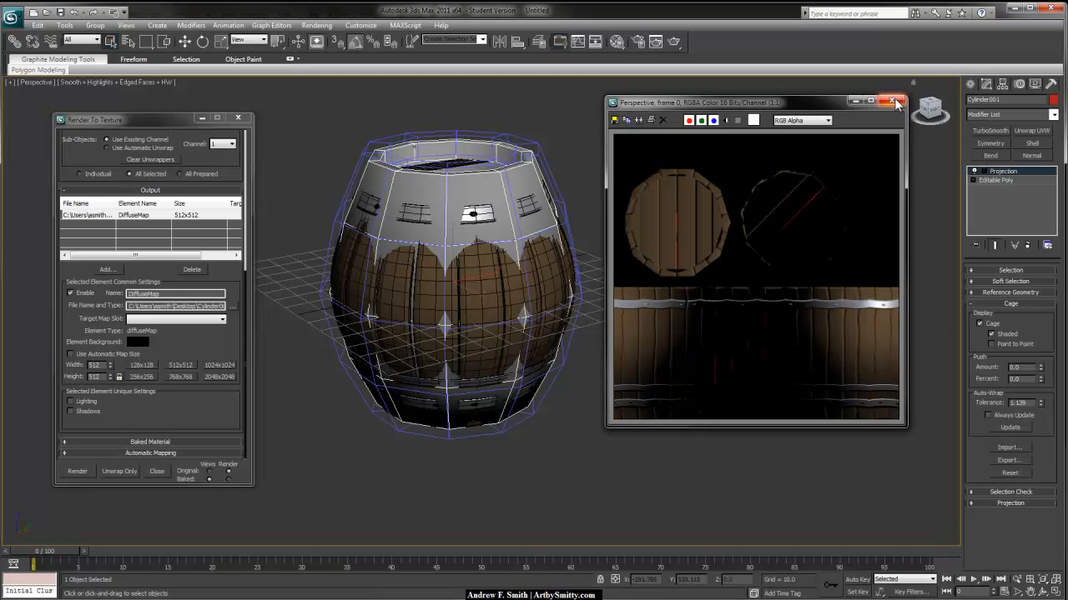
- Switch back to 3ds Max, close the rendered frame window and remove the low-poly barrel's Projection modifier
click(899, 103)
right_click(1009, 176)
click(1020, 193)
- Select the detailed barrel and hide it so only the low-poly barrel is left in view
click(680, 200)
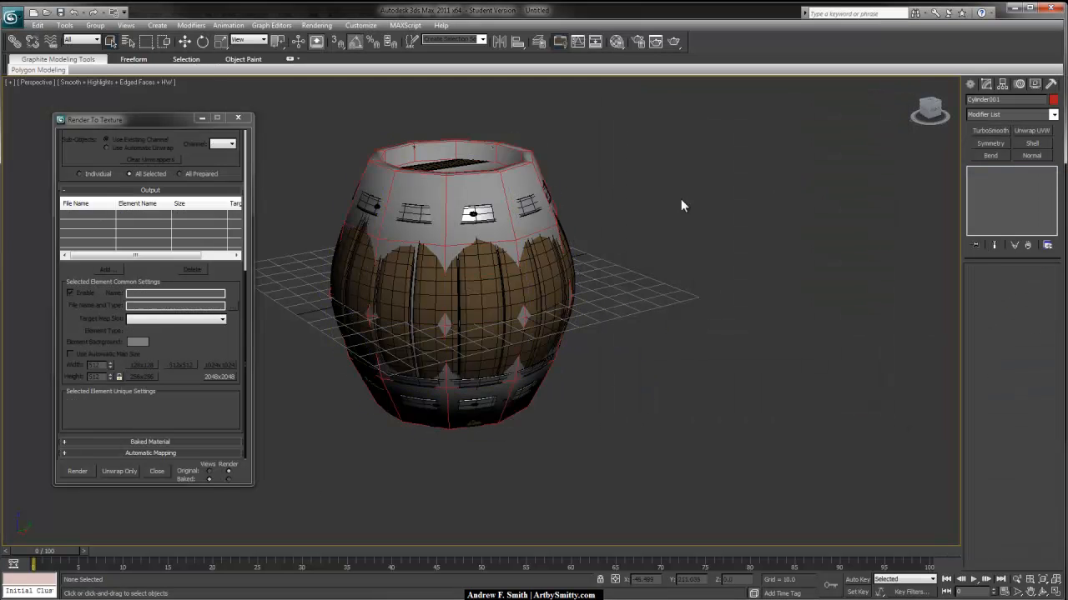
click(543, 266)
right_click(545, 268)
click(575, 235)
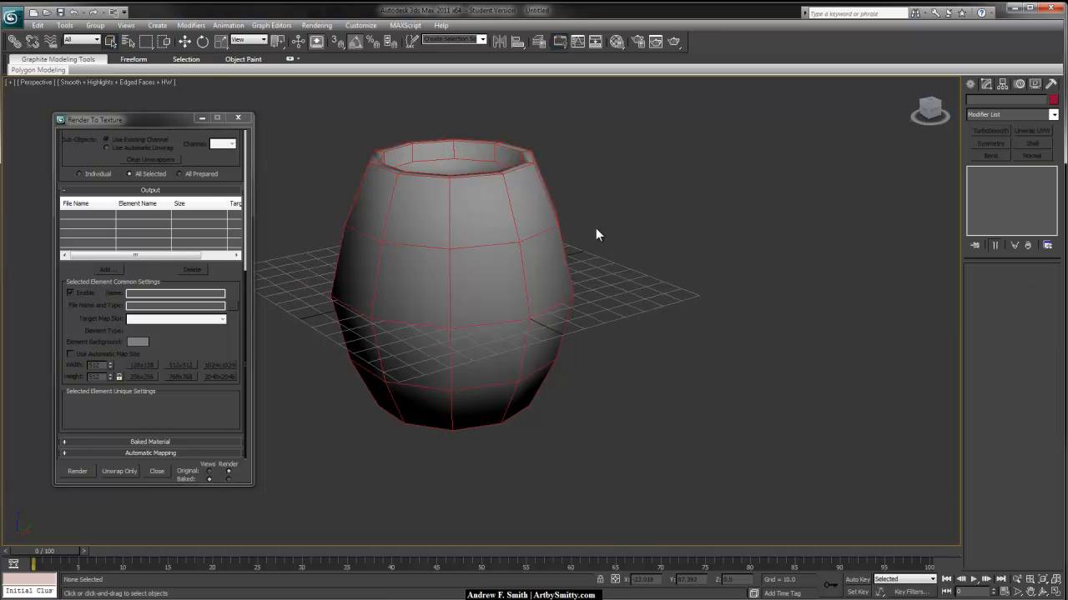
- Name an unused sample material Barell next Gen and assign it to the low-poly barrel
click(512, 239)
key(m)
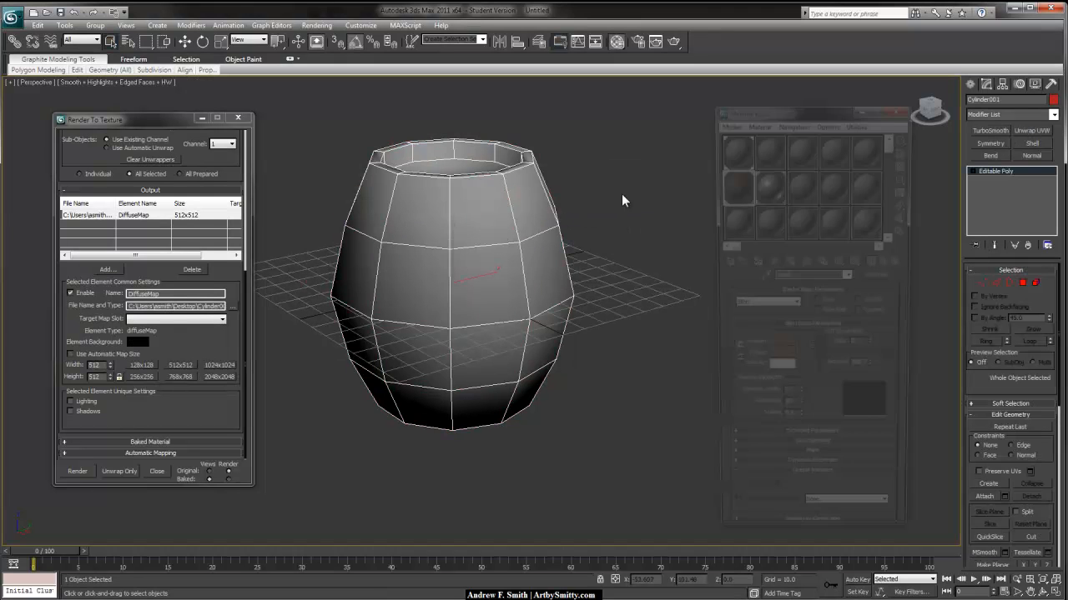
click(774, 181)
click(764, 145)
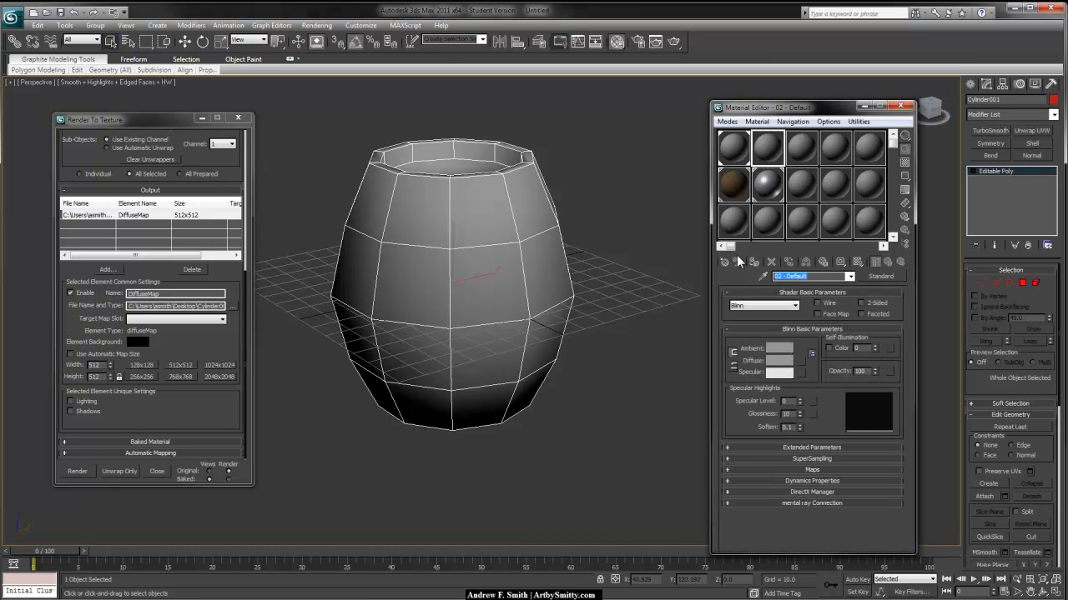
text(Bar)
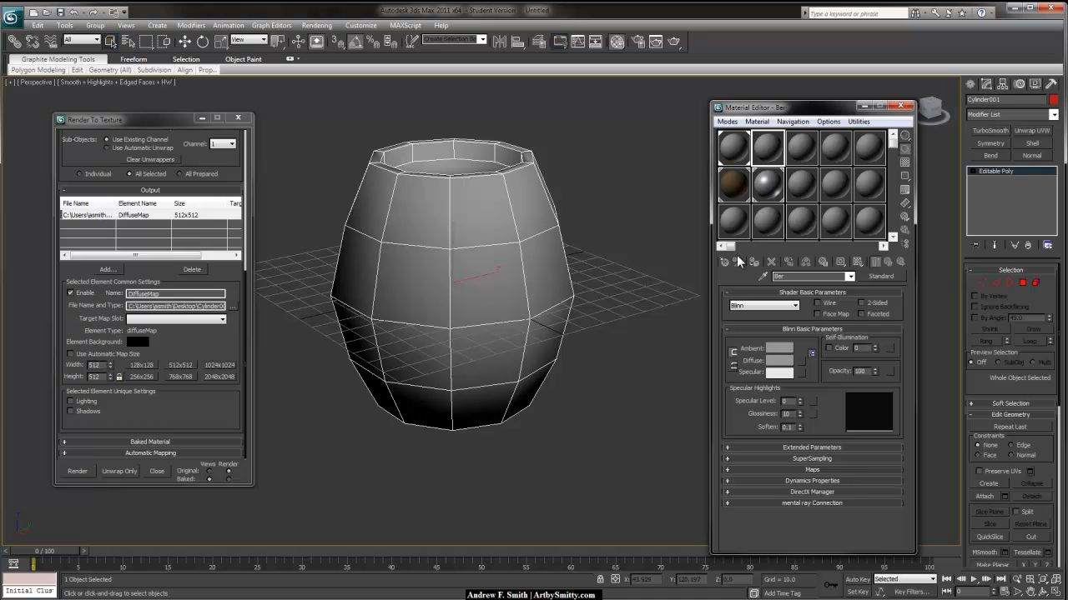
text(ell next Gen)
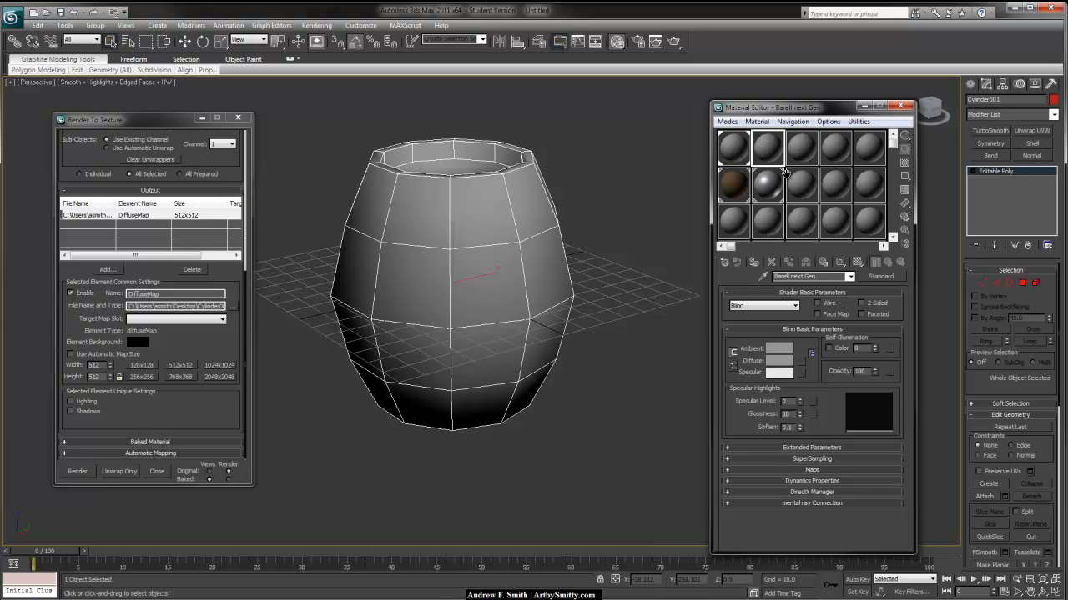
drag(779, 158, 560, 220)
- Set the material's Bump amount to 100 and give that slot a Normal Bump map
click(788, 470)
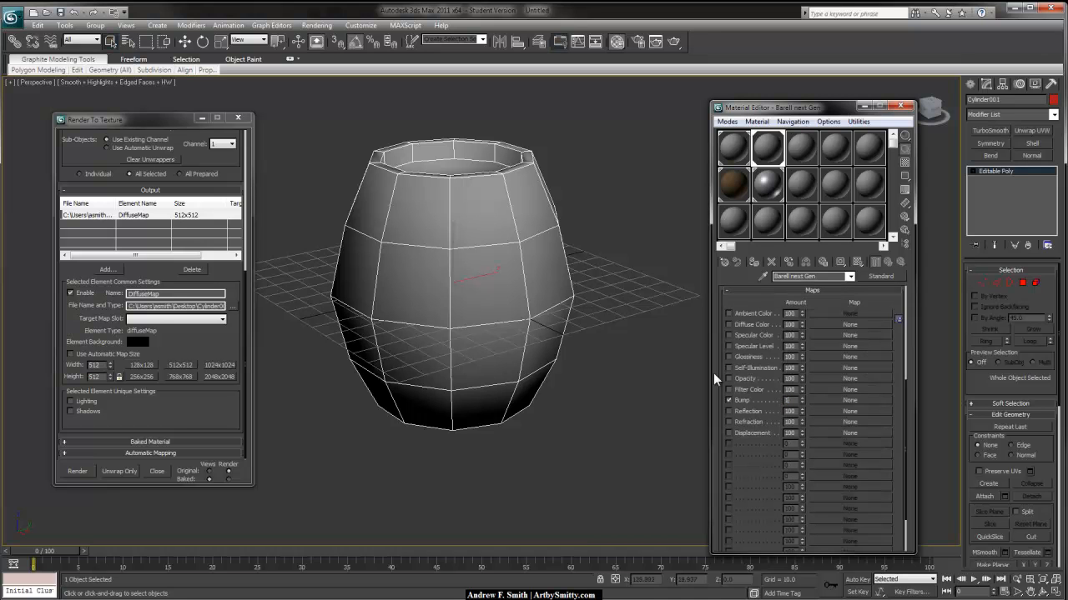
text(0)
key(Return)
click(827, 400)
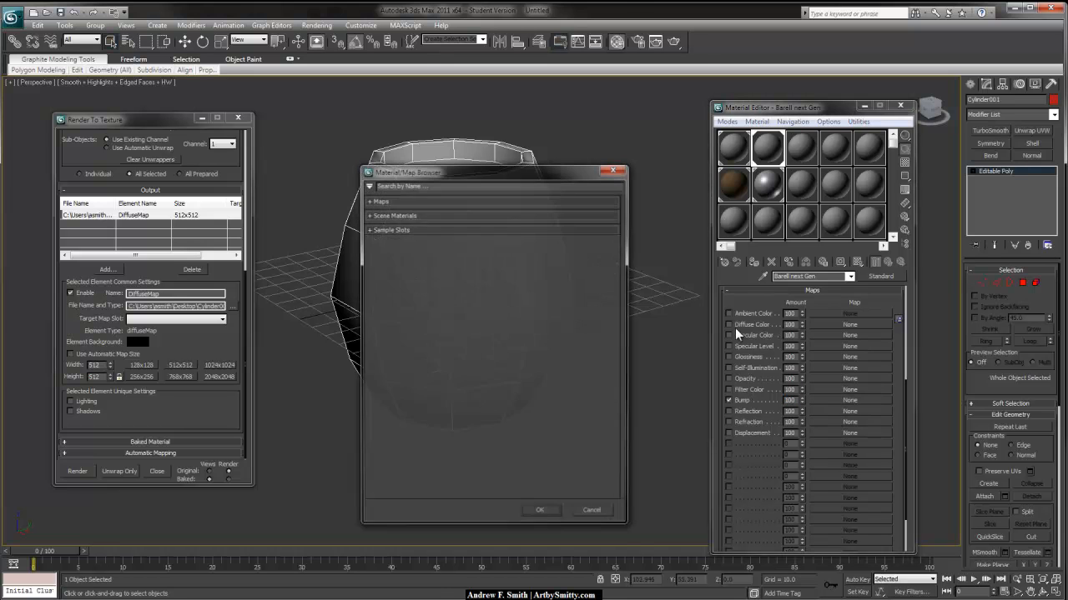
click(398, 201)
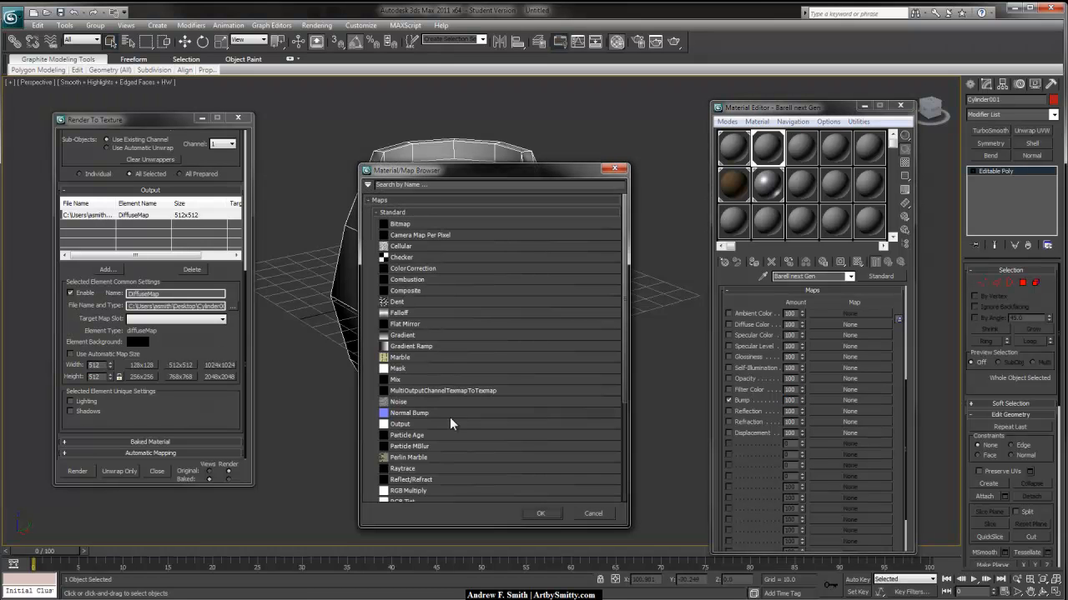
click(541, 511)
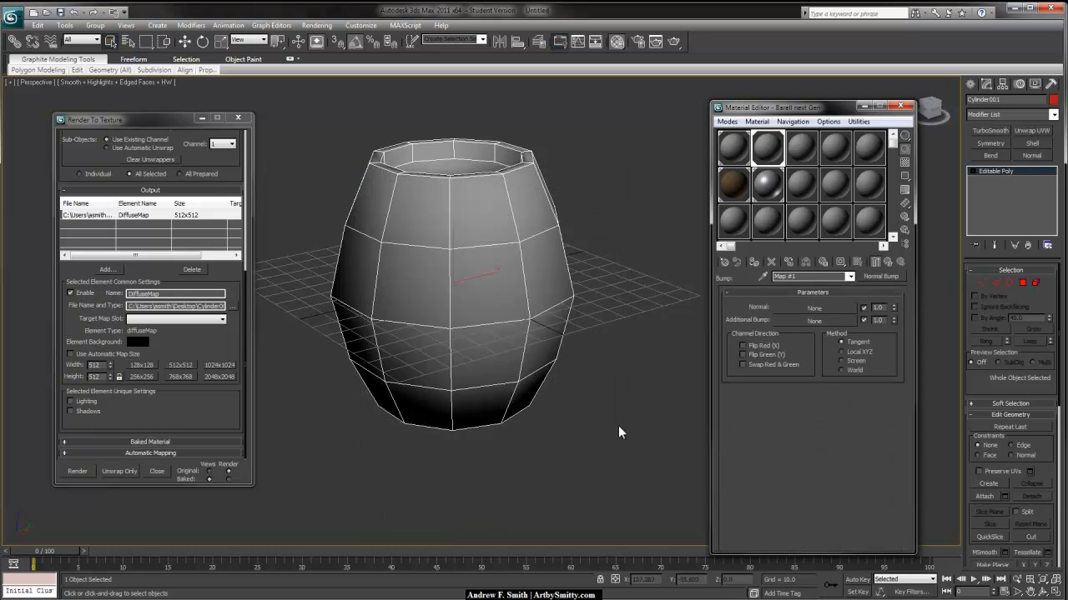
- Load the Targa file Cylinder001NormalsMap from the Desktop as the Normal Bump's normal bitmap and return to the material's maps
click(818, 307)
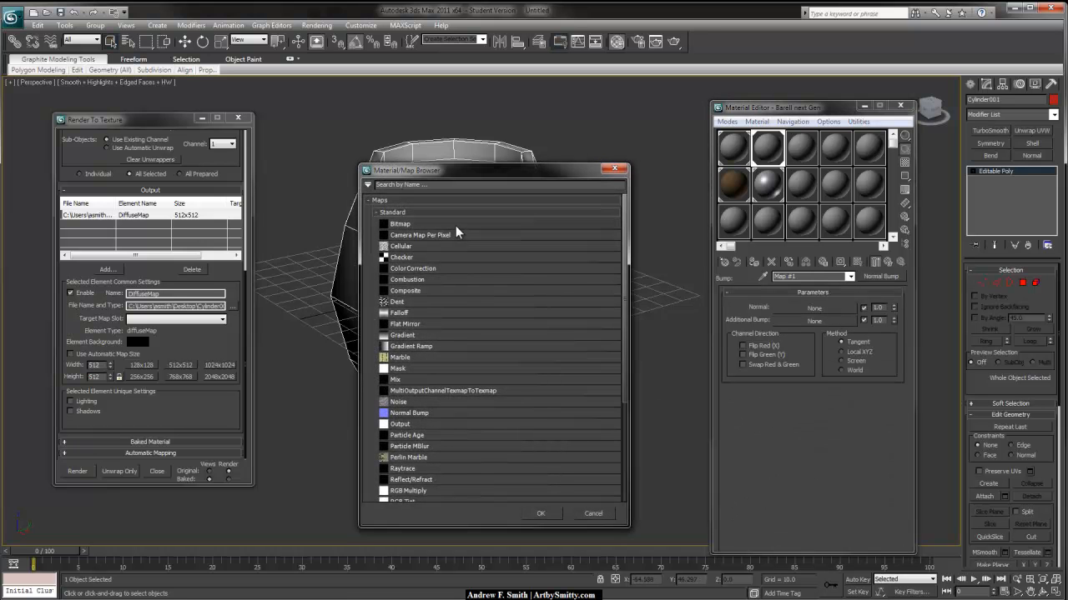
click(545, 517)
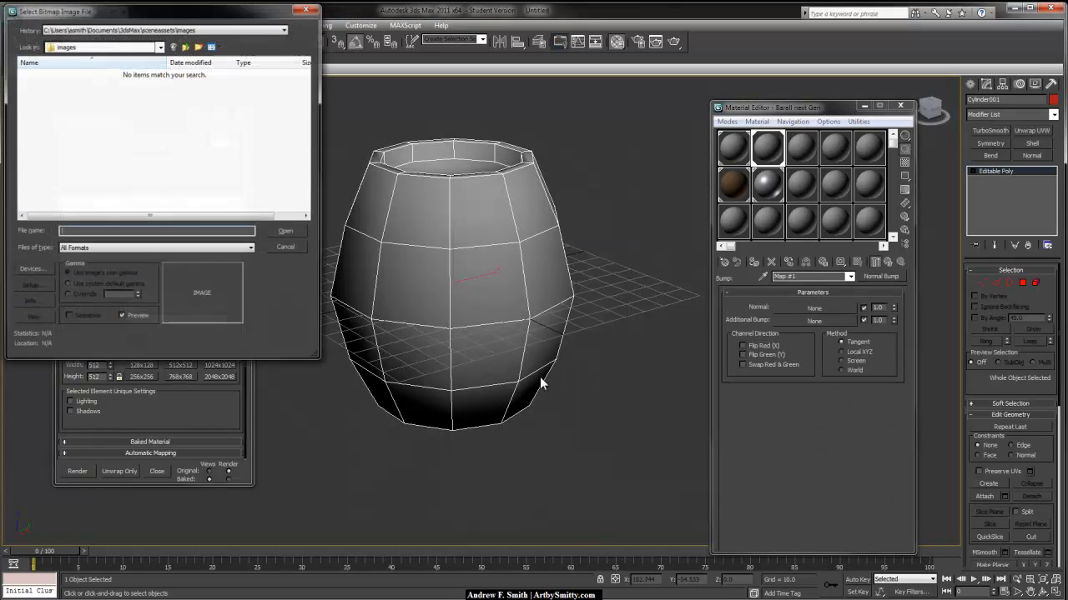
click(144, 46)
click(117, 65)
click(125, 46)
click(112, 53)
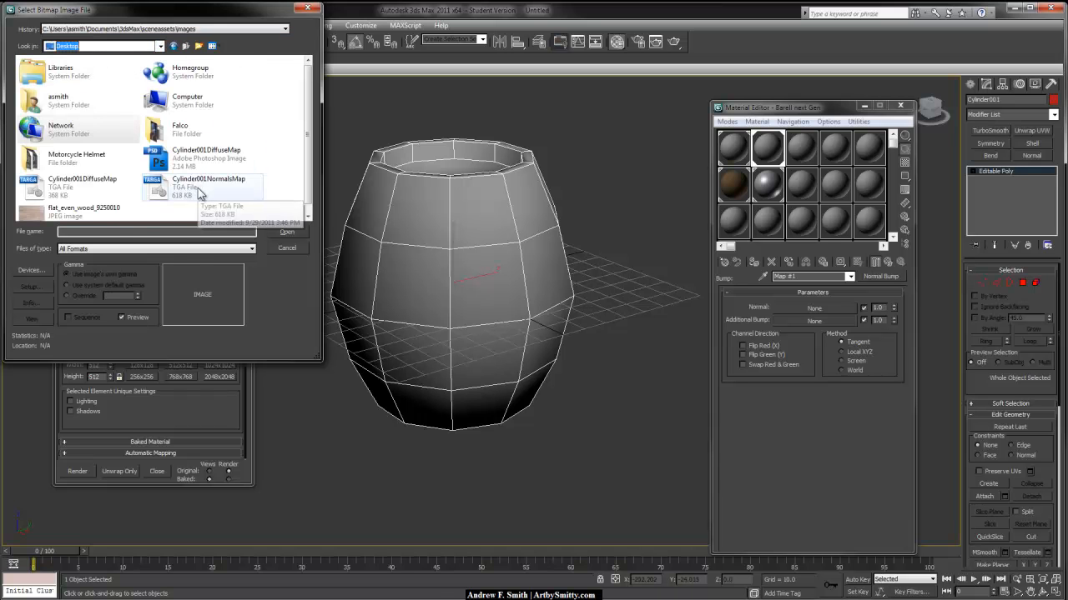
click(204, 185)
click(286, 231)
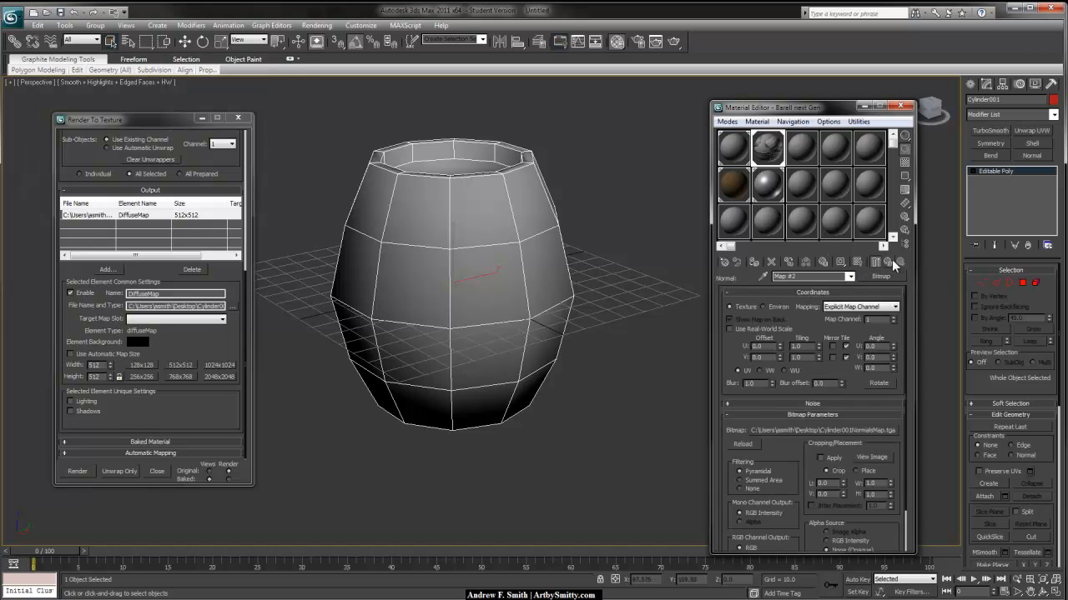
click(889, 263)
click(888, 263)
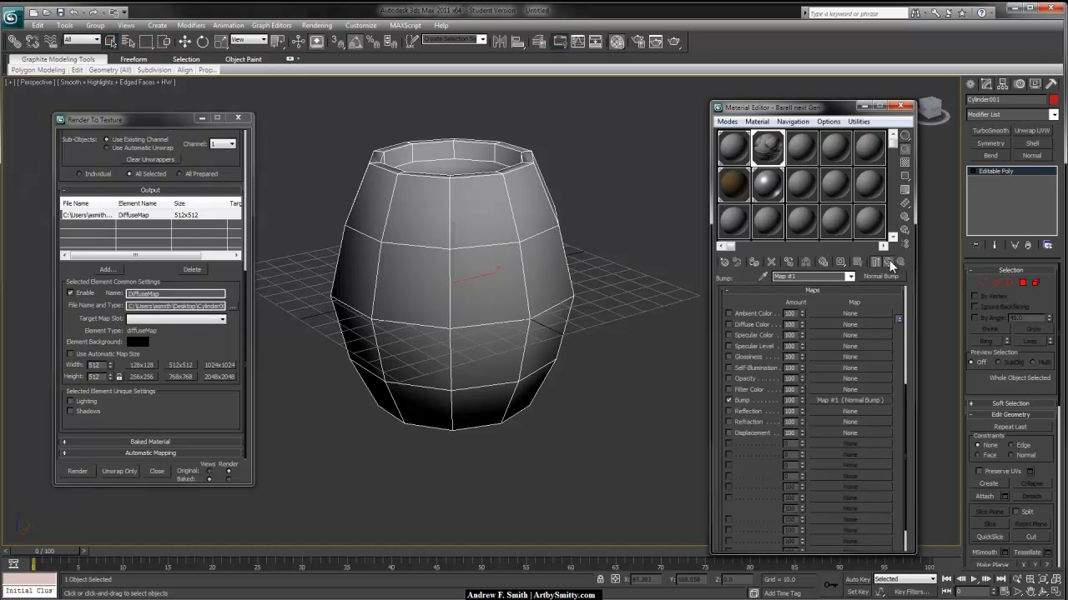
- Load Cylinder001DiffuseMap.psd from the Desktop as the Diffuse Color bitmap with collapsed layers and return to the material's maps
click(826, 326)
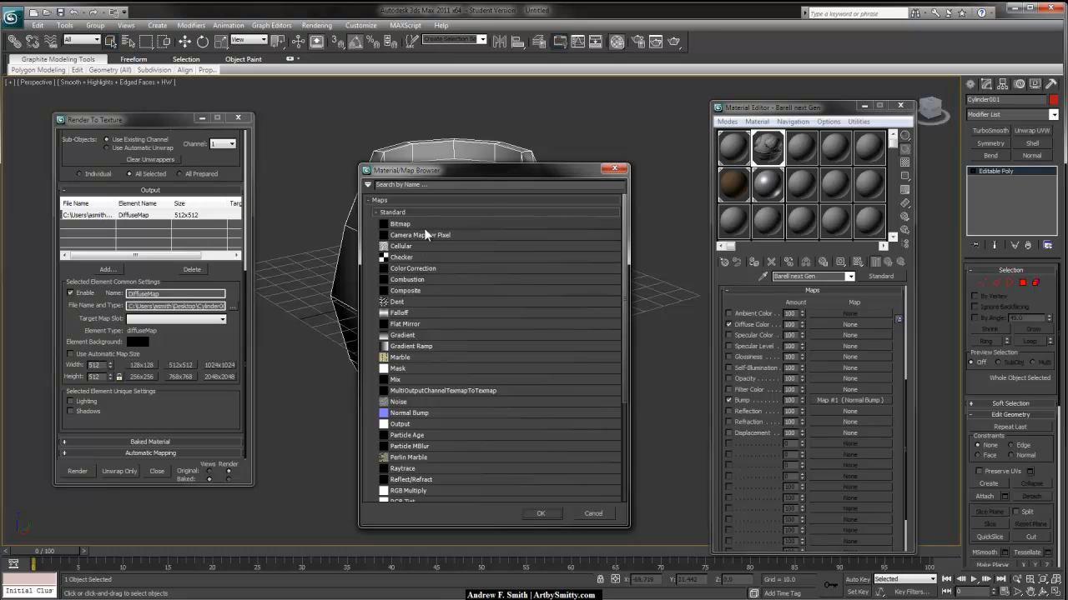
click(541, 514)
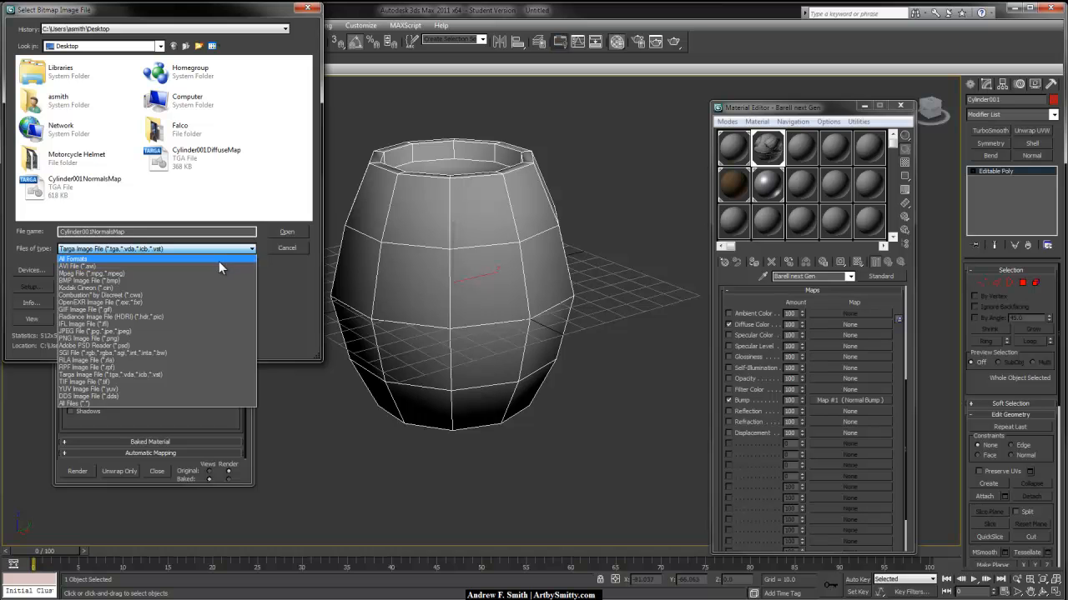
click(219, 261)
click(206, 155)
click(287, 232)
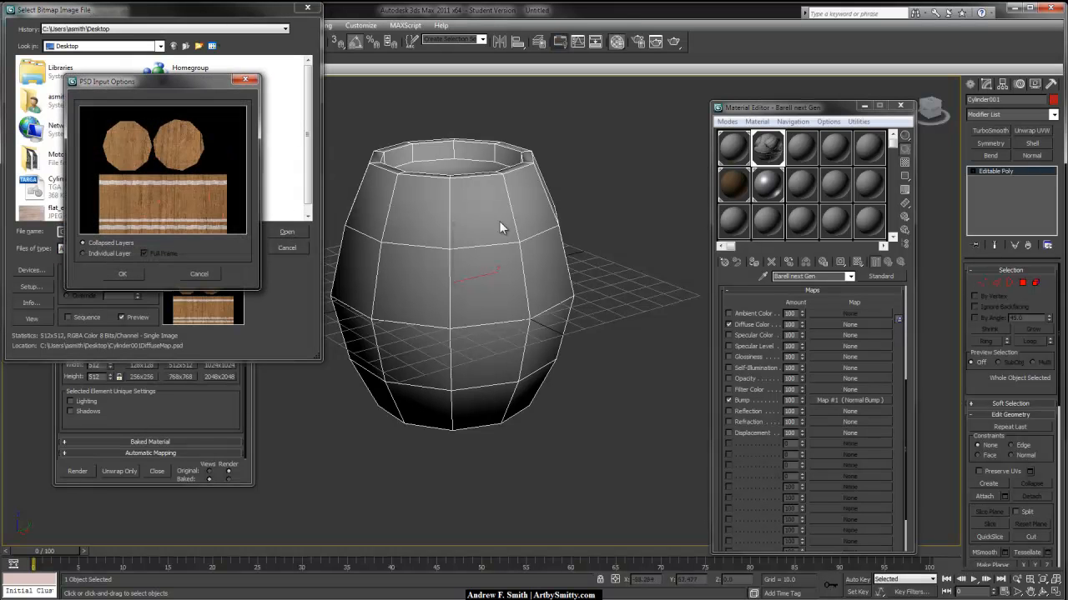
click(119, 273)
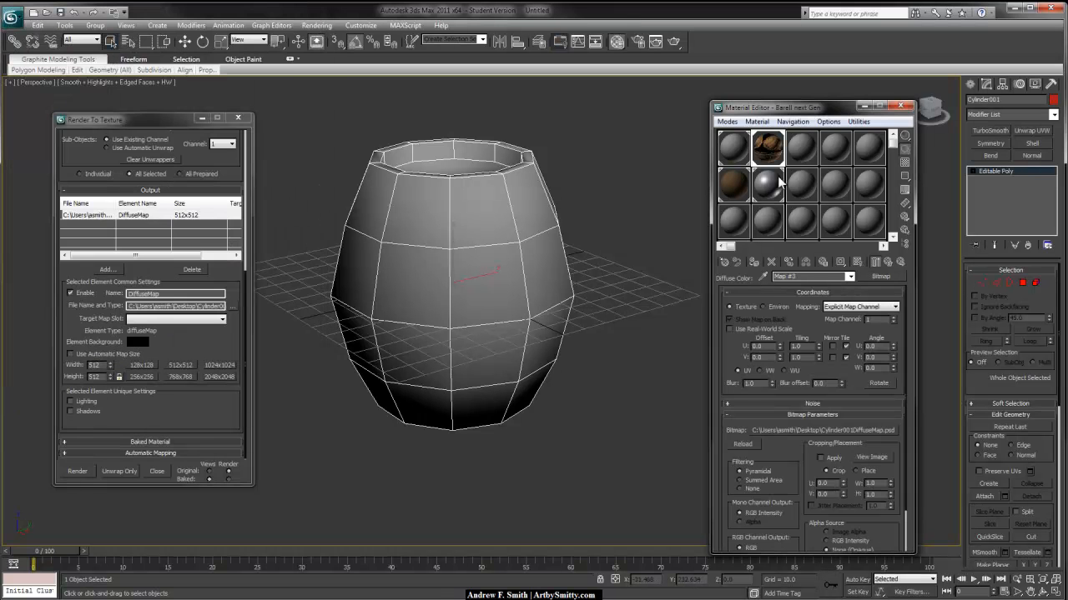
click(889, 262)
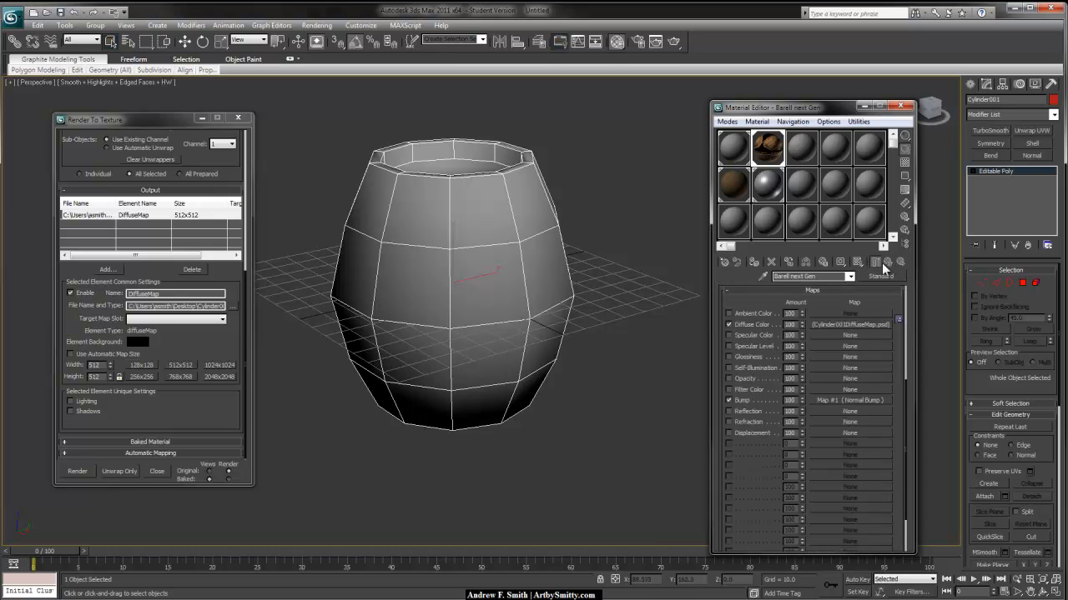
- Show the textured material in the viewport and render the barrel to check the wood and bands up close
click(858, 263)
alt+middle_drag(513, 231, 550, 217)
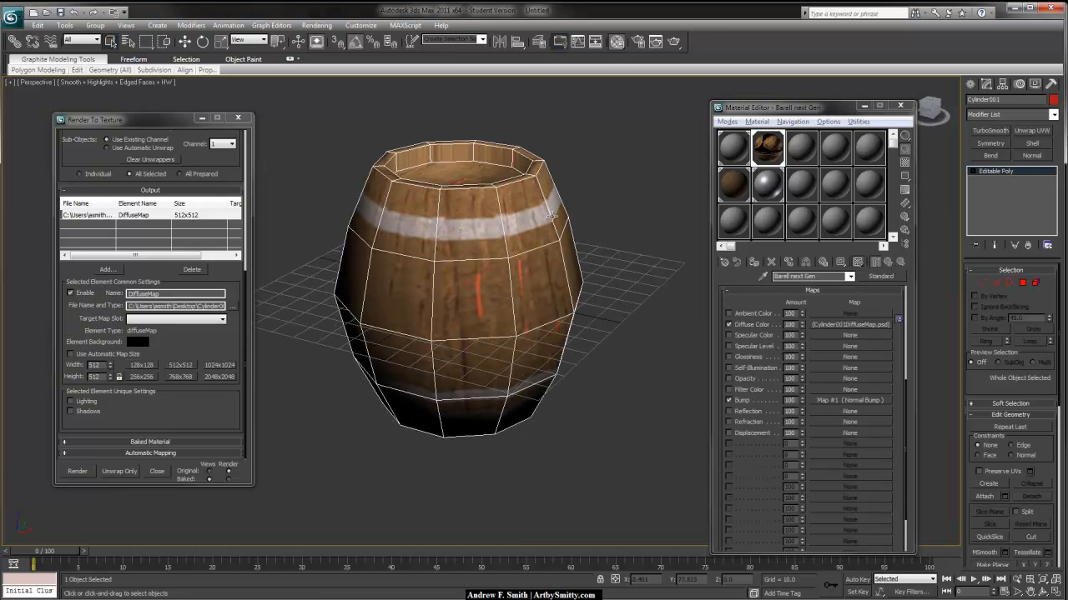
click(678, 43)
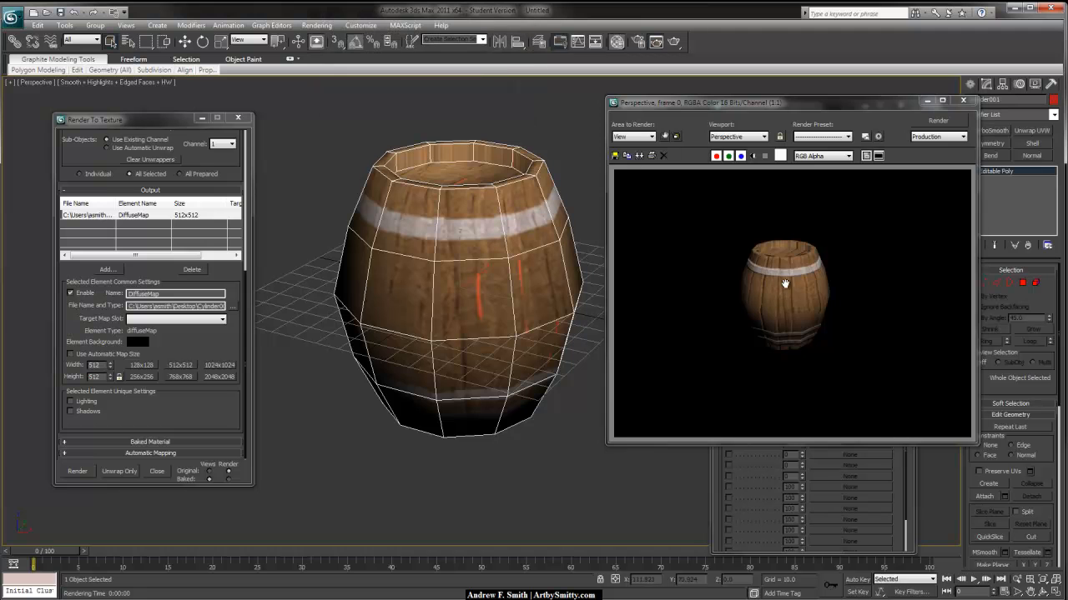
scroll(787, 278, up, 3)
scroll(772, 281, down, 3)
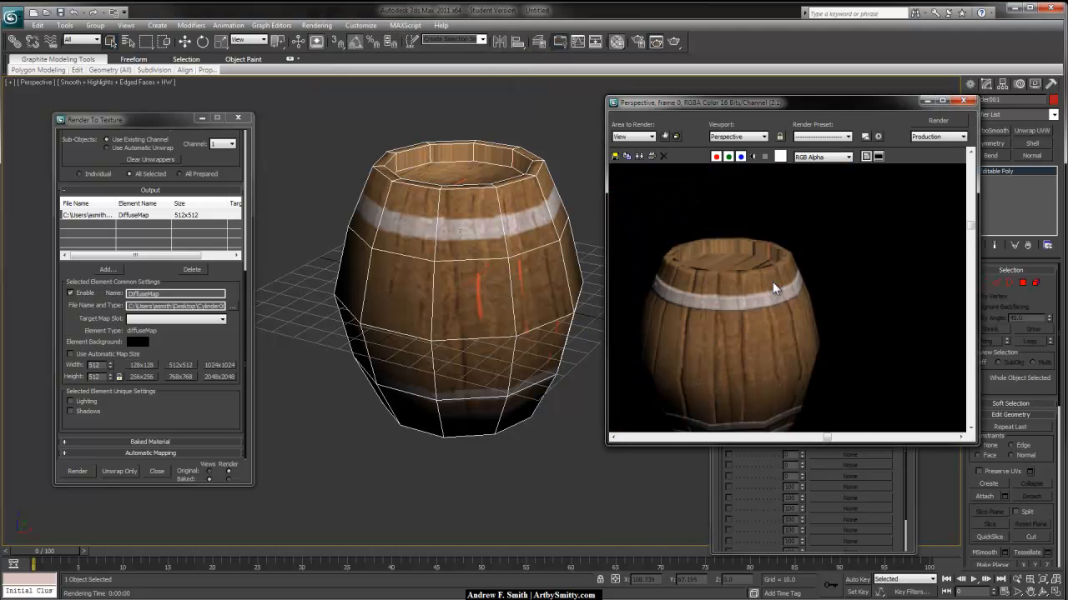
click(964, 102)
- Turn off the Diffuse Color map and render the barrel to inspect the normal map alone
click(755, 324)
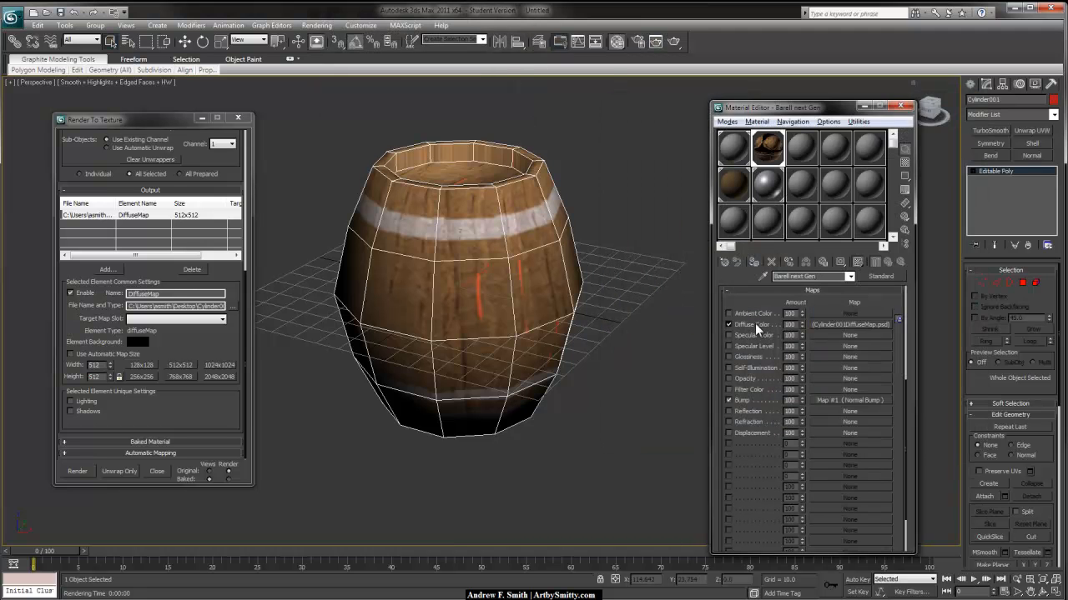
scroll(615, 283, up, 4)
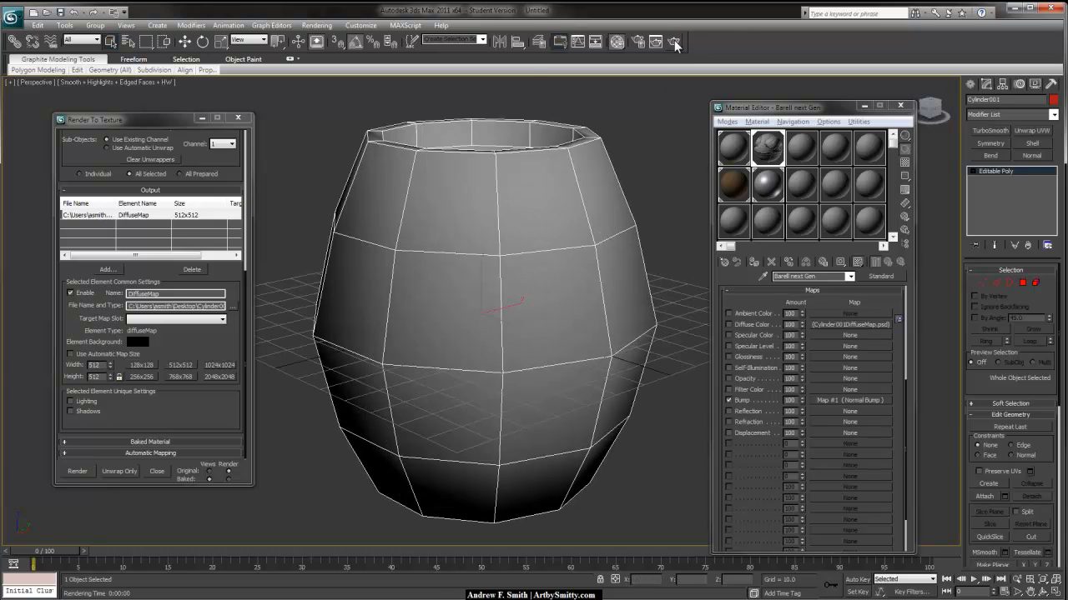
click(675, 43)
scroll(801, 267, up, 5)
scroll(809, 283, down, 5)
click(963, 102)
scroll(567, 265, down, 3)
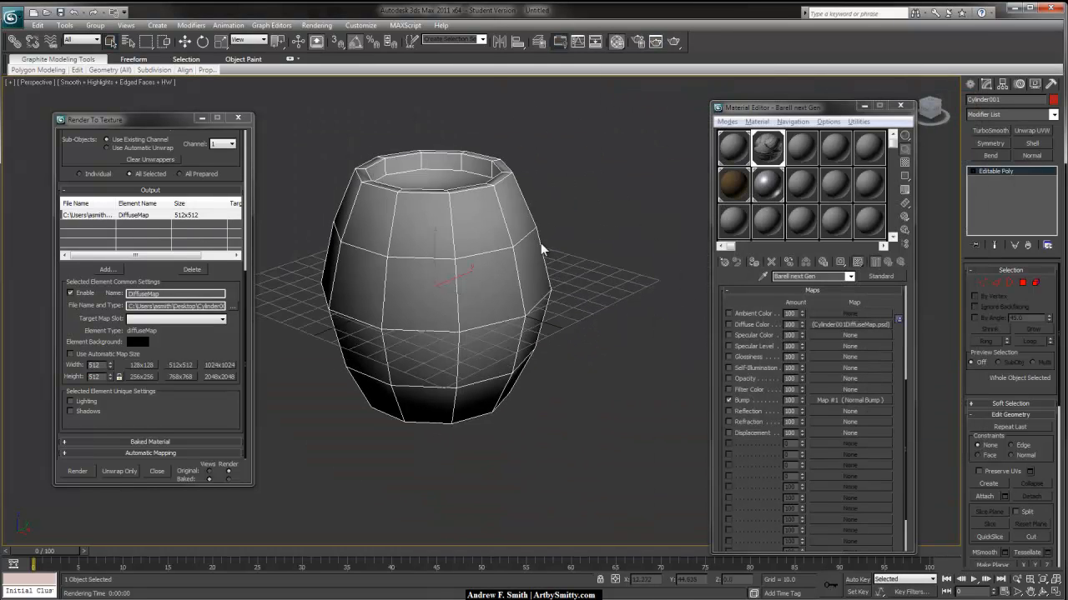
- Place a standard Omni light beside the barrel and dismiss the script error and its script editor
click(971, 84)
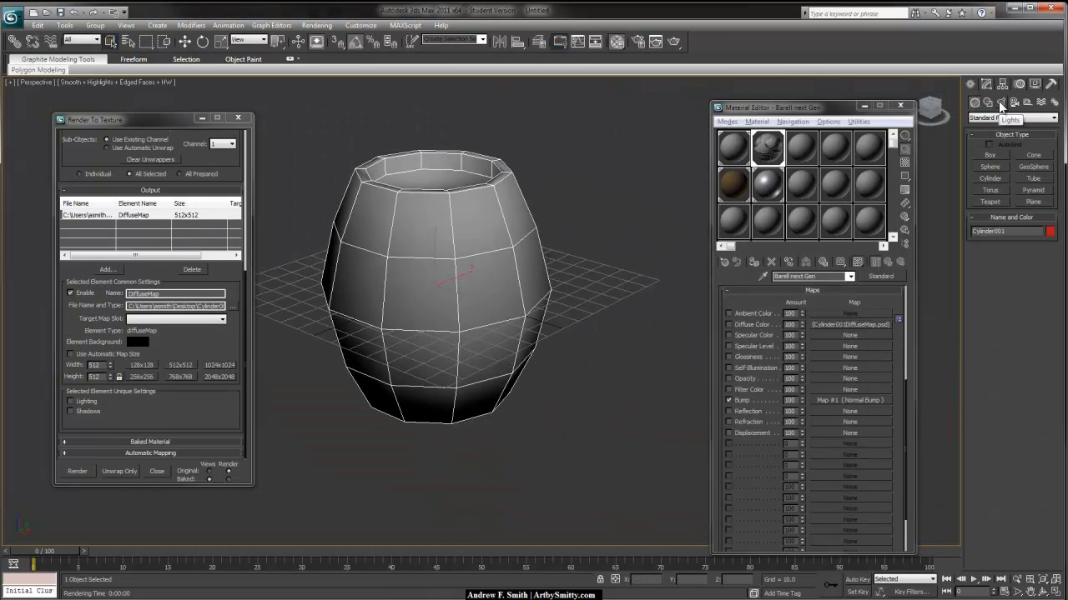
click(1014, 102)
click(1001, 118)
click(1000, 135)
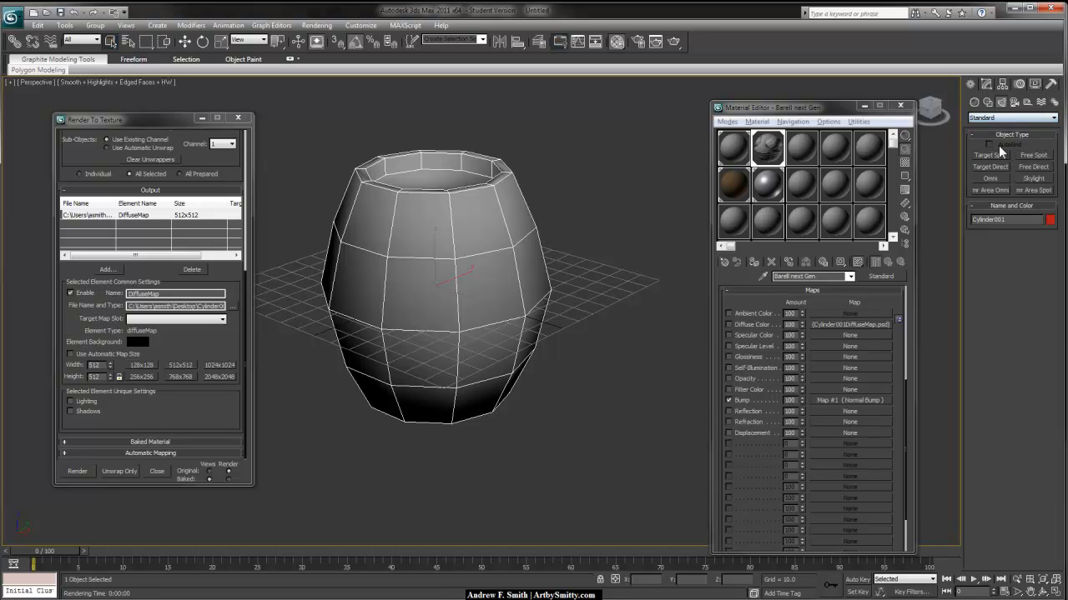
click(990, 178)
click(639, 383)
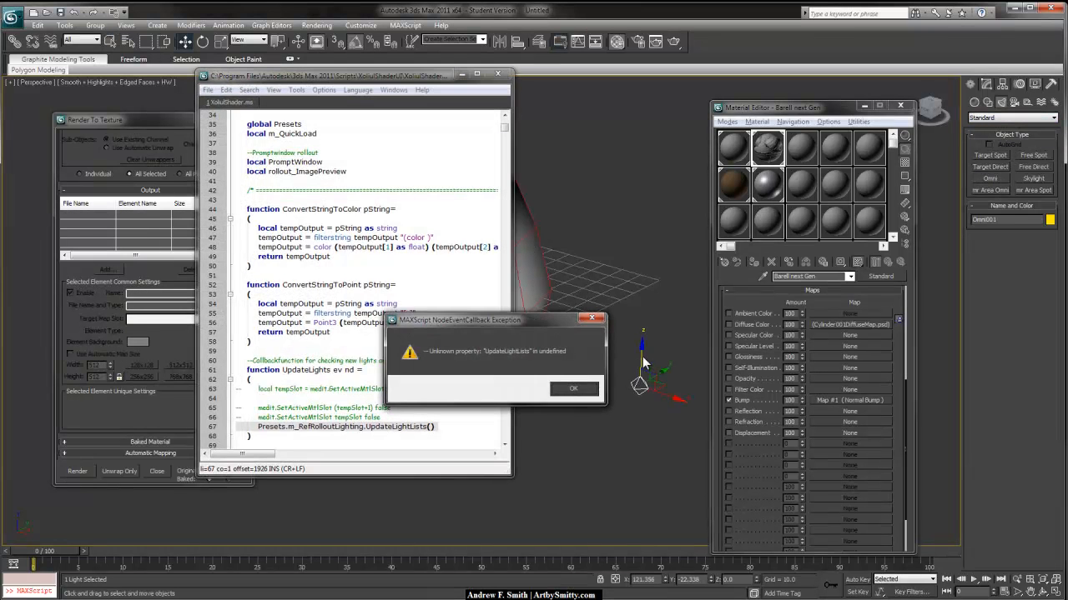
click(573, 388)
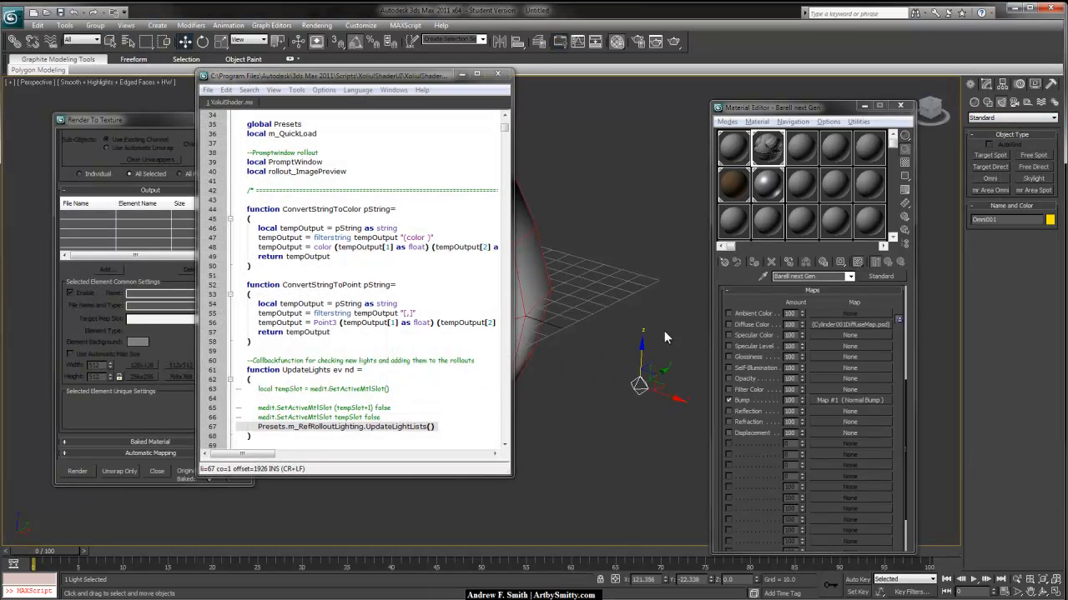
click(498, 73)
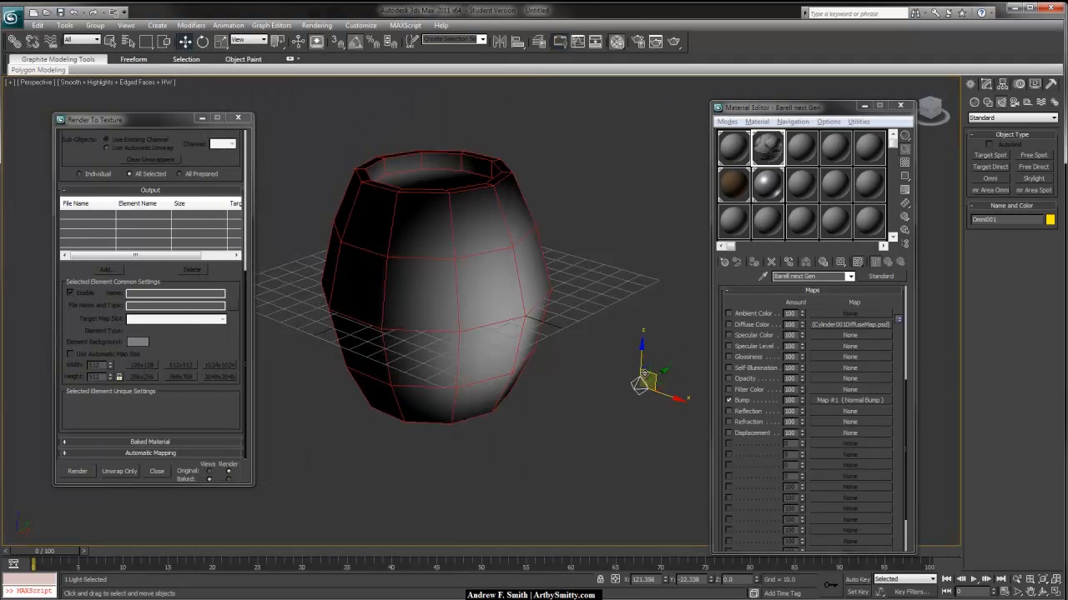
- Raise the Omni light to a height of about 66 and render the barrel from the side
drag(641, 358, 655, 122)
alt+middle_drag(680, 179, 678, 117)
click(672, 41)
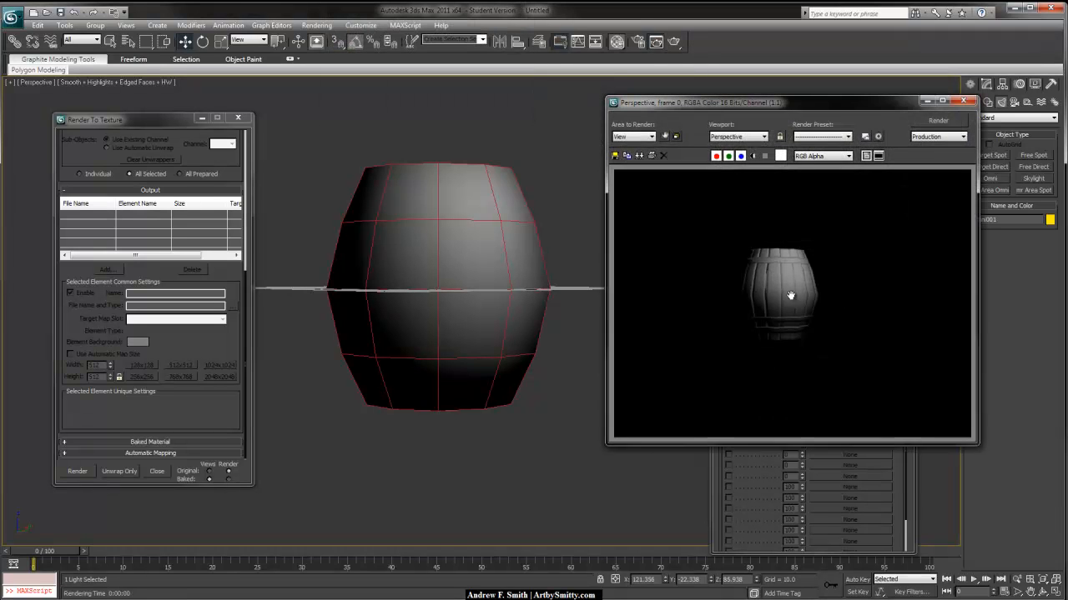
click(929, 101)
- Render the barrel from a raised angle and examine the normal-mapped planks, rim and bands
alt+middle_drag(588, 125, 545, 224)
click(673, 43)
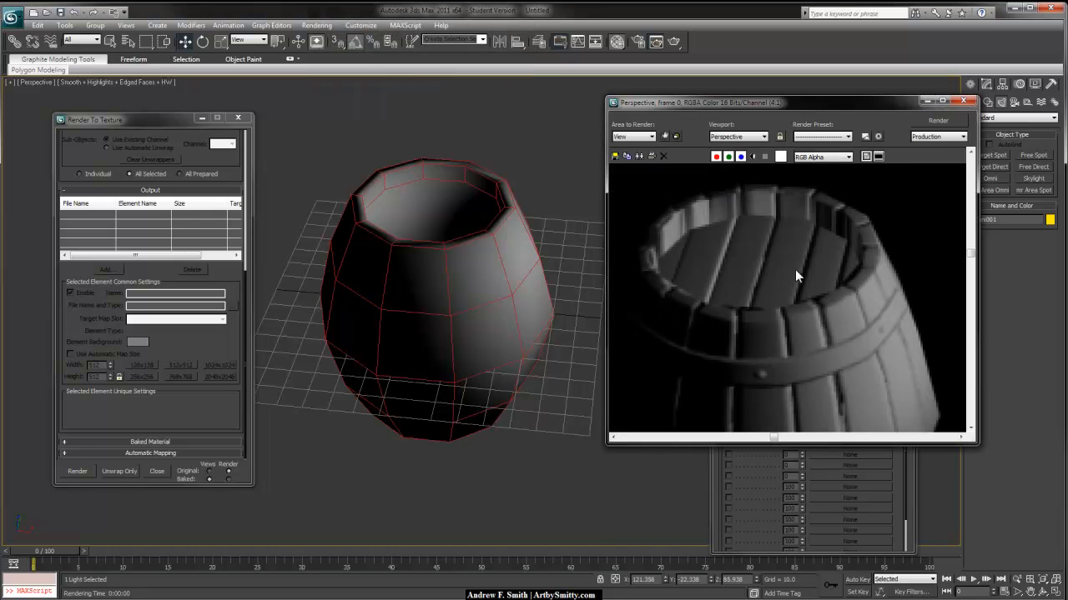
middle_drag(753, 269, 746, 258)
middle_drag(831, 325, 831, 287)
scroll(814, 245, down, 1)
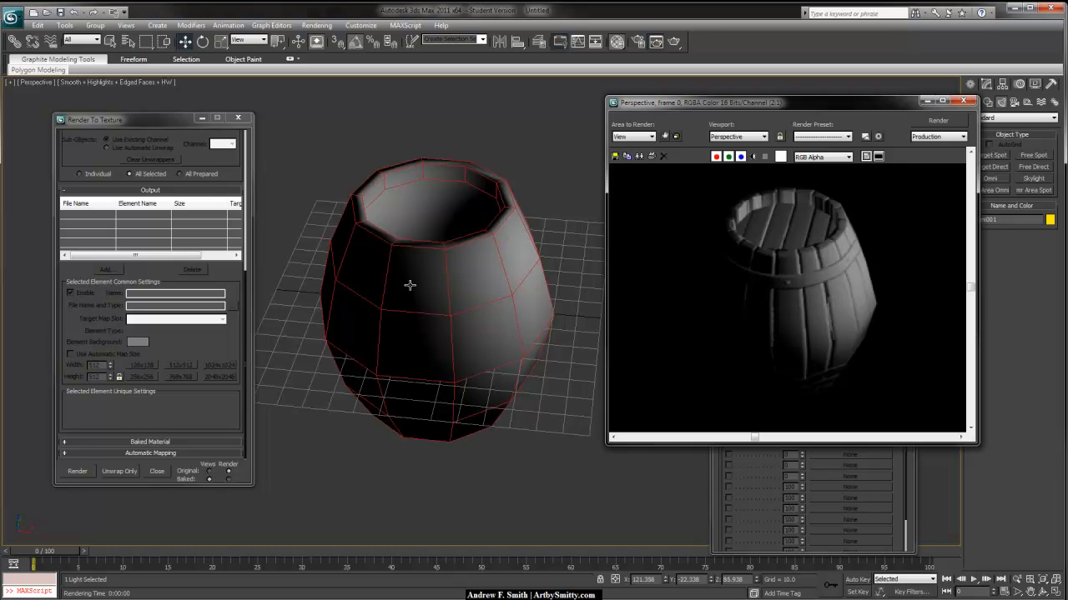
- Close the rendered frame, select the low-poly barrel and inspect its plain geometry from several angles
click(464, 288)
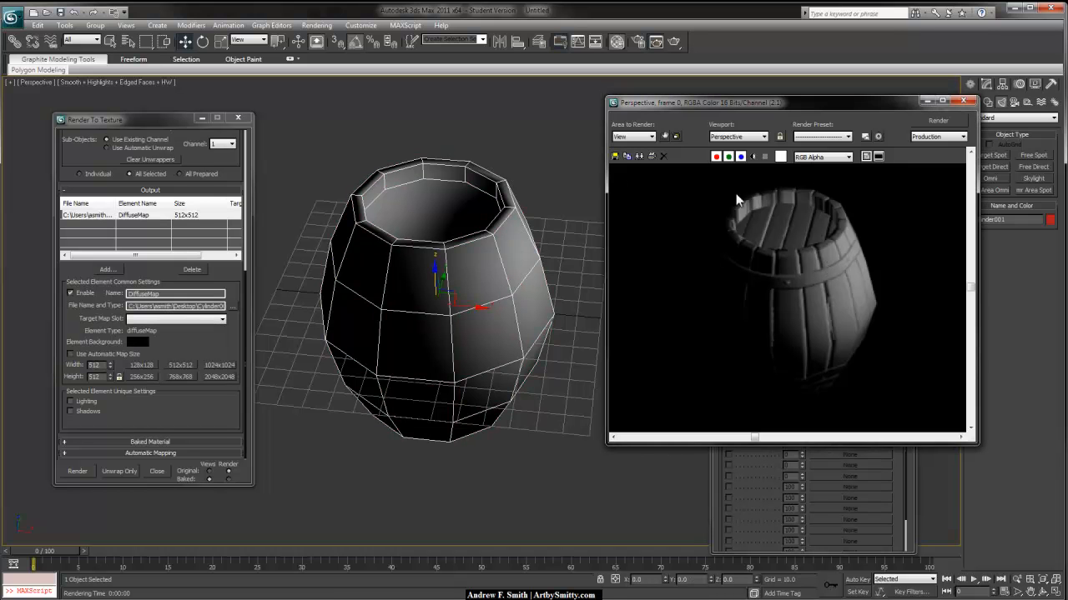
click(963, 103)
alt+middle_drag(611, 298, 577, 270)
click(606, 235)
click(510, 284)
key(z)
scroll(538, 276, down, 2)
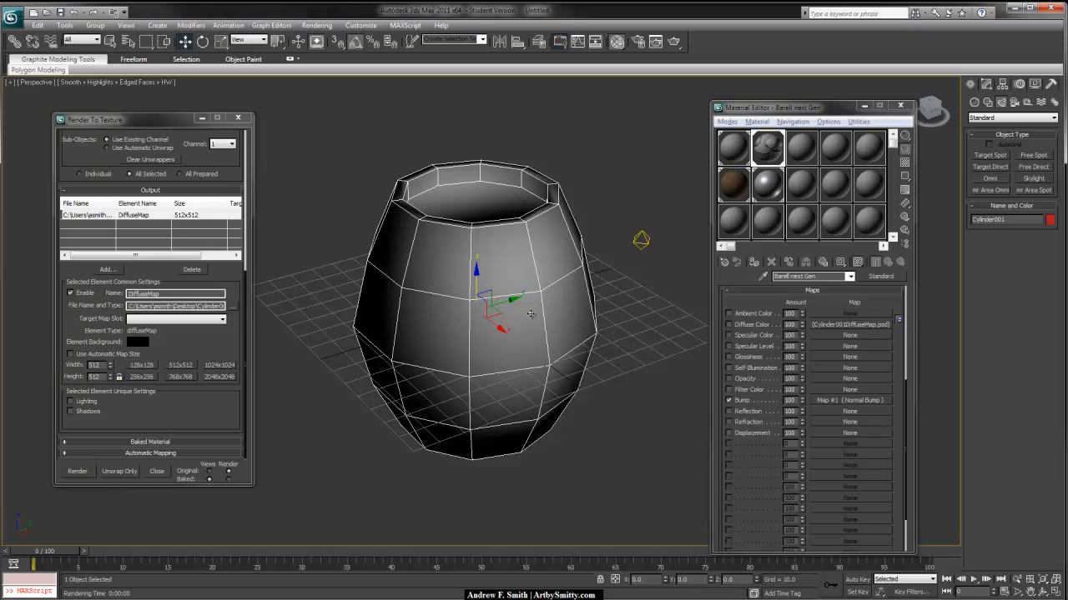
alt+middle_drag(532, 273, 519, 277)
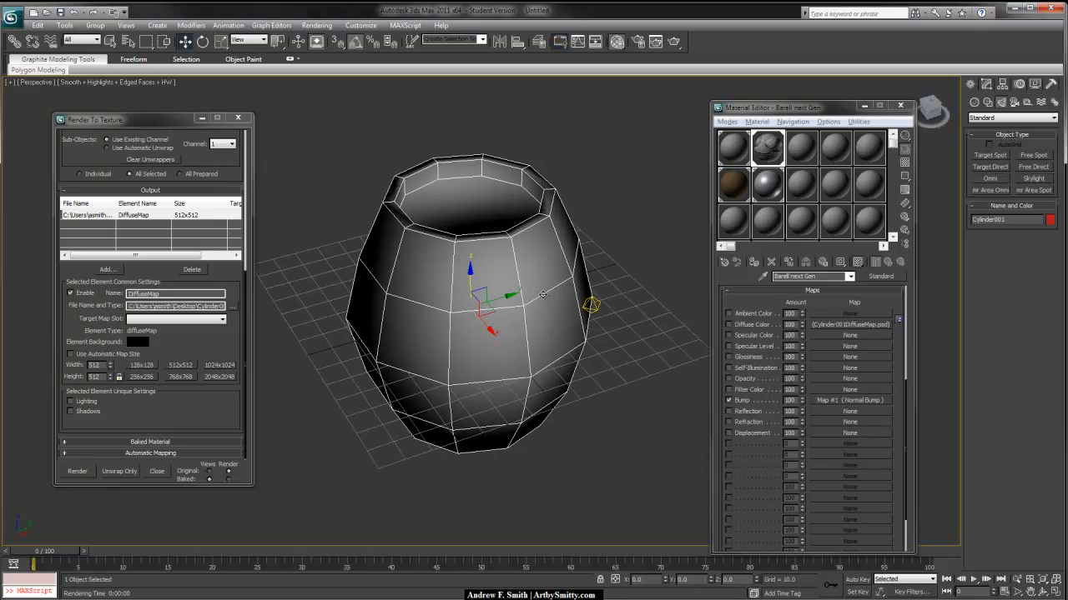
- Examine the low-poly barrel's silhouette and faceted sides from low and raised angles and up close
alt+middle_drag(537, 331, 428, 270)
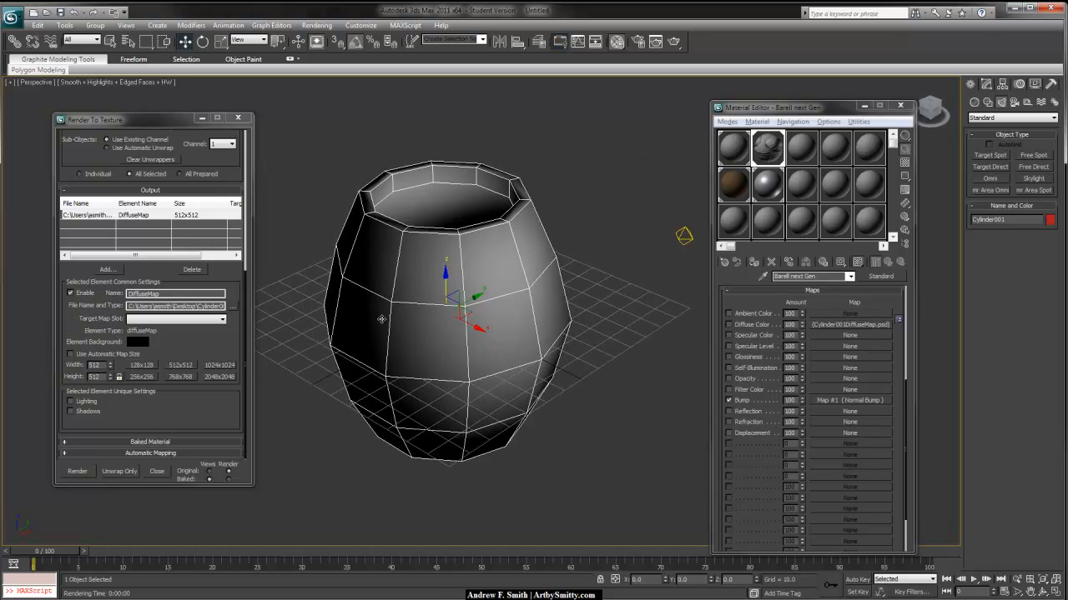
alt+middle_drag(526, 302, 521, 245)
alt+middle_drag(507, 296, 503, 317)
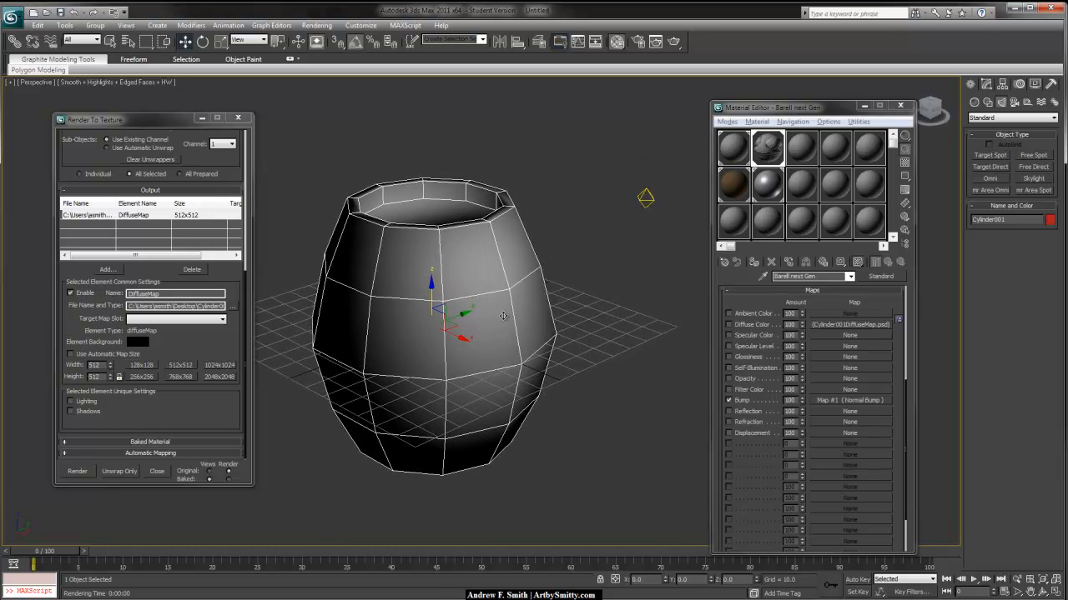
scroll(508, 309, up, 3)
scroll(521, 316, up, 2)
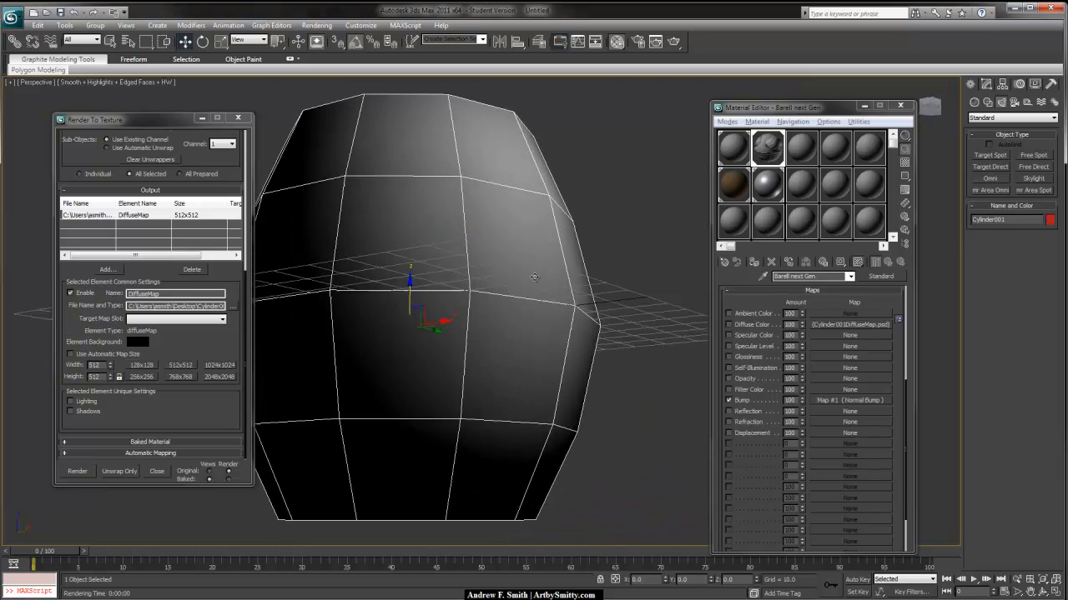
scroll(513, 321, down, 5)
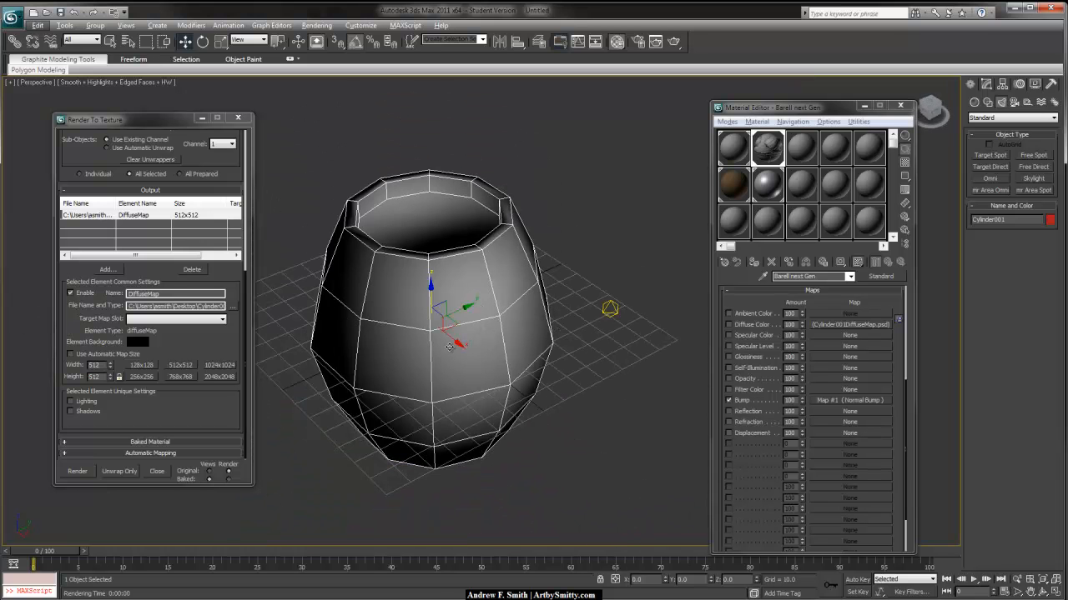
alt+middle_drag(522, 310, 496, 236)
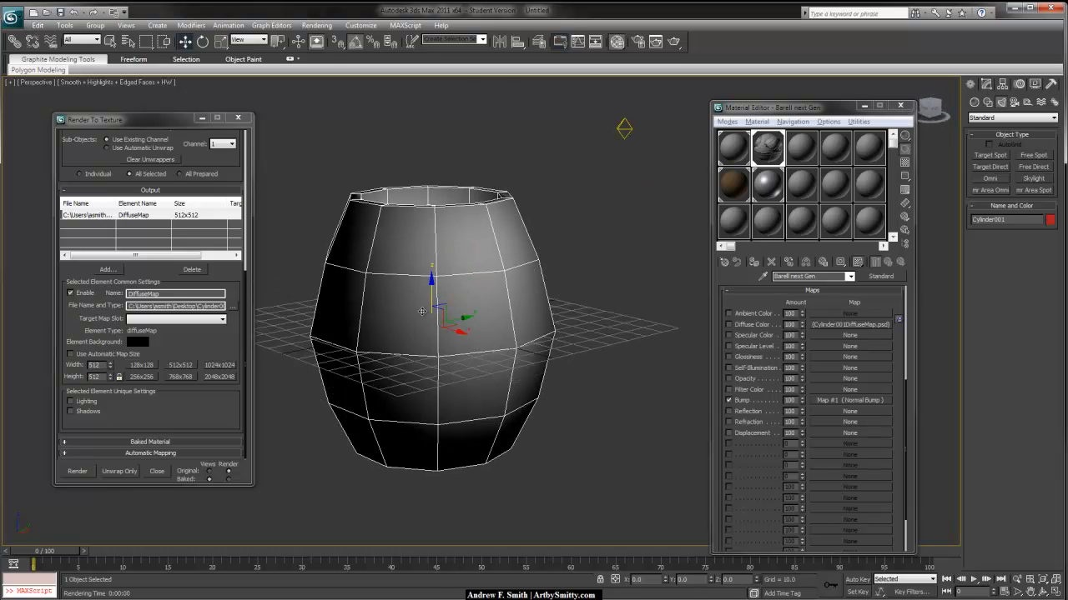
- Move the Omni light beside the barrel to about Y 15 and raise it to a height of about 109
click(621, 127)
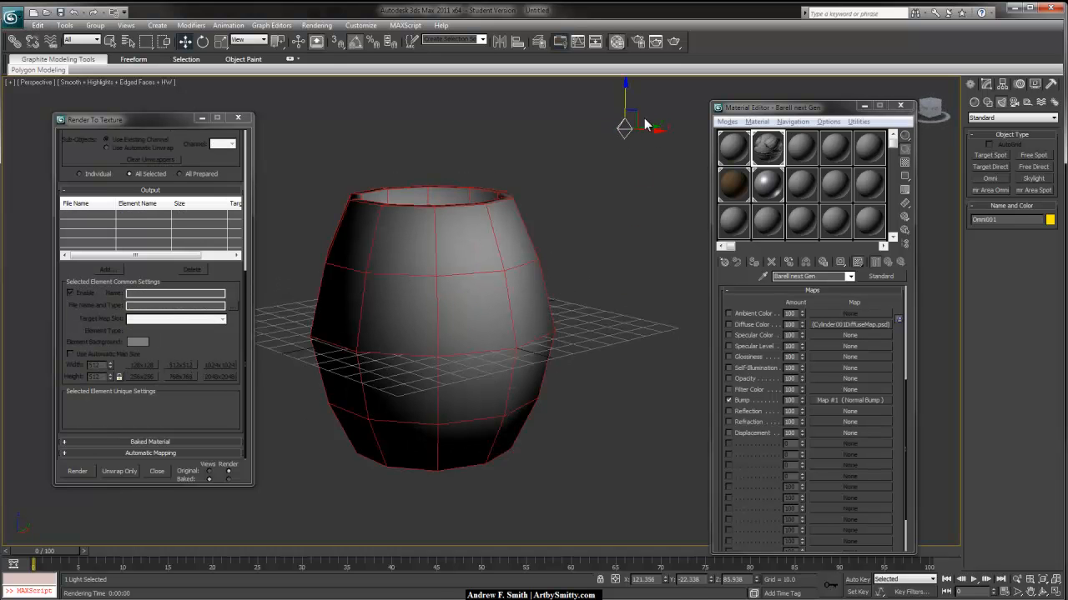
alt+middle_drag(656, 289, 631, 291)
mouse_move(541, 107)
mouse_down()
mouse_move(461, 108)
mouse_move(303, 207)
mouse_move(648, 233)
mouse_move(517, 174)
mouse_move(326, 225)
mouse_move(546, 284)
mouse_move(582, 177)
mouse_move(301, 215)
mouse_move(608, 267)
mouse_move(309, 167)
mouse_move(337, 325)
mouse_move(567, 175)
mouse_move(684, 188)
mouse_move(273, 172)
mouse_move(649, 205)
mouse_move(650, 177)
mouse_move(685, 185)
mouse_move(694, 225)
mouse_up()
click(564, 357)
drag(669, 262, 682, 270)
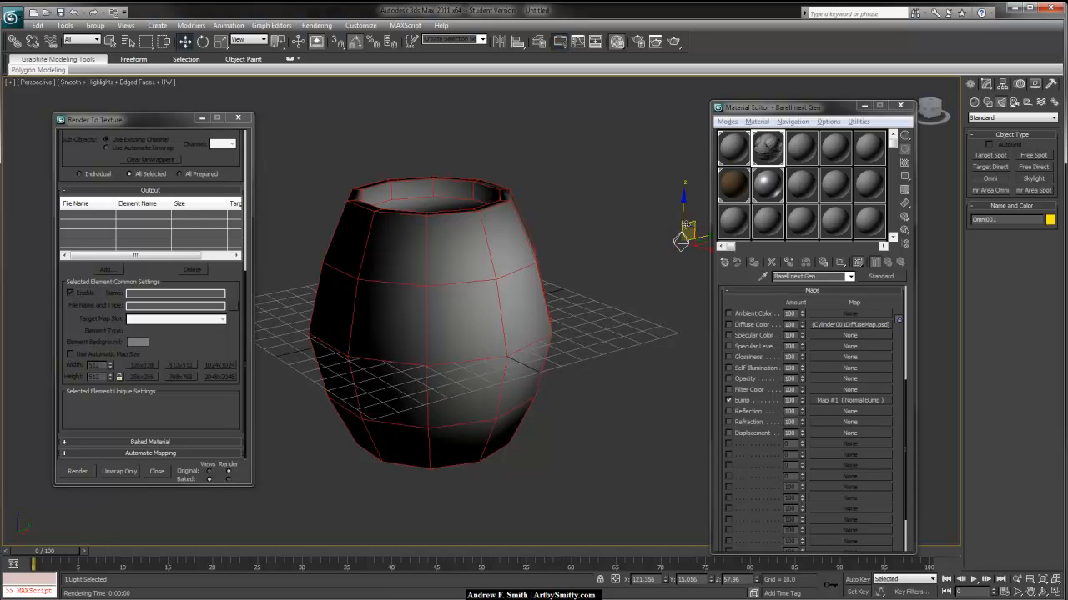
drag(682, 205, 689, 48)
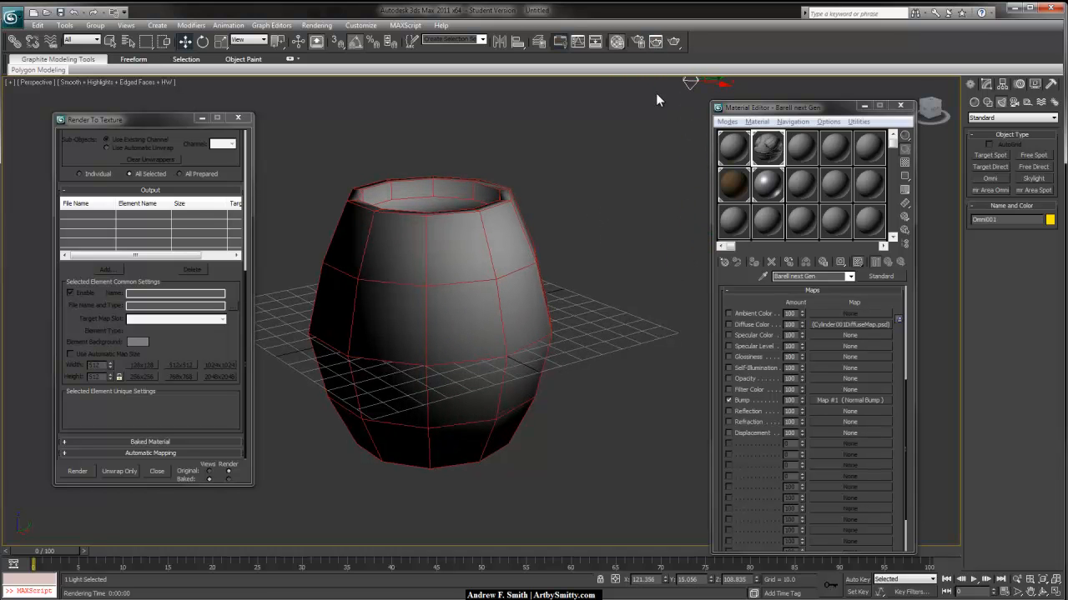
mouse_move(589, 266)
alt+middle_down()
mouse_move(589, 316)
mouse_move(584, 248)
alt+middle_up()
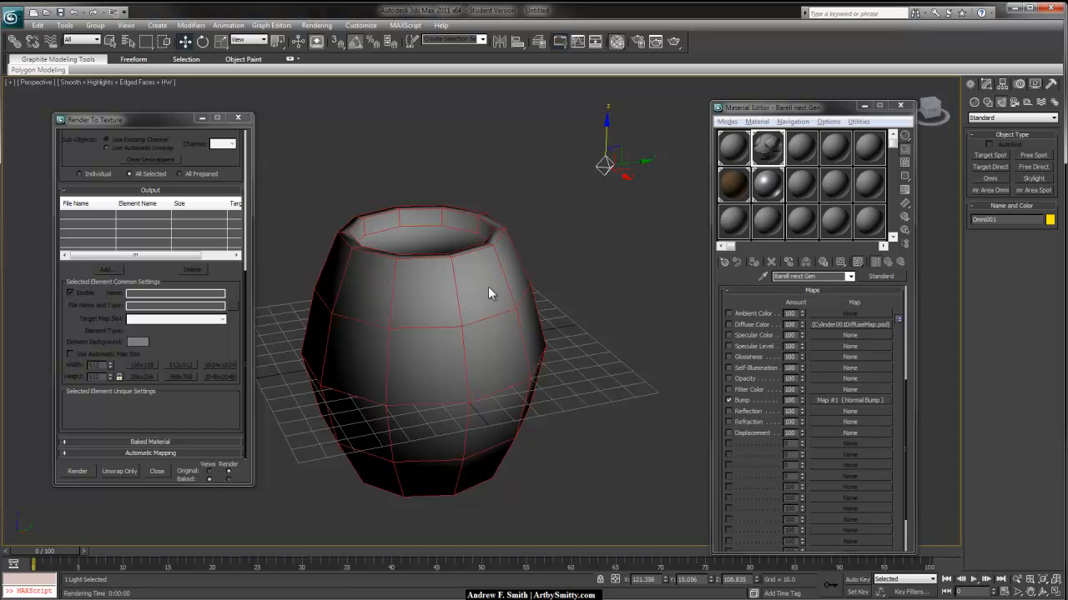
- Reposition the Omni light closer to the barrel at about X 96, Y -8 and Z 80
alt+middle_drag(616, 200, 578, 199)
mouse_move(394, 169)
mouse_down()
mouse_move(419, 163)
mouse_move(581, 305)
mouse_move(341, 213)
mouse_move(627, 185)
mouse_move(338, 236)
mouse_up()
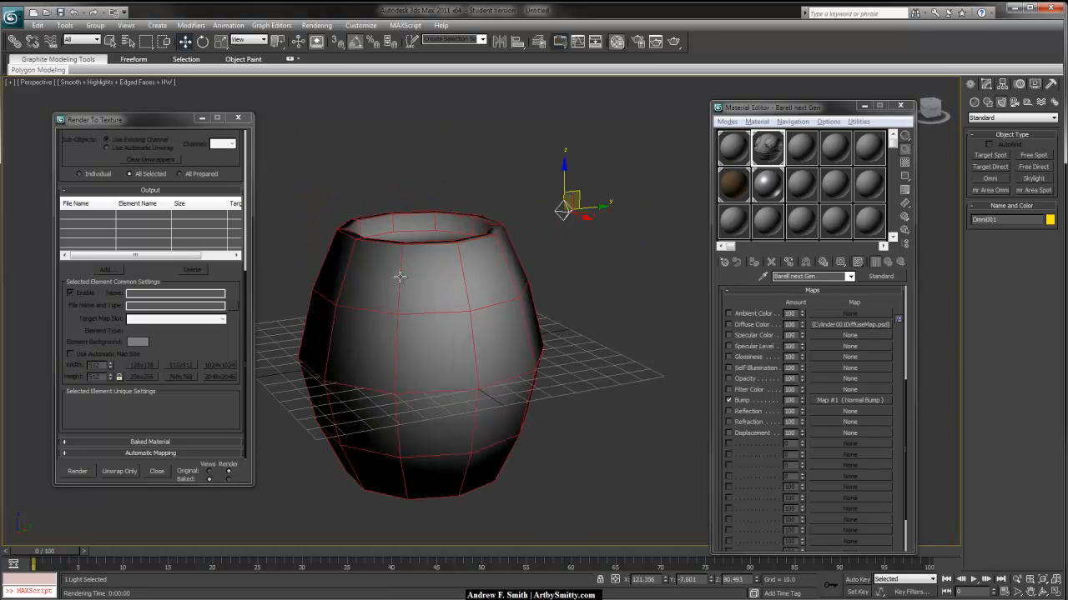
alt+middle_drag(399, 276, 443, 269)
middle_drag(551, 277, 458, 273)
mouse_move(637, 173)
mouse_down()
mouse_move(475, 163)
mouse_move(341, 138)
mouse_move(678, 175)
mouse_up()
drag(676, 239, 568, 236)
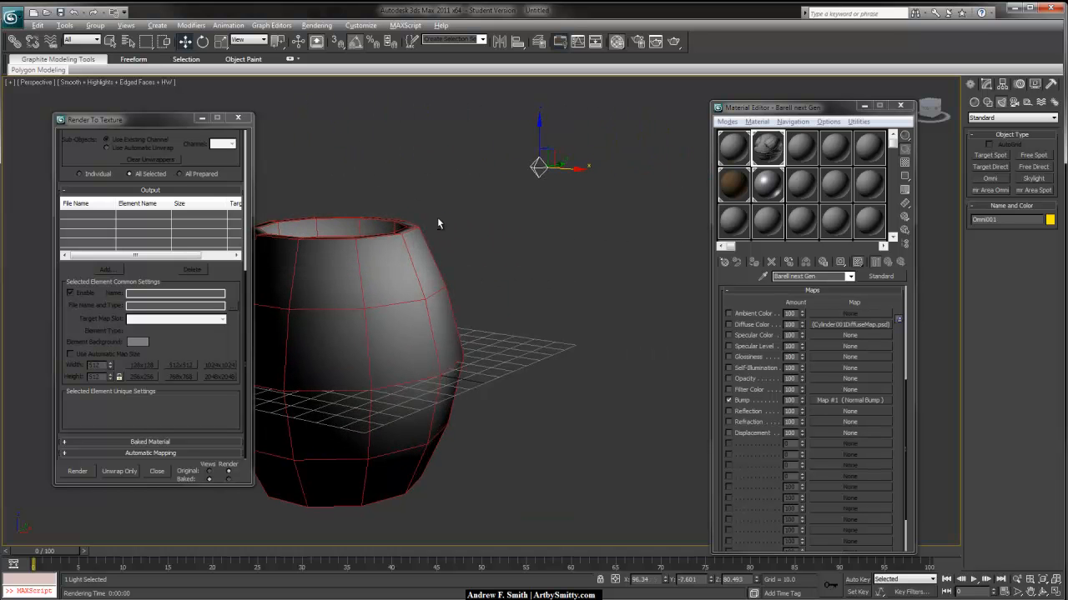
- Raise the Omni light by about 20 units, deselect it and check the barrel's shading
alt+middle_drag(438, 219, 444, 228)
drag(554, 165, 497, 76)
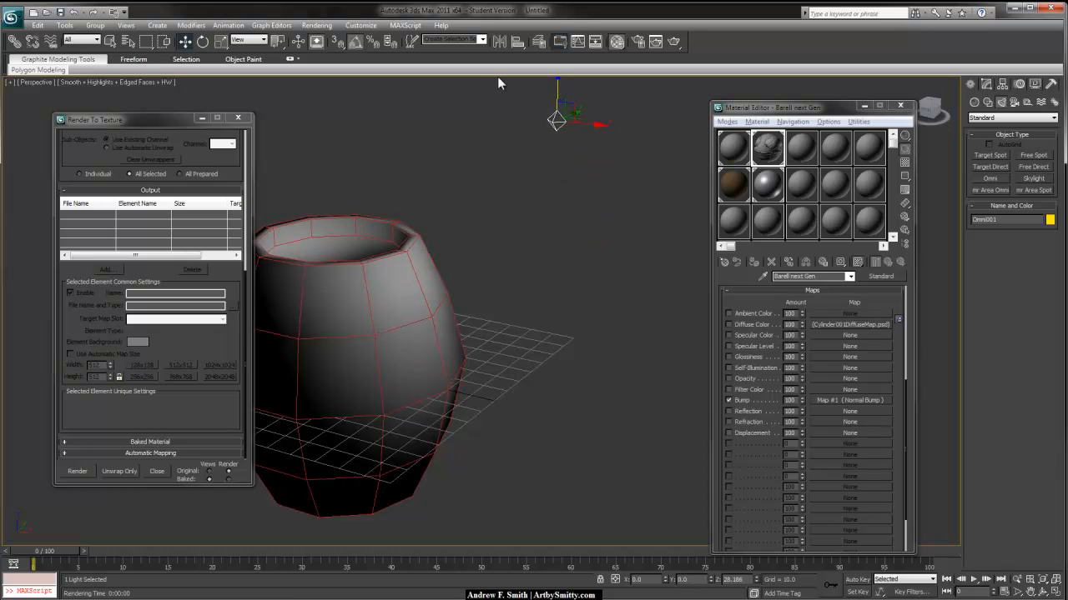
alt+middle_drag(541, 208, 567, 196)
click(400, 165)
scroll(570, 196, up, 4)
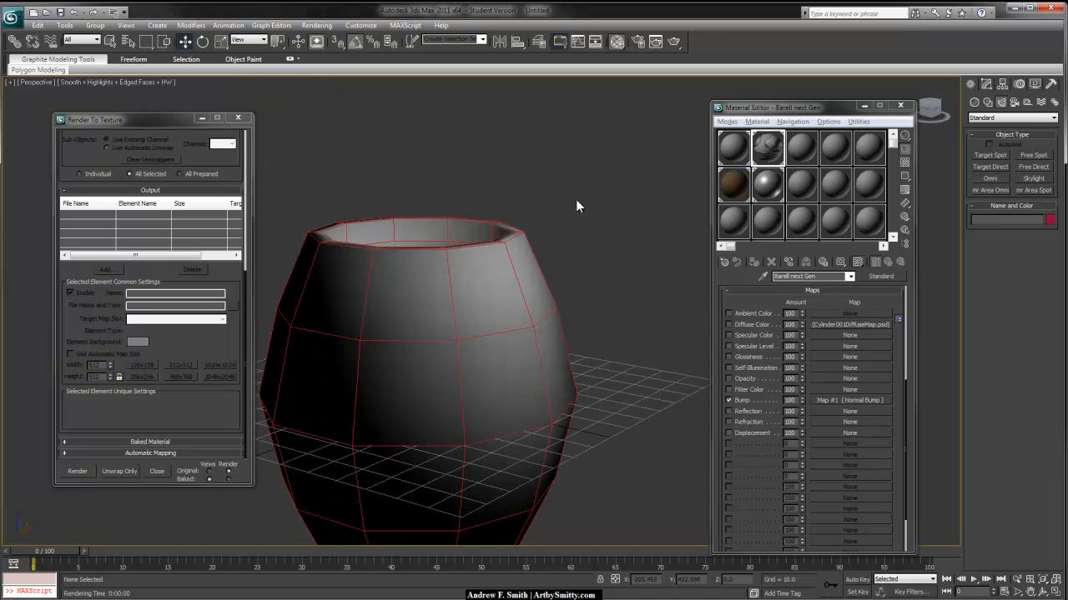
scroll(552, 206, down, 3)
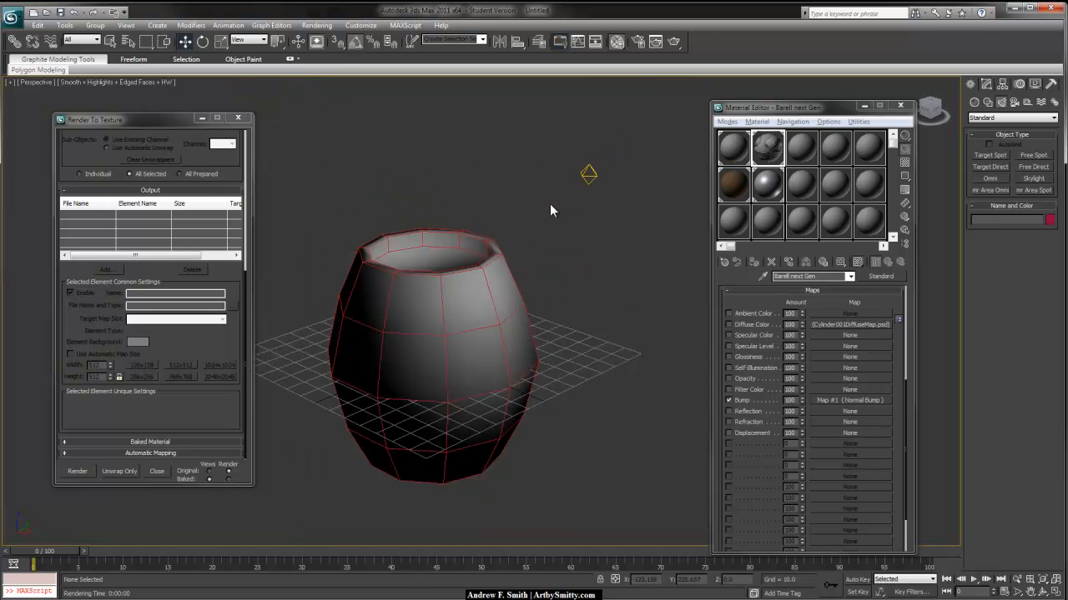
alt+middle_drag(568, 223, 519, 216)
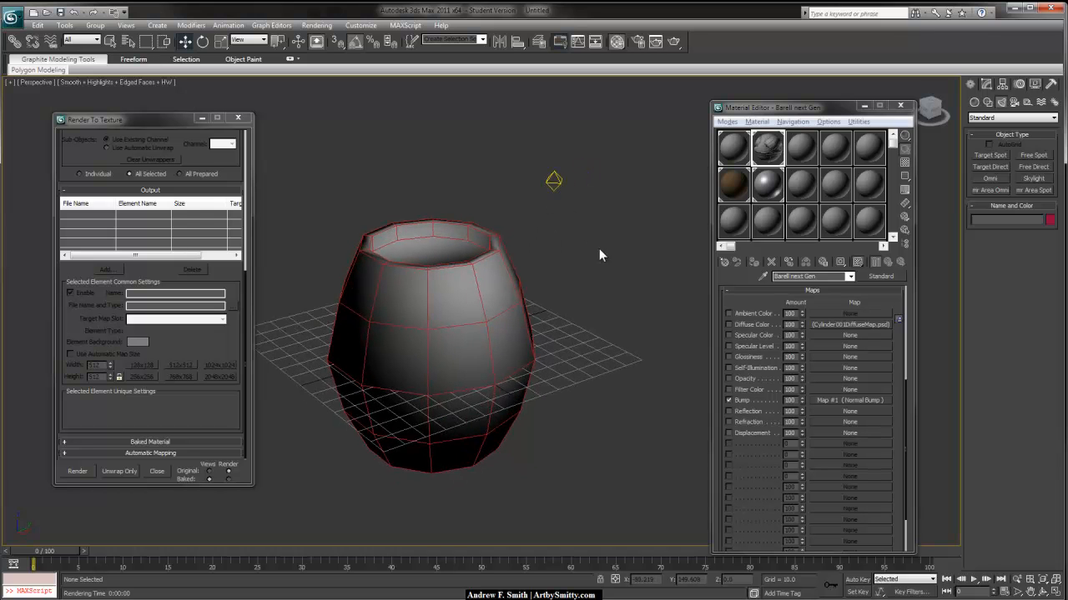